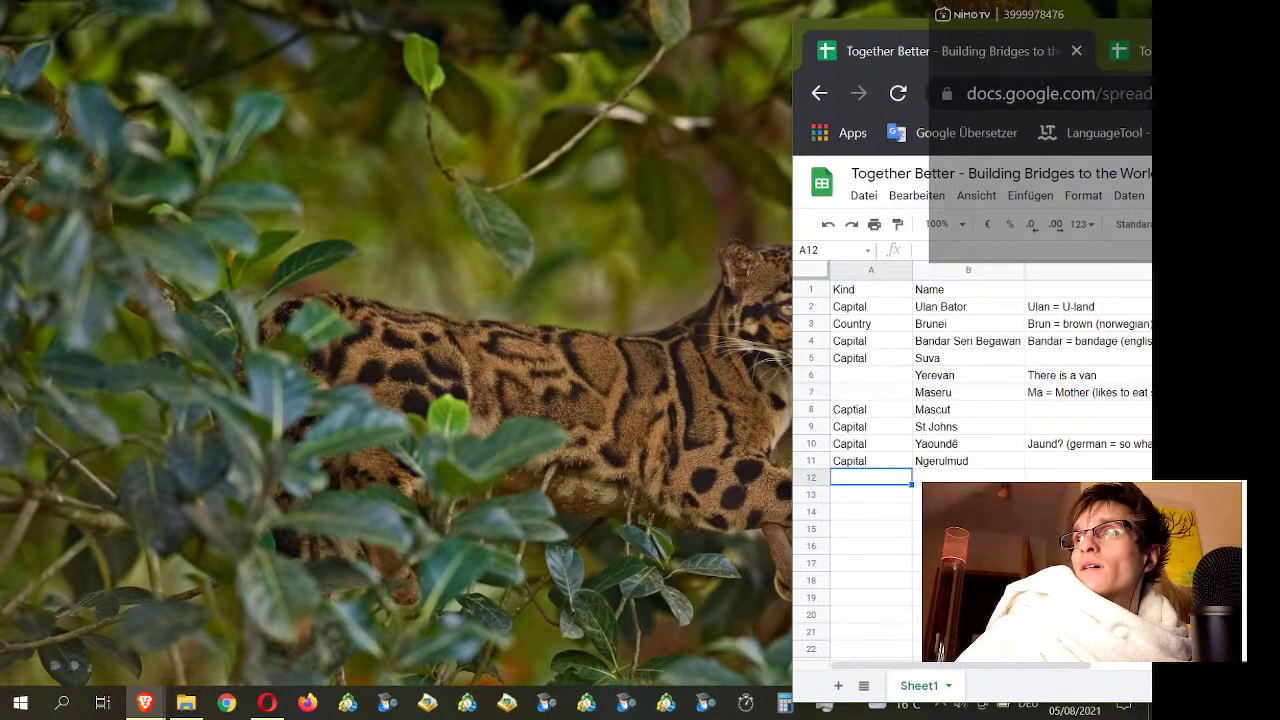
Step: Bring up the fund spreadsheet and check the Crypto row's Change in % on the Fund Overview sheet
{"action": "key", "text": "super+d"}
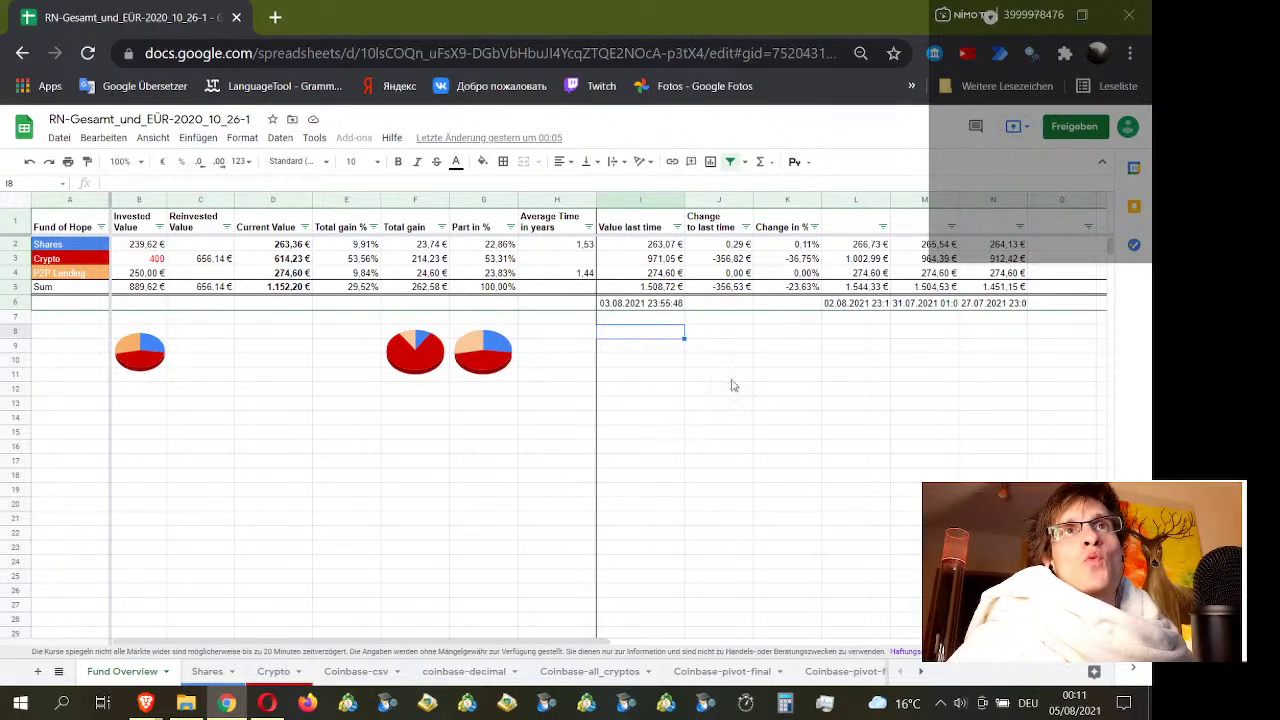
{"action": "left_click", "coordinate": [803, 259]}
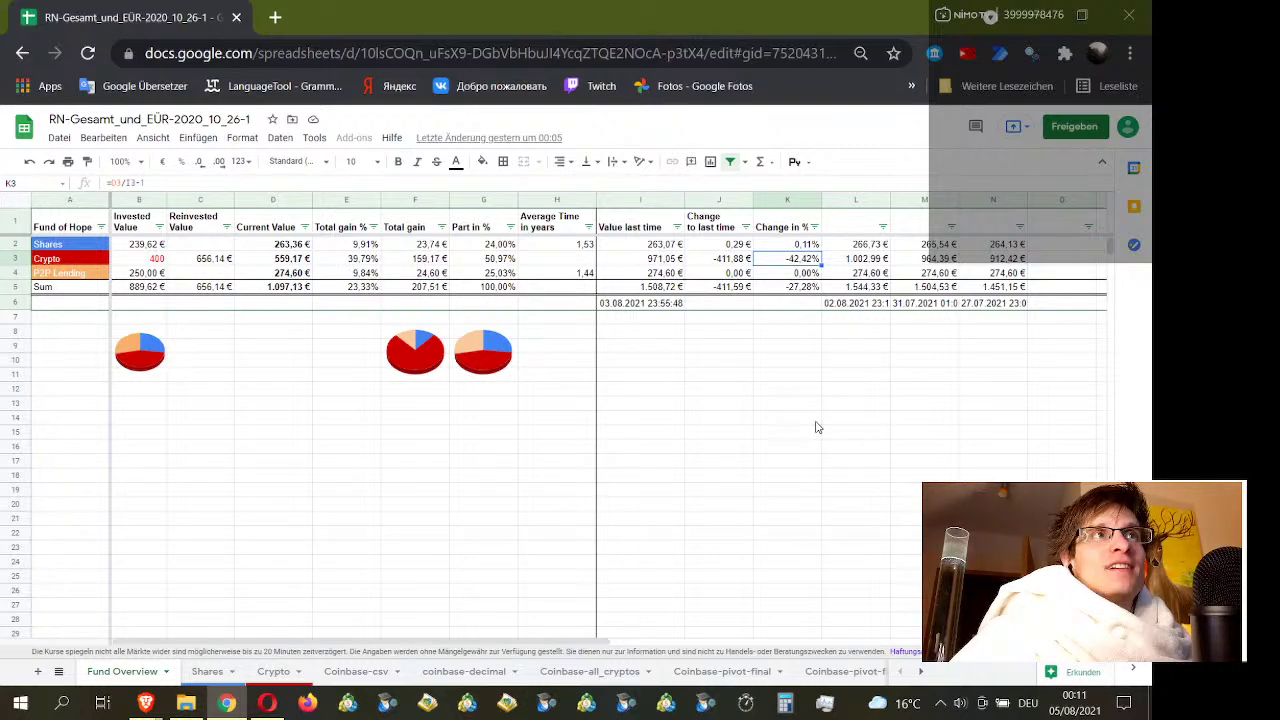
Step: Switch to the ETHEUR chart on TradingView in Opera and examine the most recent daily candles up close
{"action": "left_click", "coordinate": [268, 703]}
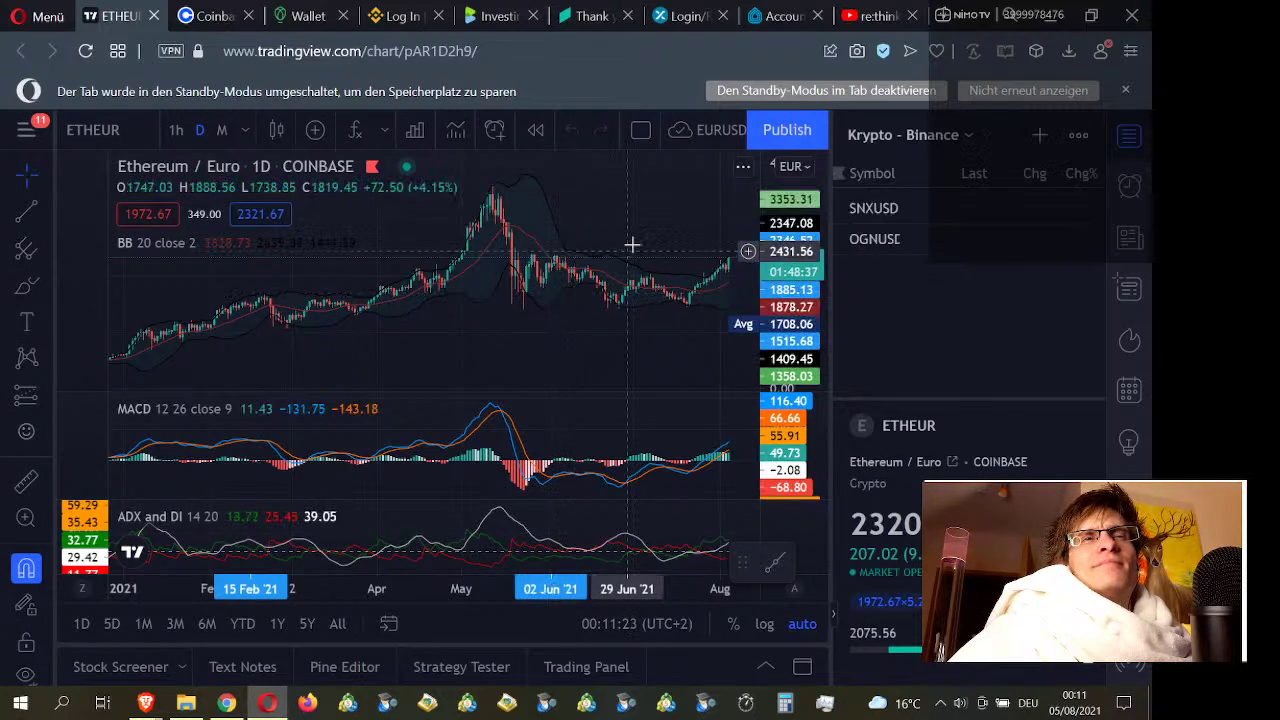
{"action": "scroll", "coordinate": [630, 245], "scroll_direction": "up", "scroll_amount": 3}
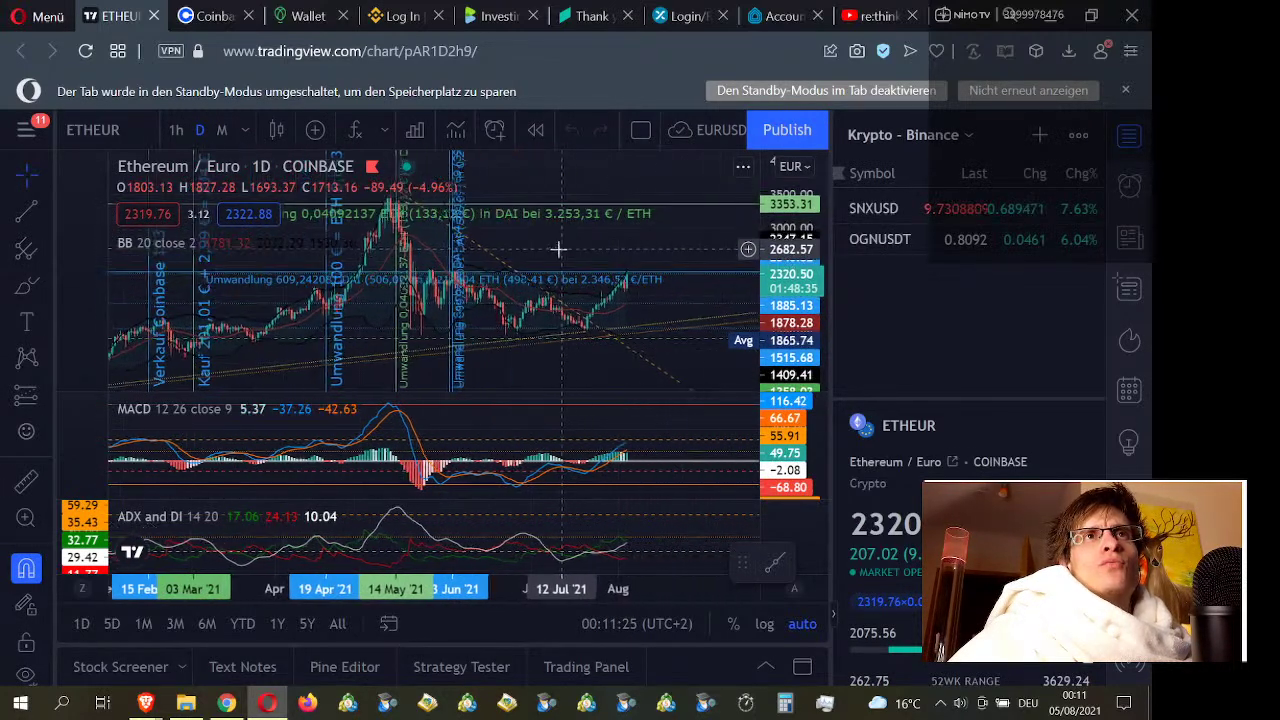
{"action": "scroll", "coordinate": [621, 256], "scroll_direction": "up", "scroll_amount": 3}
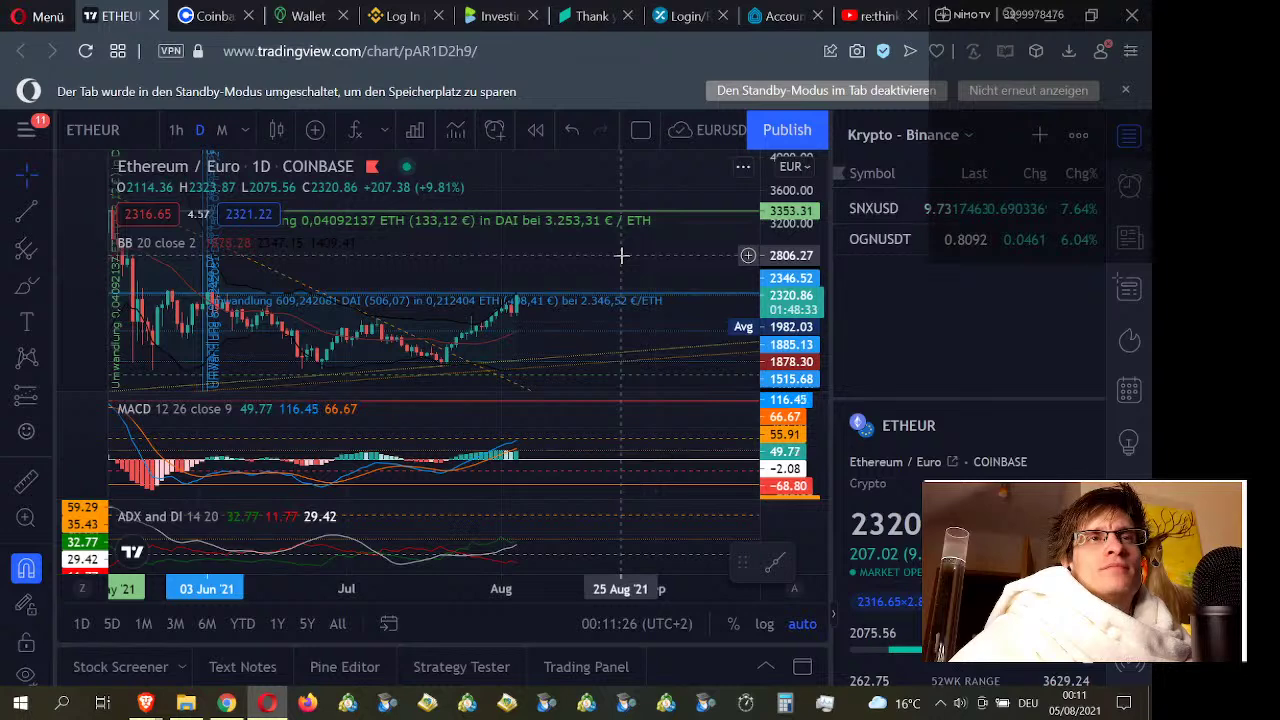
{"action": "scroll", "coordinate": [528, 271], "scroll_direction": "up", "scroll_amount": 2}
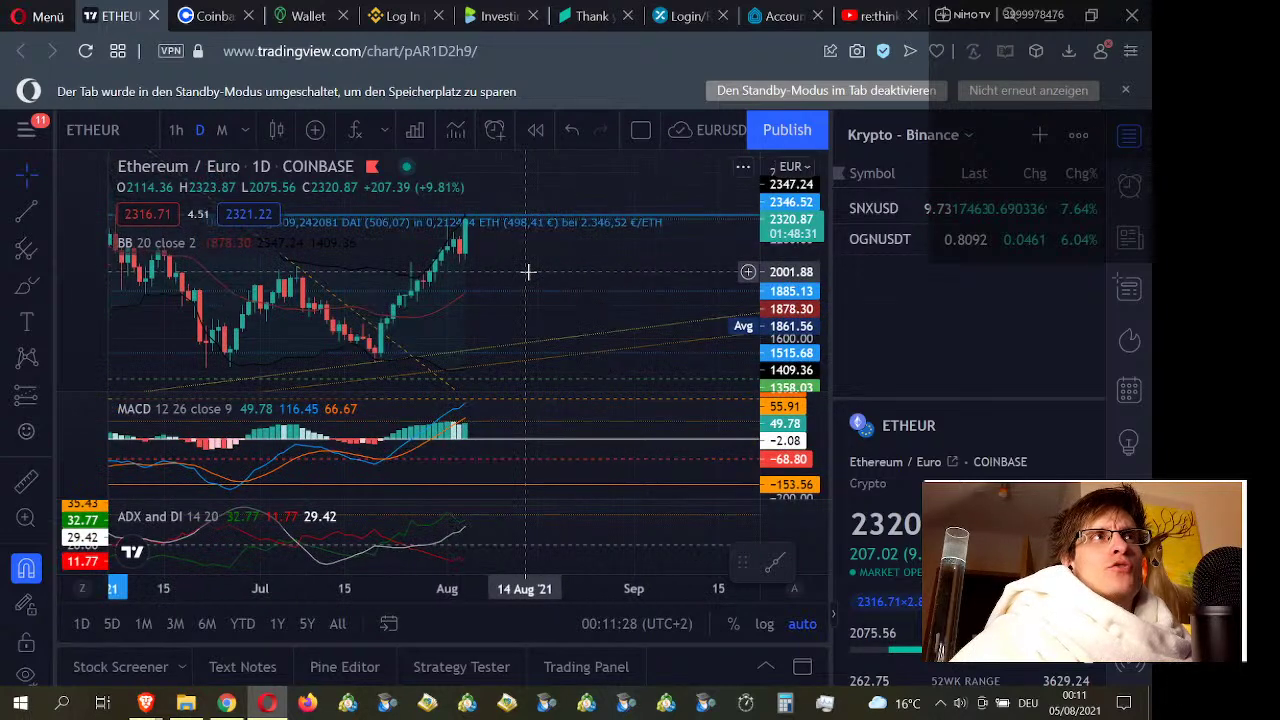
Step: Return to the fund spreadsheet in Chrome, check the Crypto row's Current Value formula and open the Crypto sheet
{"action": "key", "text": "alt+Tab"}
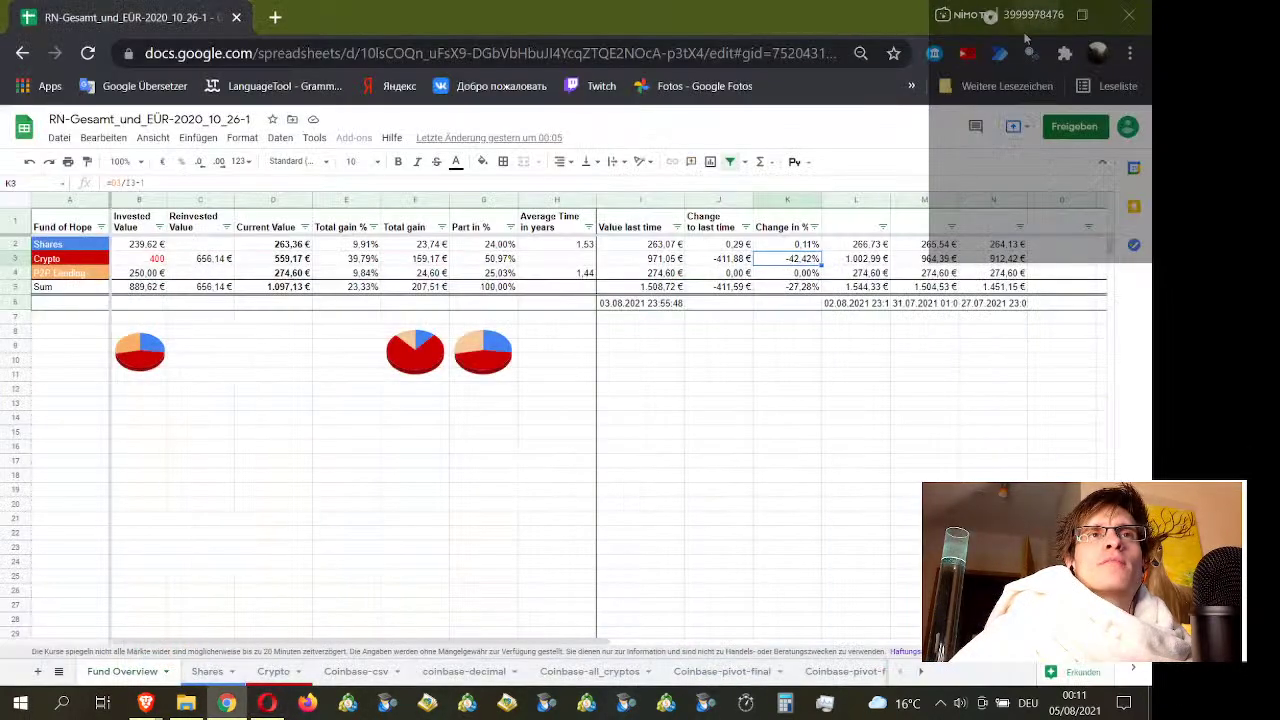
{"action": "left_click", "coordinate": [776, 320]}
{"action": "left_click", "coordinate": [295, 262]}
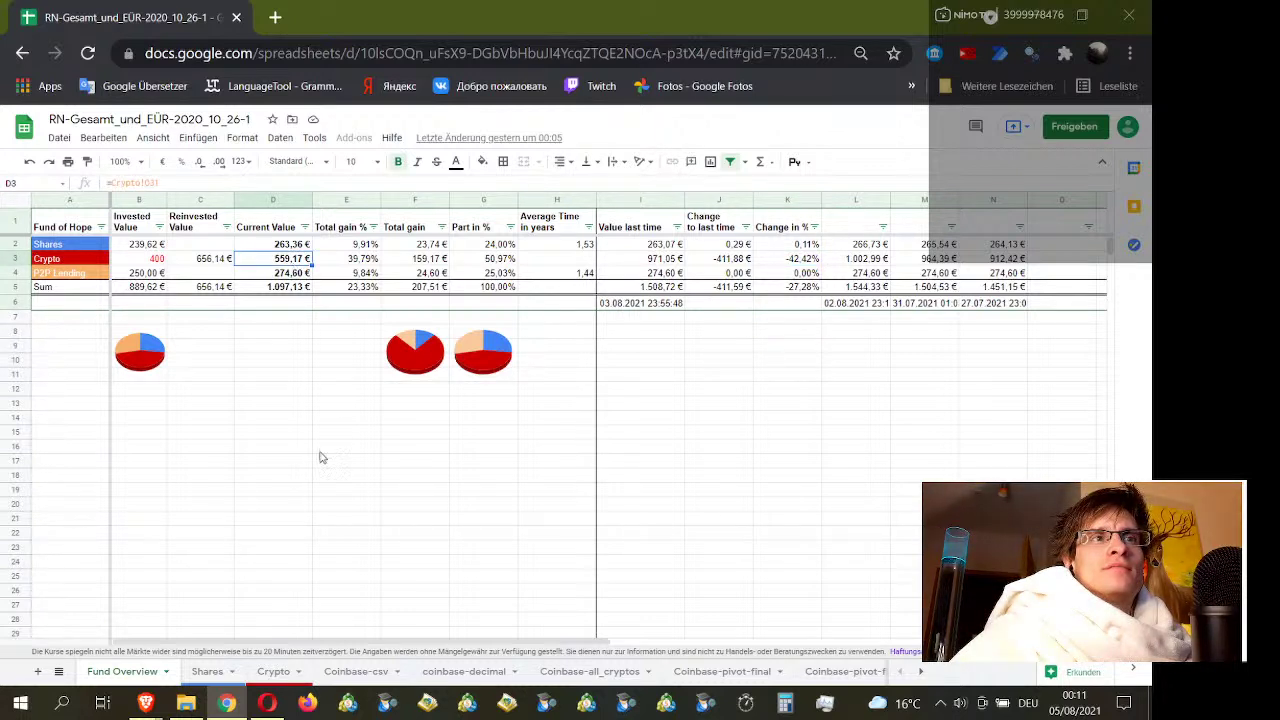
{"action": "left_click", "coordinate": [265, 676]}
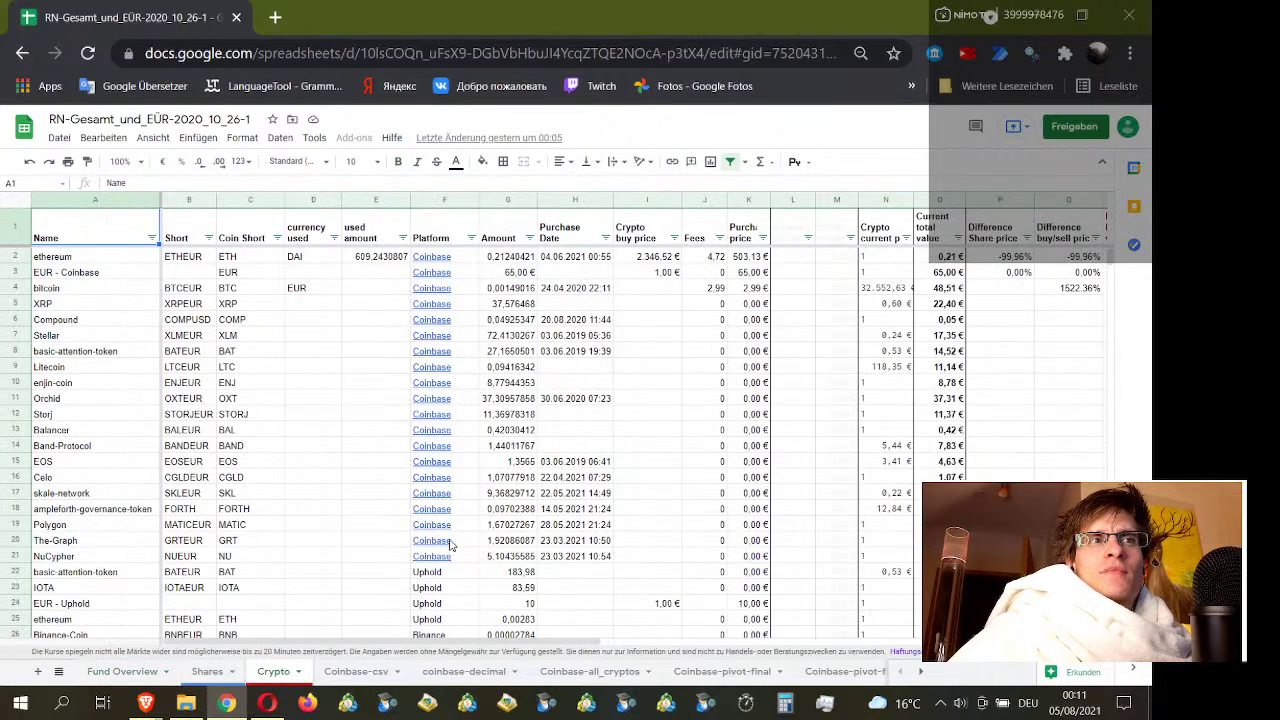
Step: Switch to the TradingView chart in Opera, set the ETHEUR interval to 1 minute and inspect the last few hours of price movement
{"action": "left_click", "coordinate": [267, 703]}
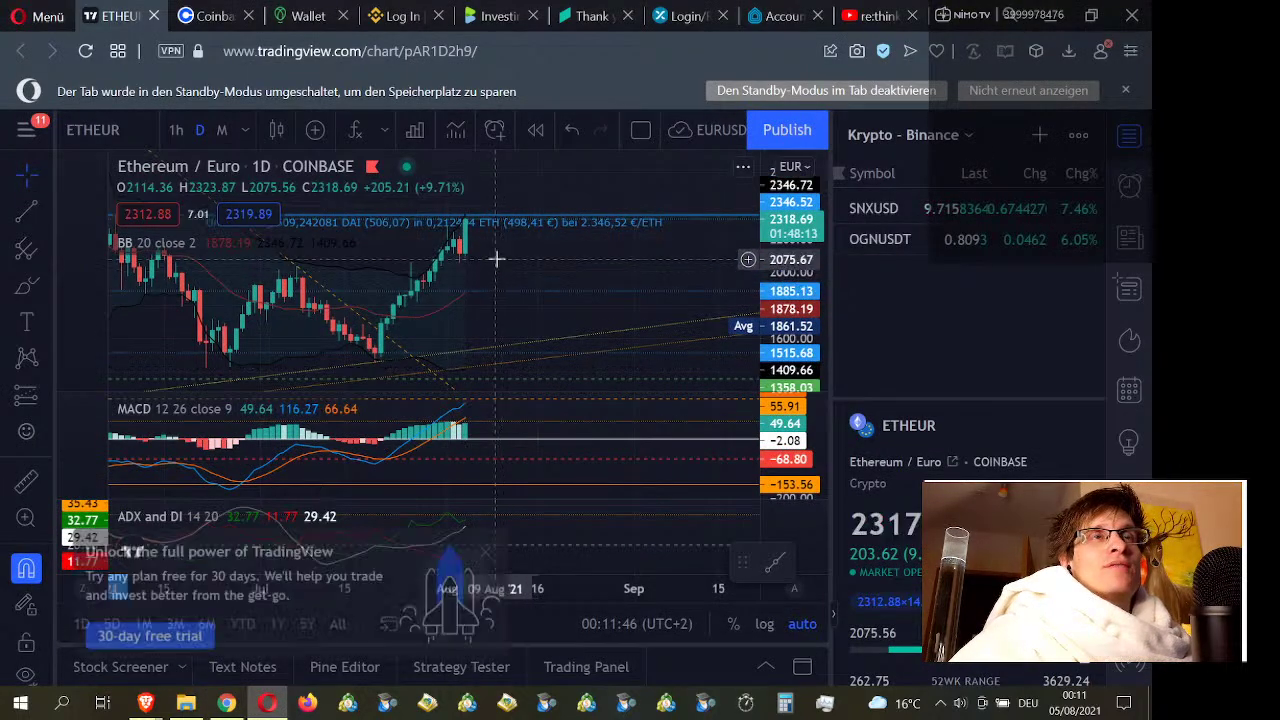
{"action": "left_click", "coordinate": [487, 489]}
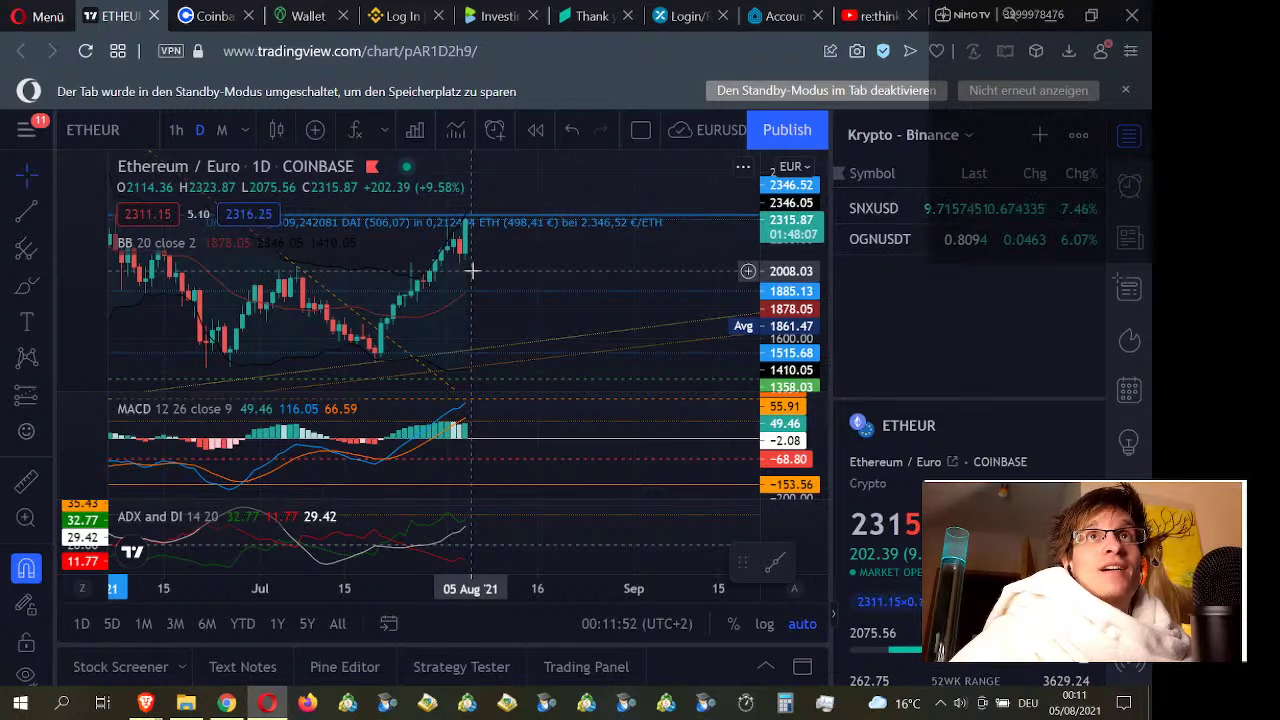
{"action": "left_click", "coordinate": [248, 134]}
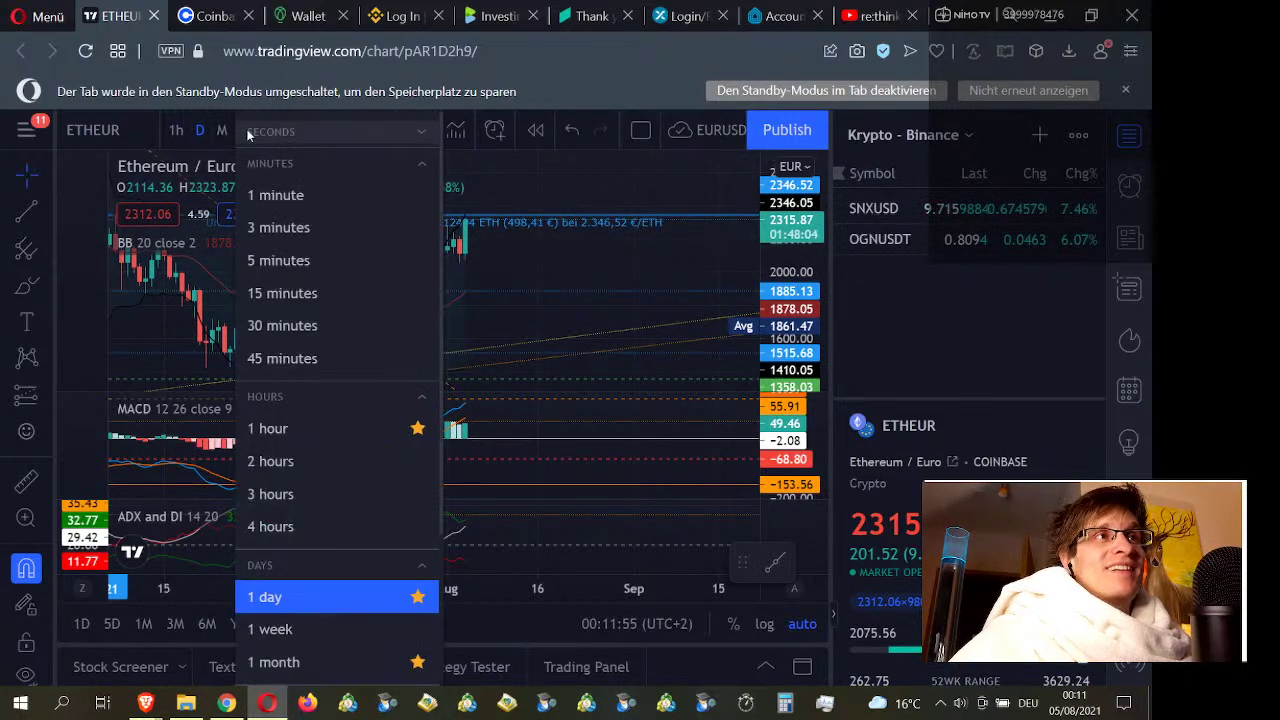
{"action": "left_click", "coordinate": [276, 200]}
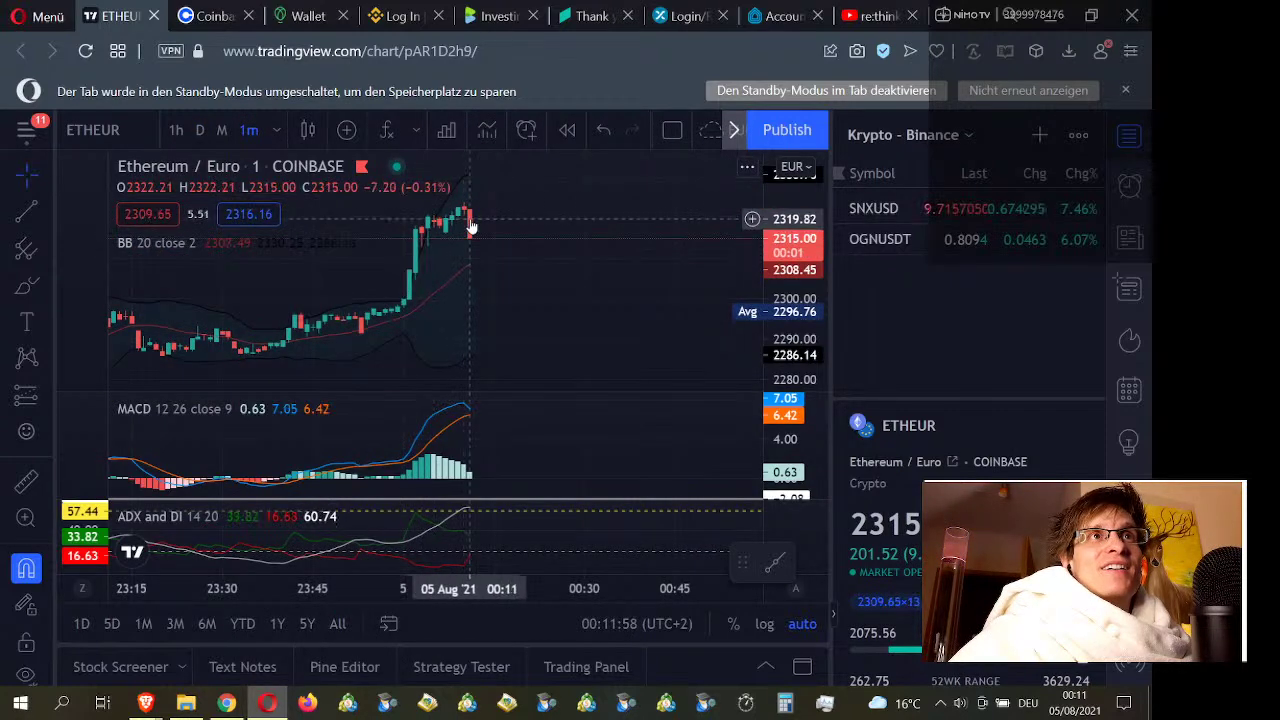
{"action": "scroll", "coordinate": [645, 280], "scroll_direction": "down", "scroll_amount": 3}
{"action": "scroll", "coordinate": [683, 246], "scroll_direction": "down", "scroll_amount": 3}
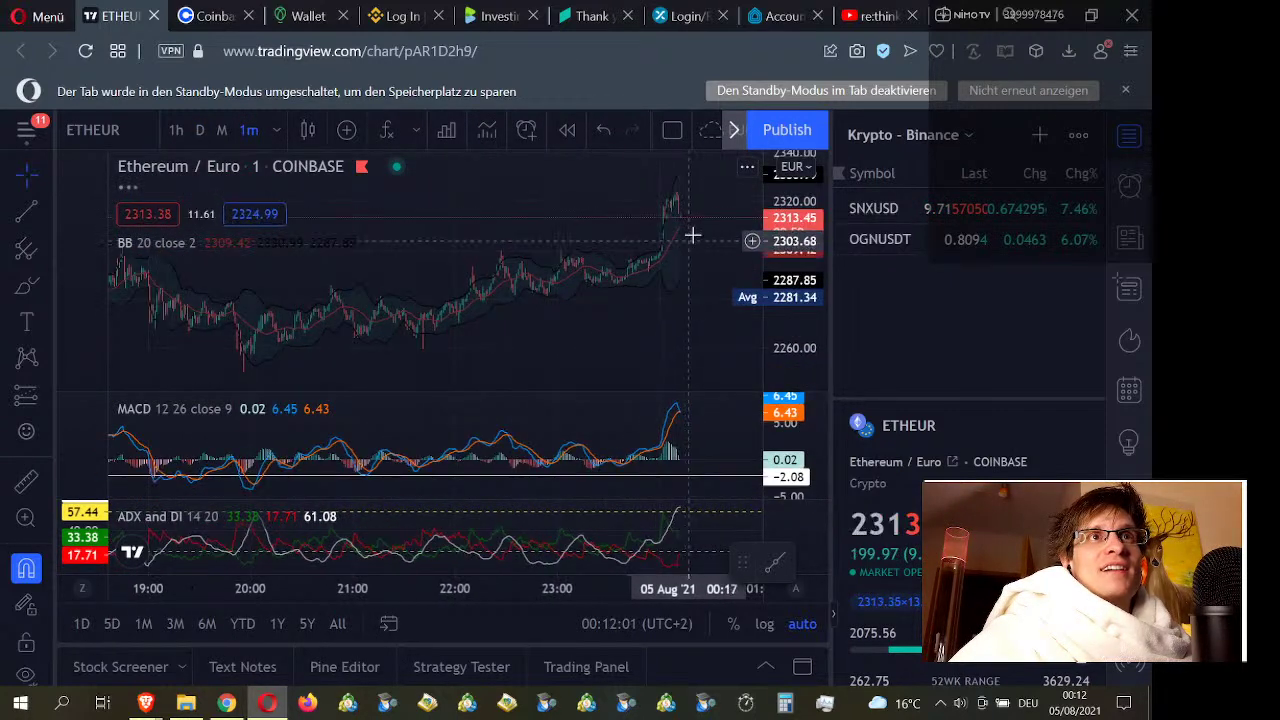
{"action": "scroll", "coordinate": [697, 231], "scroll_direction": "up", "scroll_amount": 3}
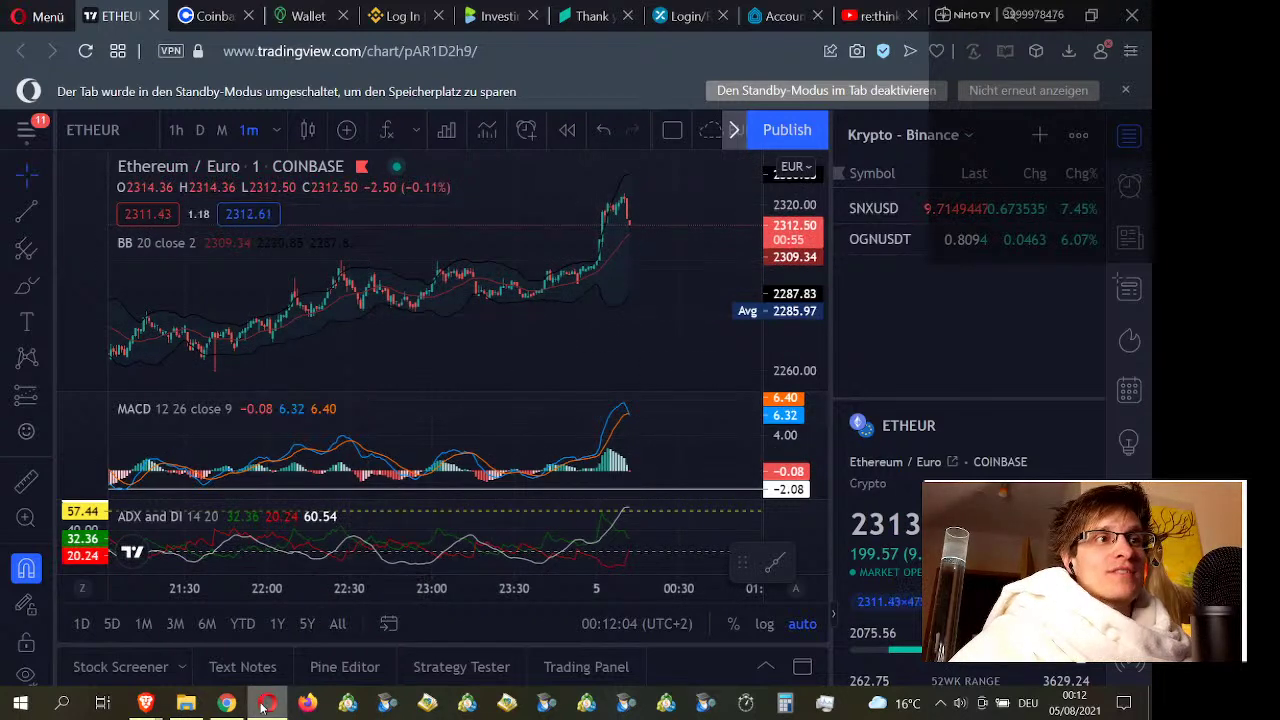
Step: Switch back to the fund spreadsheet in Chrome and open the Fund Overview sheet
{"action": "mouse_move", "coordinate": [244, 709]}
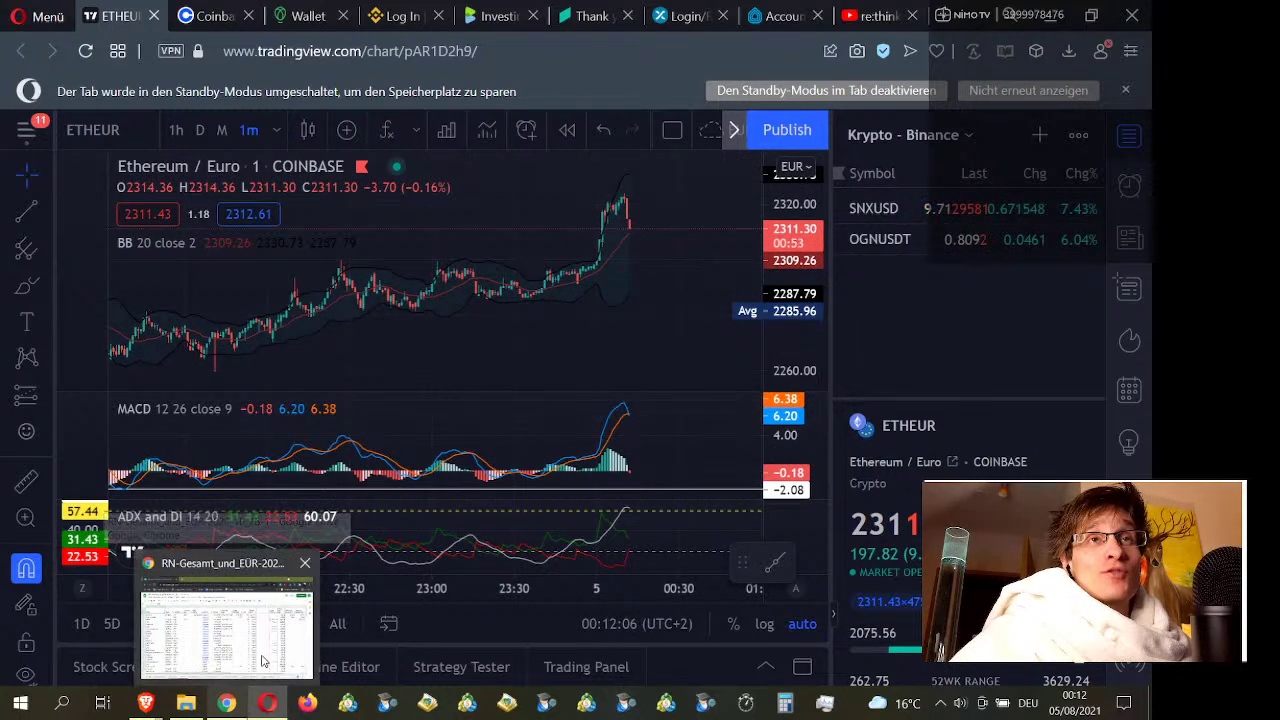
{"action": "left_click", "coordinate": [226, 625]}
{"action": "left_click", "coordinate": [140, 675]}
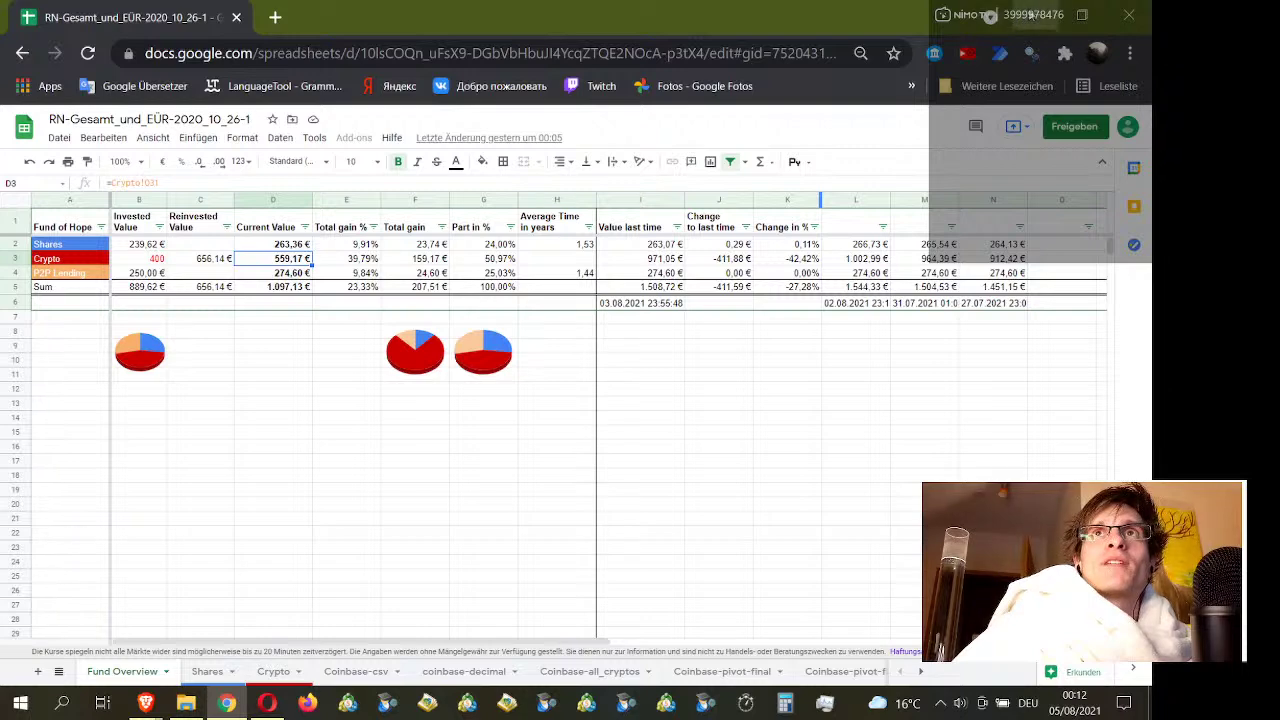
Step: Return to Opera and search the web for "etherum kur" in a new tab, using the suggested spelling "ethereum kur"
{"action": "left_click", "coordinate": [1036, 14]}
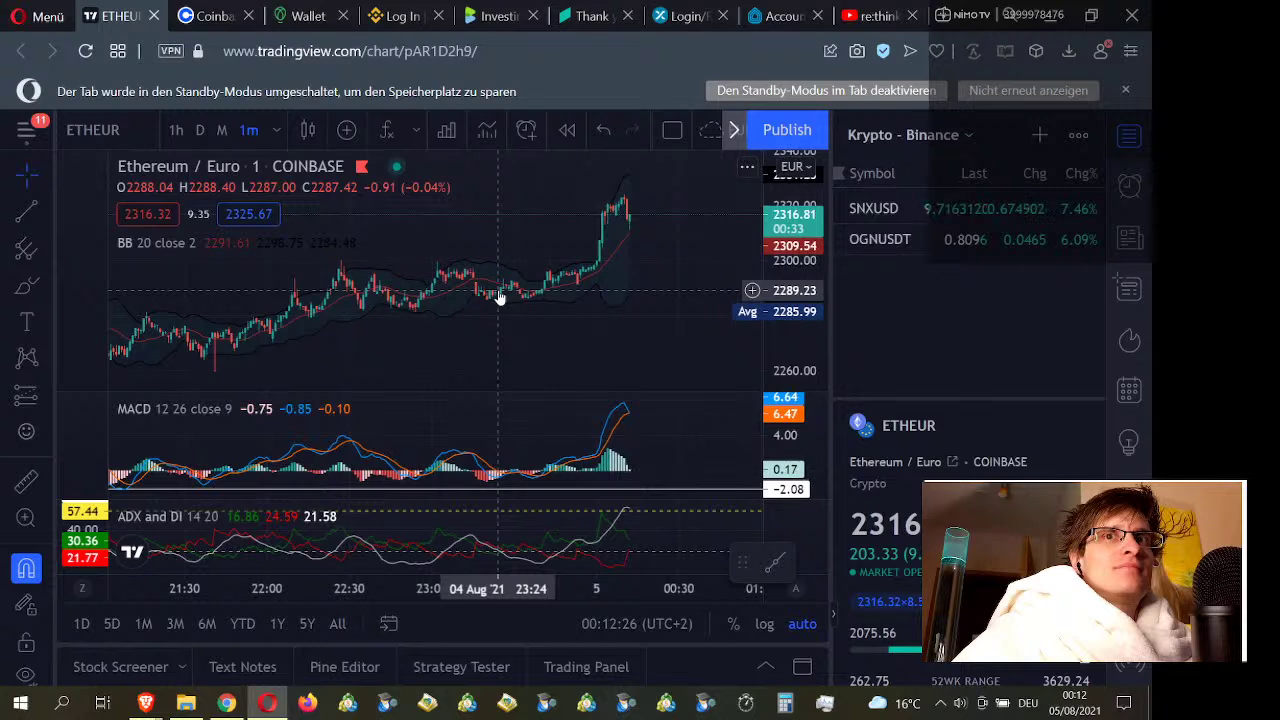
{"action": "left_click", "coordinate": [942, 15]}
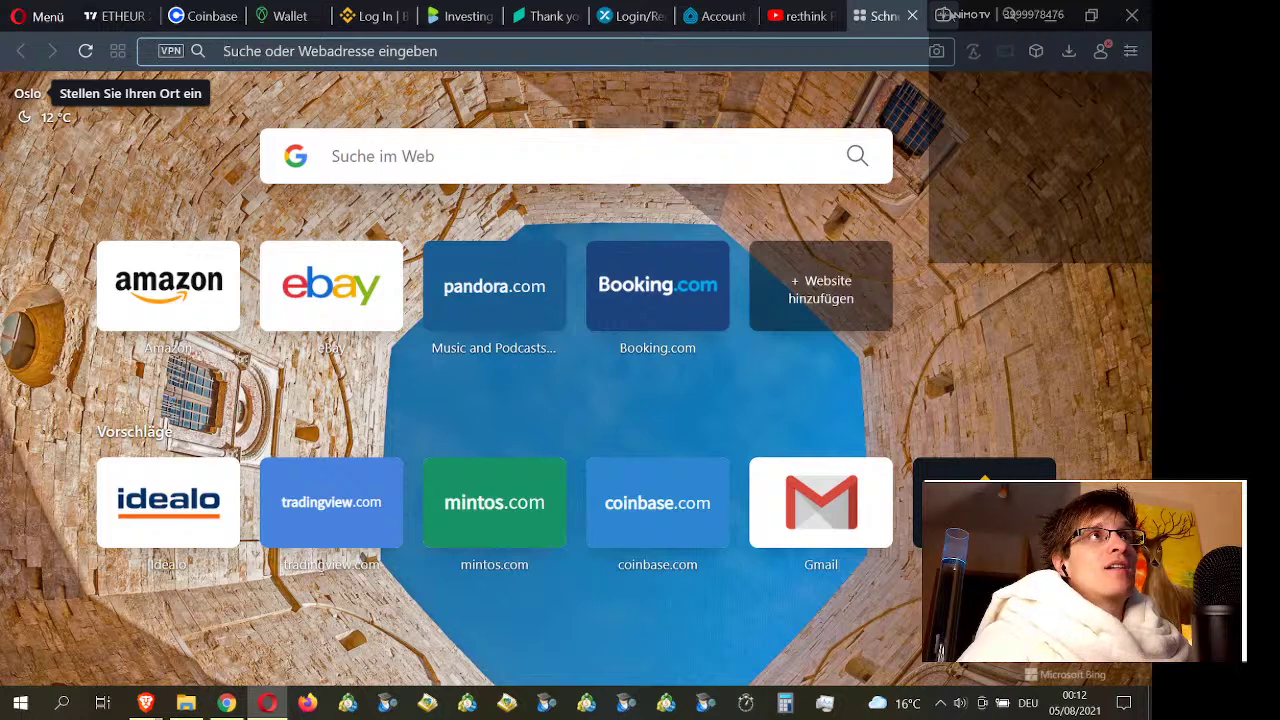
{"action": "type", "text": "etherum"}
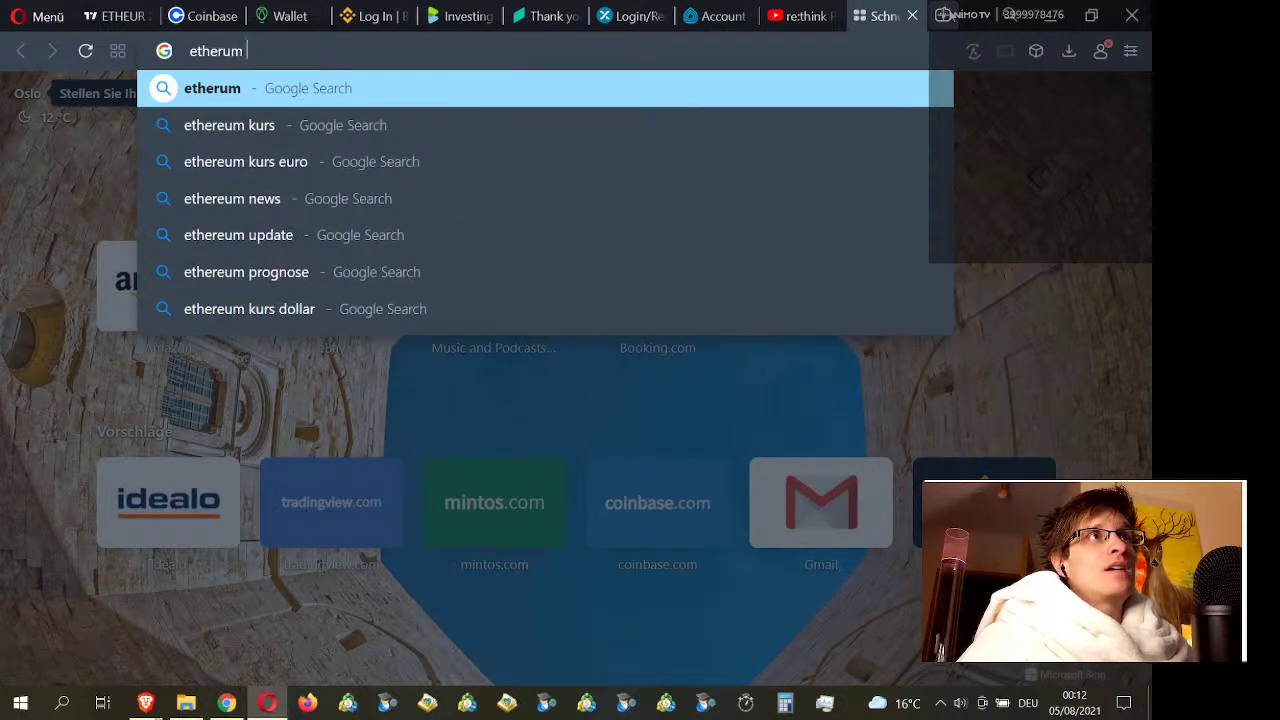
{"action": "type", "text": " kur"}
{"action": "key", "text": "Return"}
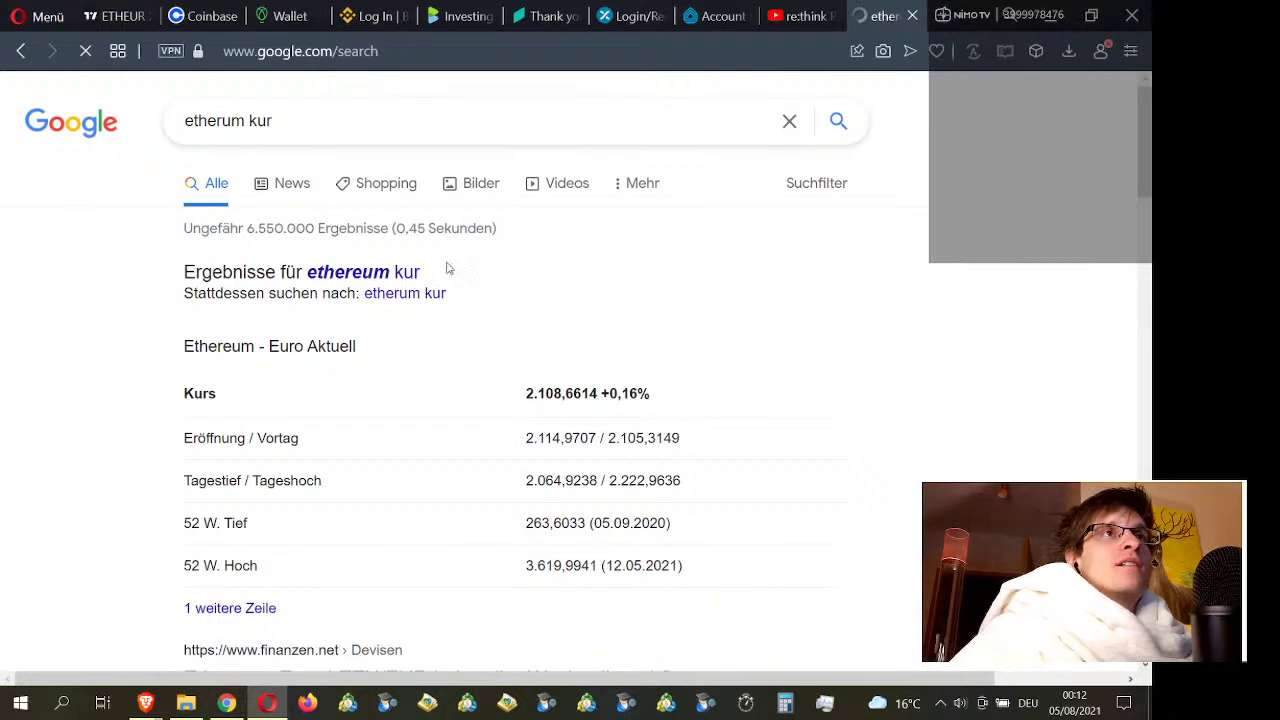
{"action": "left_click", "coordinate": [382, 271]}
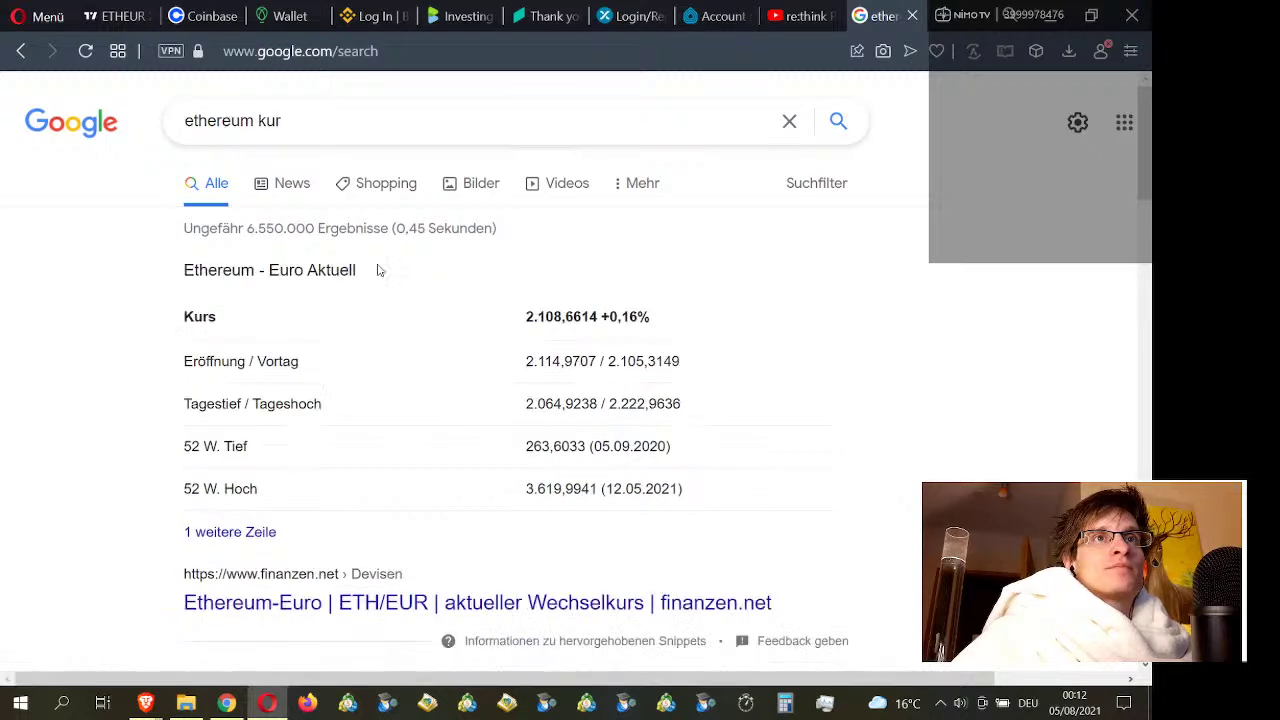
Step: Open the finanzen.net Ethereum-Euro rate page from the search results and dismiss its privacy notice without accepting everything
{"action": "scroll", "coordinate": [512, 368], "scroll_direction": "down", "scroll_amount": 2}
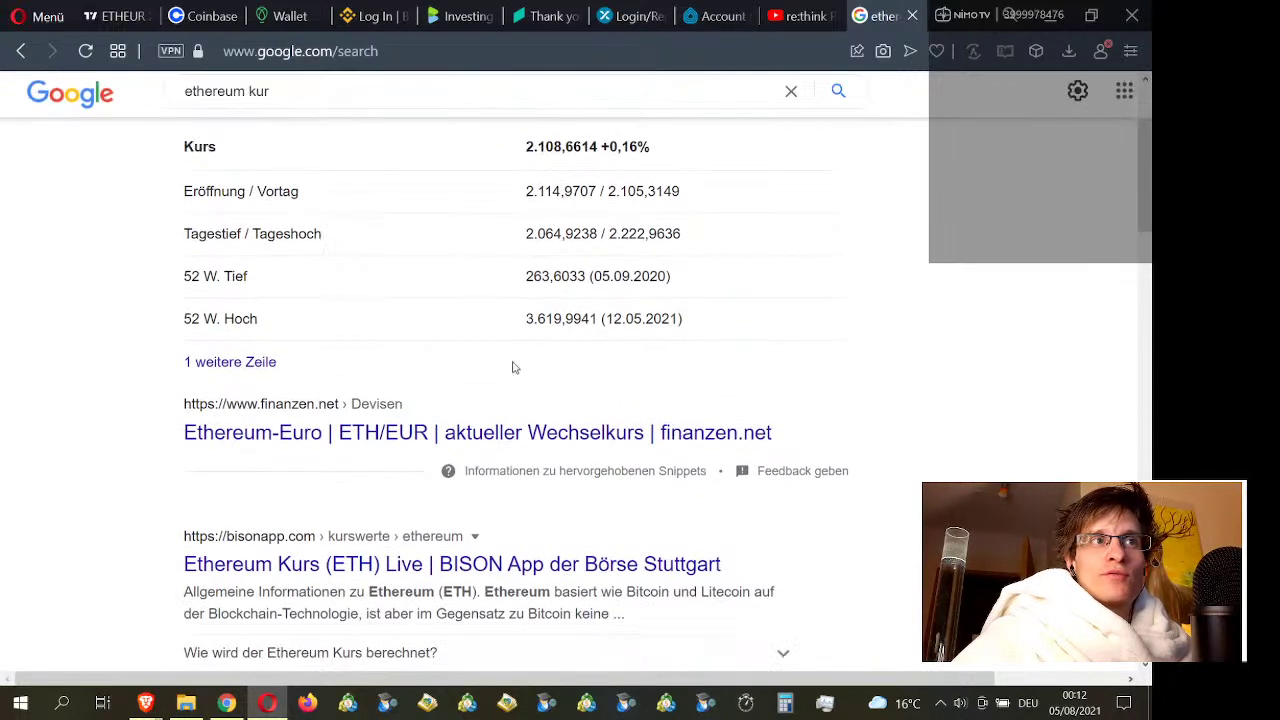
{"action": "scroll", "coordinate": [571, 341], "scroll_direction": "down", "scroll_amount": 2}
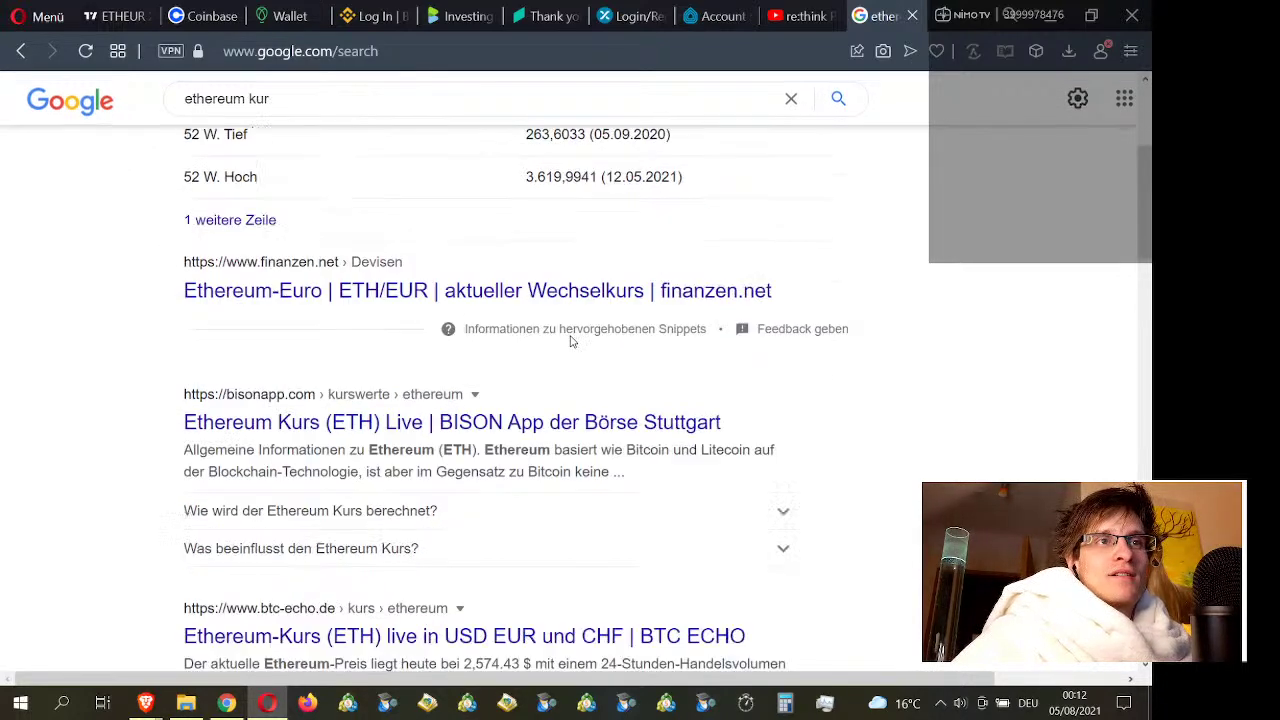
{"action": "scroll", "coordinate": [576, 316], "scroll_direction": "up", "scroll_amount": 4}
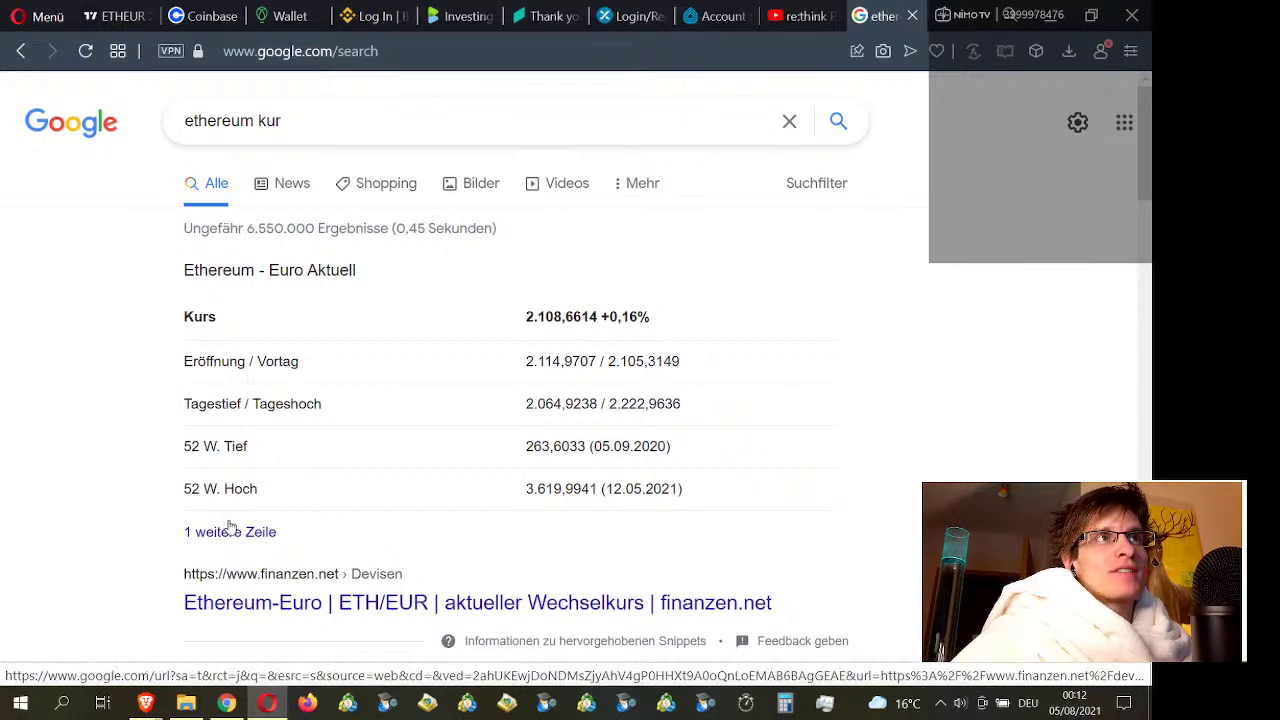
{"action": "left_click", "coordinate": [268, 521]}
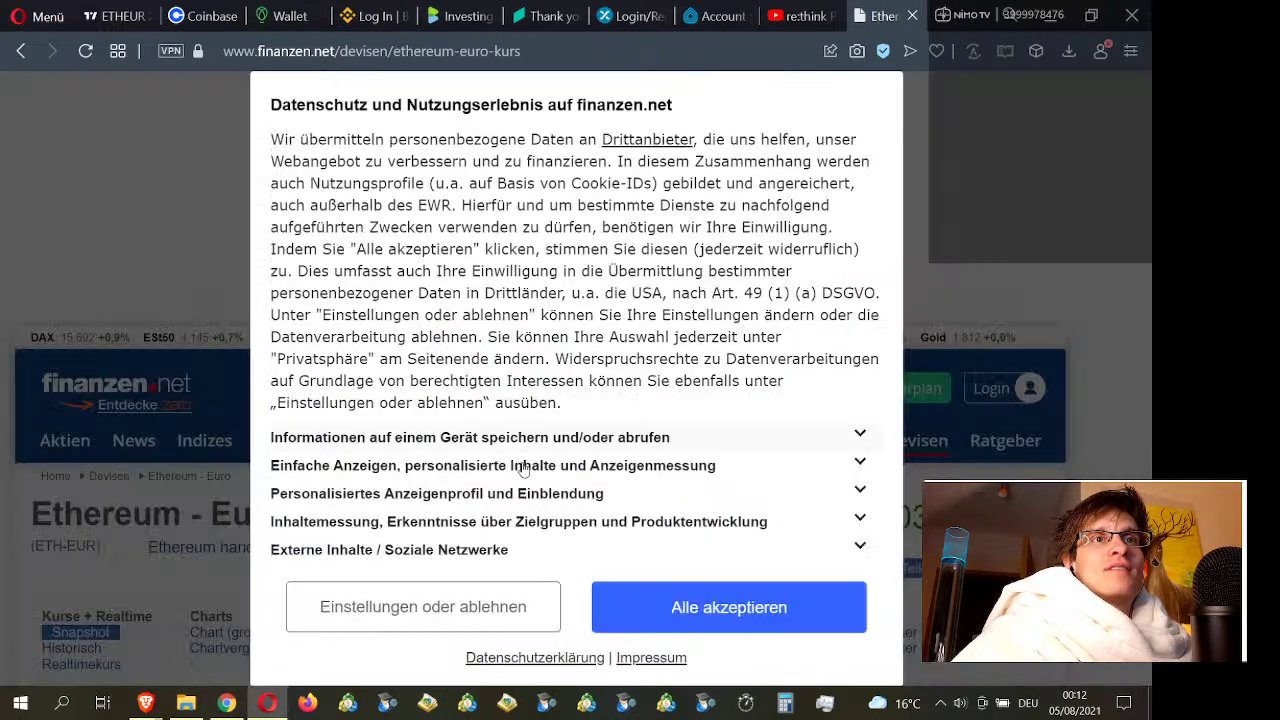
{"action": "left_click", "coordinate": [400, 598]}
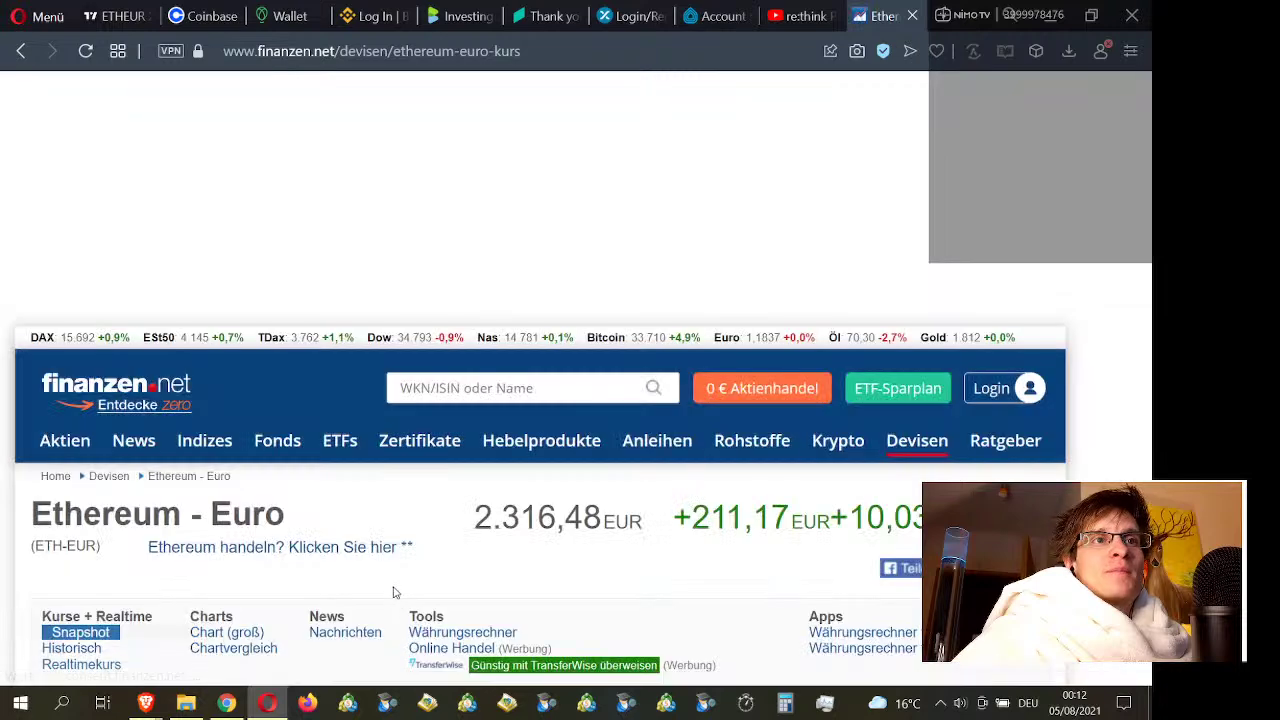
{"action": "left_click", "coordinate": [510, 647]}
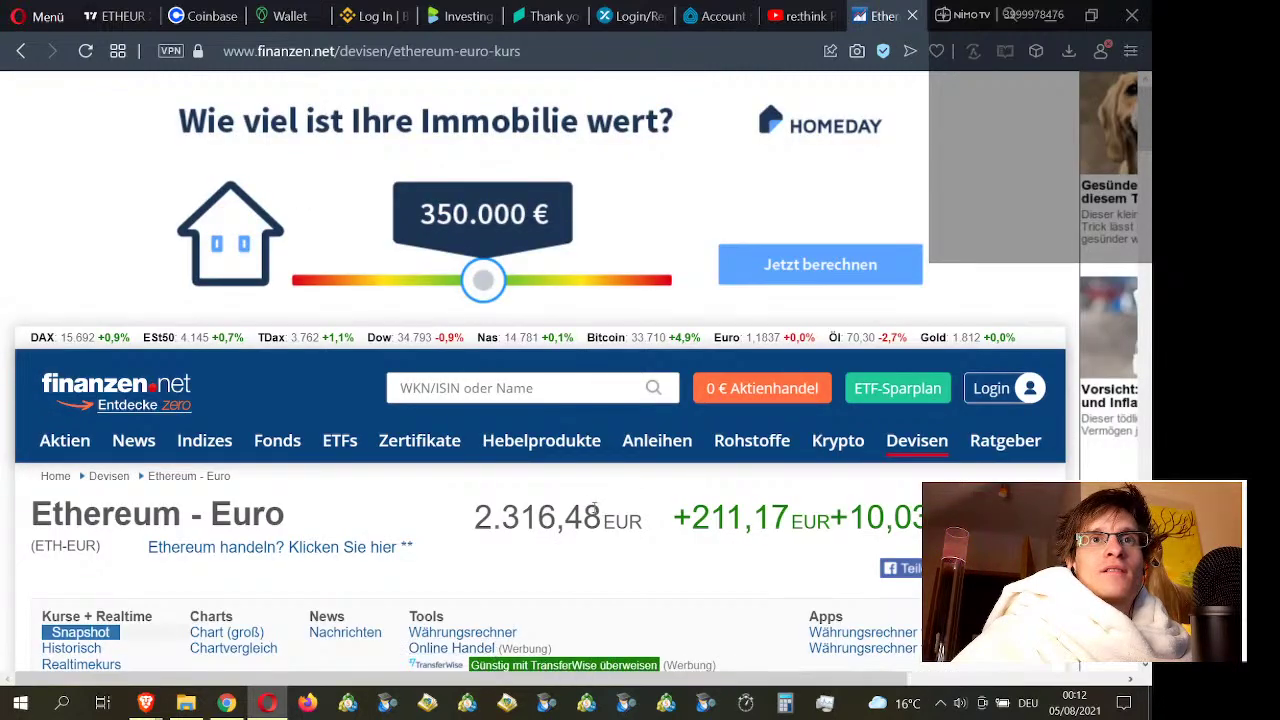
Step: Open the realtime Ethereum-Euro rate on finanzen.net and examine its tick history and bid price
{"action": "scroll", "coordinate": [595, 513], "scroll_direction": "down", "scroll_amount": 2}
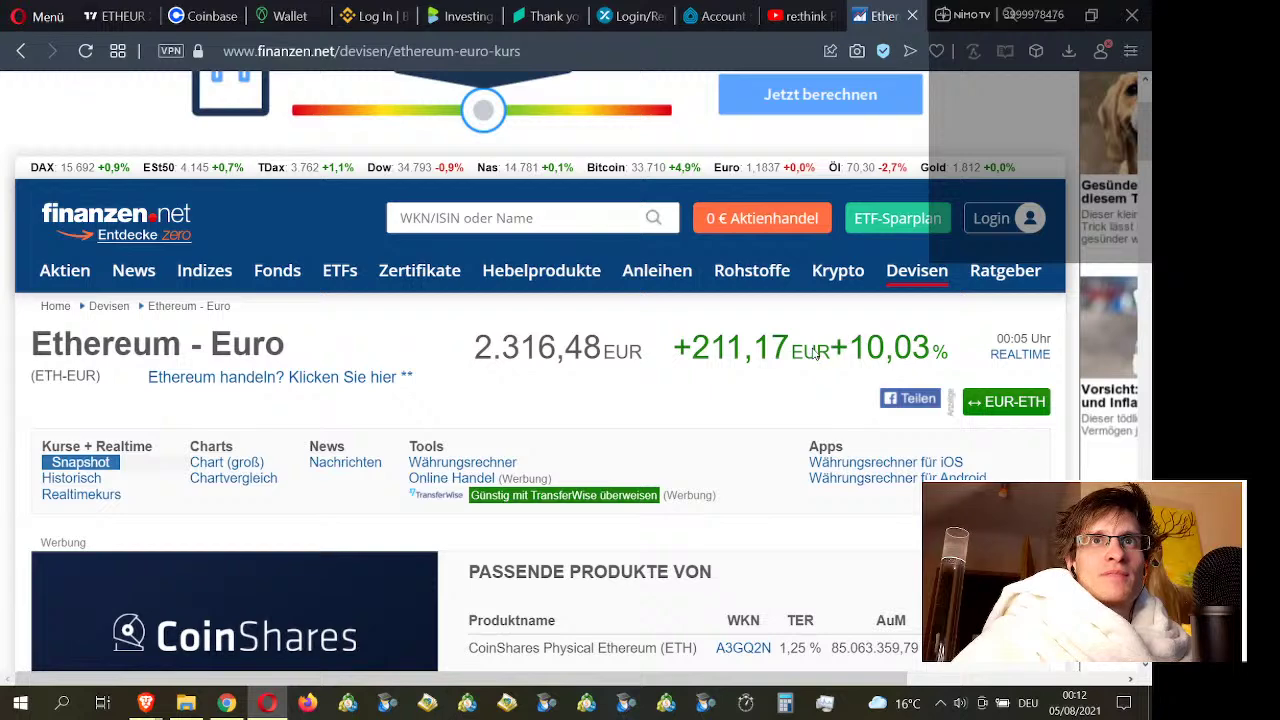
{"action": "left_click", "coordinate": [1003, 360]}
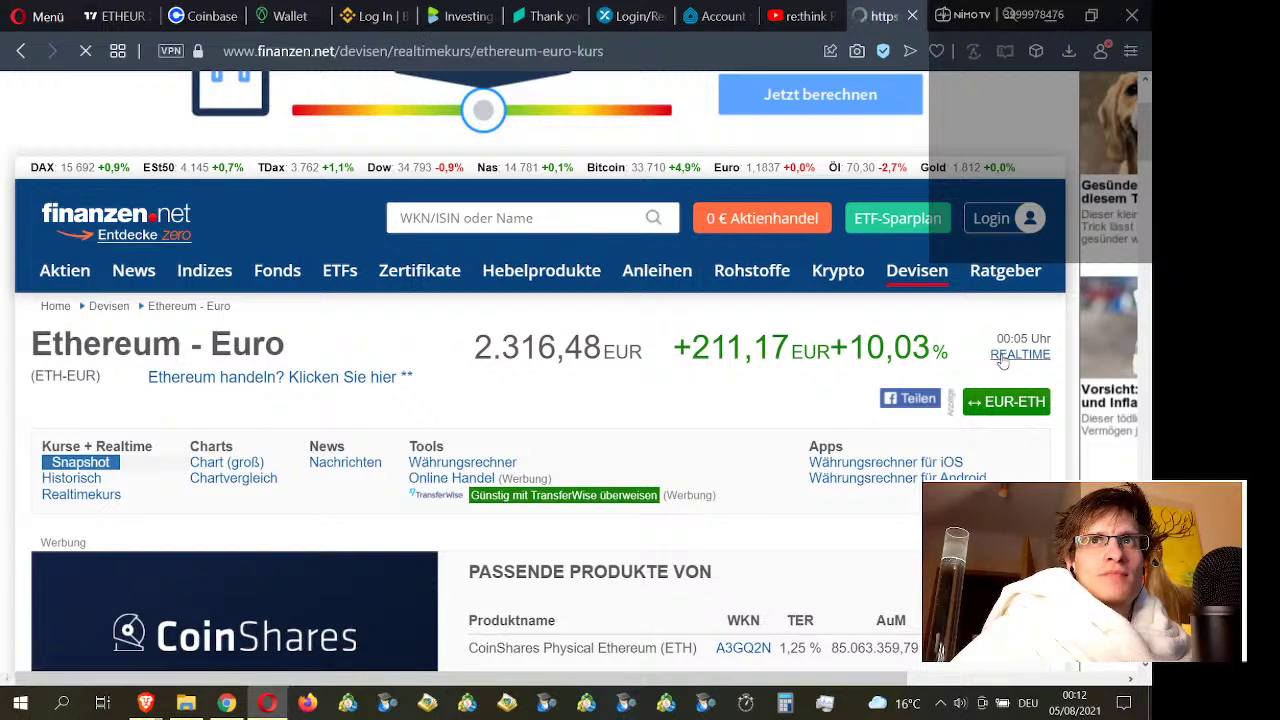
{"action": "scroll", "coordinate": [640, 444], "scroll_direction": "down", "scroll_amount": 3}
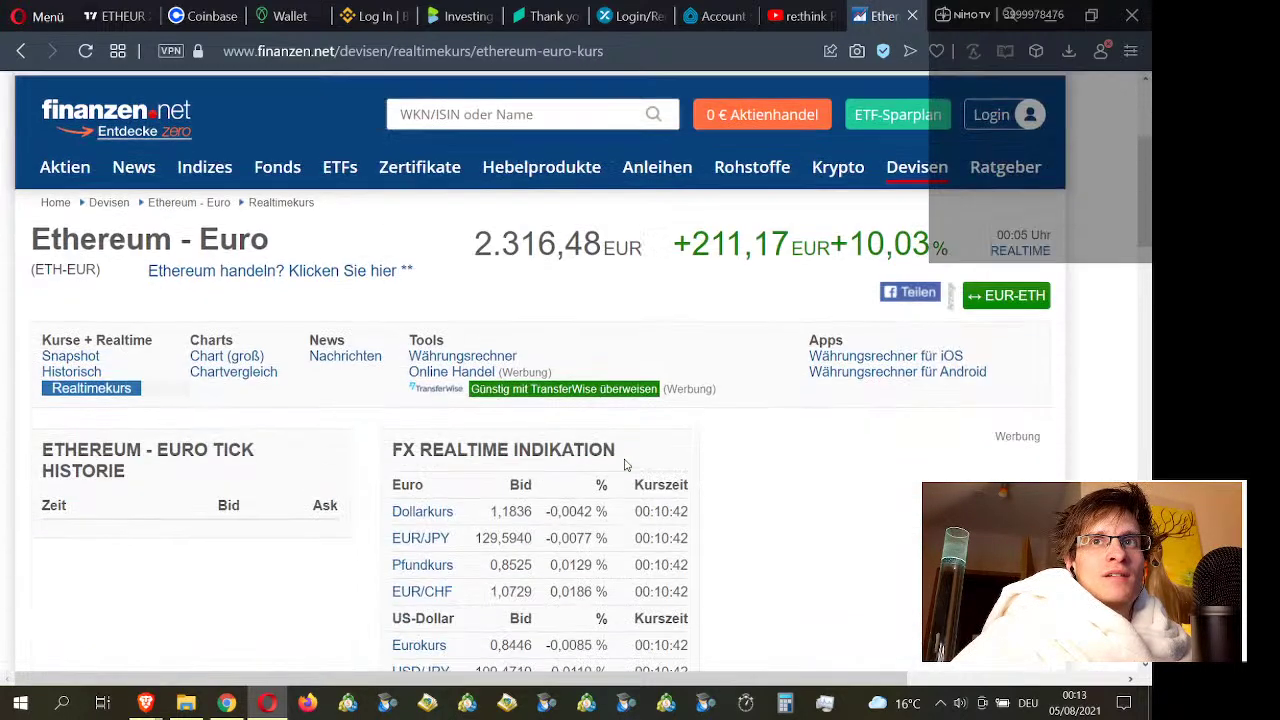
{"action": "scroll", "coordinate": [820, 417], "scroll_direction": "down", "scroll_amount": 2}
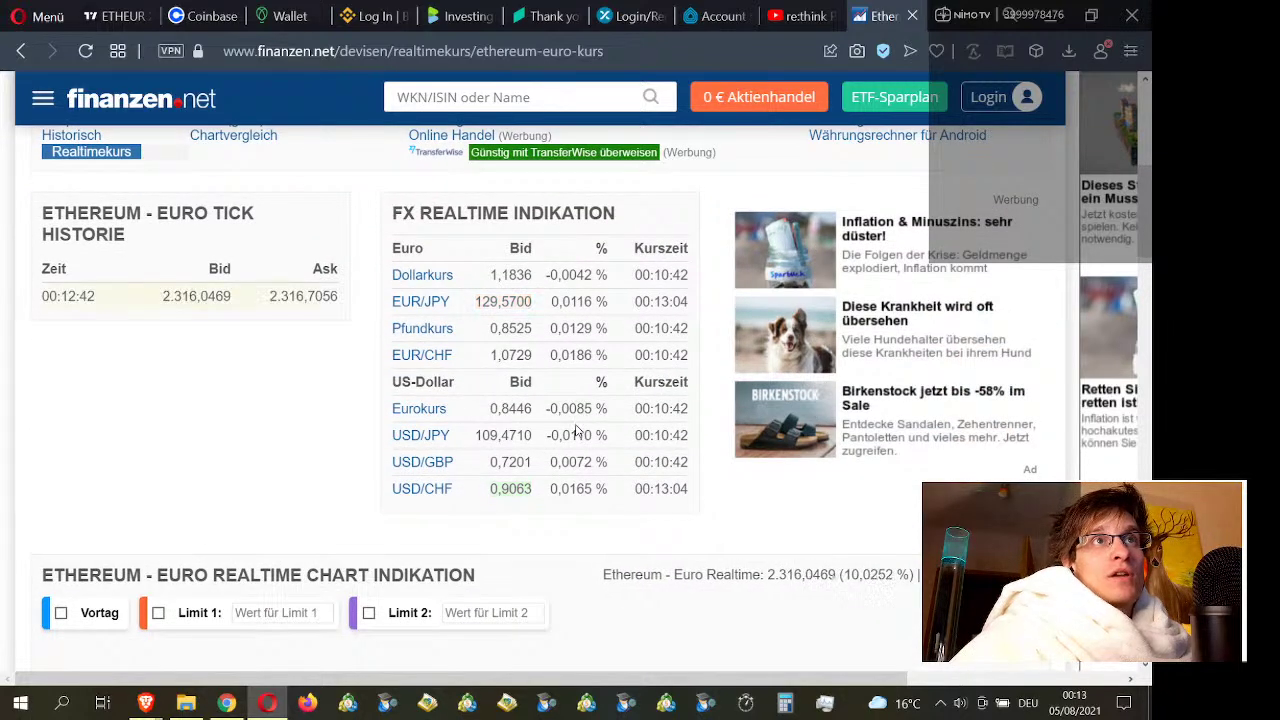
{"action": "scroll", "coordinate": [452, 357], "scroll_direction": "up", "scroll_amount": 5}
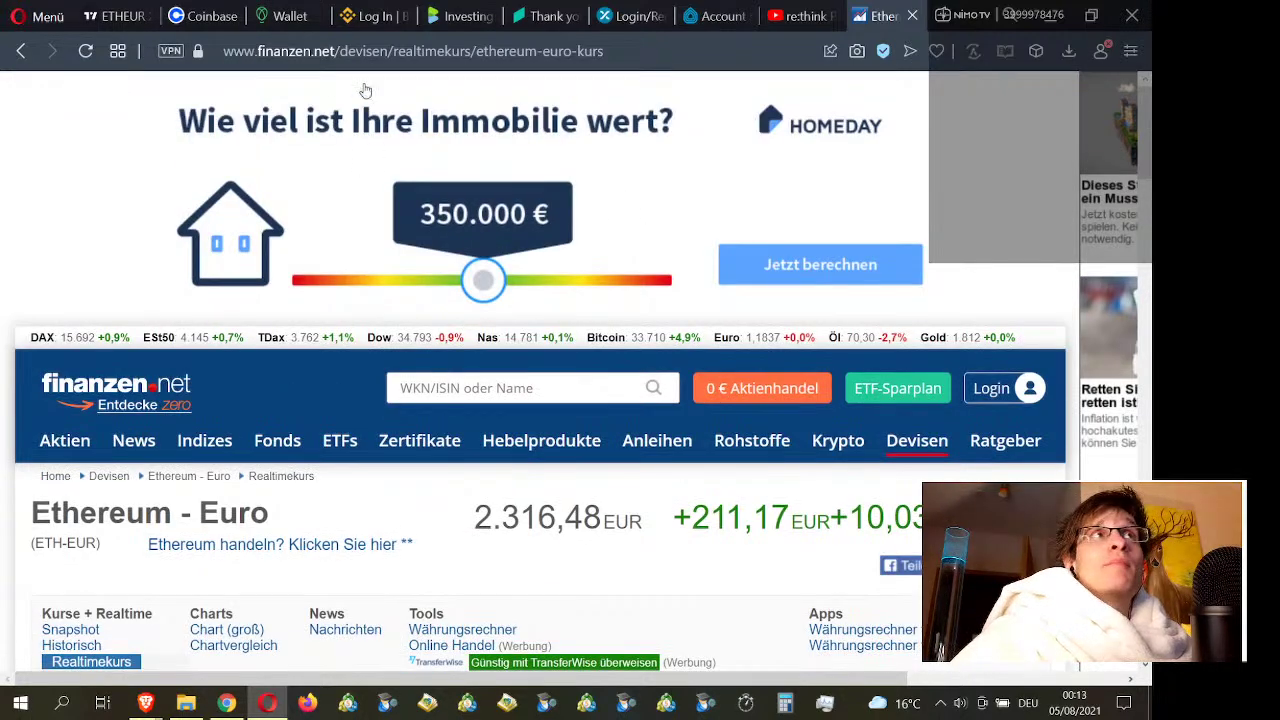
Step: Go back to the fund spreadsheet in Chrome to recheck the crypto values on the Fund Overview sheet
{"action": "key", "text": "super+d"}
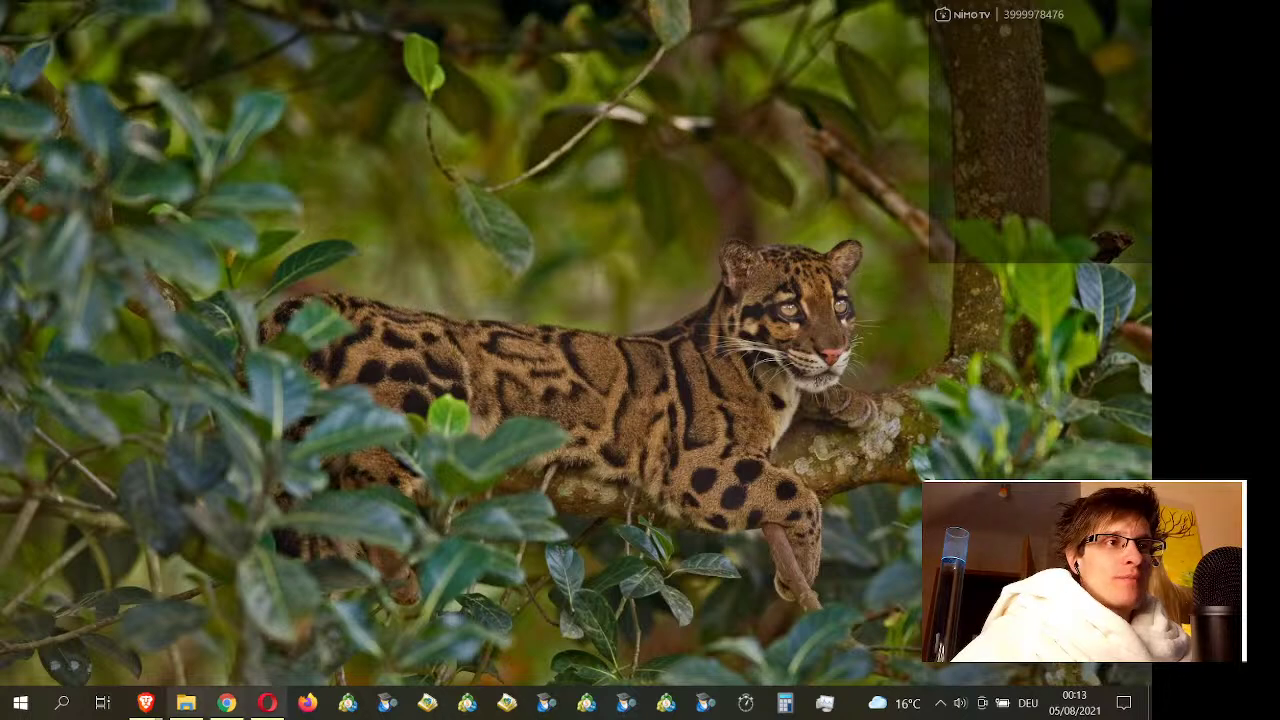
{"action": "left_click", "coordinate": [227, 703]}
{"action": "left_click", "coordinate": [346, 331]}
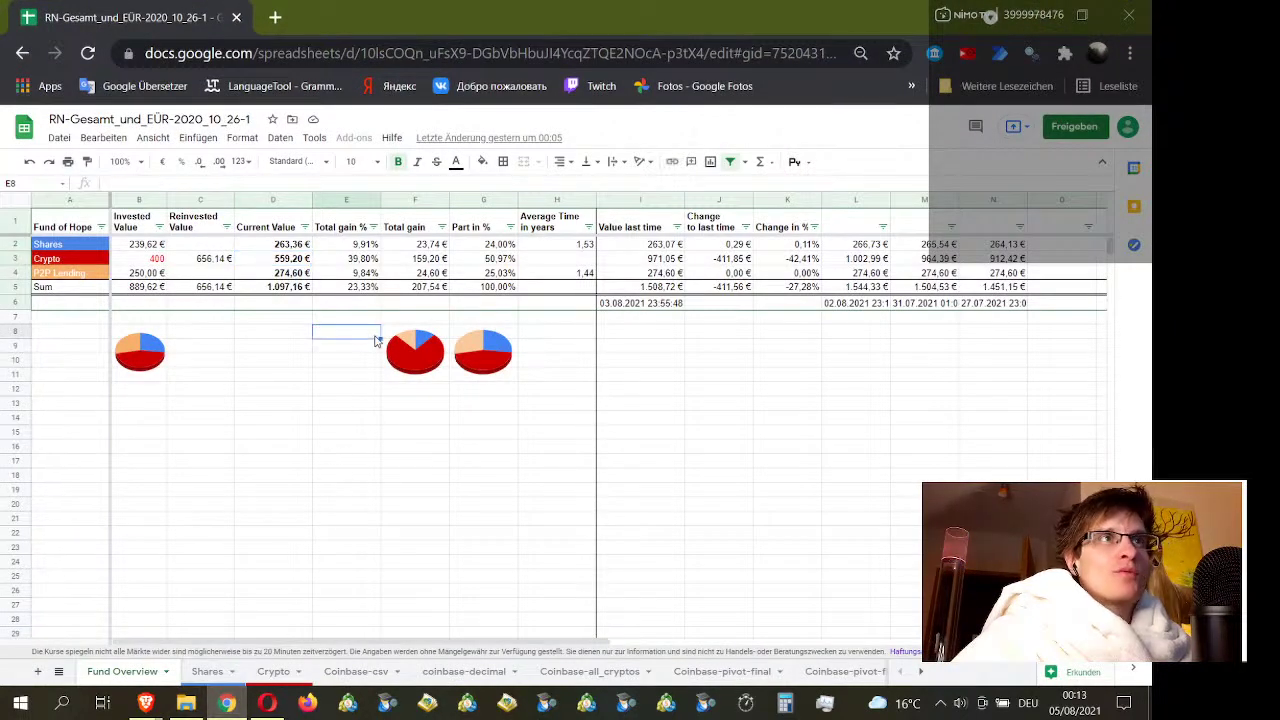
Step: Check the Crypto row's gain and change percentages on Fund Overview, and Ethereum's amount and purchase price on the Crypto sheet
{"action": "left_click", "coordinate": [354, 260]}
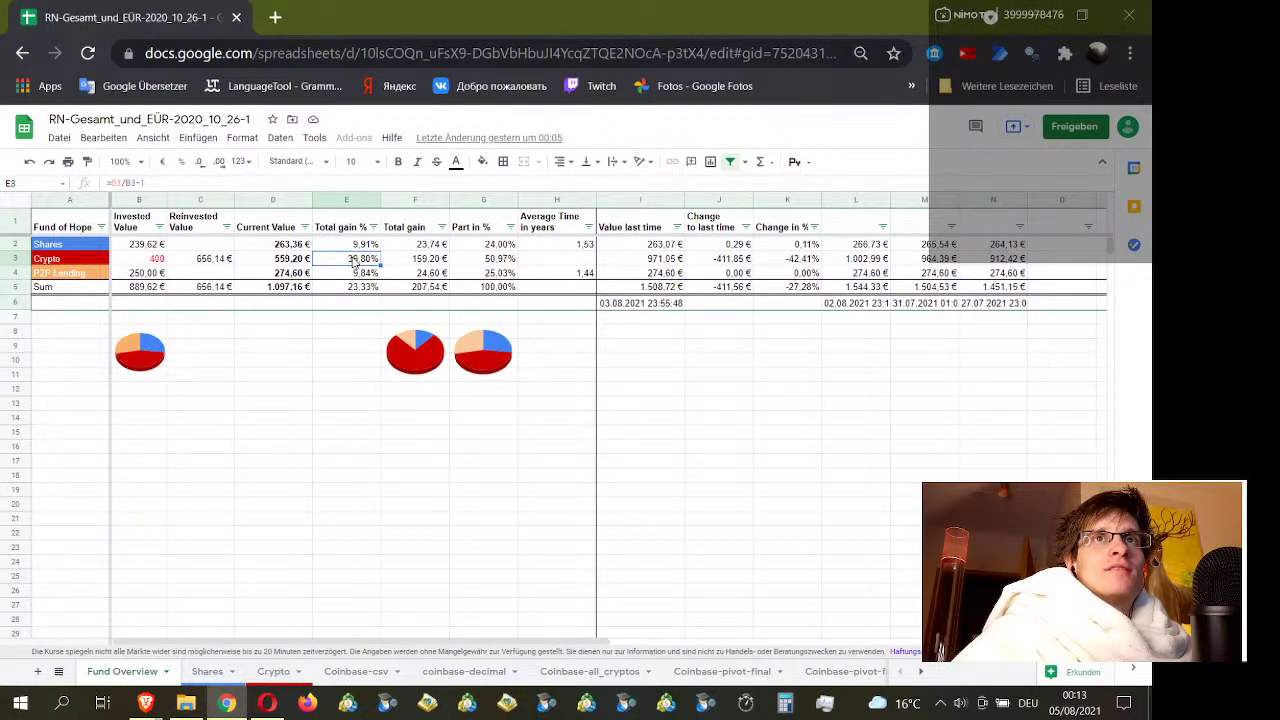
{"action": "left_click", "coordinate": [816, 260]}
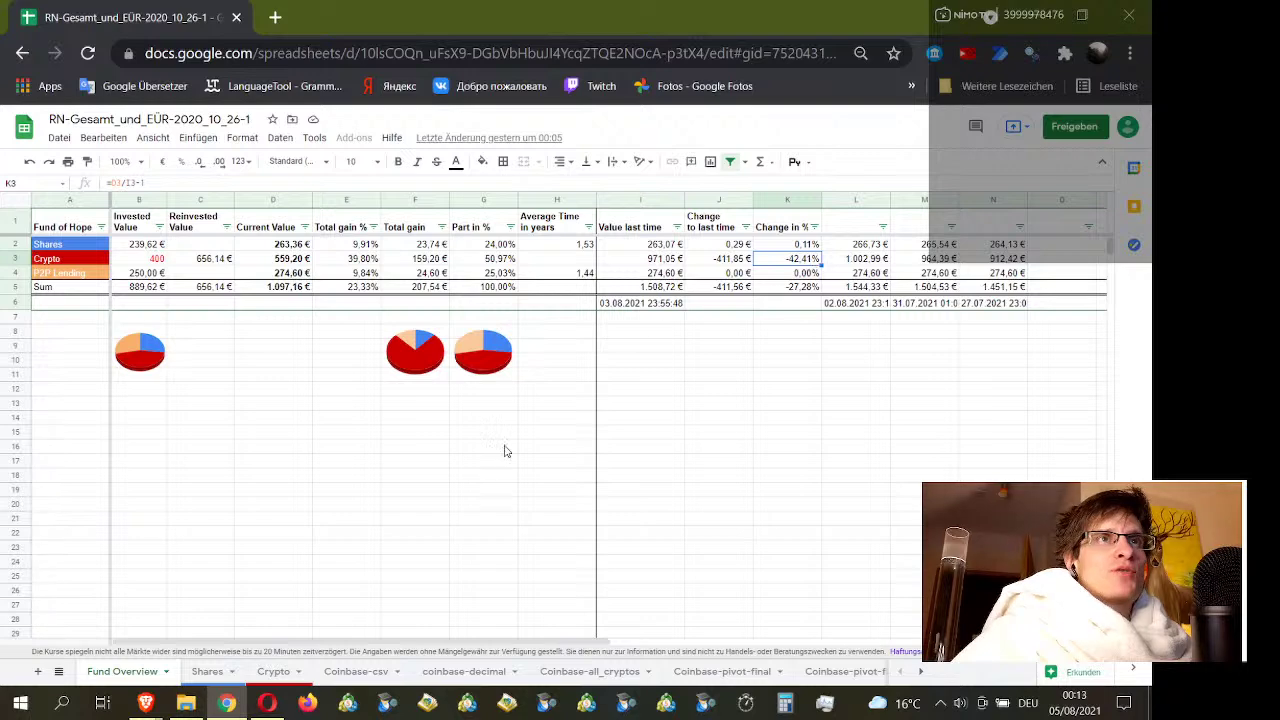
{"action": "left_click", "coordinate": [273, 672]}
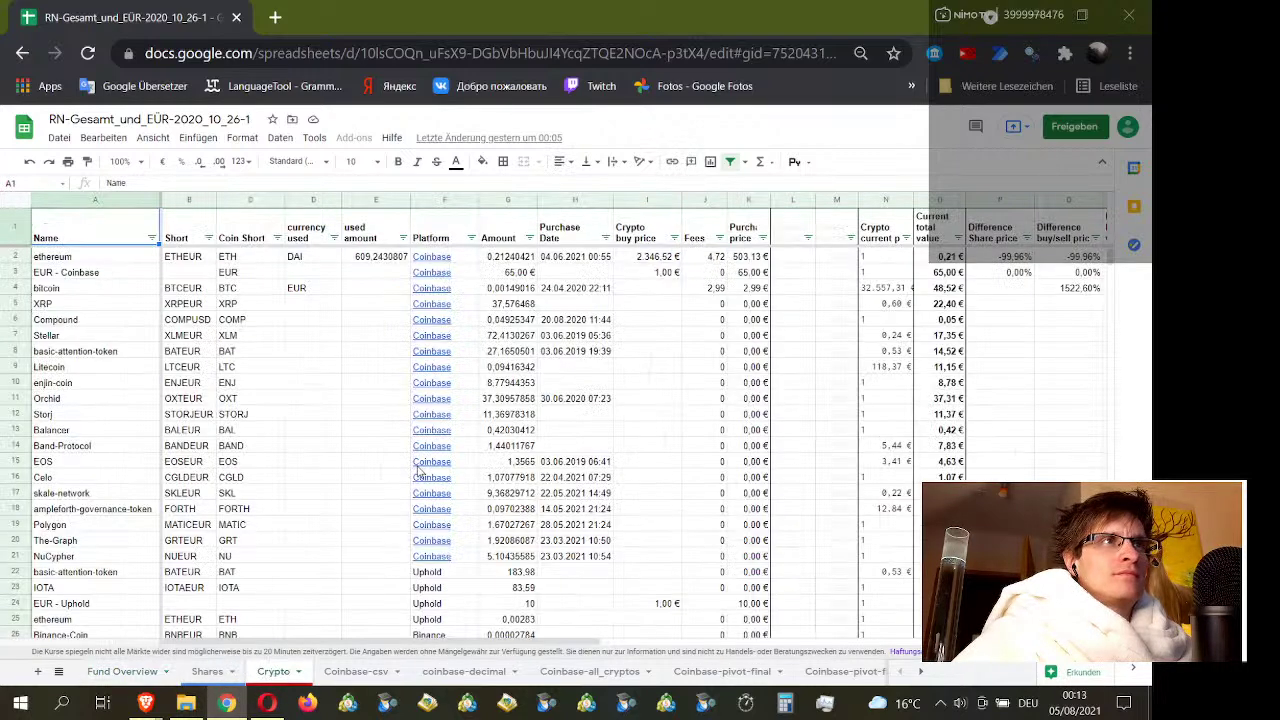
{"action": "left_click", "coordinate": [810, 356]}
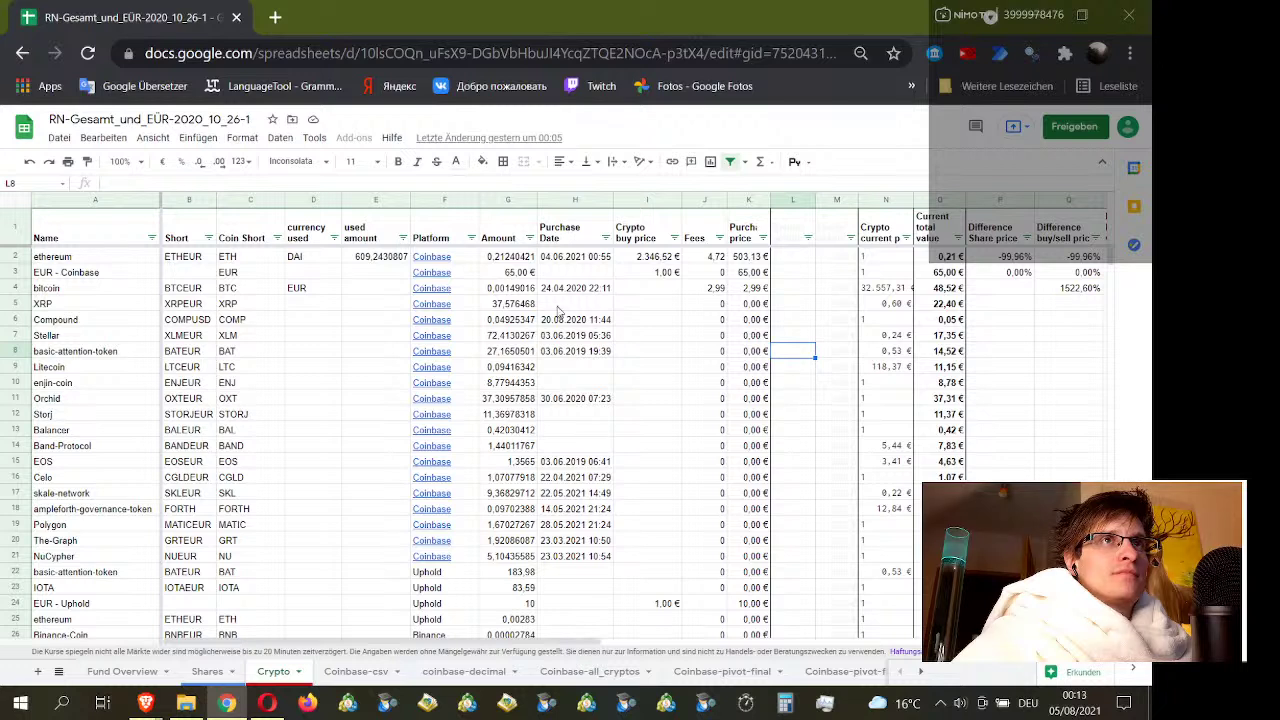
{"action": "left_click", "coordinate": [509, 260]}
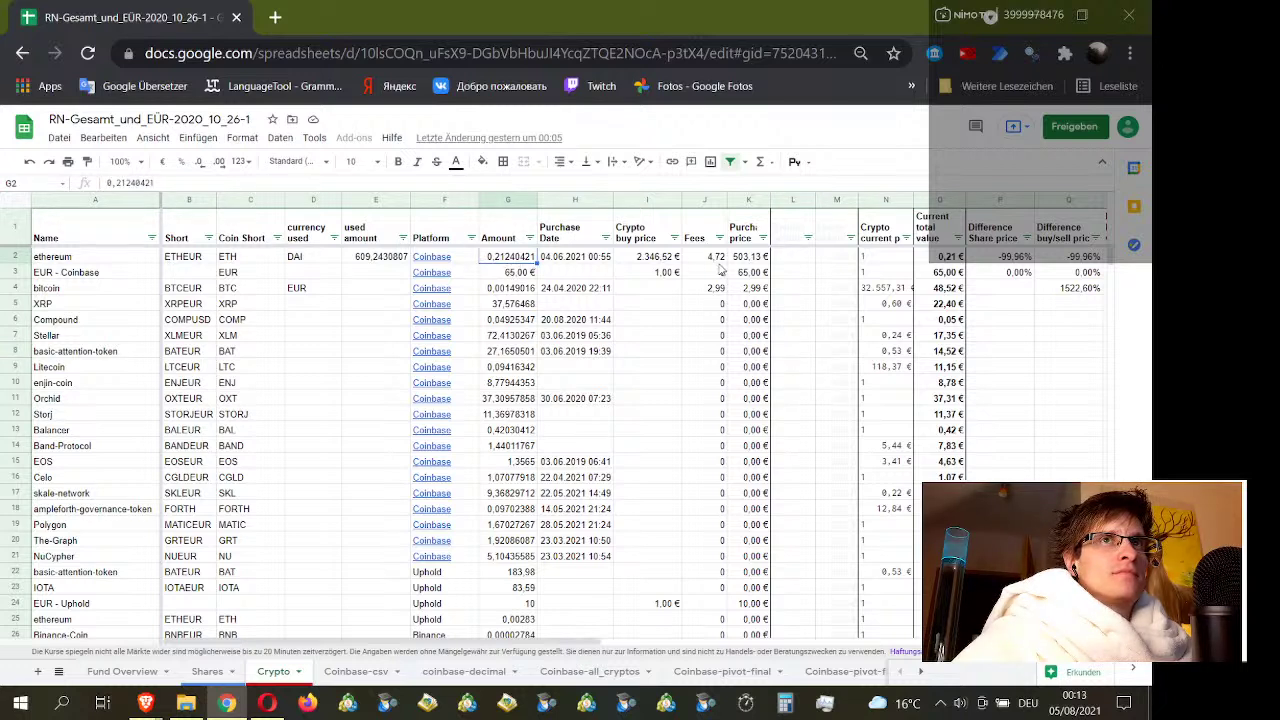
{"action": "left_click", "coordinate": [750, 262]}
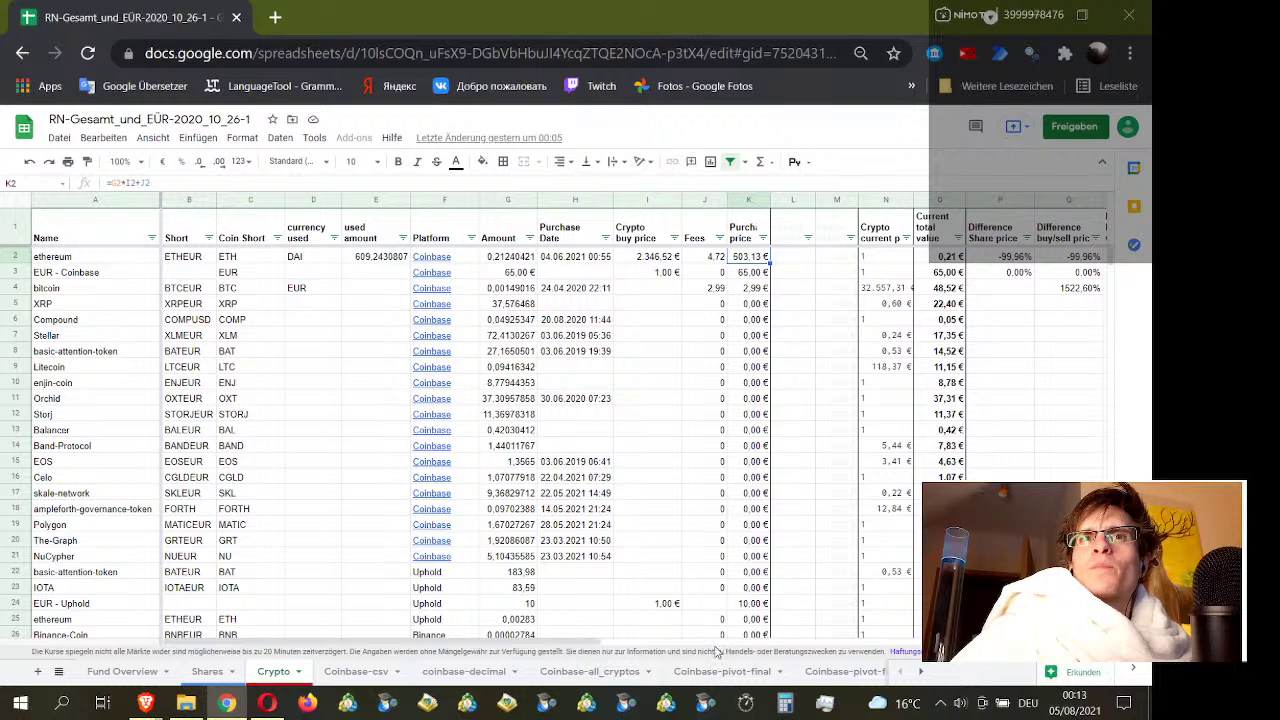
Step: Inspect the formulas behind Ethereum's current total value and crypto current price on the Crypto sheet without changing them
{"action": "left_click", "coordinate": [959, 259]}
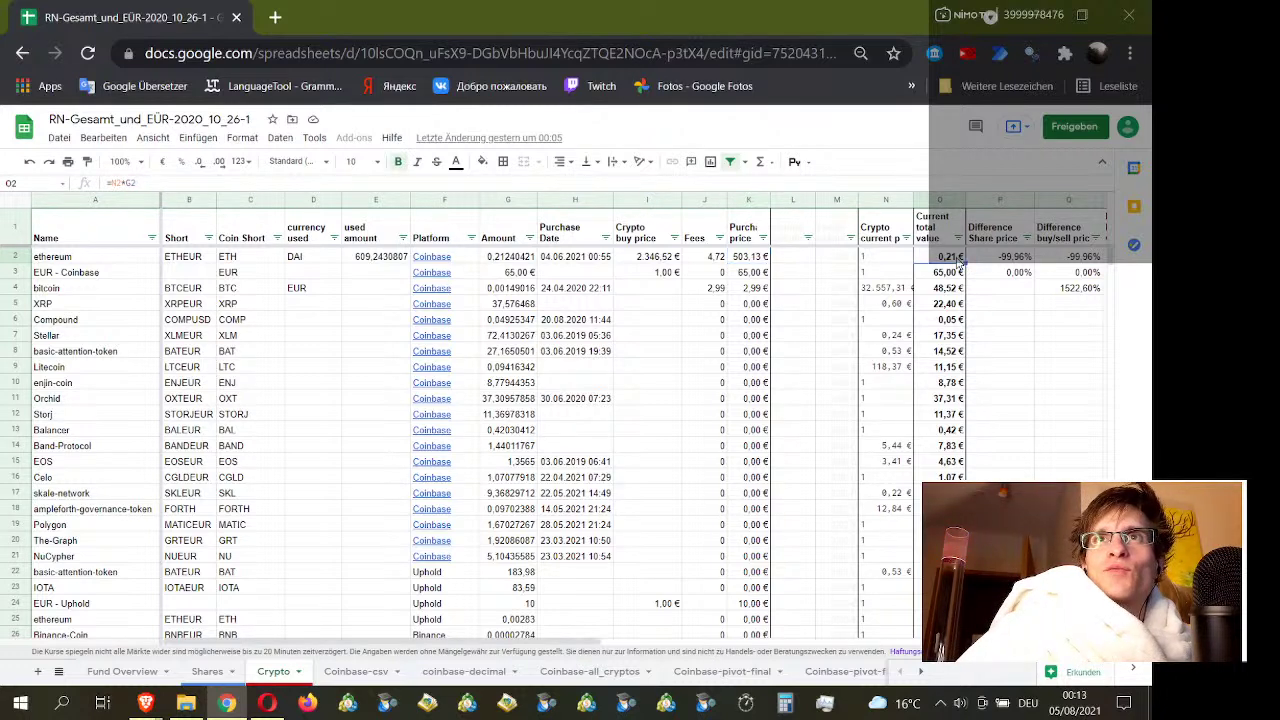
{"action": "double_click", "coordinate": [958, 258]}
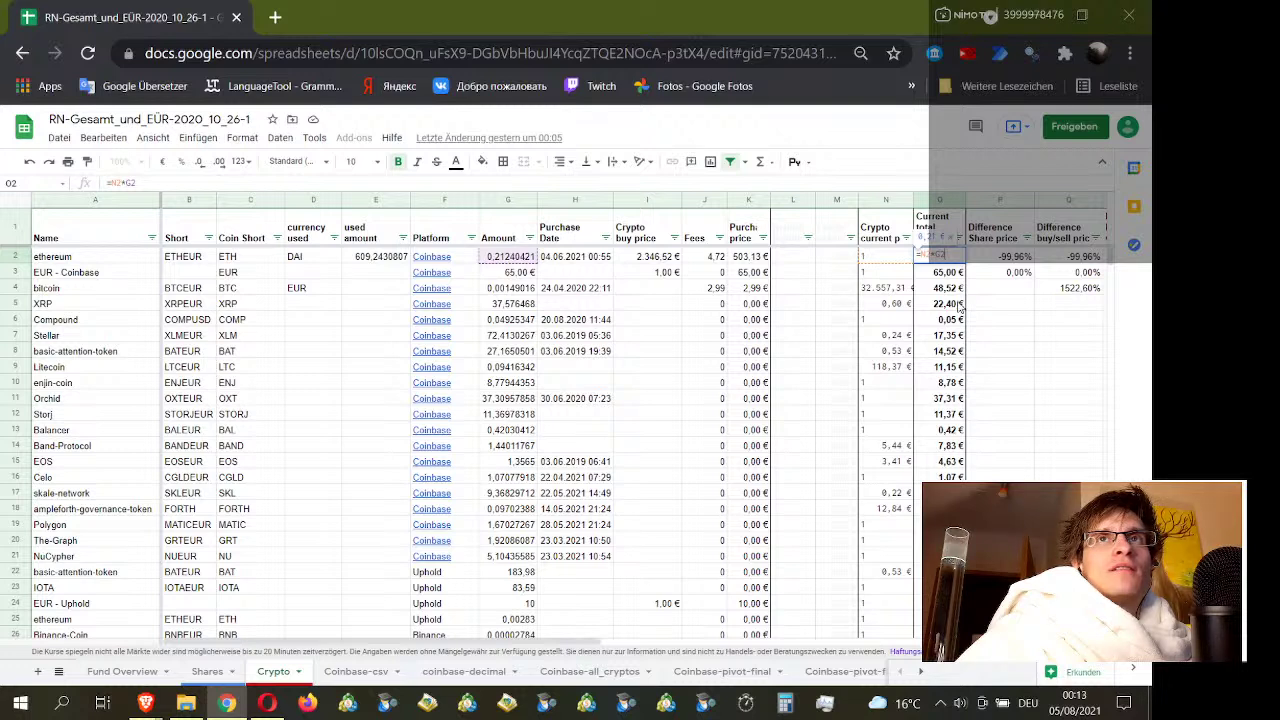
{"action": "left_click", "coordinate": [958, 305]}
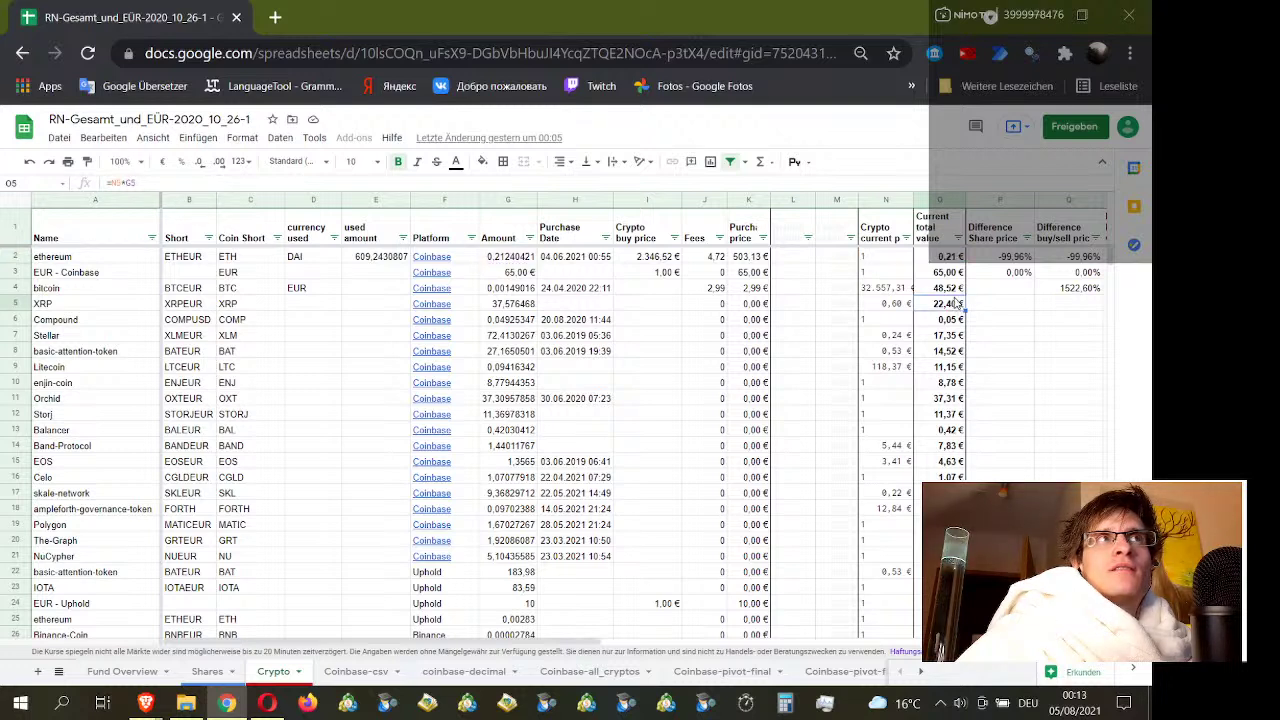
{"action": "left_click", "coordinate": [886, 257]}
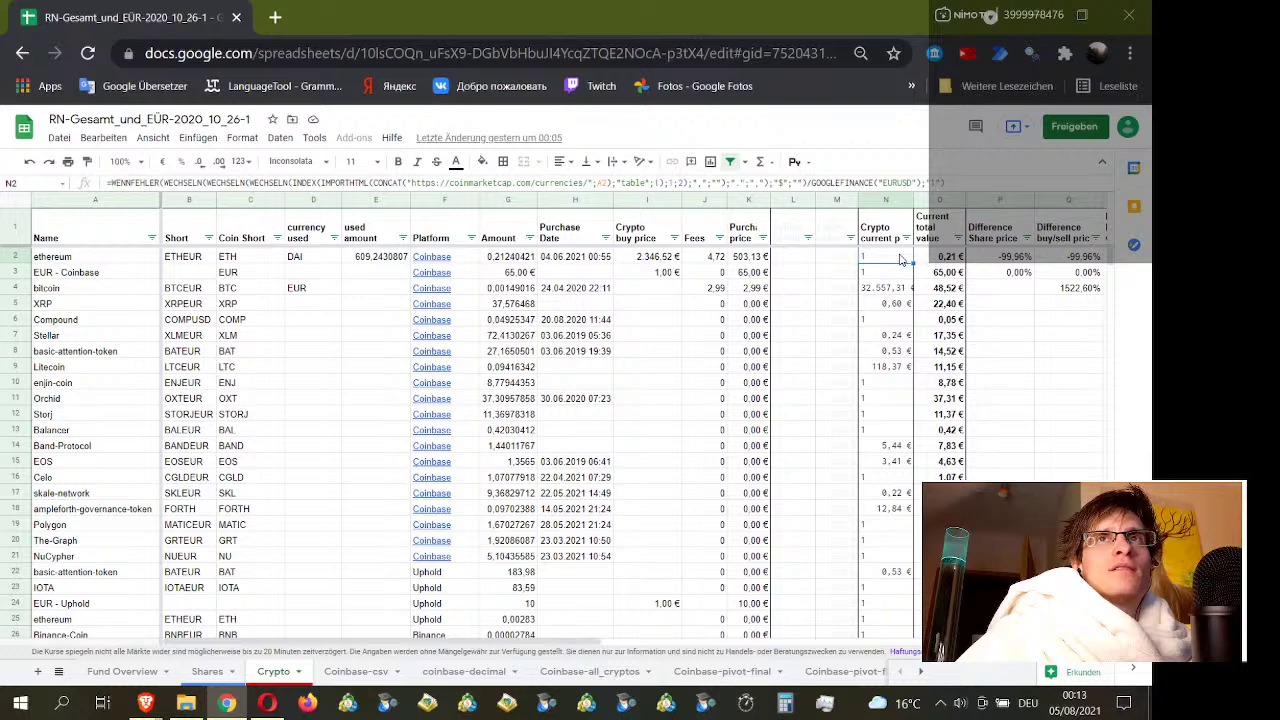
{"action": "double_click", "coordinate": [900, 259]}
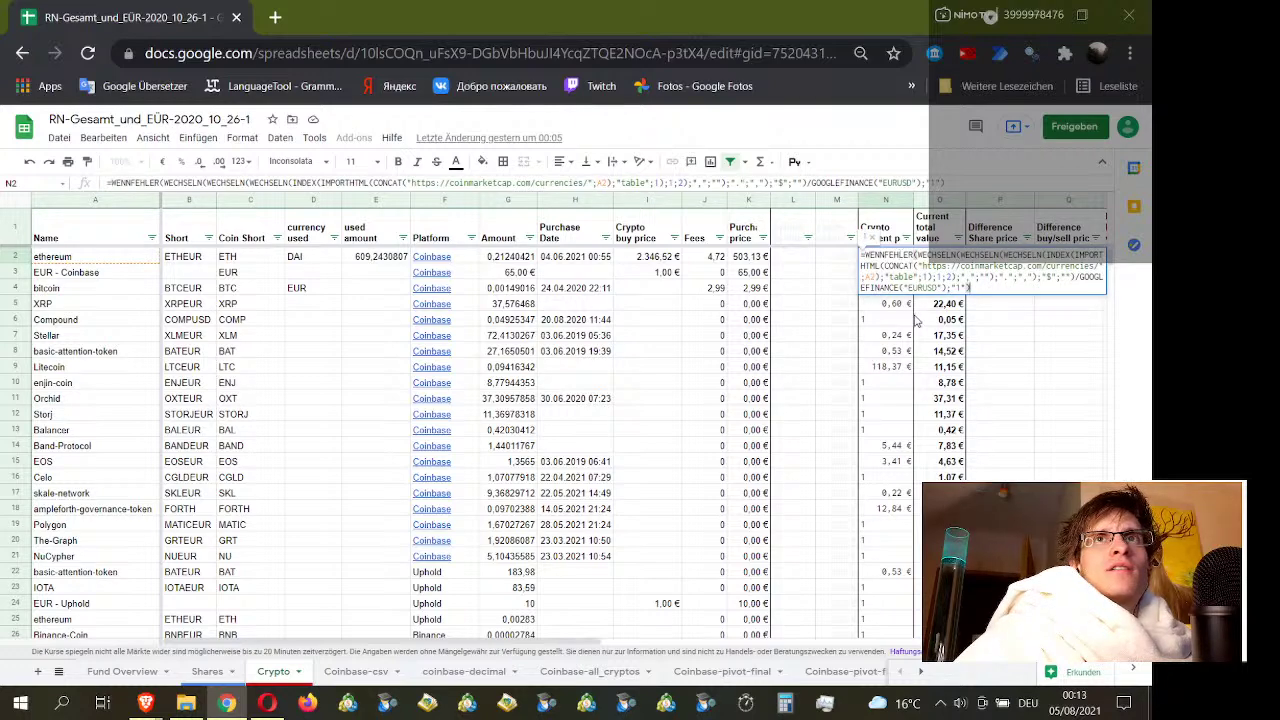
{"action": "left_click", "coordinate": [943, 350]}
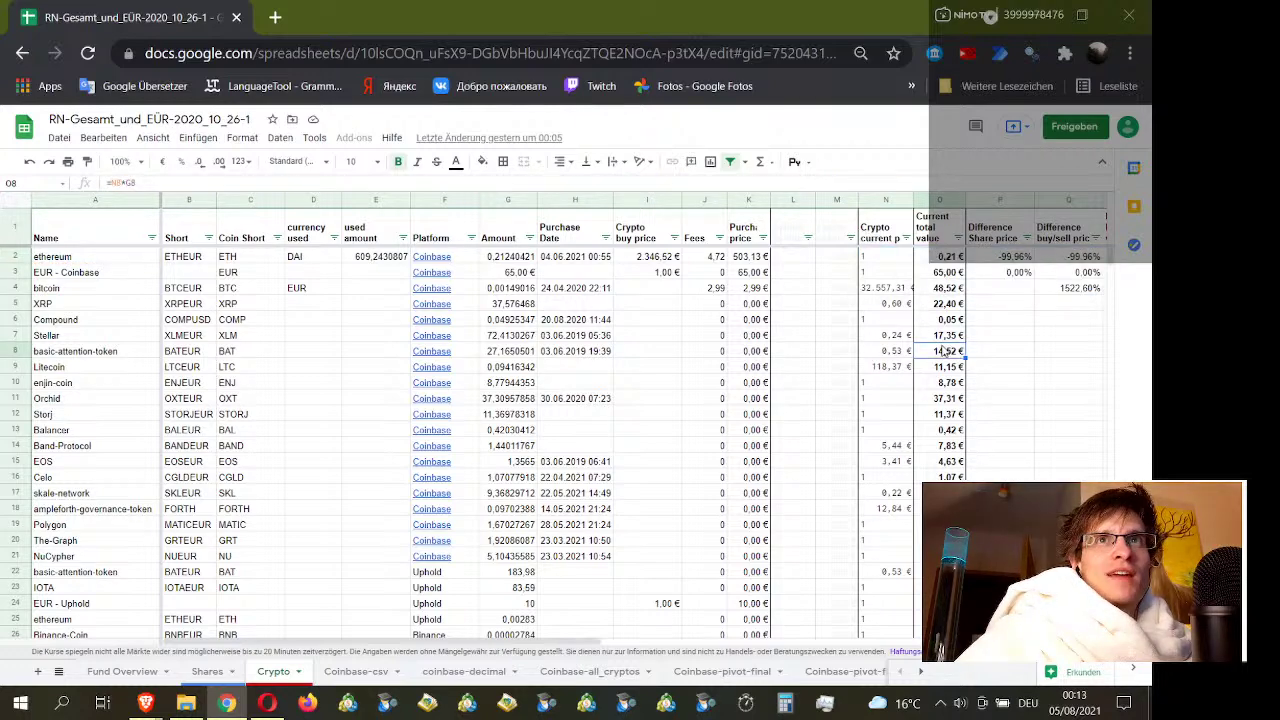
{"action": "left_click", "coordinate": [887, 258]}
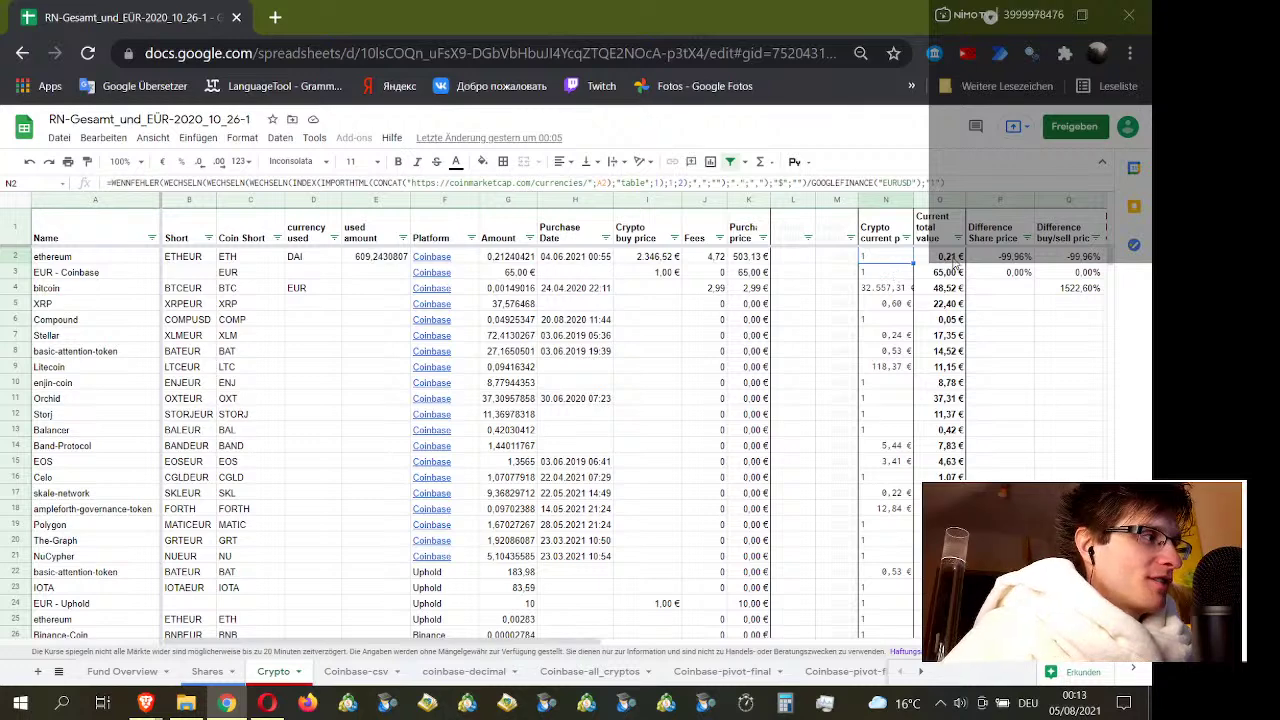
Step: Reload the spreadsheet and reopen the Crypto sheet to recheck Ethereum's current total value
{"action": "left_click", "coordinate": [88, 53]}
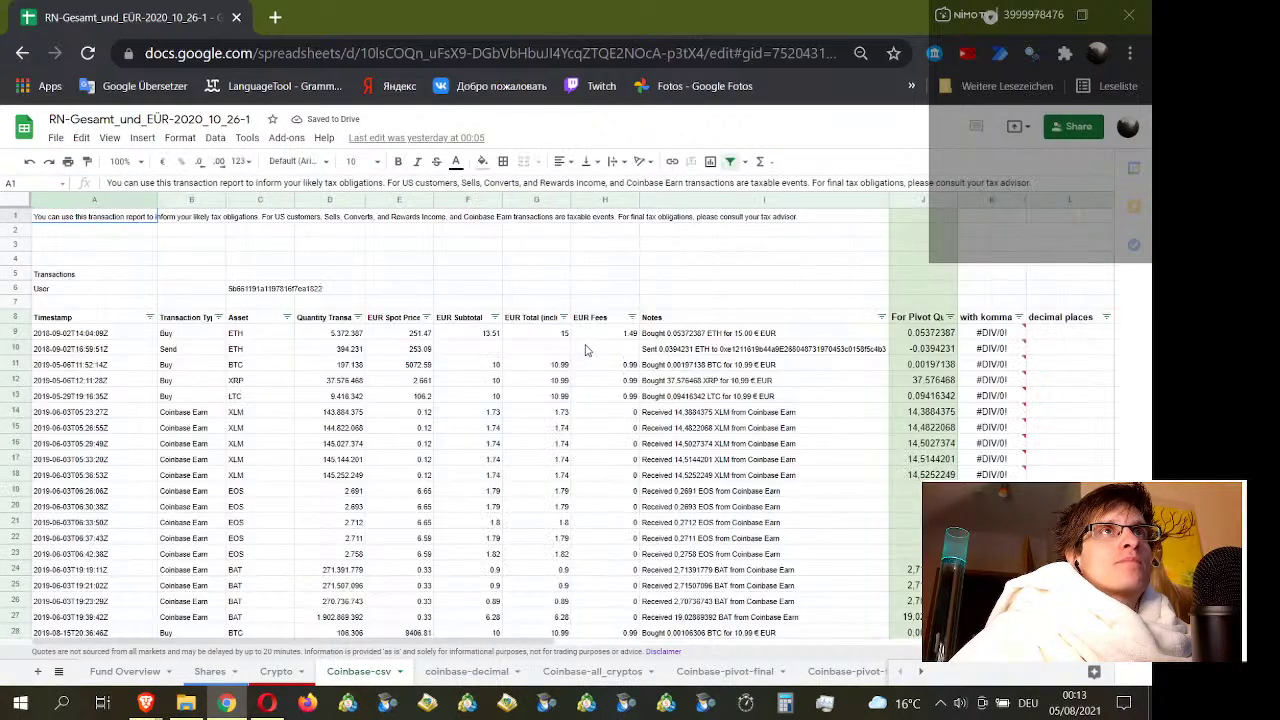
{"action": "left_click", "coordinate": [276, 672]}
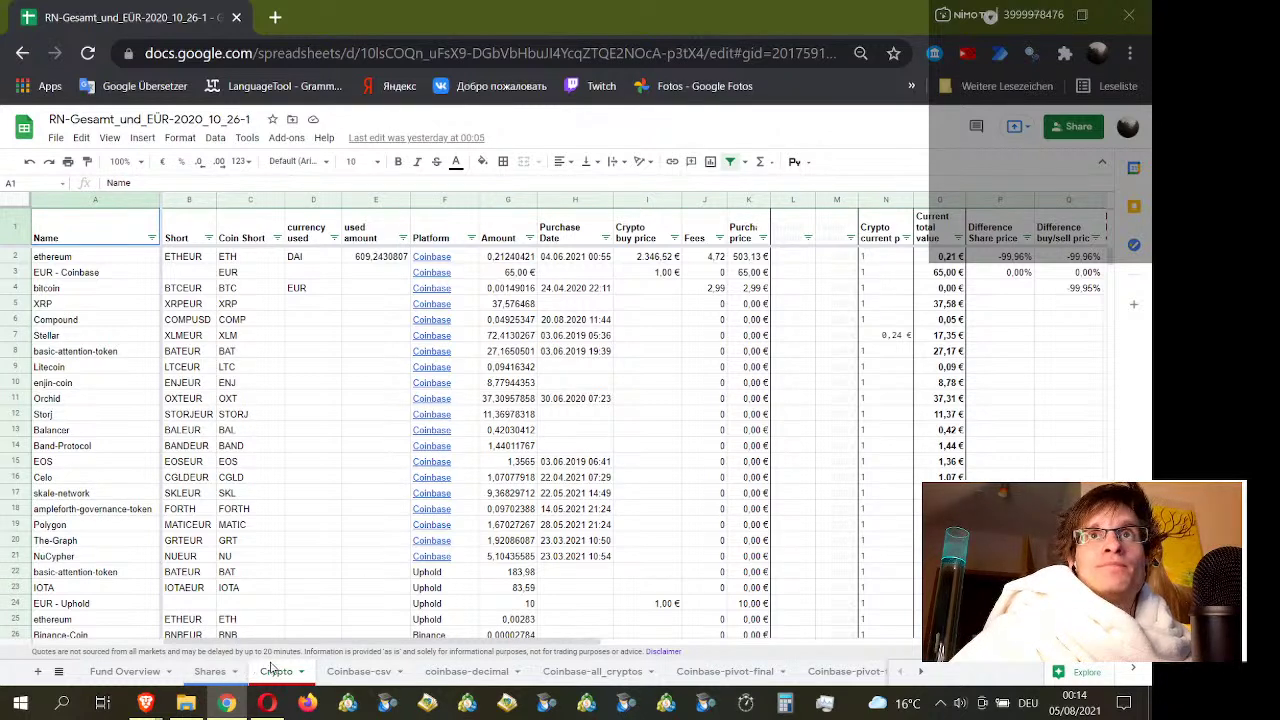
{"action": "left_click", "coordinate": [950, 257]}
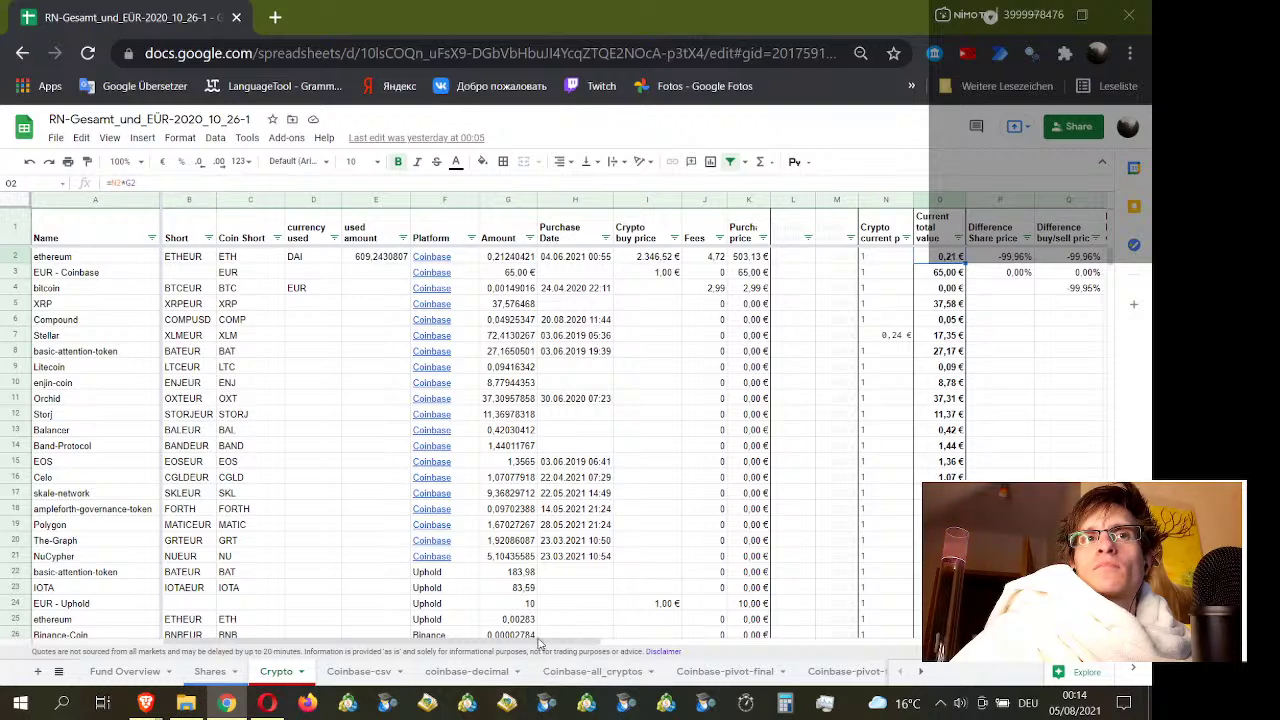
Step: Examine Ethereum's current price formula in an enlarged formula bar and leave it unedited
{"action": "left_click_drag", "start_coordinate": [535, 645], "coordinate": [590, 622]}
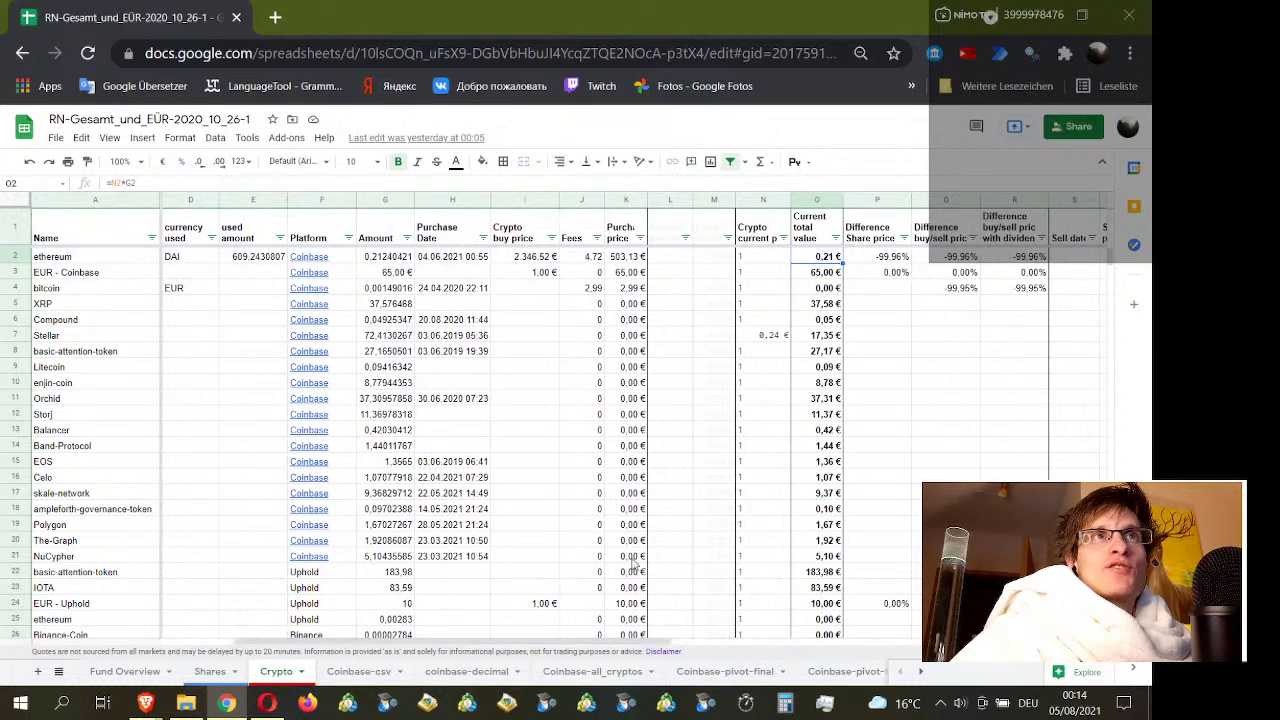
{"action": "left_click", "coordinate": [764, 257]}
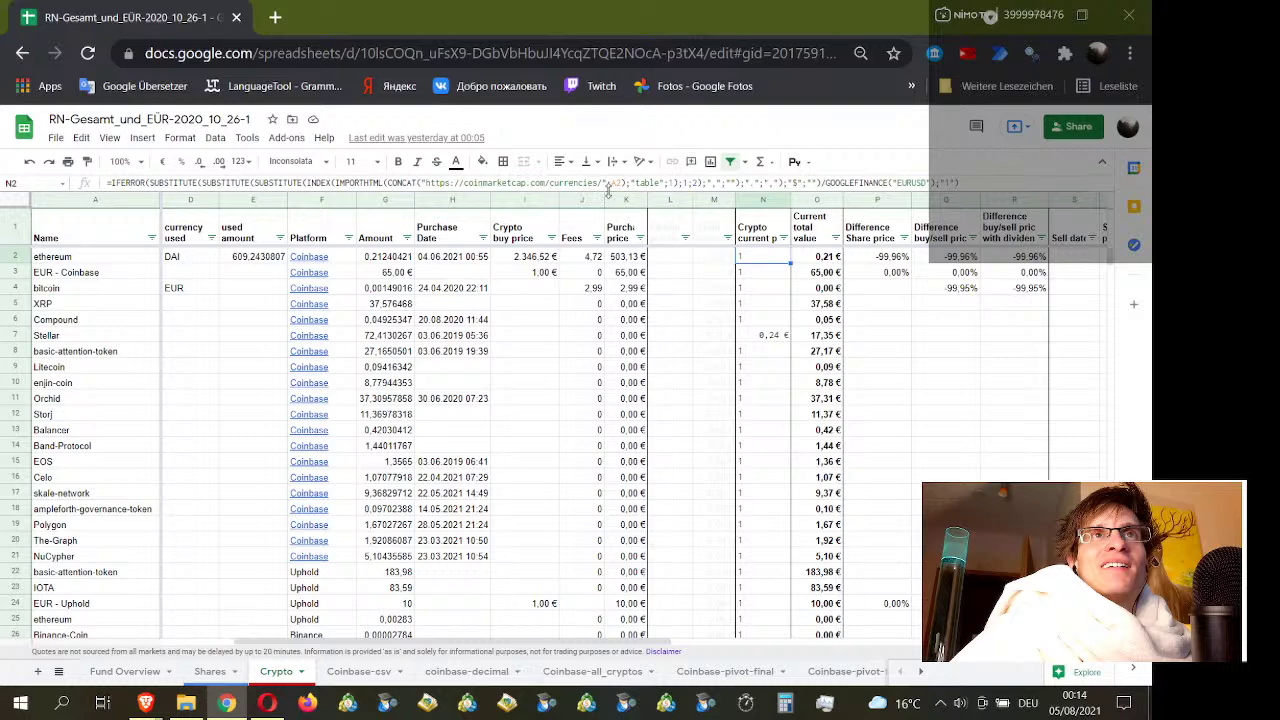
{"action": "left_click_drag", "start_coordinate": [605, 192], "coordinate": [586, 296]}
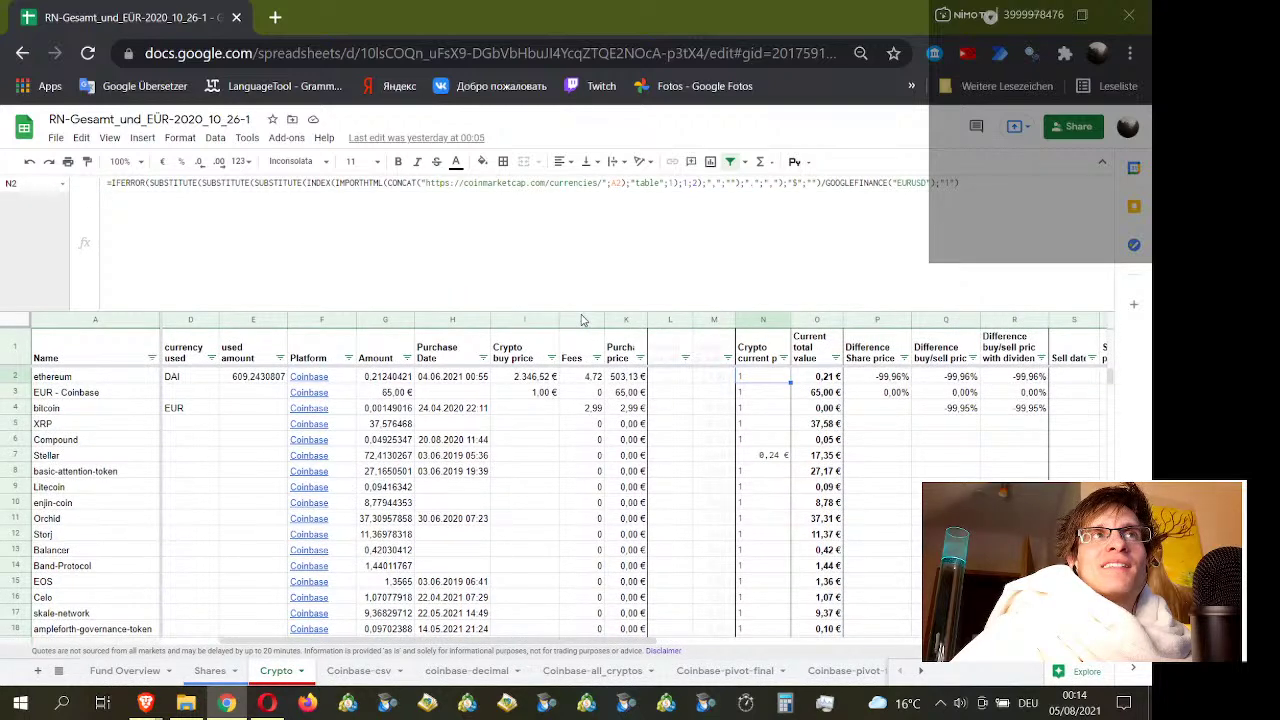
{"action": "left_click", "coordinate": [532, 308]}
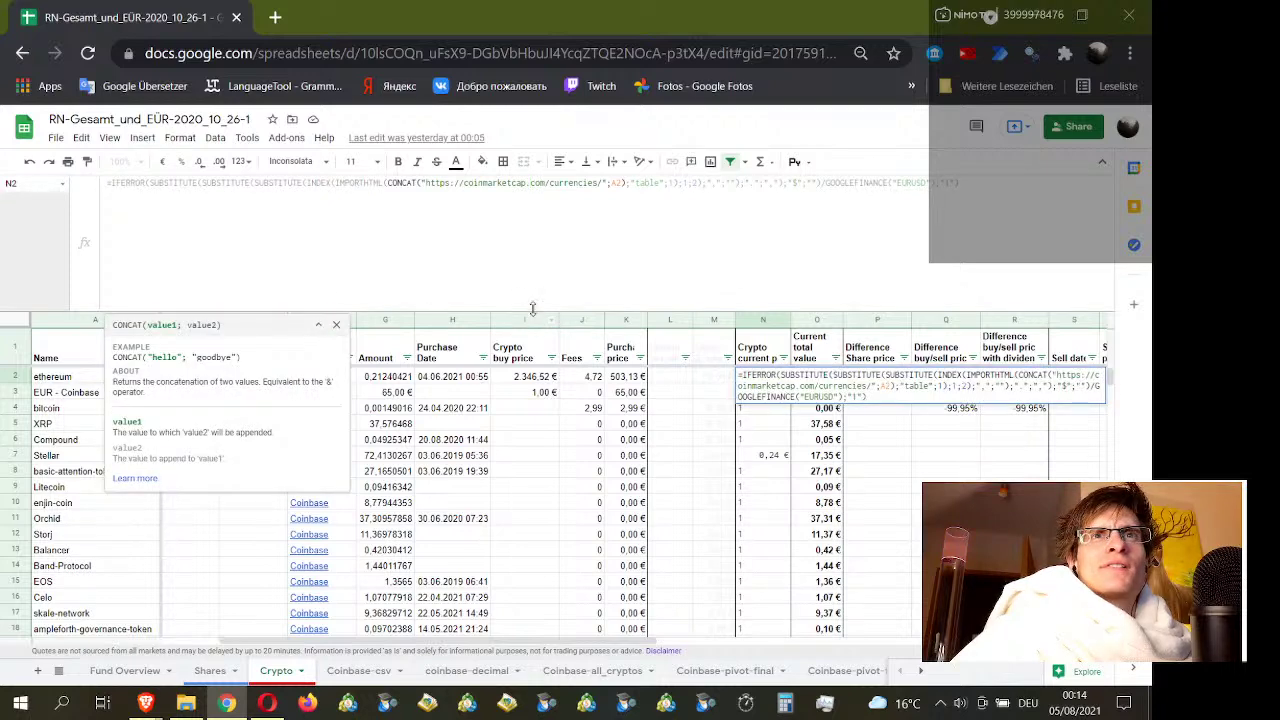
{"action": "key", "text": "Escape"}
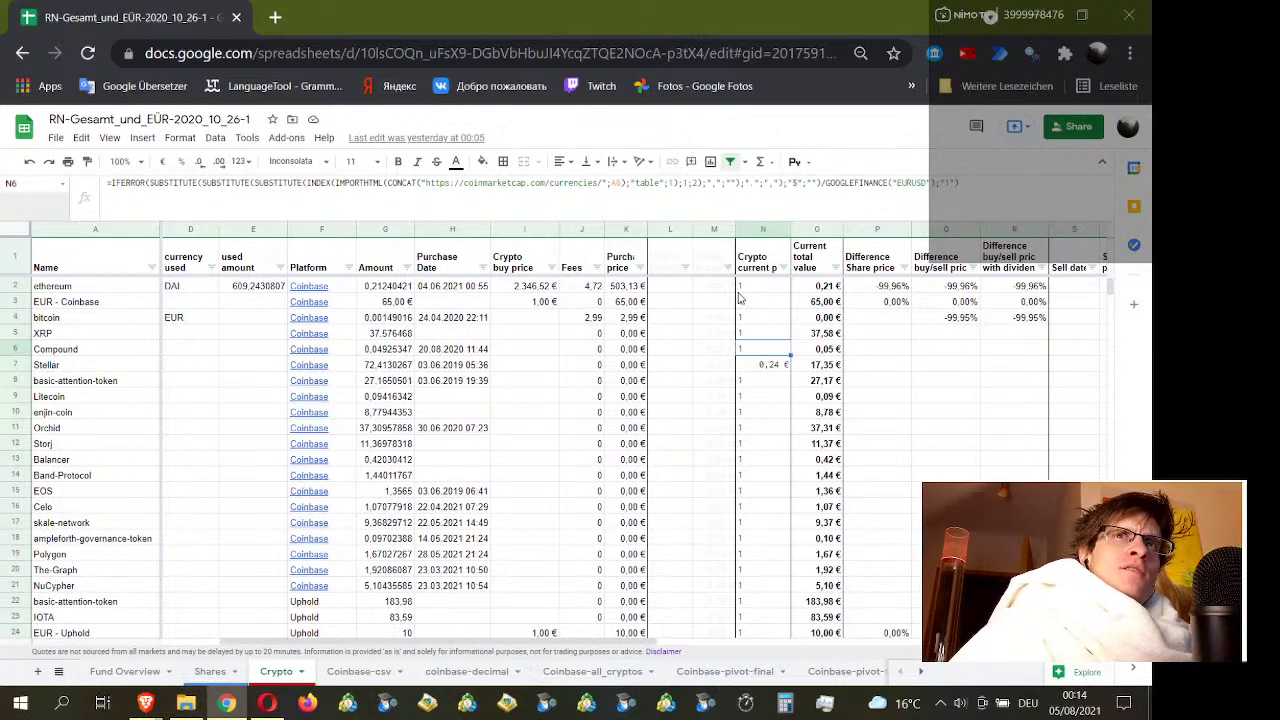
Step: Review the Ethereum row's used amount, coin amount and the further value columns across the Crypto sheet
{"action": "left_click_drag", "start_coordinate": [603, 647], "coordinate": [426, 634]}
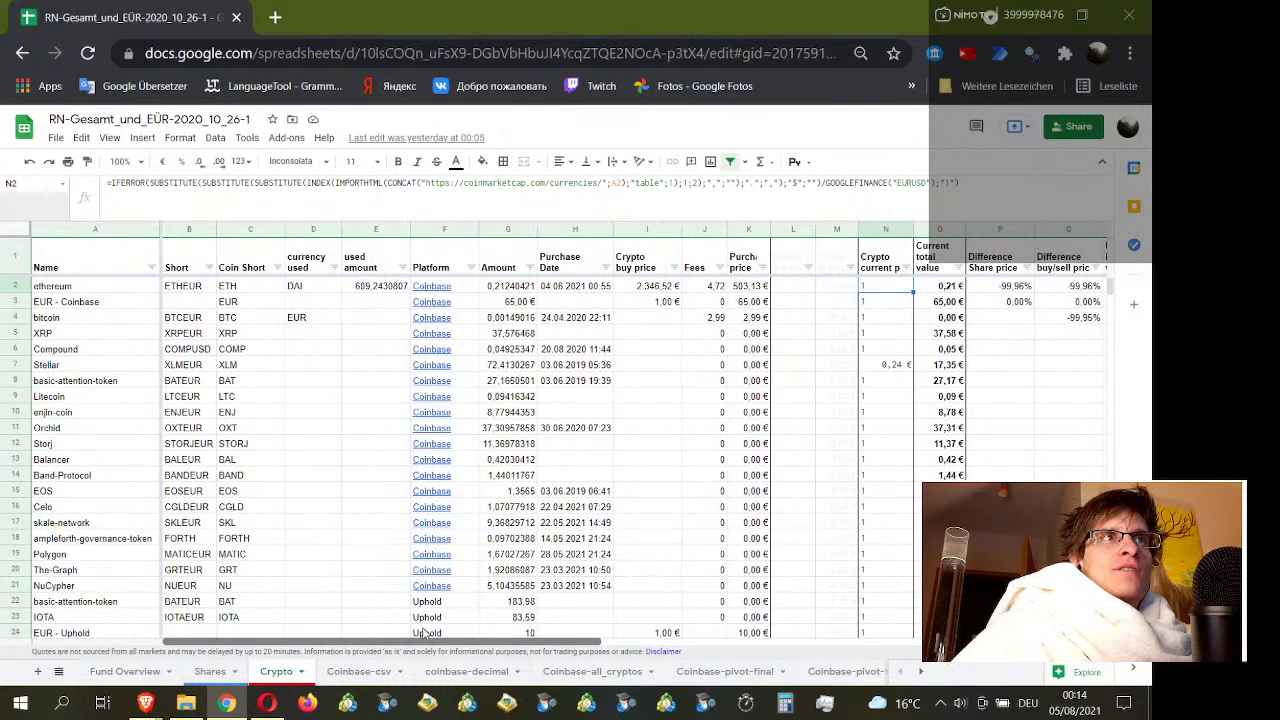
{"action": "left_click", "coordinate": [383, 288]}
{"action": "left_click", "coordinate": [517, 289]}
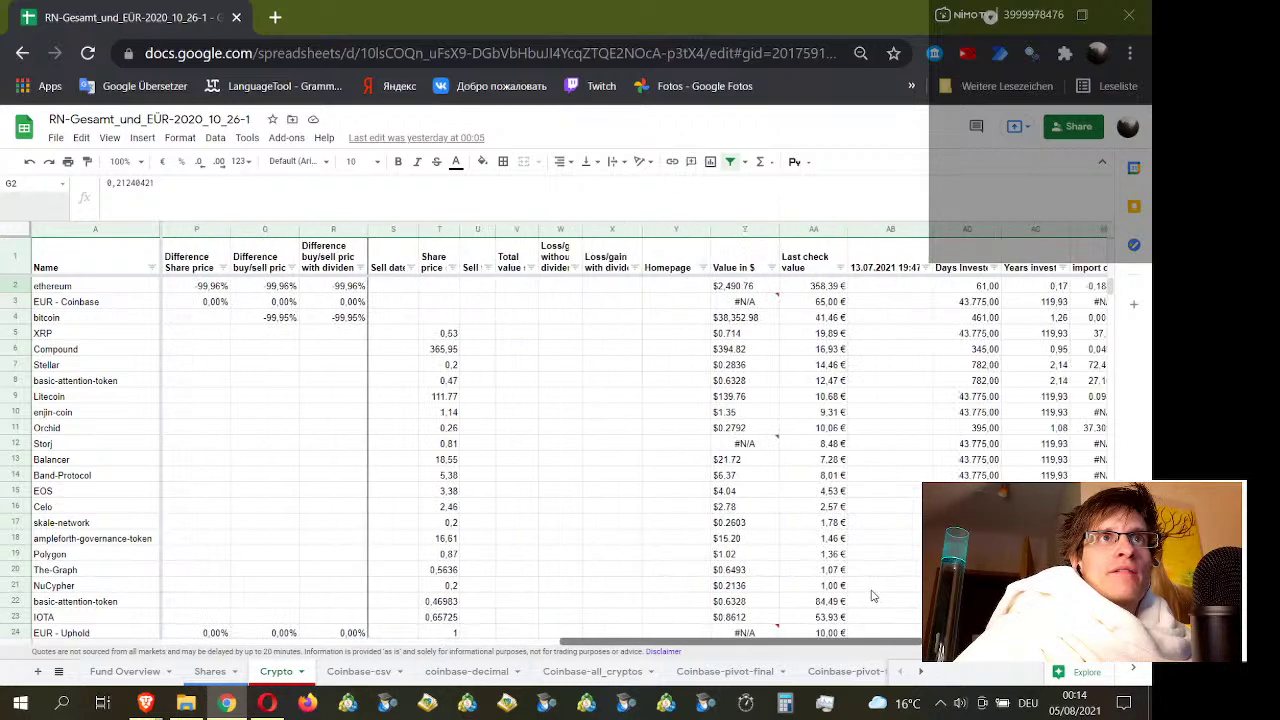
{"action": "left_click_drag", "start_coordinate": [525, 641], "coordinate": [940, 648]}
{"action": "scroll", "coordinate": [503, 568], "scroll_direction": "left", "scroll_amount": 10}
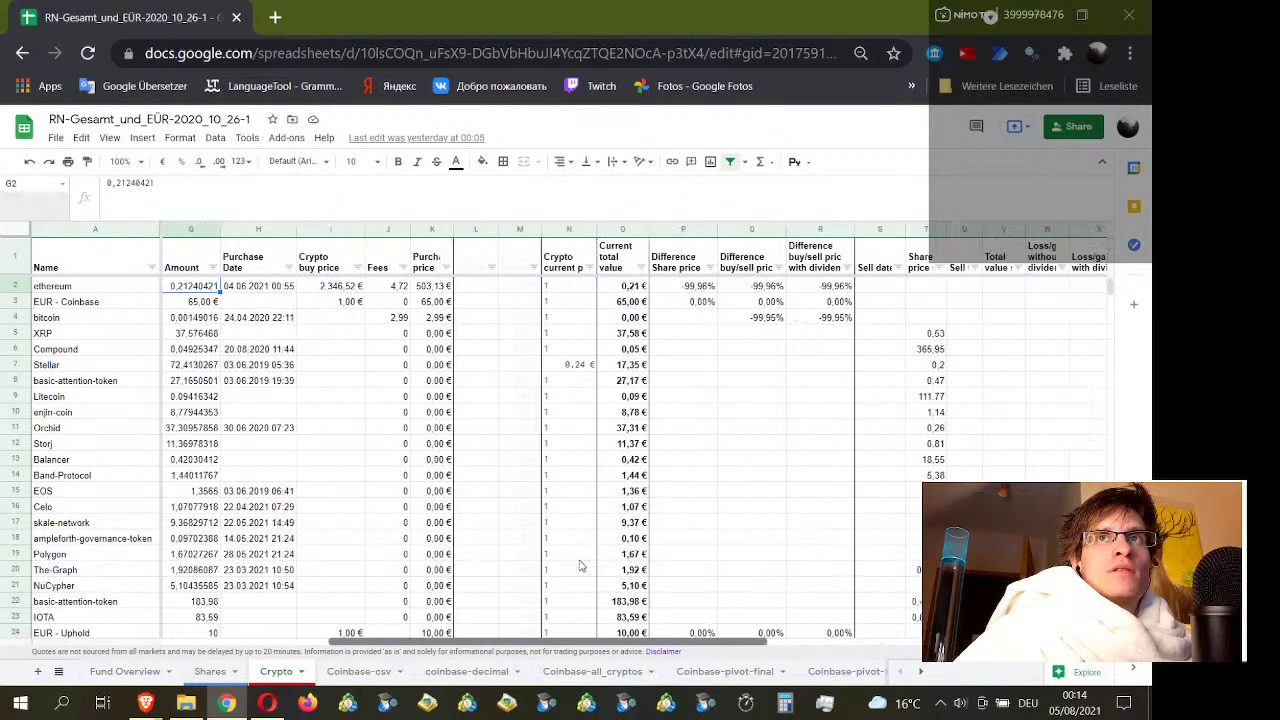
{"action": "scroll", "coordinate": [530, 643], "scroll_direction": "right", "scroll_amount": 3}
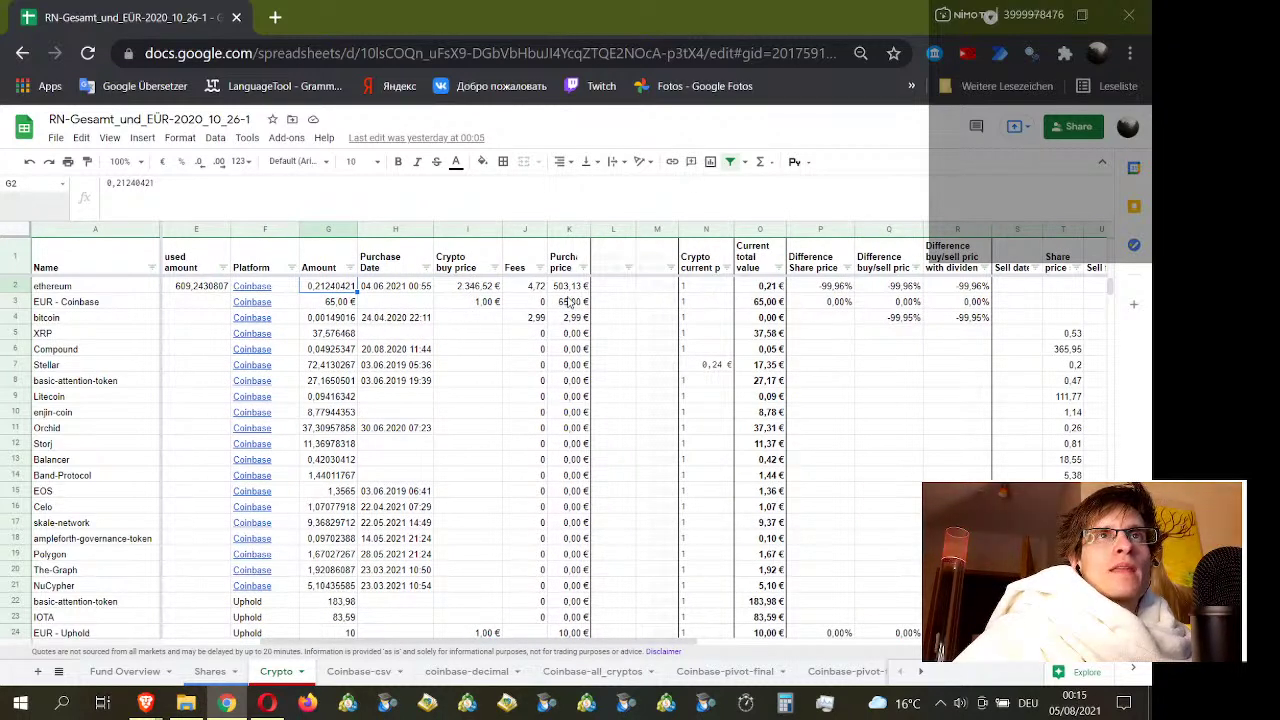
Step: Check which cells feed the formula for Ethereum's current total value in O2, leaving it unchanged
{"action": "left_click", "coordinate": [760, 290]}
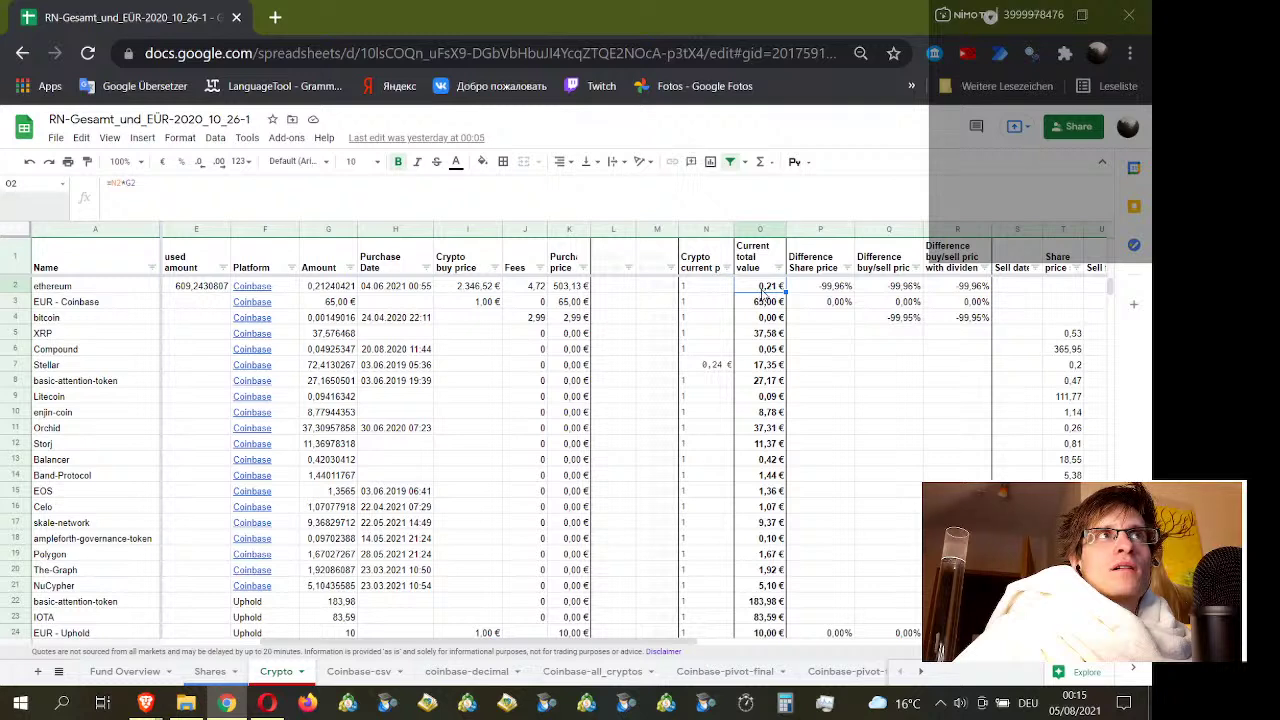
{"action": "double_click", "coordinate": [763, 291]}
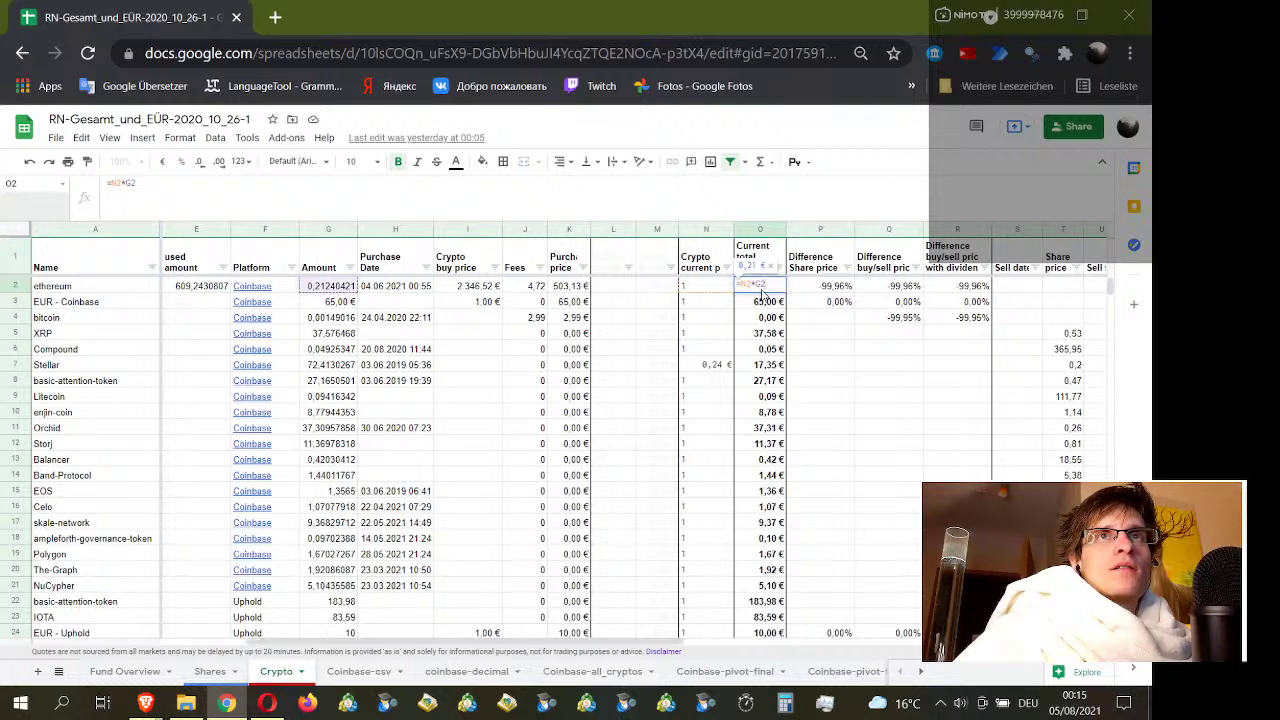
{"action": "key", "text": "Escape"}
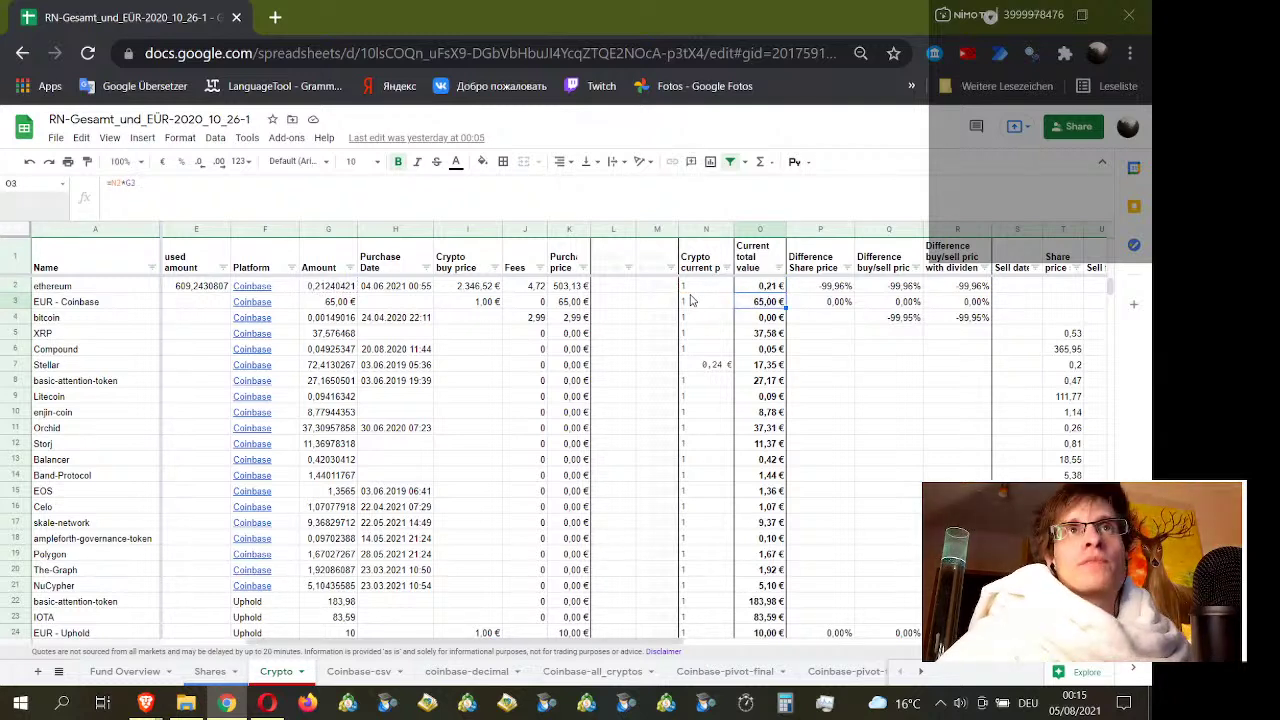
Step: Copy "coinmarketcap.com" from Ethereum's price formula in N2 and open that site in a new browser tab
{"action": "left_click", "coordinate": [690, 290]}
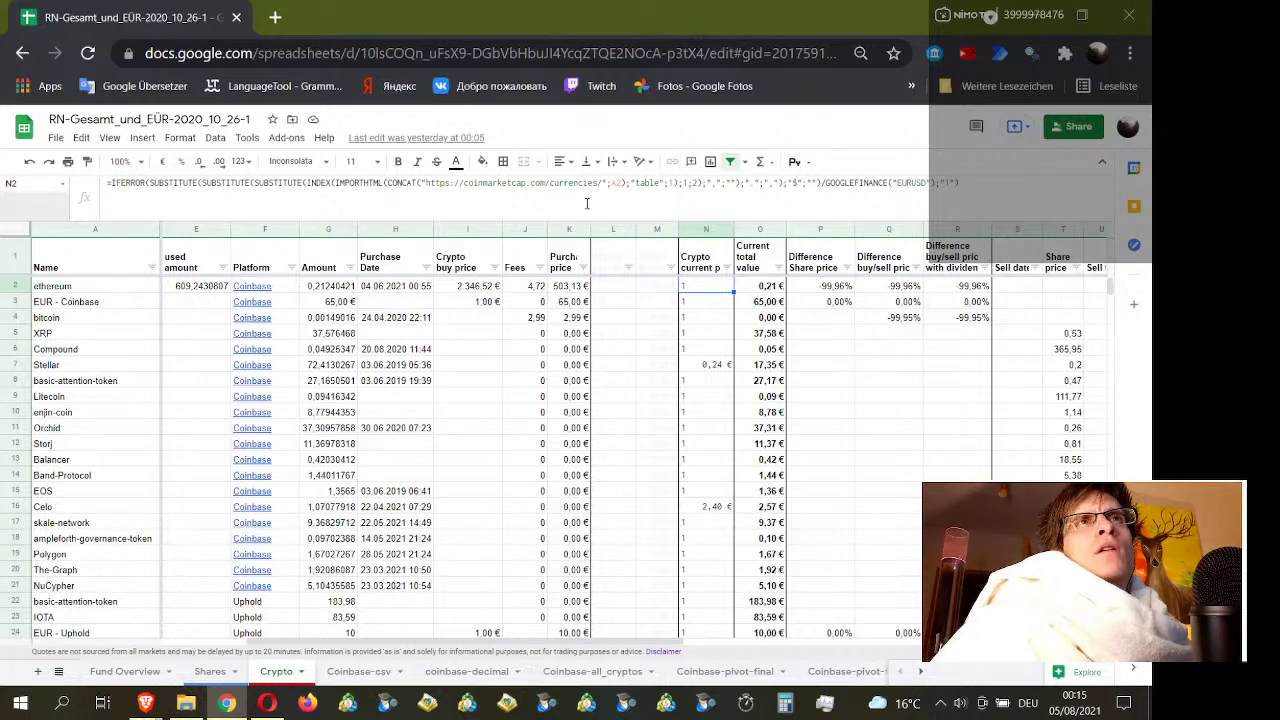
{"action": "double_click", "coordinate": [501, 188]}
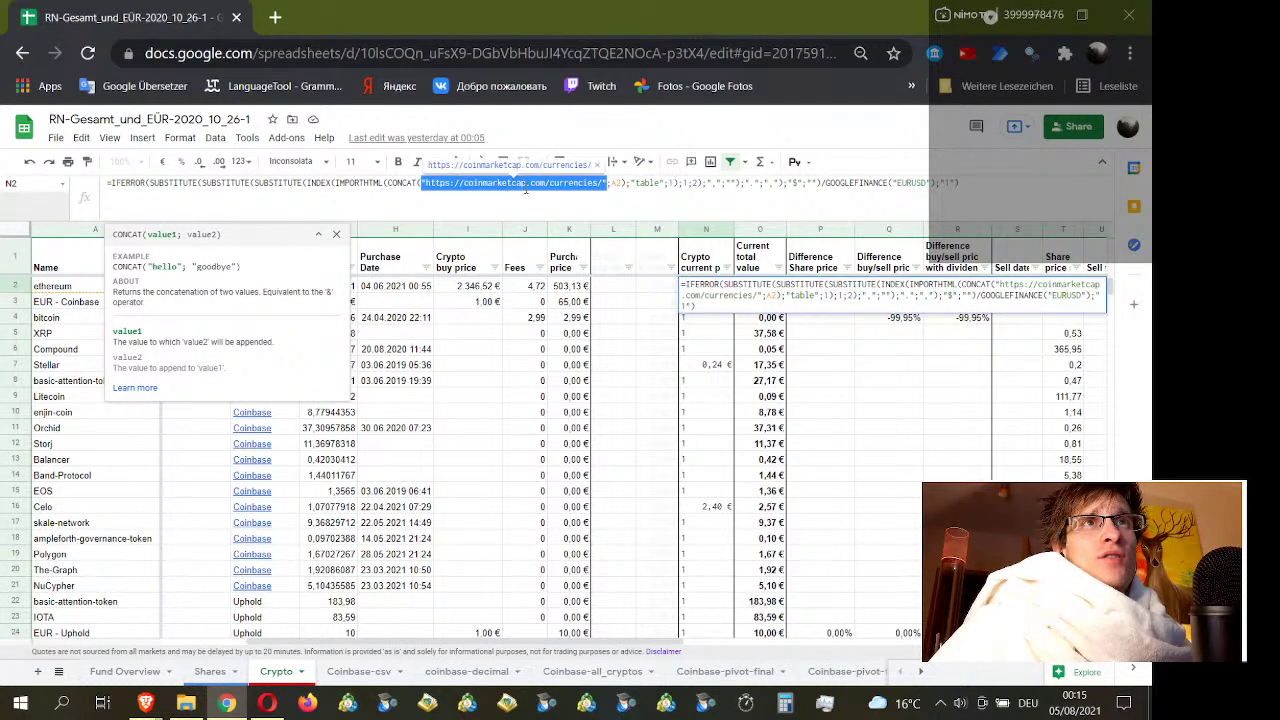
{"action": "left_click_drag", "start_coordinate": [545, 188], "coordinate": [465, 199]}
{"action": "key", "text": "ctrl+c"}
{"action": "key", "text": "ctrl+t"}
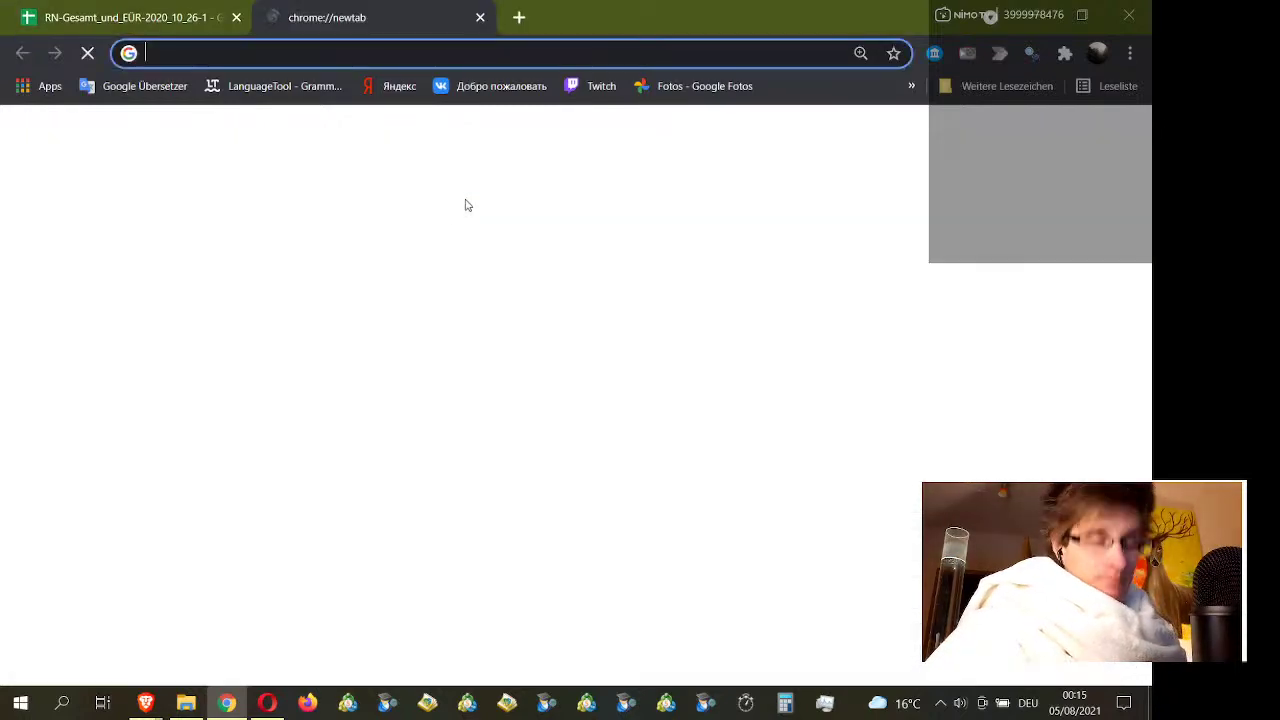
{"action": "key", "text": "ctrl+v"}
{"action": "key", "text": "Return"}
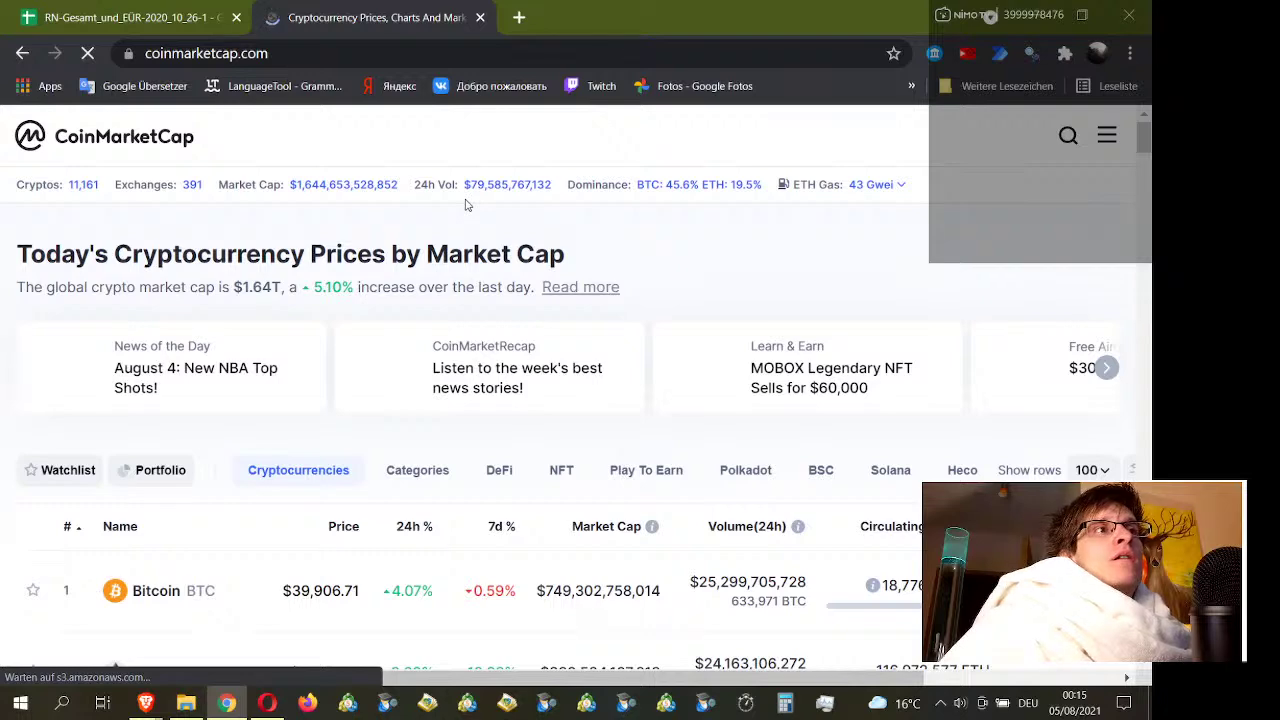
Step: Look through CoinMarketCap's cryptocurrency price list and return to the price formula in the fund spreadsheet
{"action": "scroll", "coordinate": [729, 237], "scroll_direction": "down", "scroll_amount": 2}
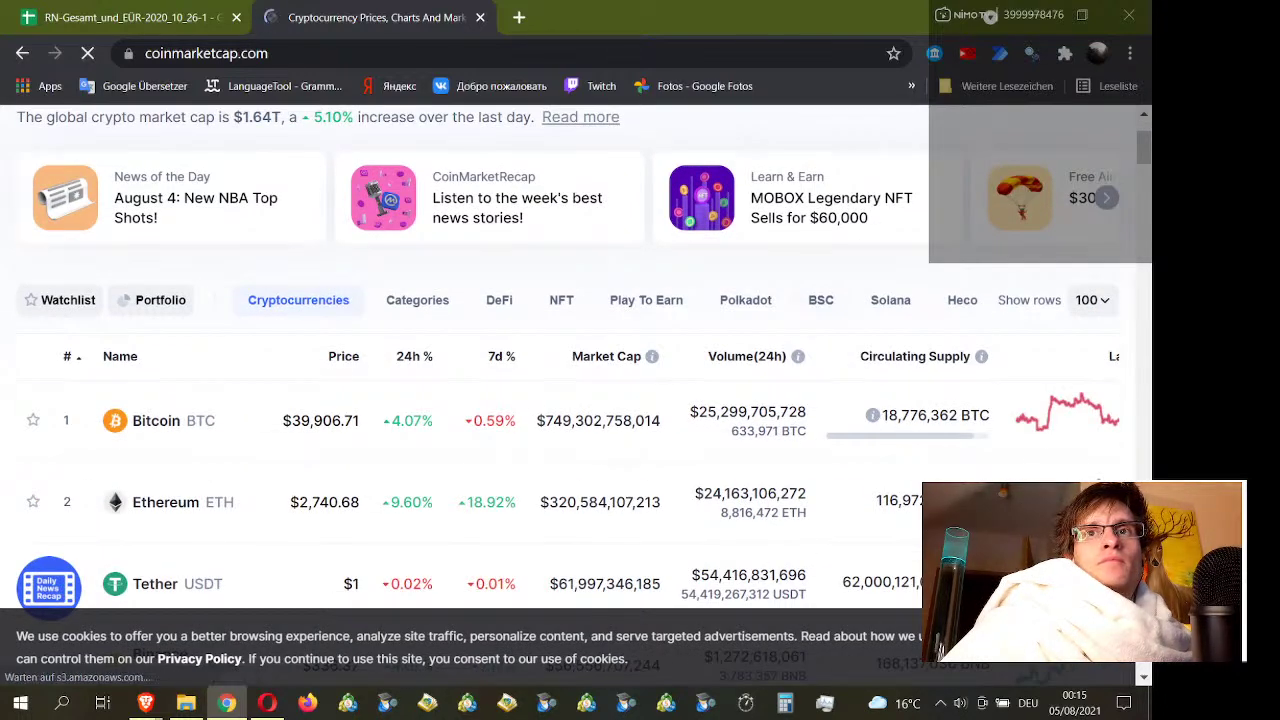
{"action": "scroll", "coordinate": [706, 415], "scroll_direction": "down", "scroll_amount": 2}
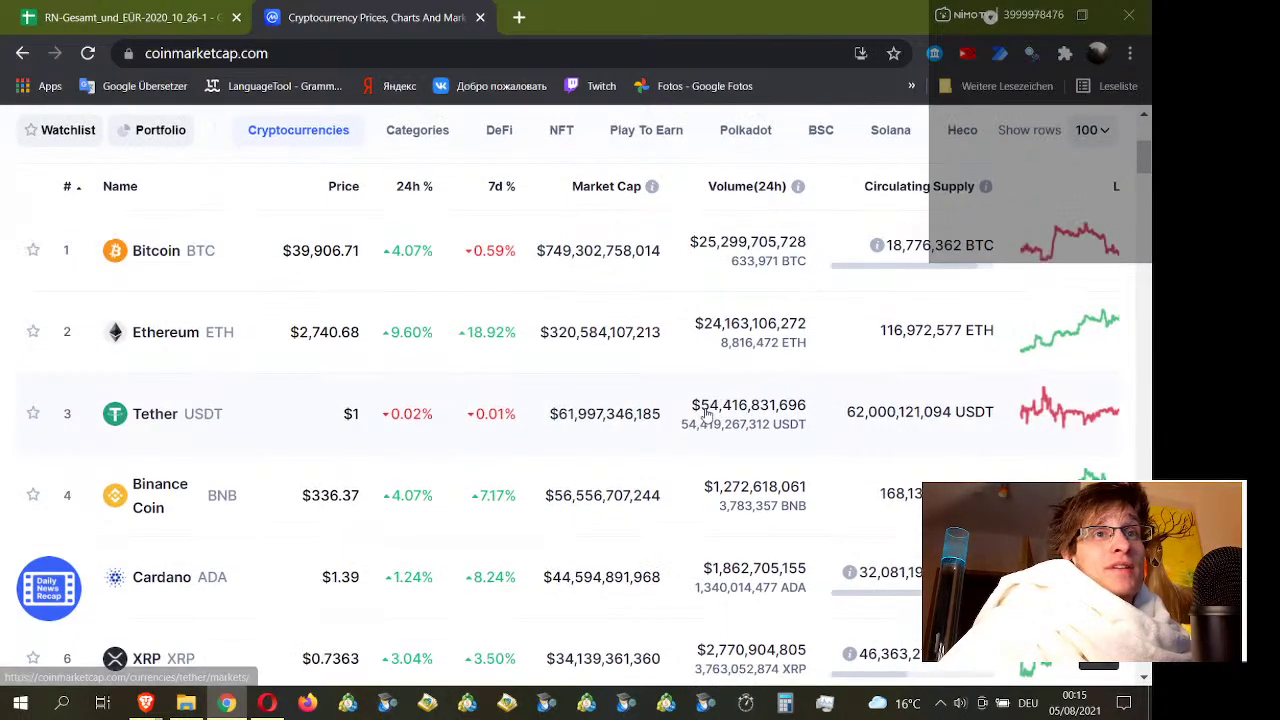
{"action": "scroll", "coordinate": [630, 365], "scroll_direction": "up", "scroll_amount": 4}
{"action": "left_click", "coordinate": [138, 14]}
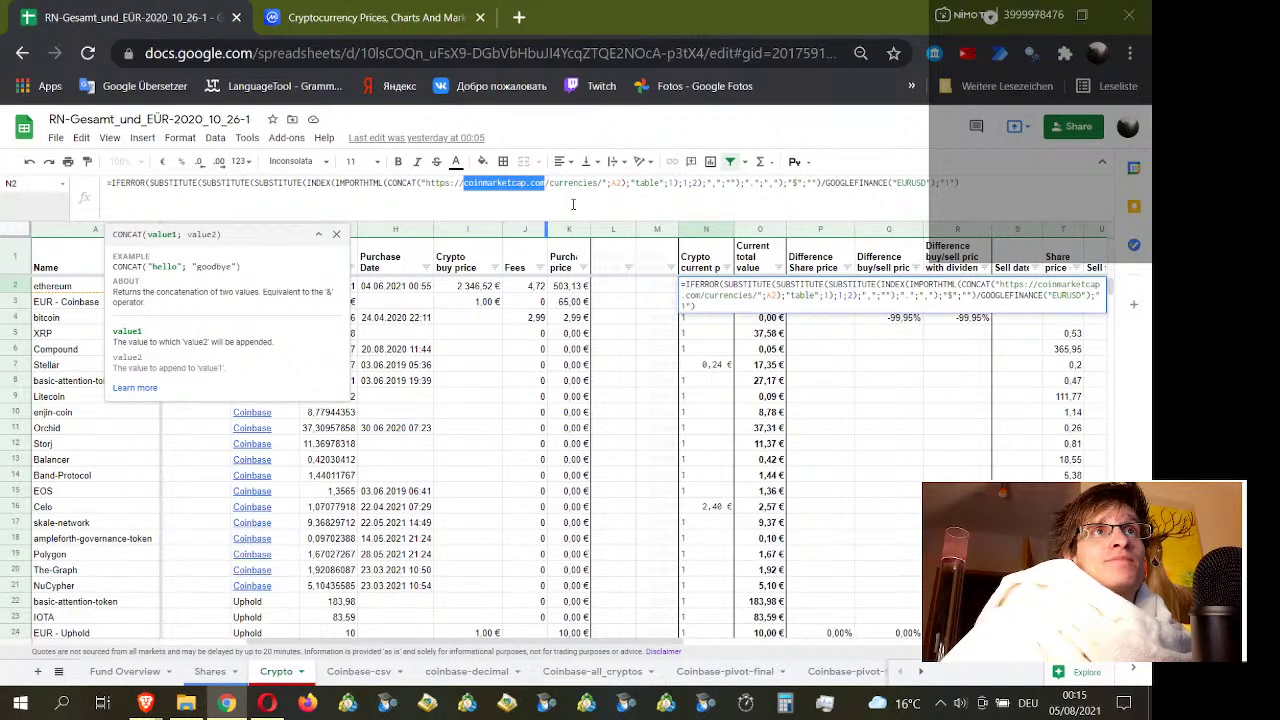
{"action": "left_click", "coordinate": [580, 186]}
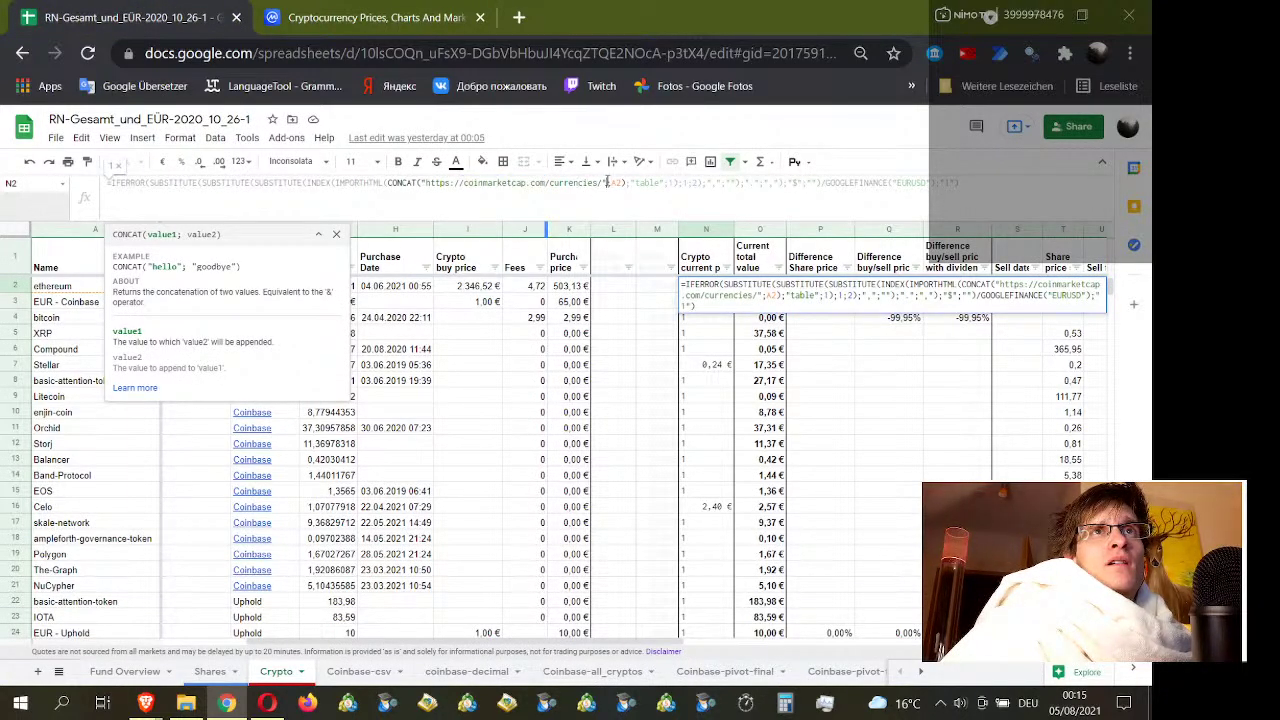
{"action": "left_click_drag", "start_coordinate": [603, 183], "coordinate": [426, 183]}
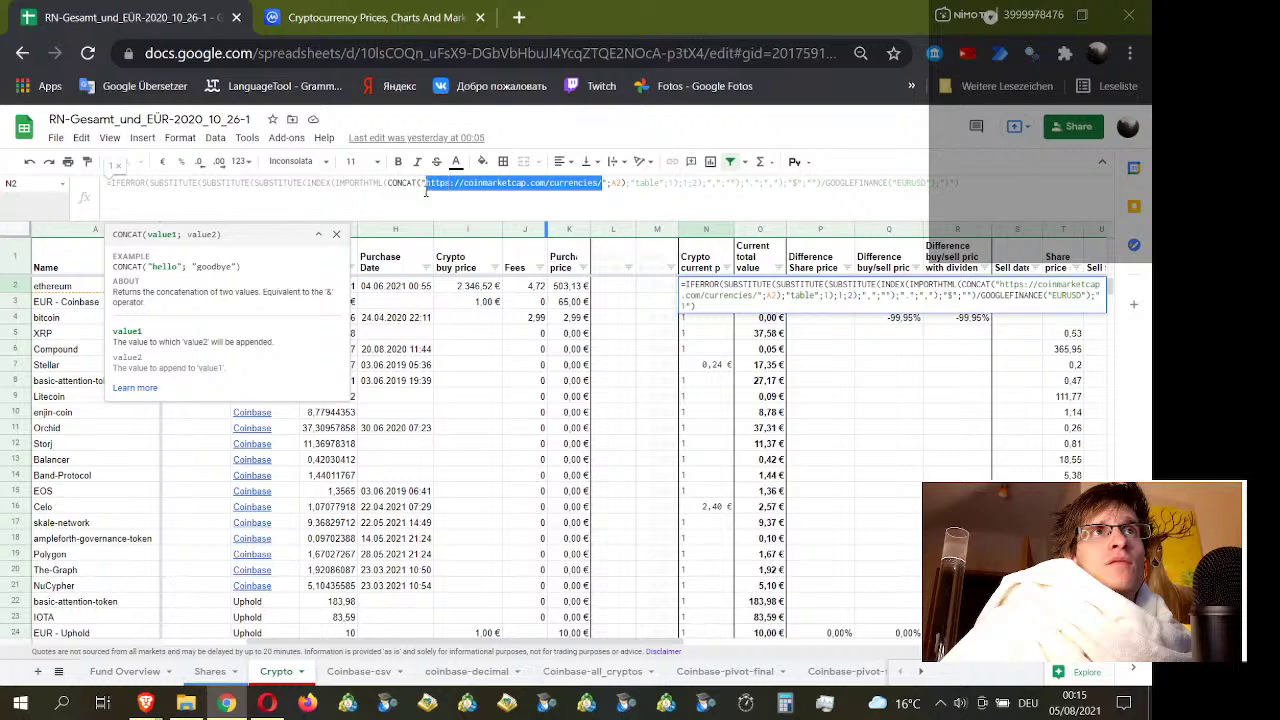
{"action": "key", "text": "ctrl+c"}
{"action": "left_click", "coordinate": [518, 17]}
{"action": "key", "text": "ctrl+v"}
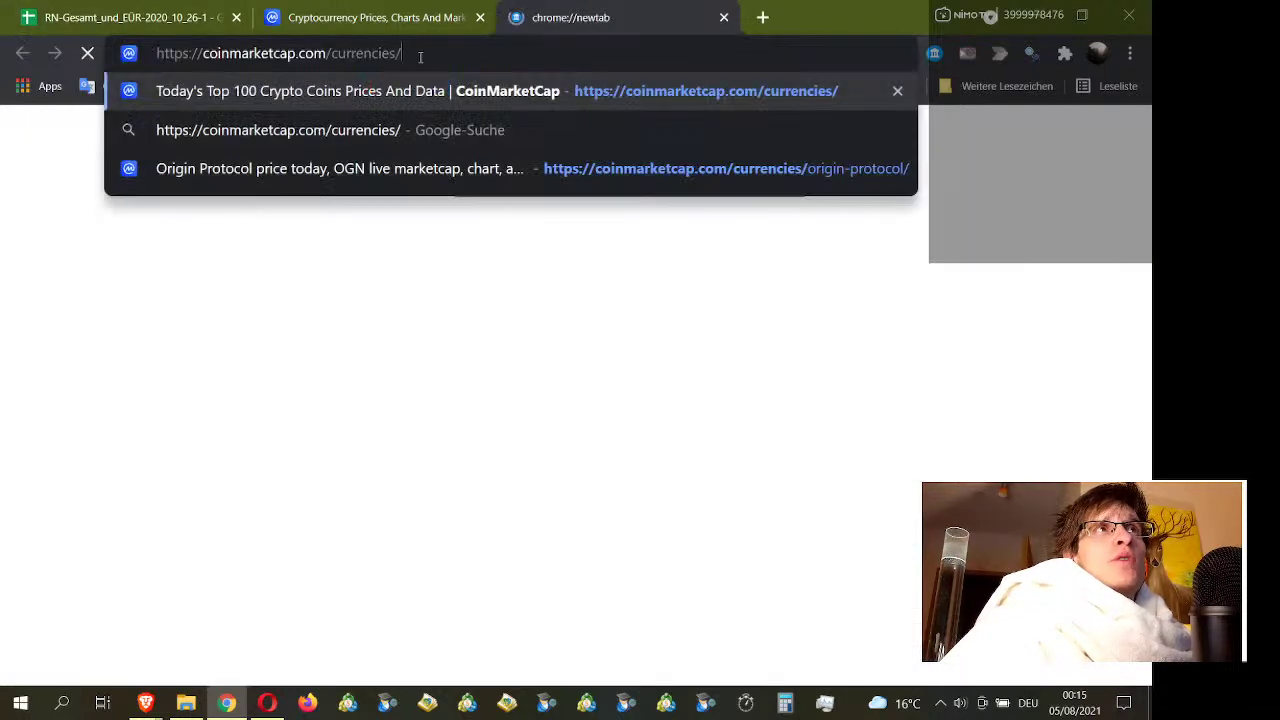
Step: Return to the fund spreadsheet, leave the N2 formula without editing it and copy the coin name "ethereum" from A2
{"action": "left_click", "coordinate": [144, 14]}
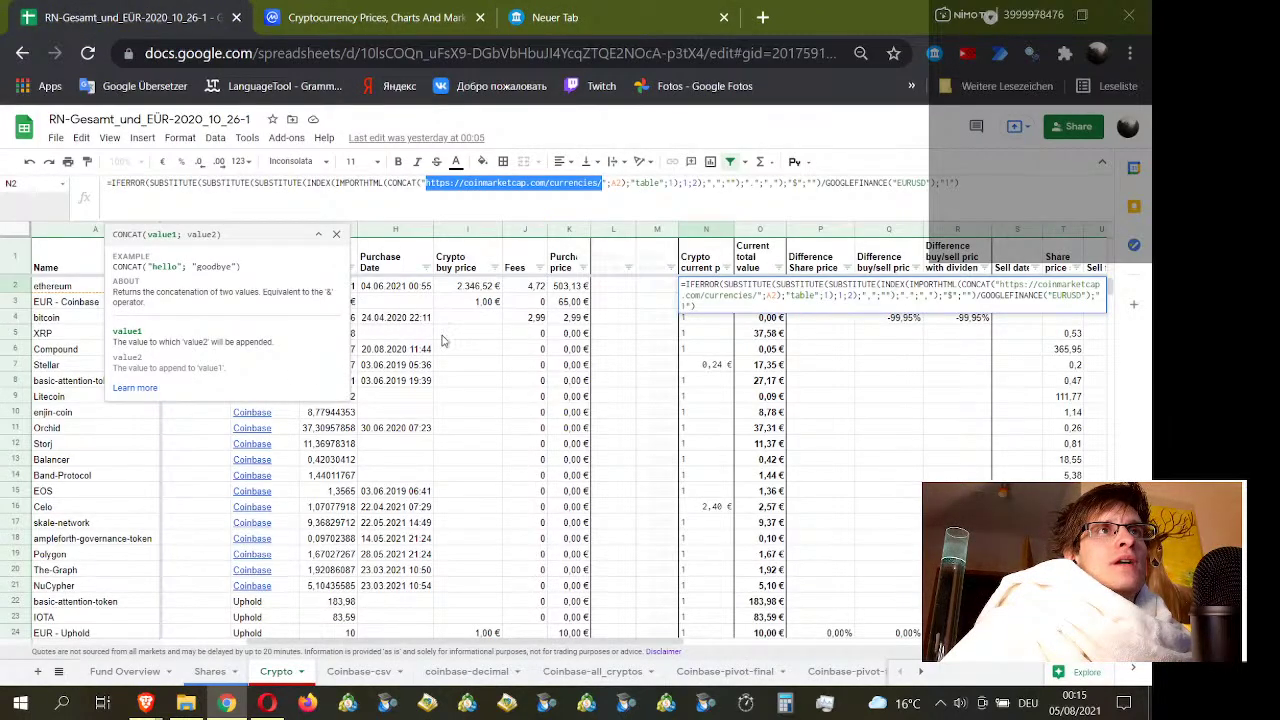
{"action": "key", "text": "Escape"}
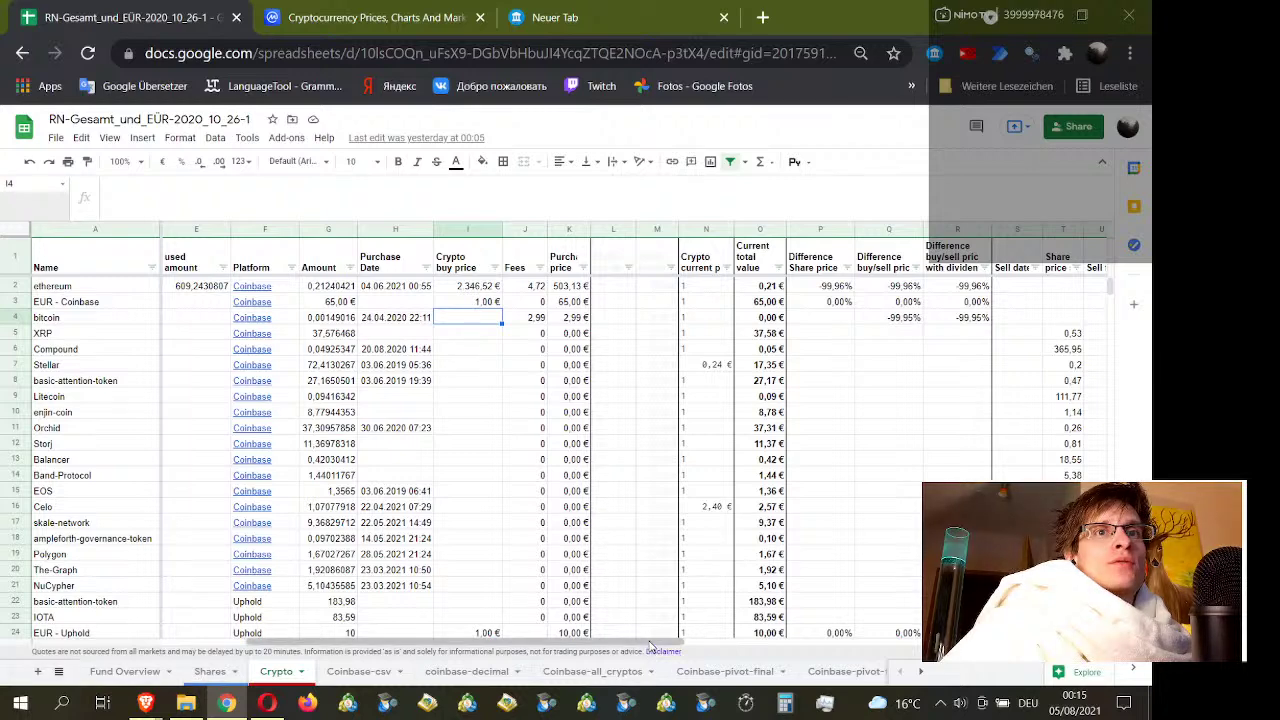
{"action": "left_click_drag", "start_coordinate": [630, 643], "coordinate": [544, 643]}
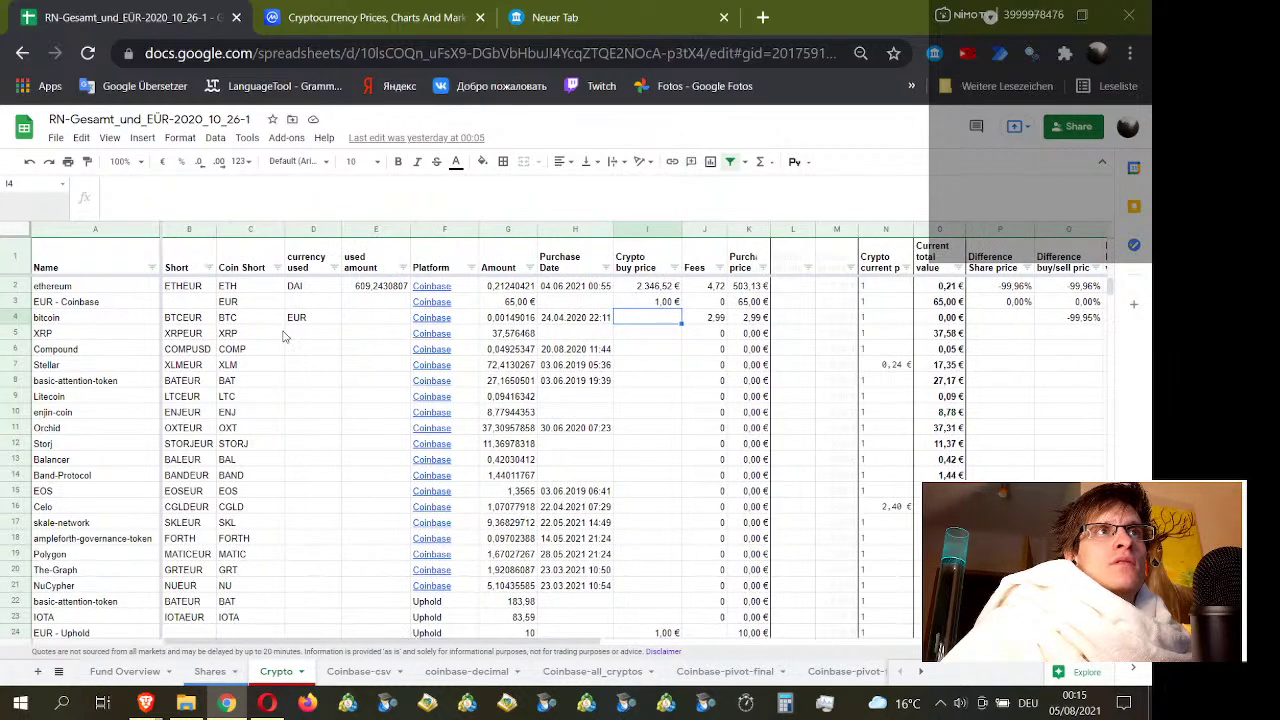
{"action": "left_click", "coordinate": [134, 292]}
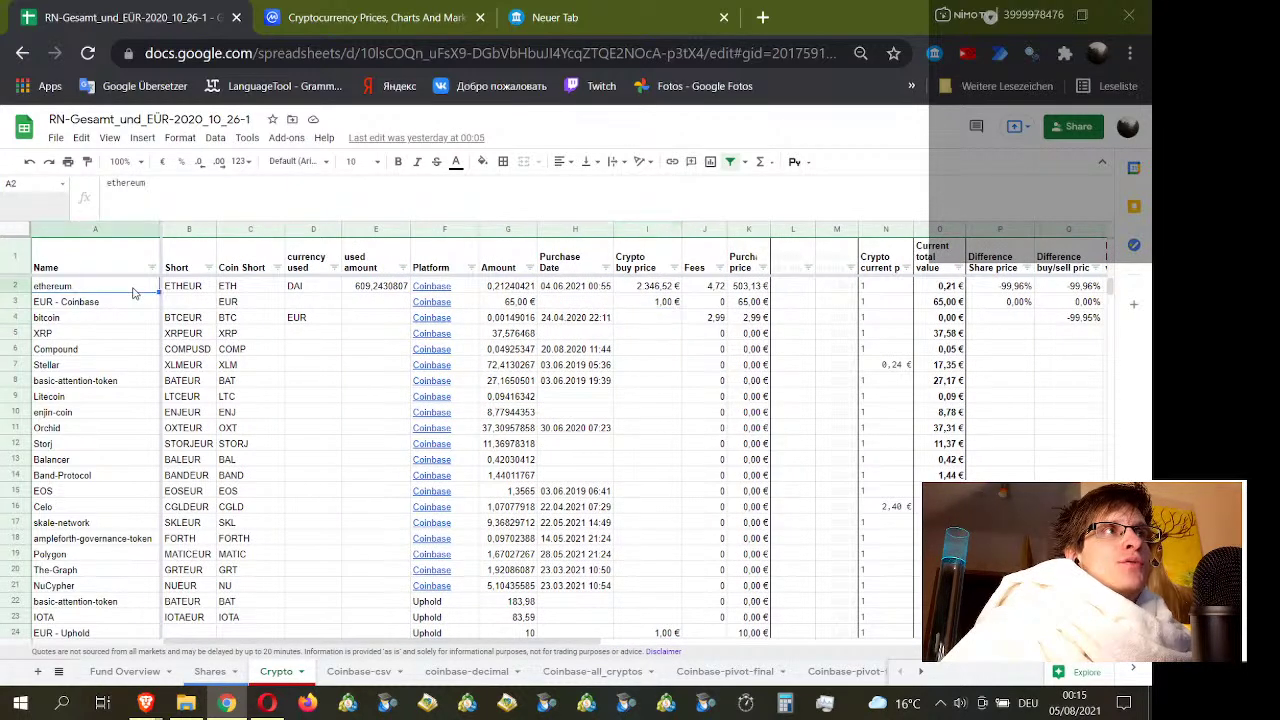
{"action": "left_click", "coordinate": [592, 24]}
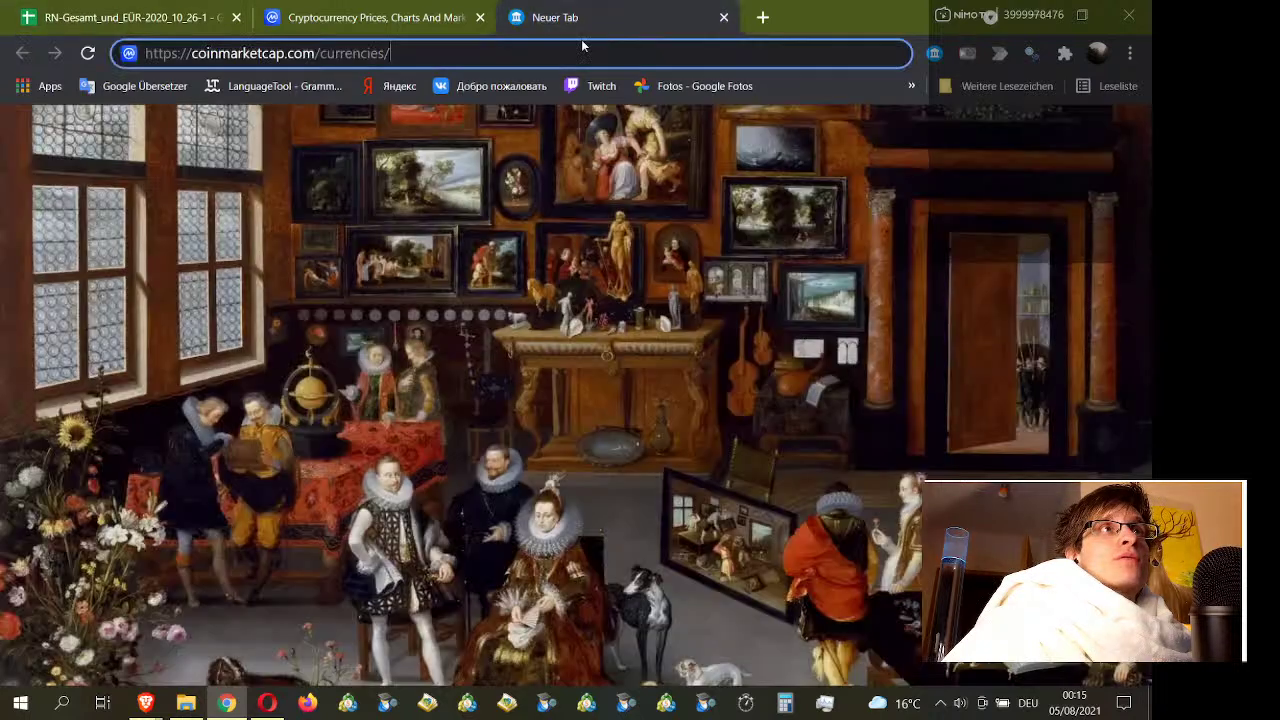
{"action": "left_click", "coordinate": [470, 86]}
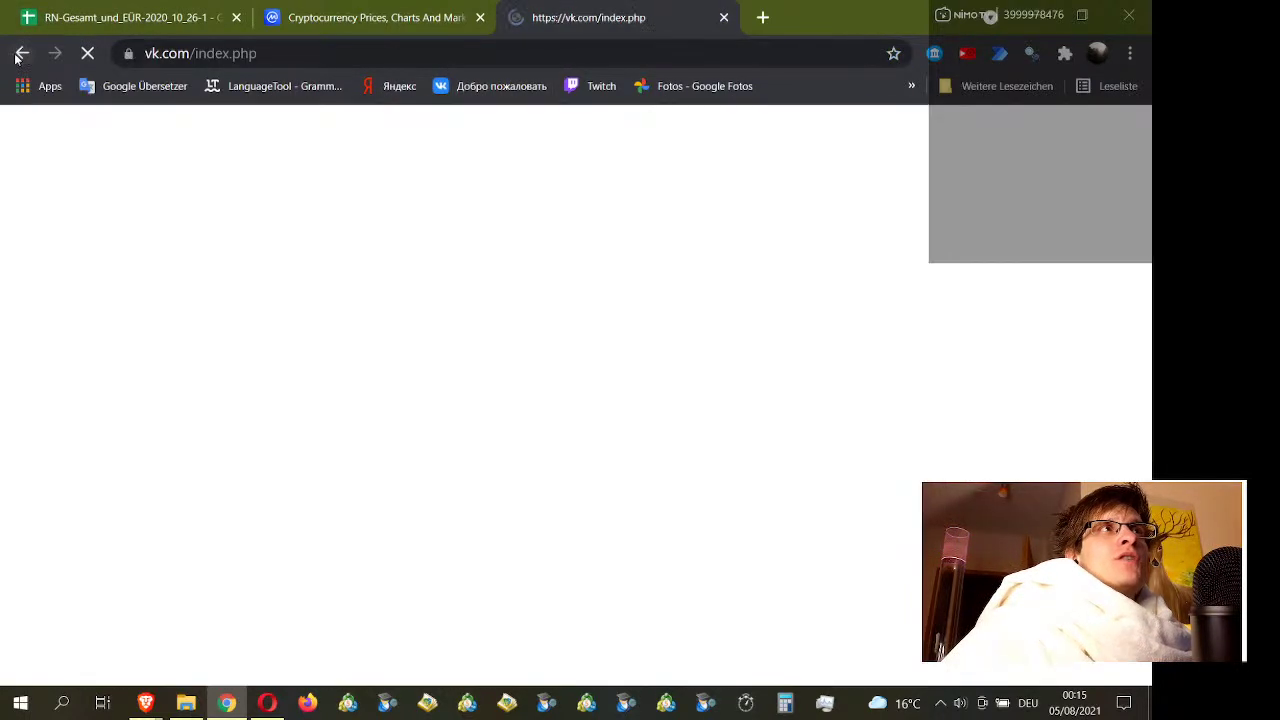
{"action": "left_click", "coordinate": [24, 54]}
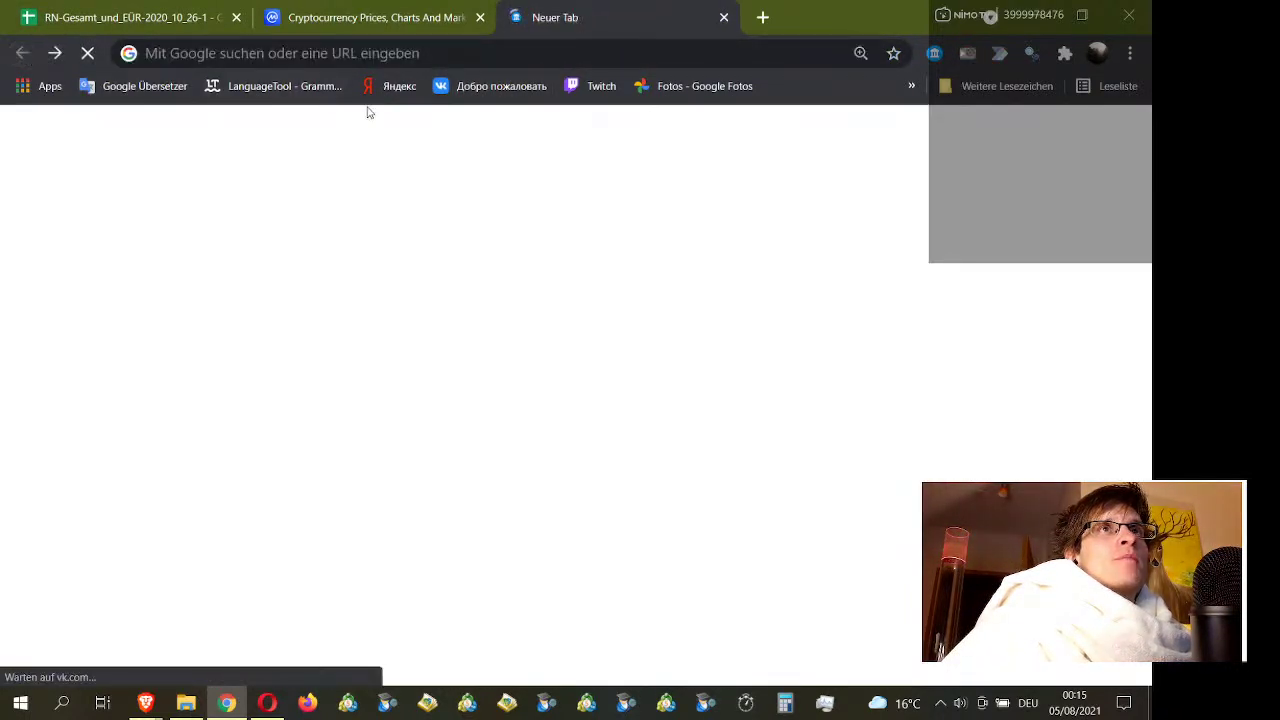
{"action": "left_click", "coordinate": [369, 53]}
{"action": "left_click", "coordinate": [338, 10]}
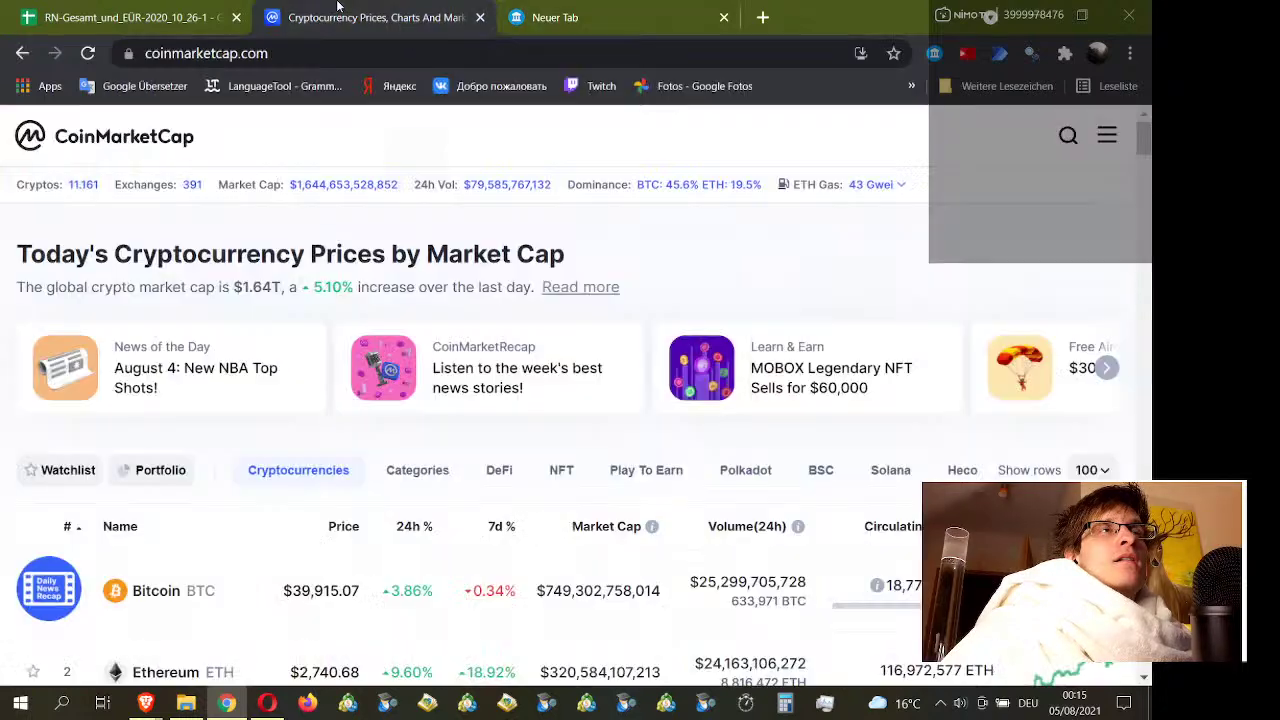
{"action": "left_click", "coordinate": [130, 17]}
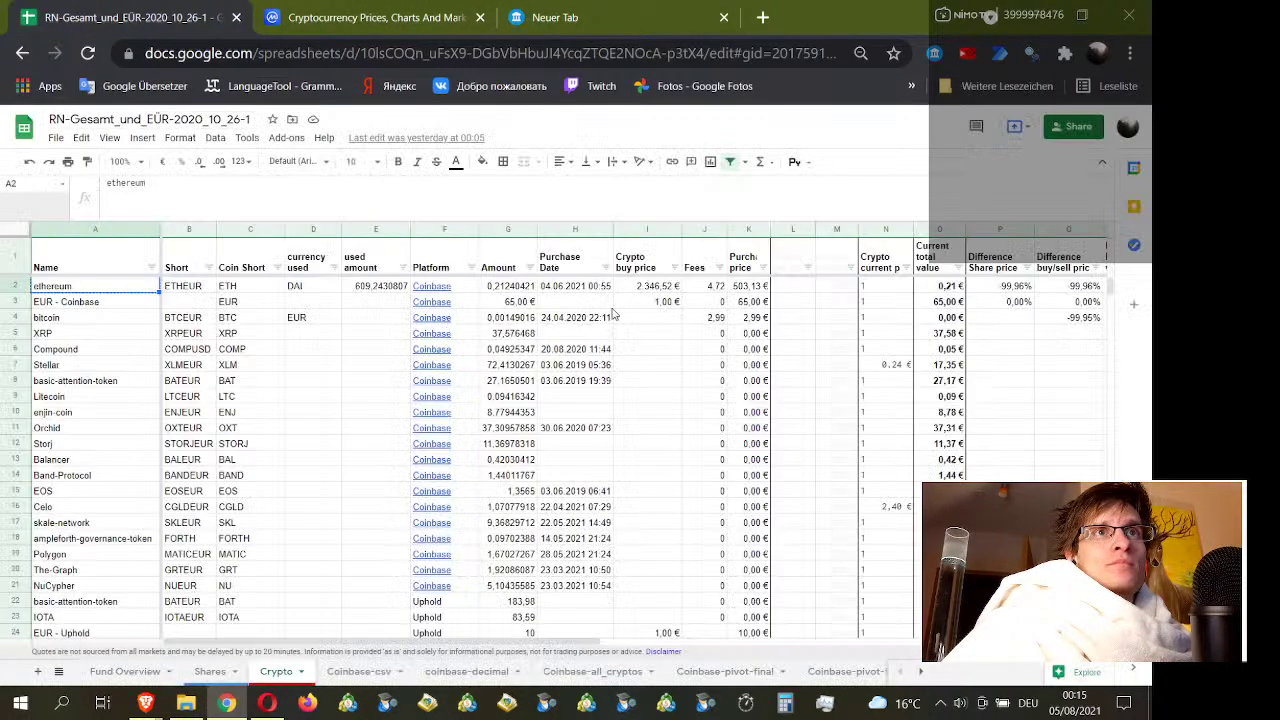
{"action": "left_click", "coordinate": [940, 288]}
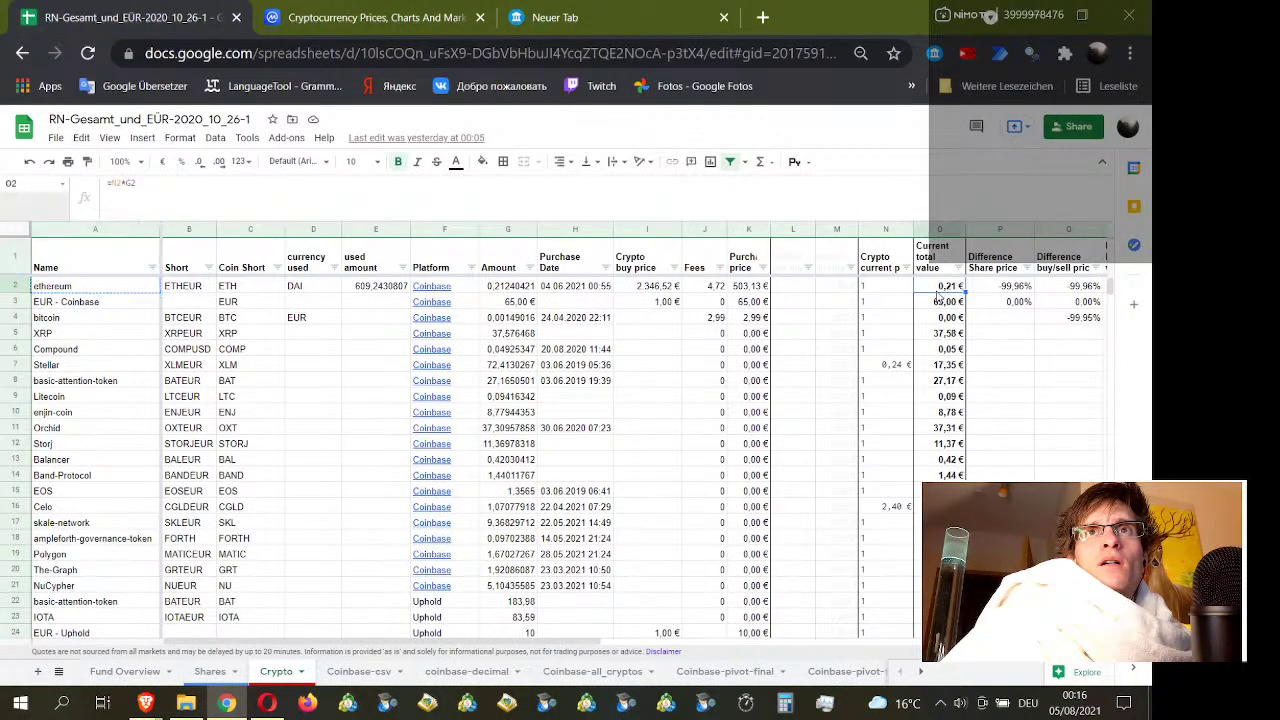
{"action": "left_click", "coordinate": [881, 291]}
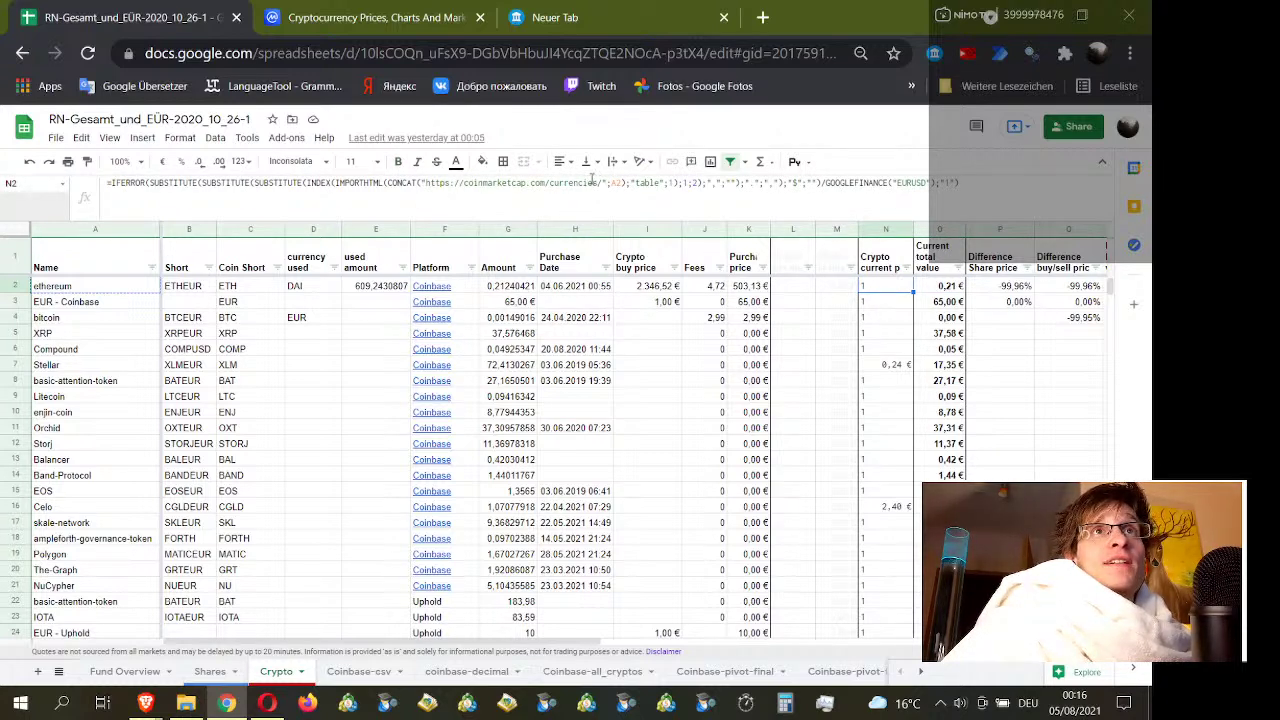
{"action": "left_click_drag", "start_coordinate": [603, 183], "coordinate": [427, 189]}
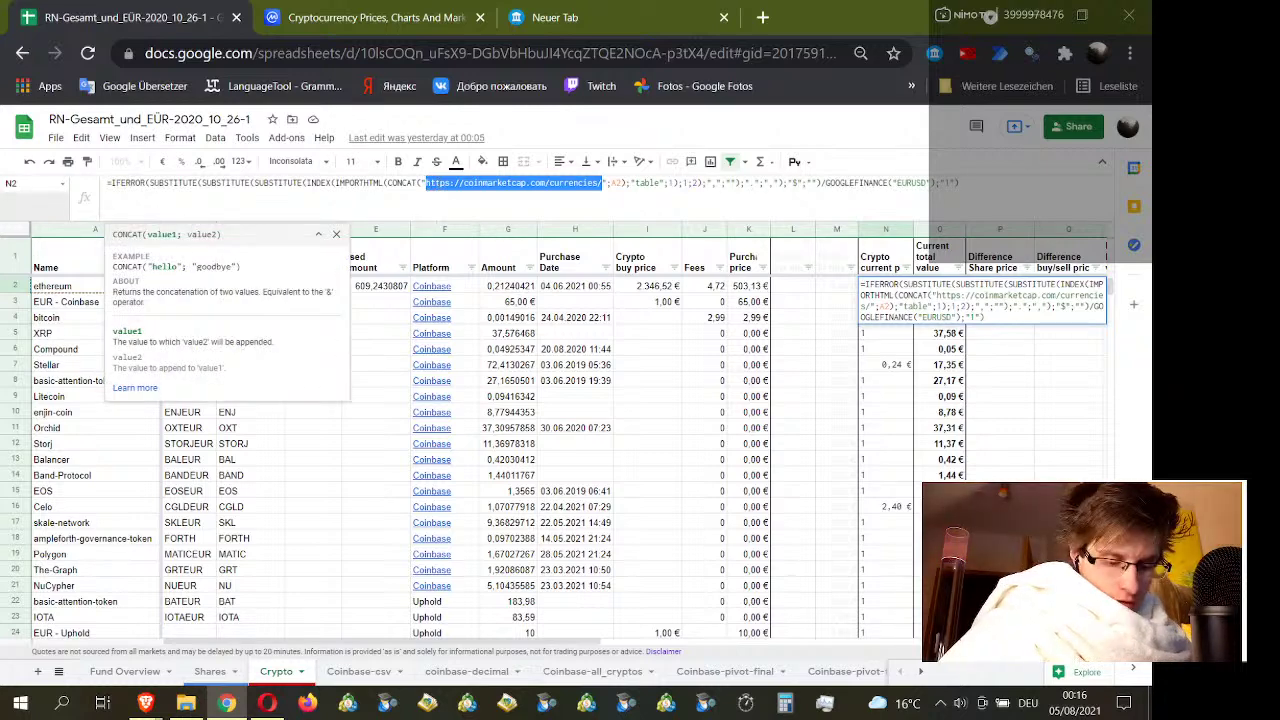
{"action": "key", "text": "ctrl+c"}
{"action": "left_click", "coordinate": [555, 20]}
{"action": "left_click", "coordinate": [513, 53]}
{"action": "key", "text": "ctrl+v"}
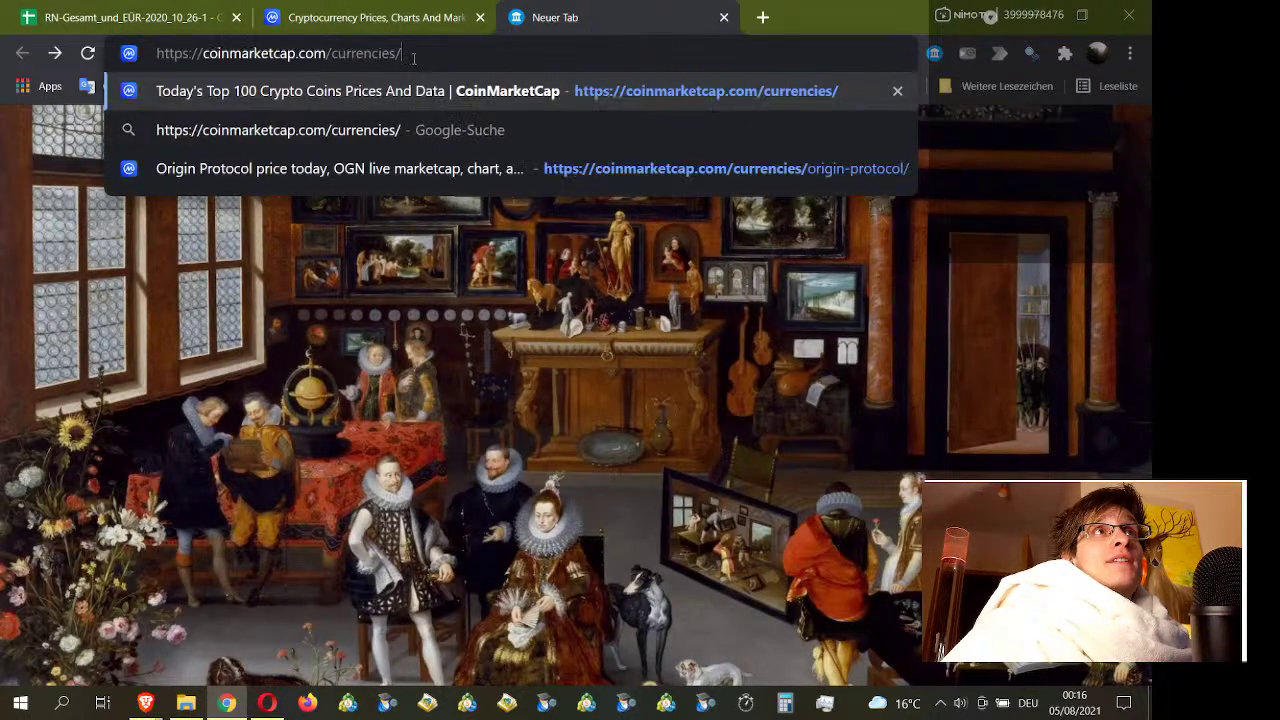
Step: Load the pasted CoinMarketCap currencies address and bring up the coin list with its current prices
{"action": "left_click", "coordinate": [368, 22]}
{"action": "left_click", "coordinate": [162, 20]}
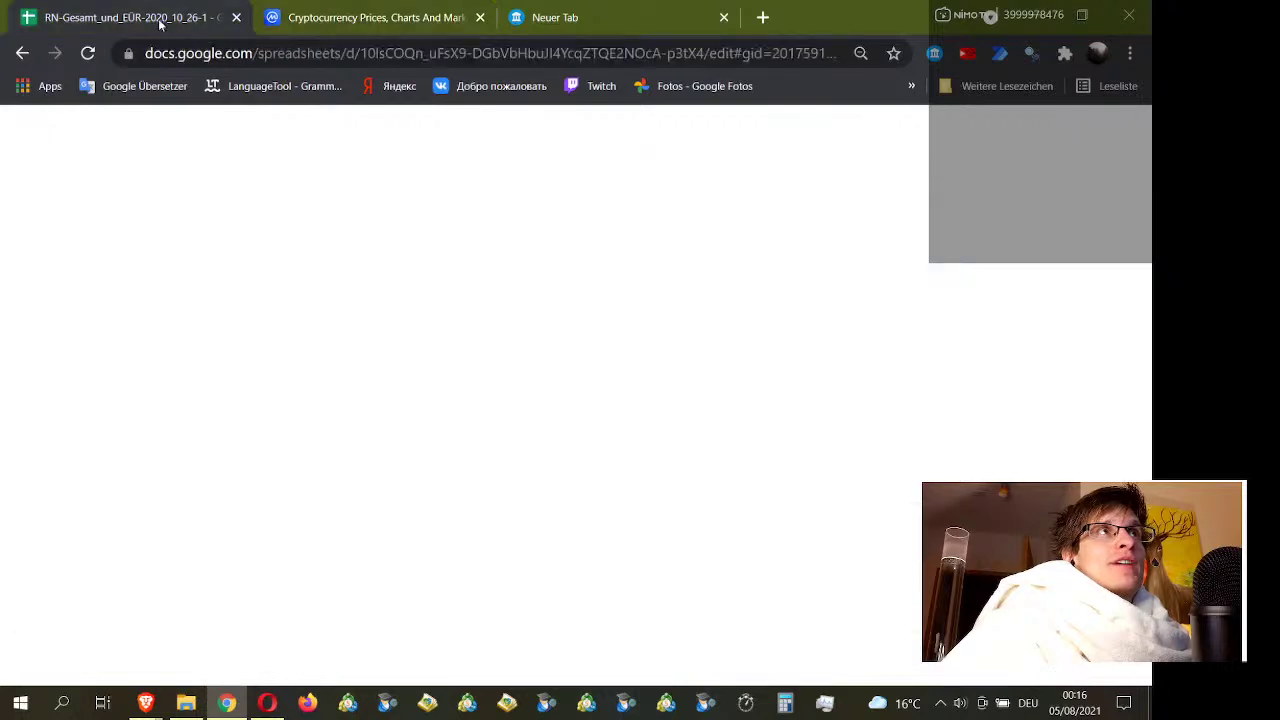
{"action": "left_click", "coordinate": [532, 24]}
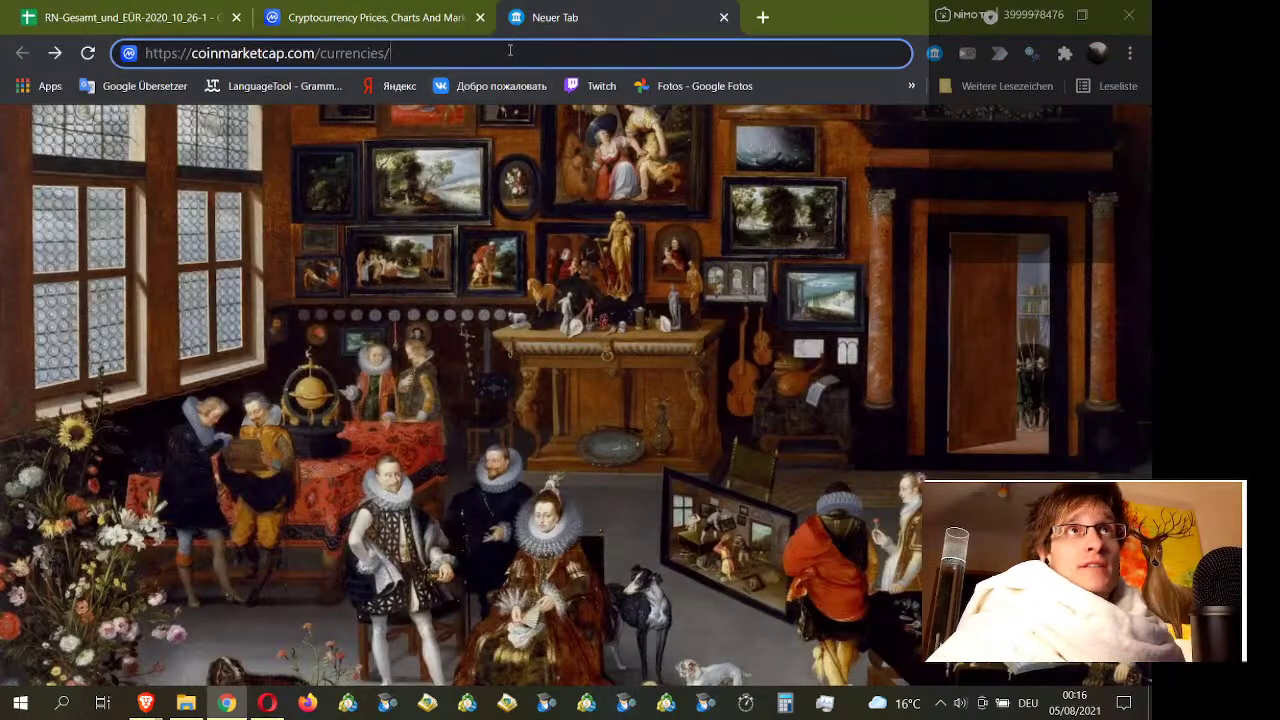
{"action": "key", "text": "Return"}
{"action": "left_click", "coordinate": [443, 50]}
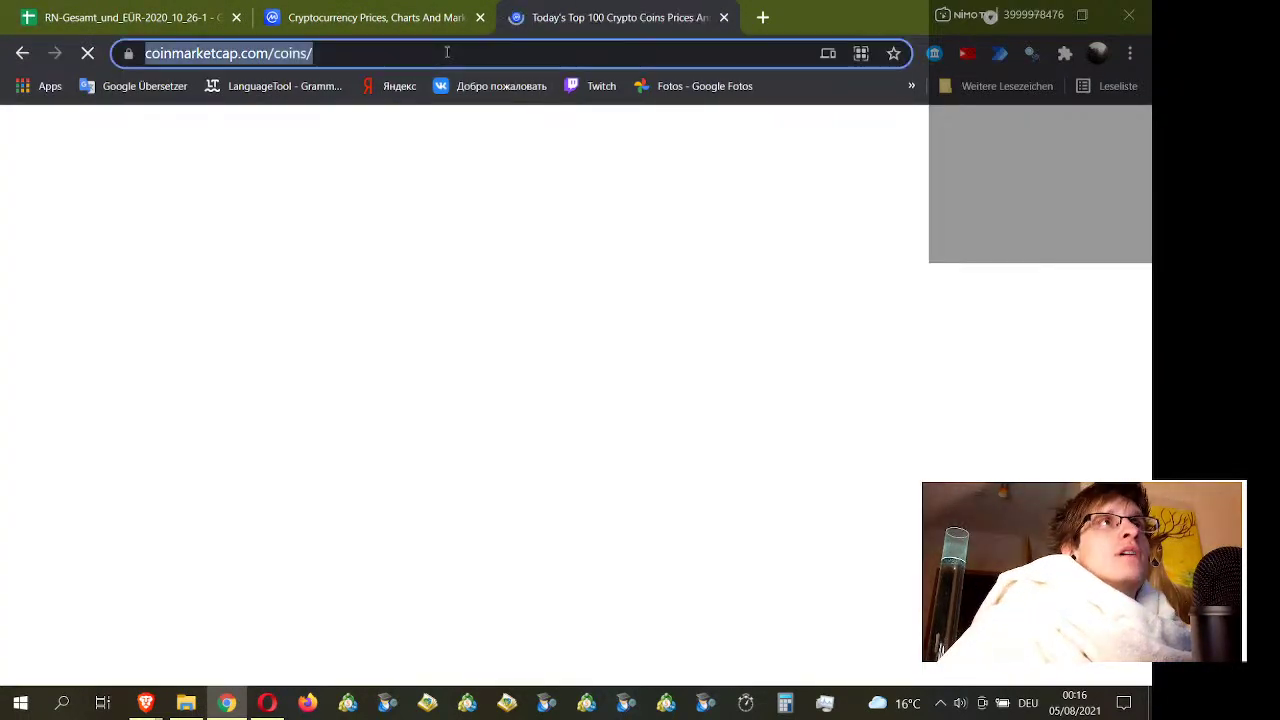
{"action": "scroll", "coordinate": [505, 430], "scroll_direction": "down", "scroll_amount": 3}
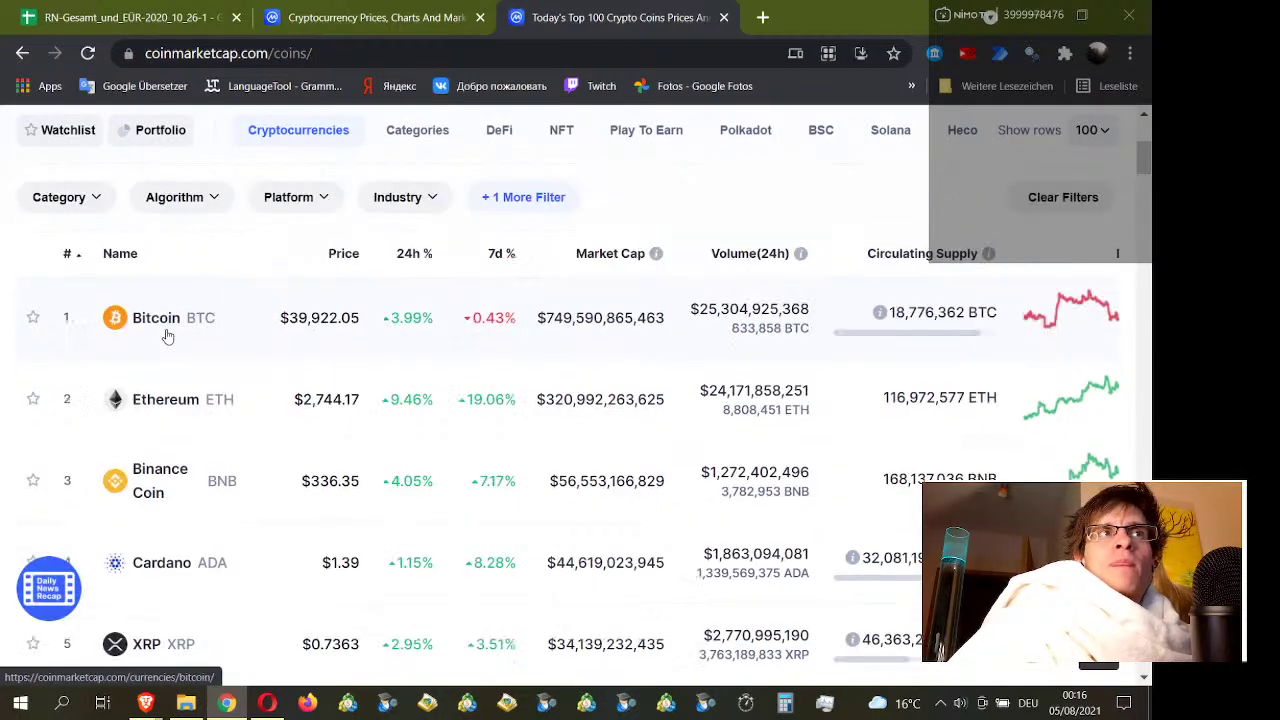
Step: Open Ethereum's page from the CoinMarketCap list and examine its price, market statistics and chart section
{"action": "left_click", "coordinate": [168, 399]}
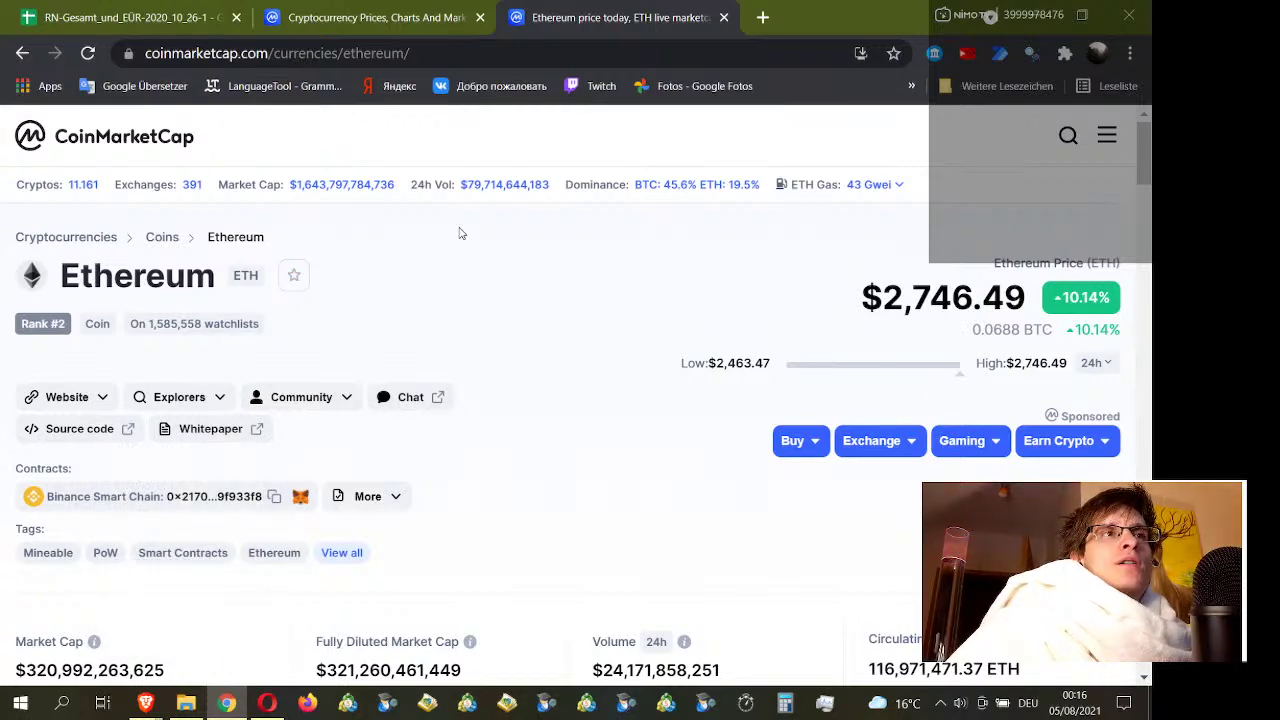
{"action": "scroll", "coordinate": [461, 233], "scroll_direction": "down", "scroll_amount": 6}
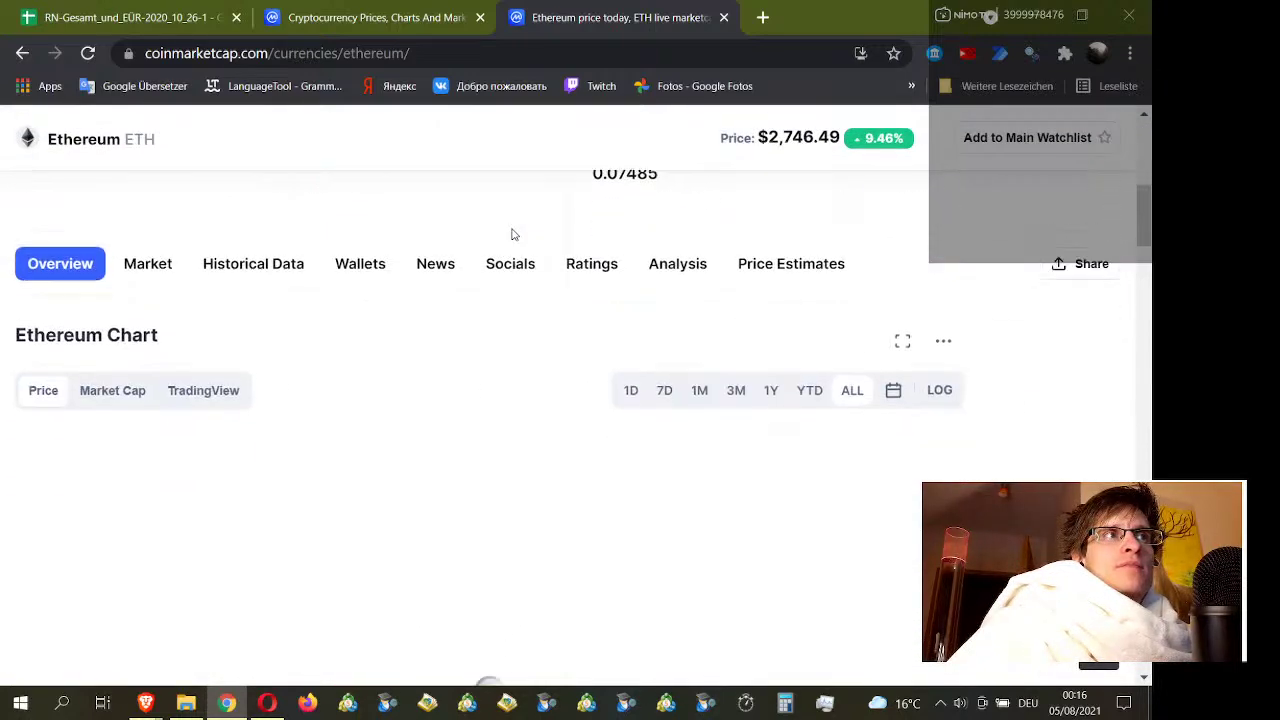
{"action": "scroll", "coordinate": [513, 234], "scroll_direction": "down", "scroll_amount": 3}
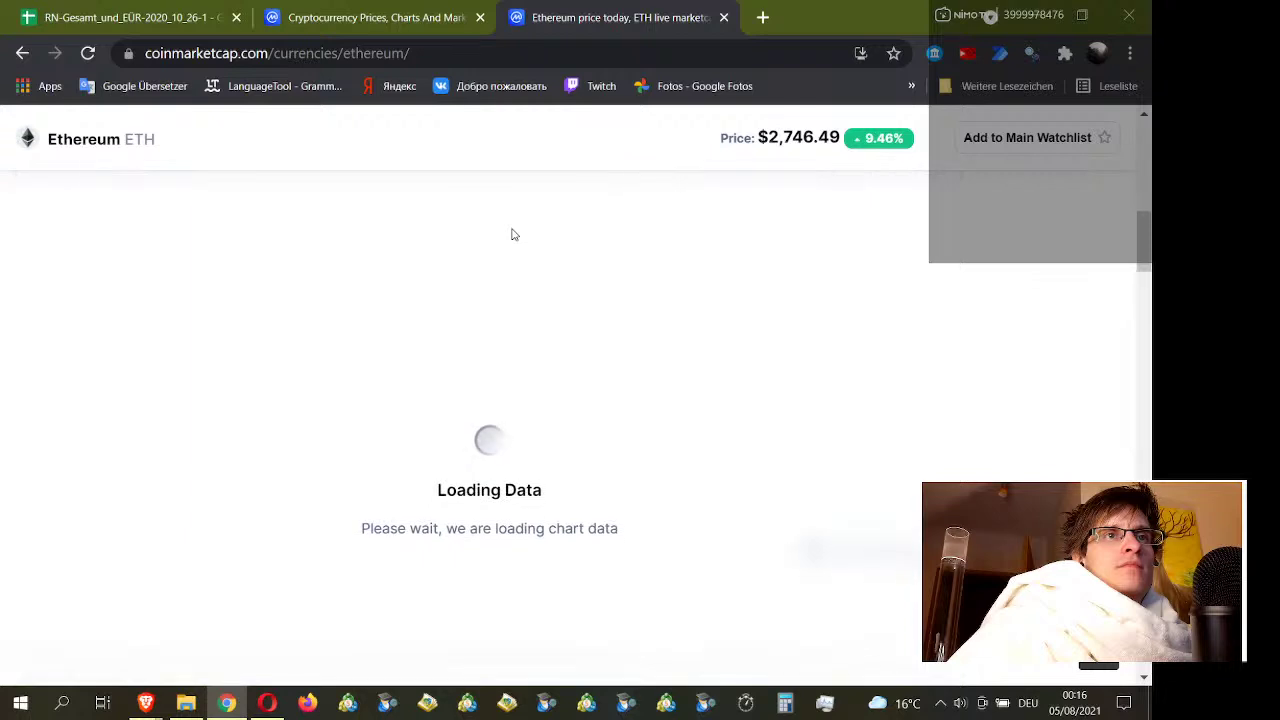
{"action": "scroll", "coordinate": [513, 234], "scroll_direction": "up", "scroll_amount": 4}
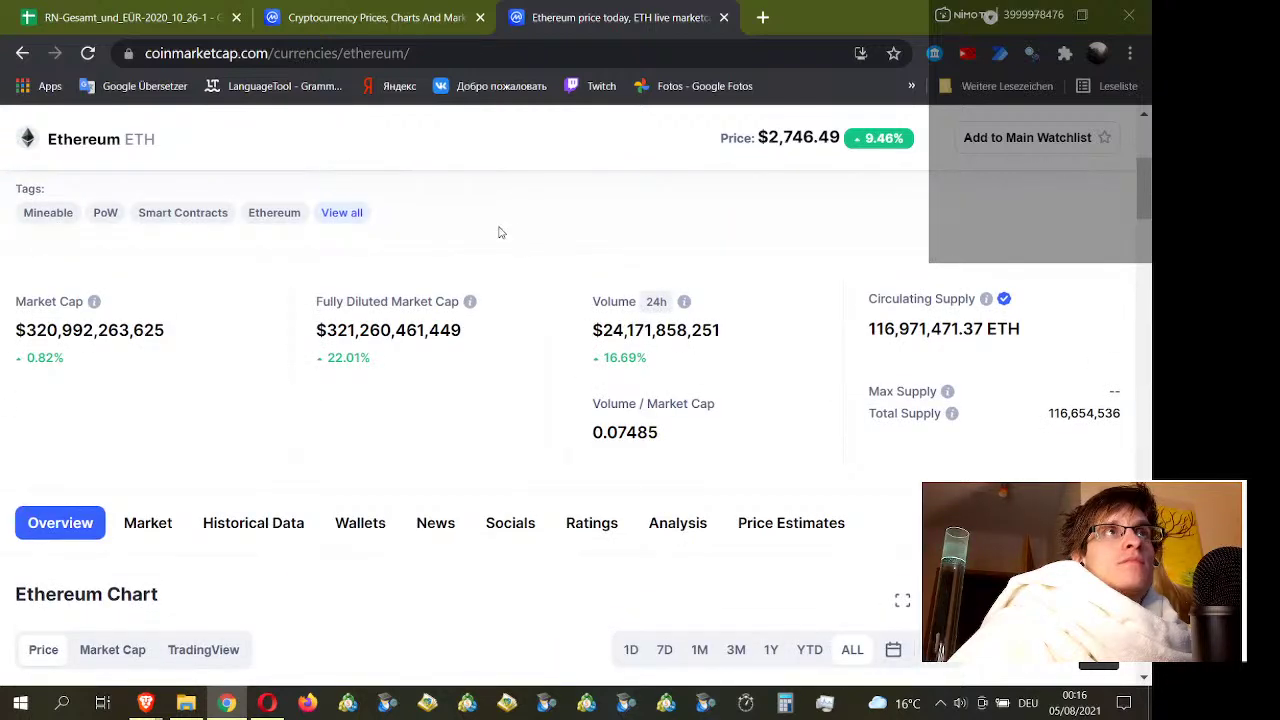
Step: Return to the fund spreadsheet, leave the N2 formula without editing it and look through the current price column down to the Summe row
{"action": "left_click", "coordinate": [148, 18]}
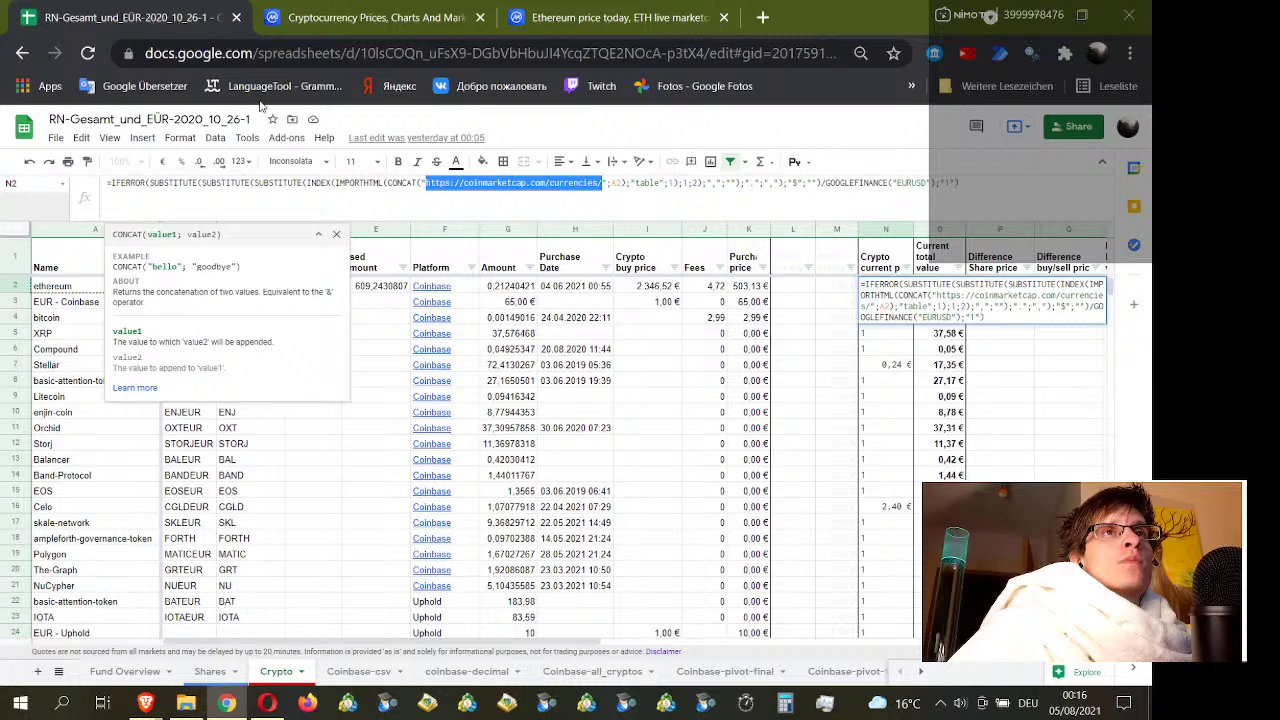
{"action": "key", "text": "Escape"}
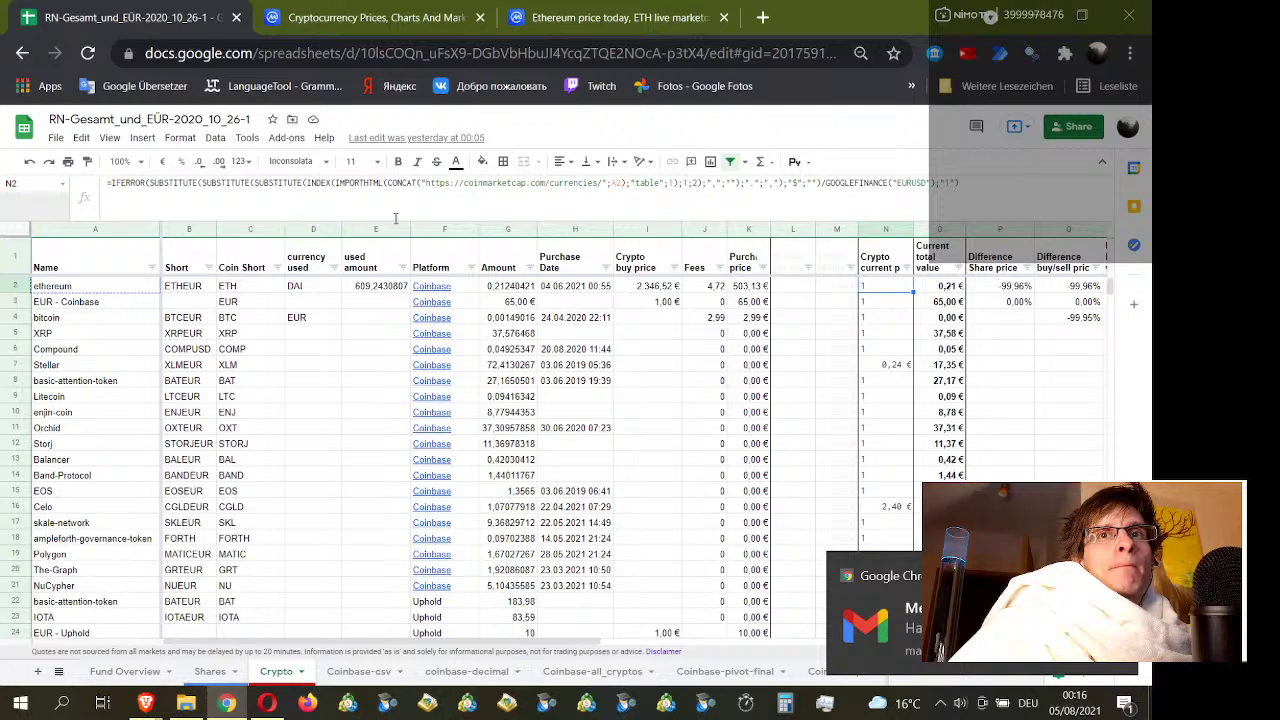
{"action": "left_click", "coordinate": [572, 205]}
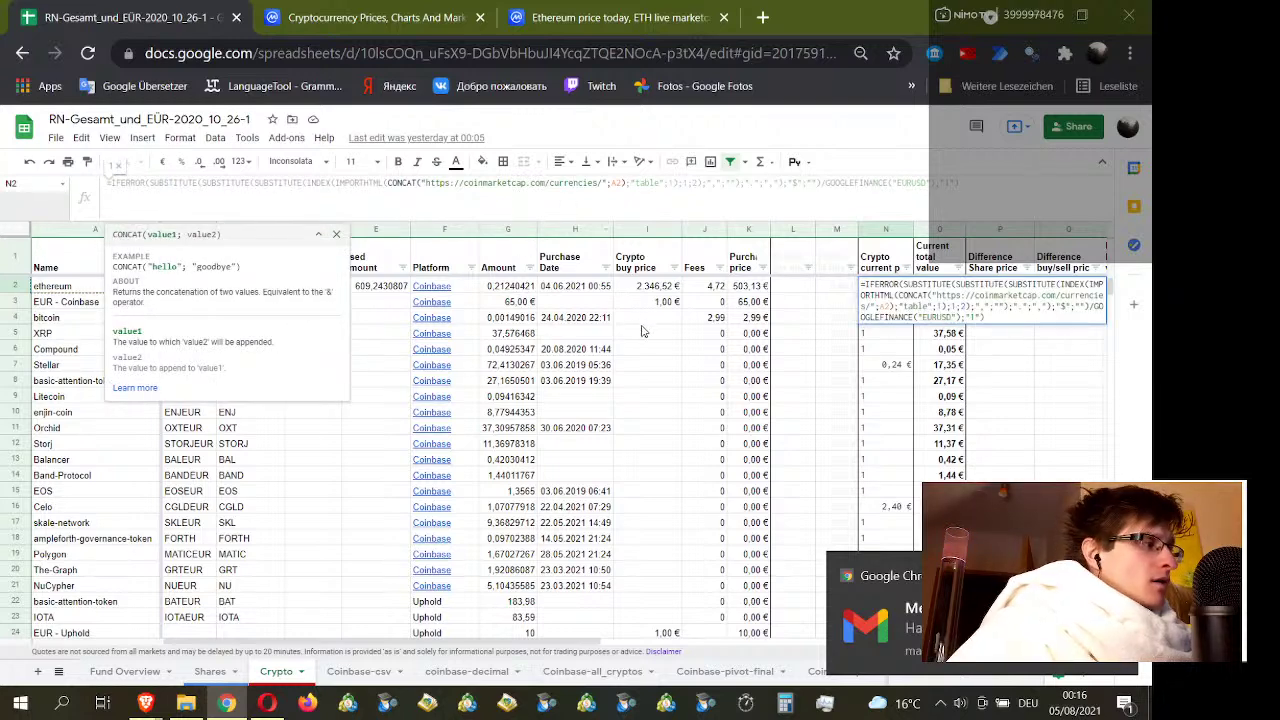
{"action": "key", "text": "Escape"}
{"action": "scroll", "coordinate": [840, 385], "scroll_direction": "down", "scroll_amount": 8}
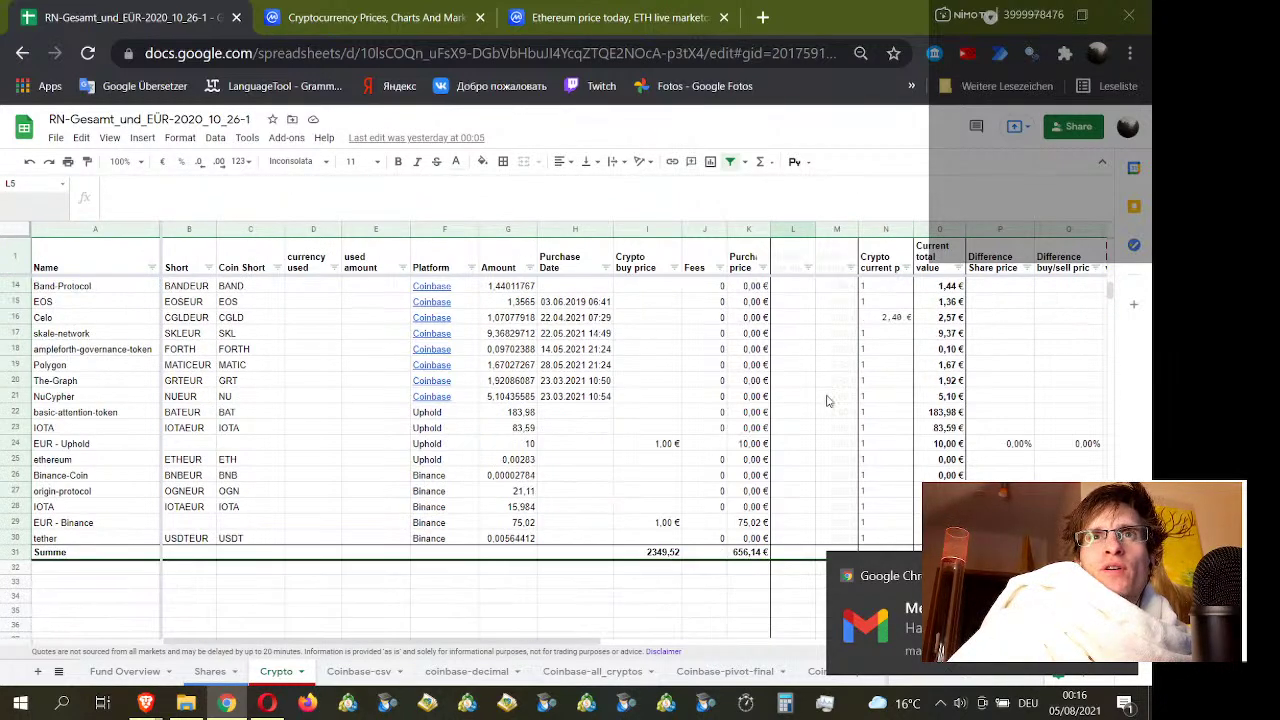
{"action": "left_click", "coordinate": [885, 400]}
{"action": "scroll", "coordinate": [885, 402], "scroll_direction": "up", "scroll_amount": 4}
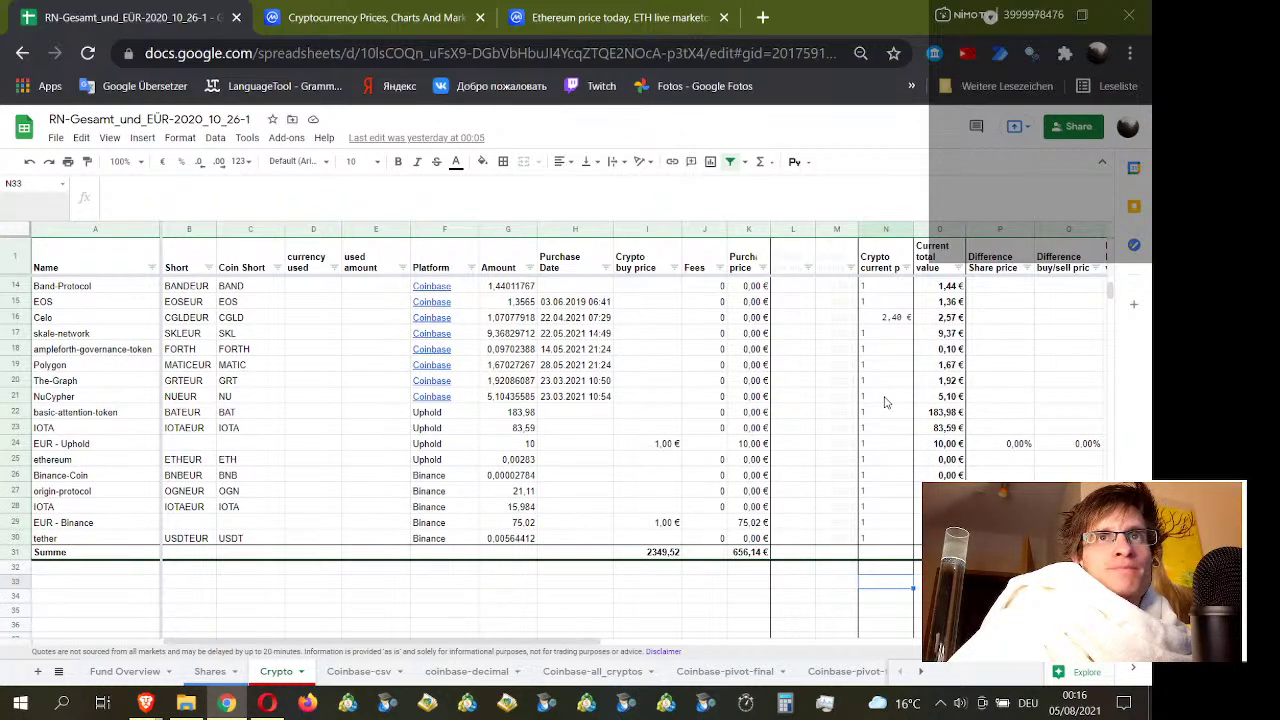
{"action": "scroll", "coordinate": [885, 402], "scroll_direction": "up", "scroll_amount": 4}
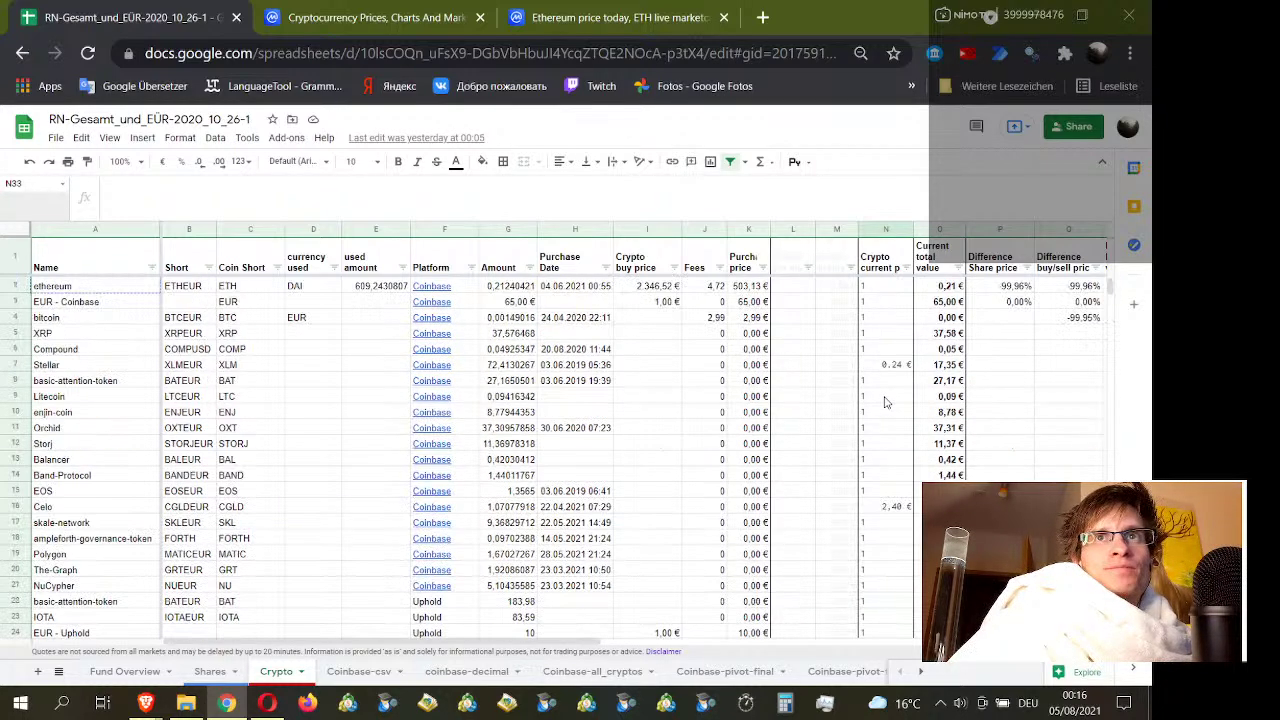
Step: Compare the current price formulas in column N for Celo, Ethereum, EUR - Coinbase and bitcoin
{"action": "left_click", "coordinate": [880, 512]}
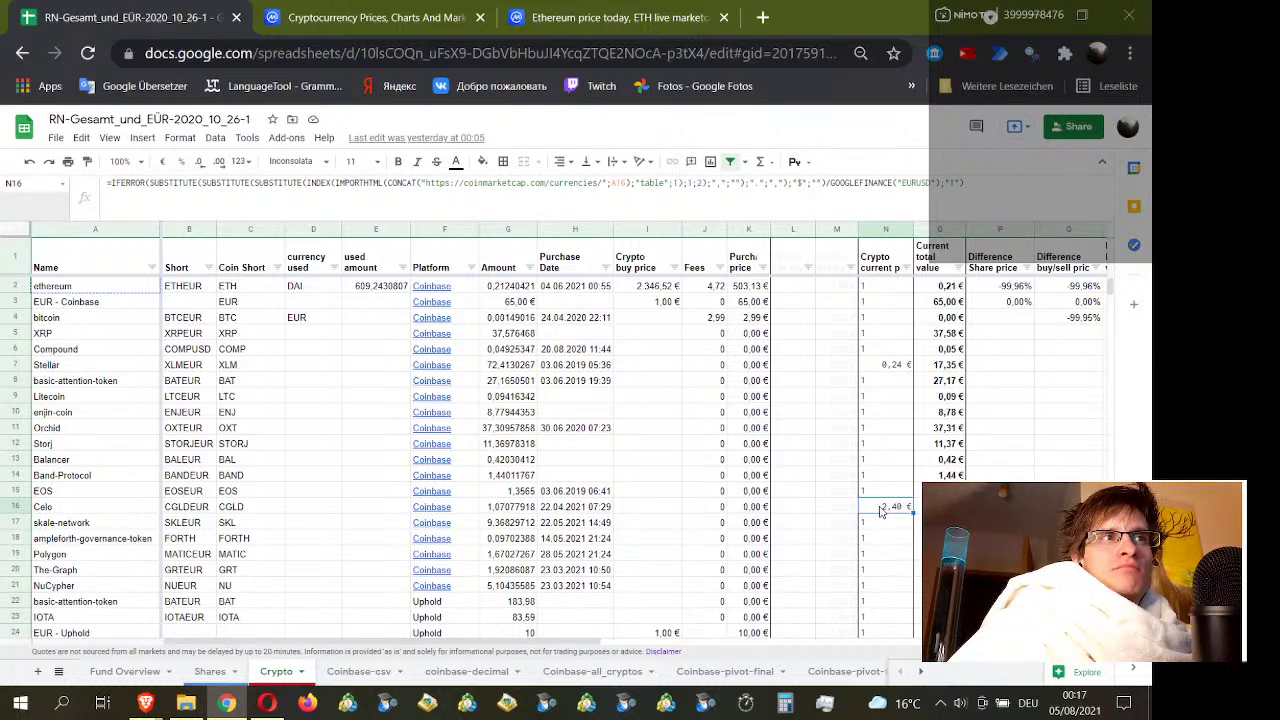
{"action": "left_click", "coordinate": [872, 290]}
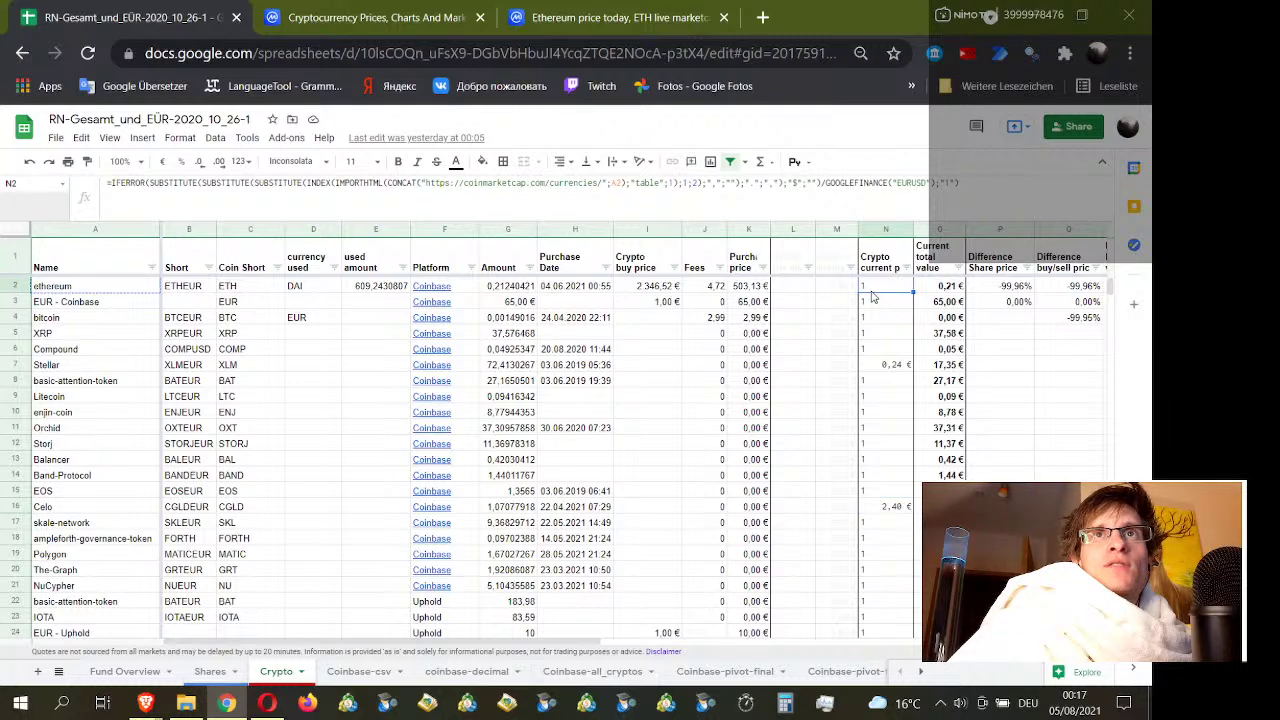
{"action": "left_click", "coordinate": [876, 304]}
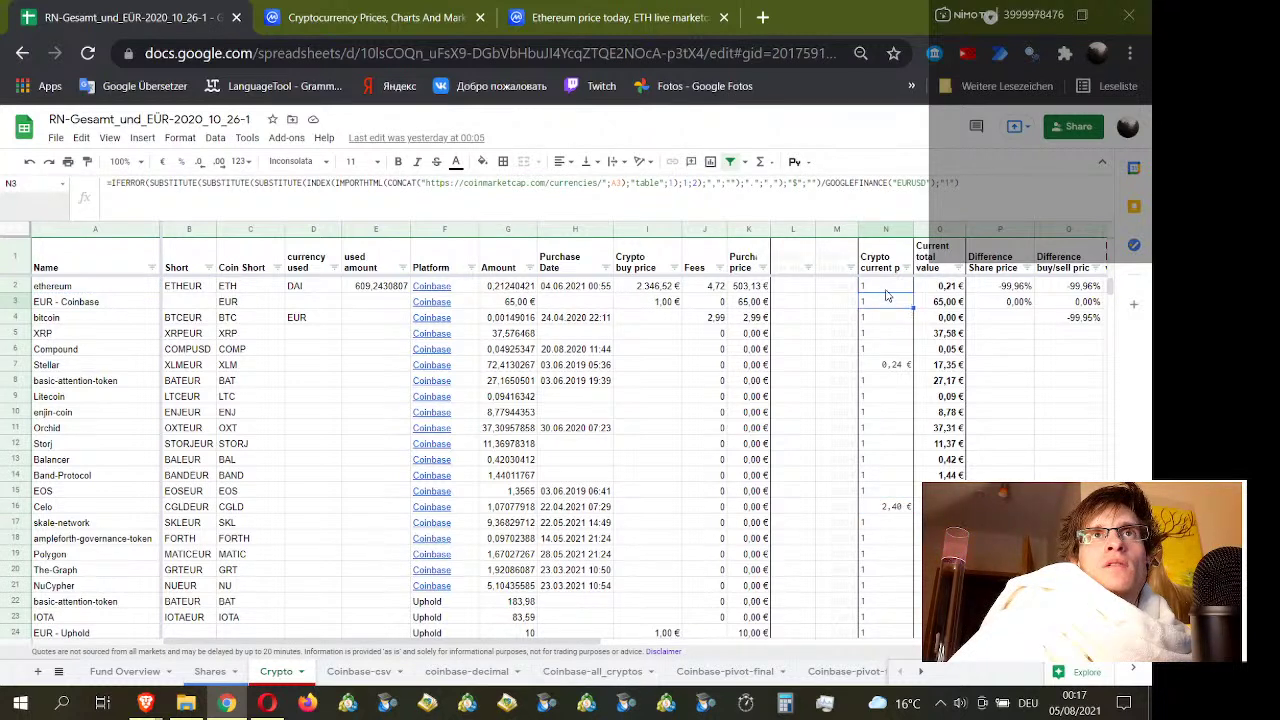
{"action": "left_click", "coordinate": [876, 311]}
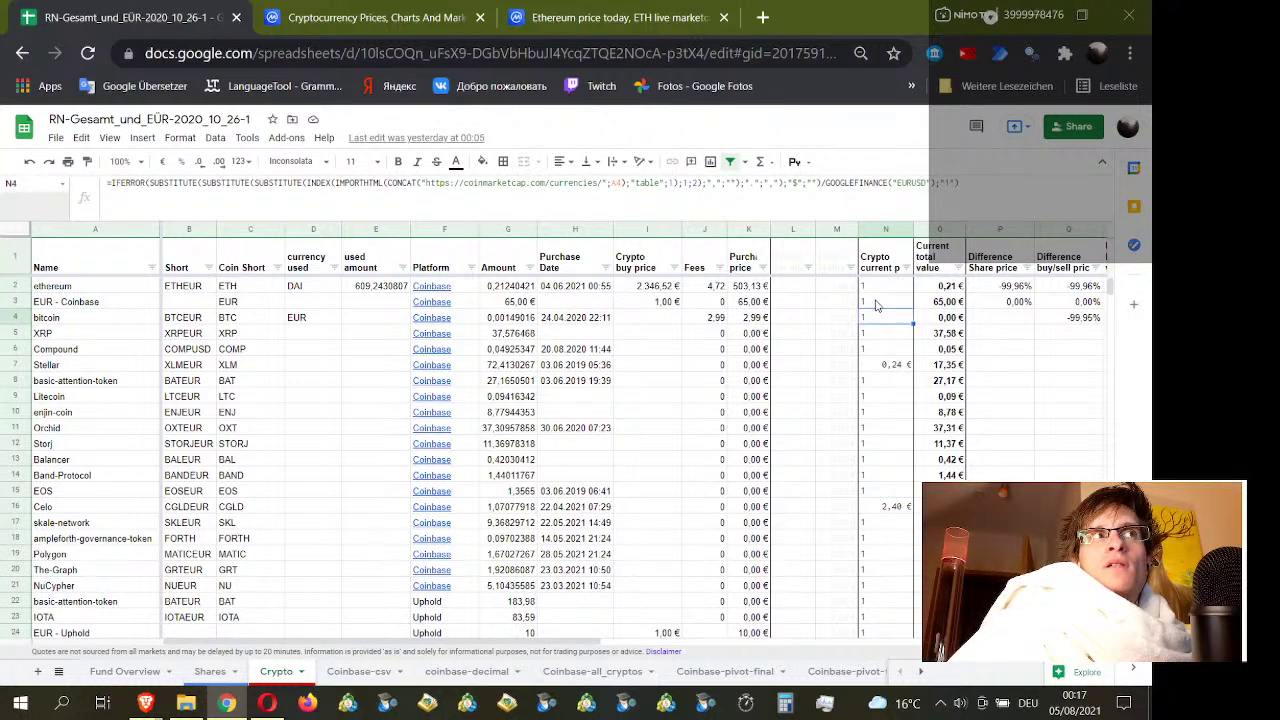
{"action": "left_click", "coordinate": [876, 304]}
{"action": "left_click", "coordinate": [879, 290]}
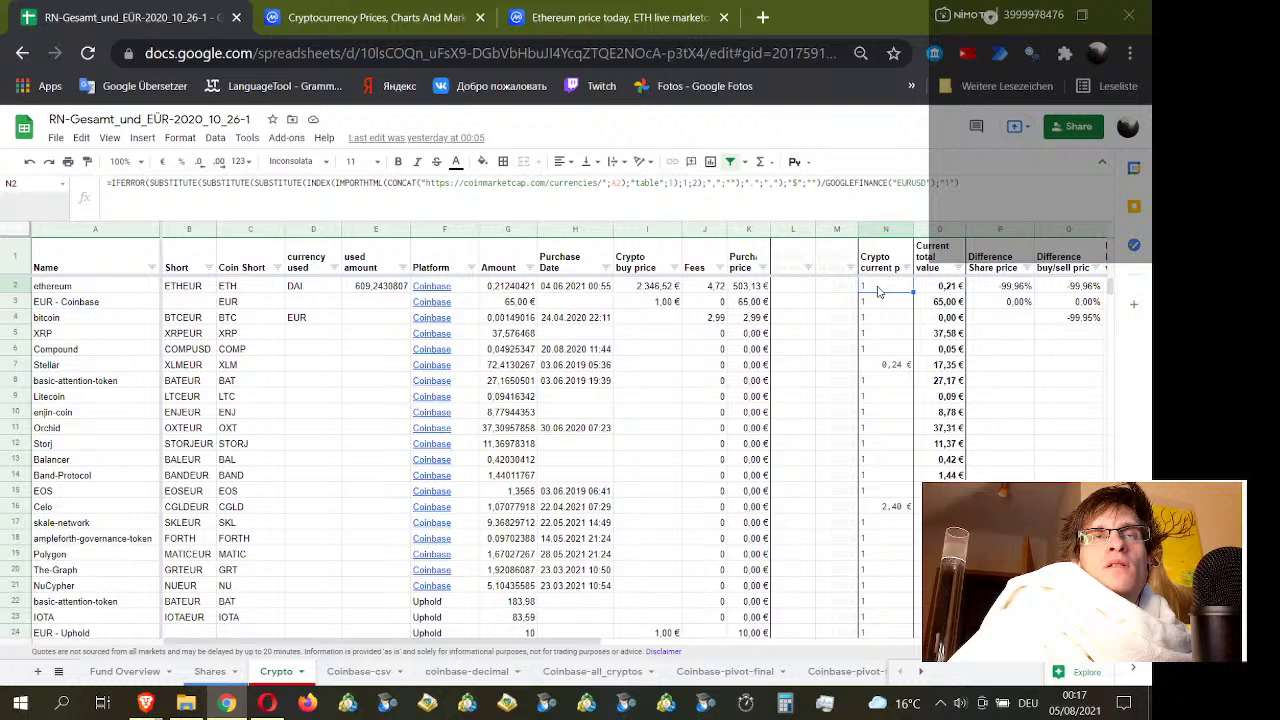
Step: Check Ethereum's price formula in N2 against its CoinMarketCap page, leave the formula unchanged and select Litecoin's current price
{"action": "double_click", "coordinate": [878, 291]}
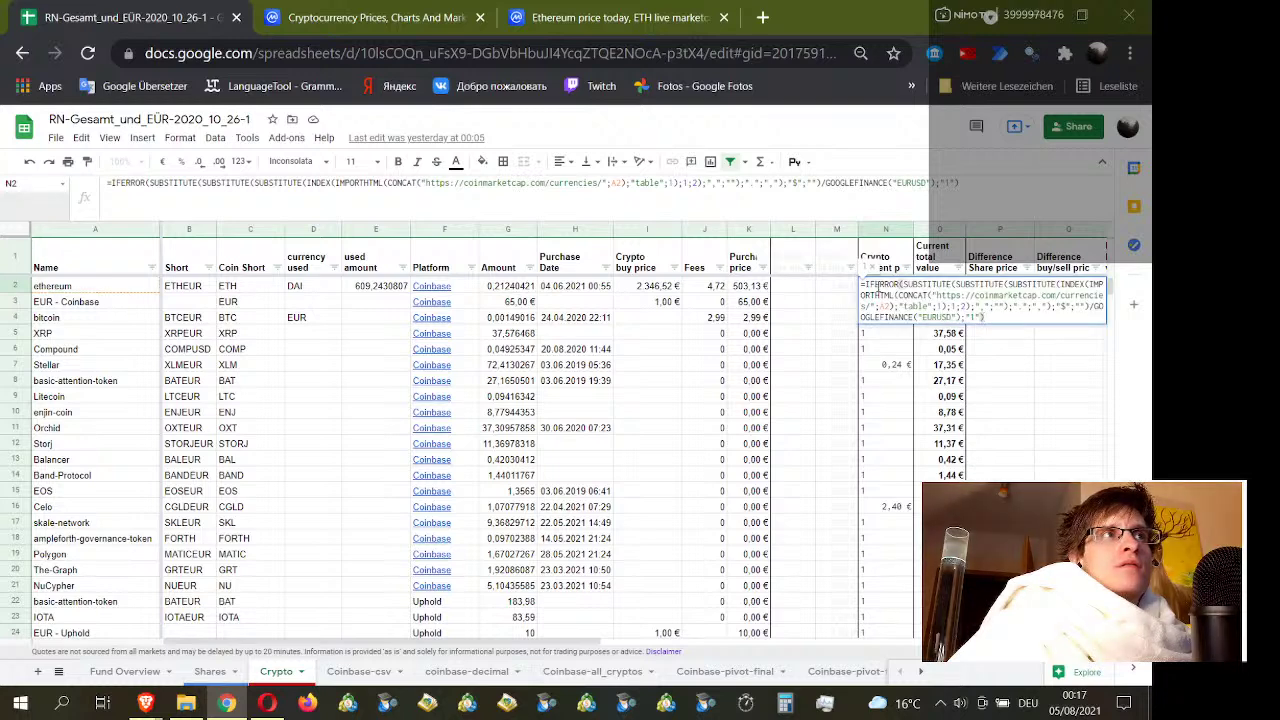
{"action": "key", "text": "Return"}
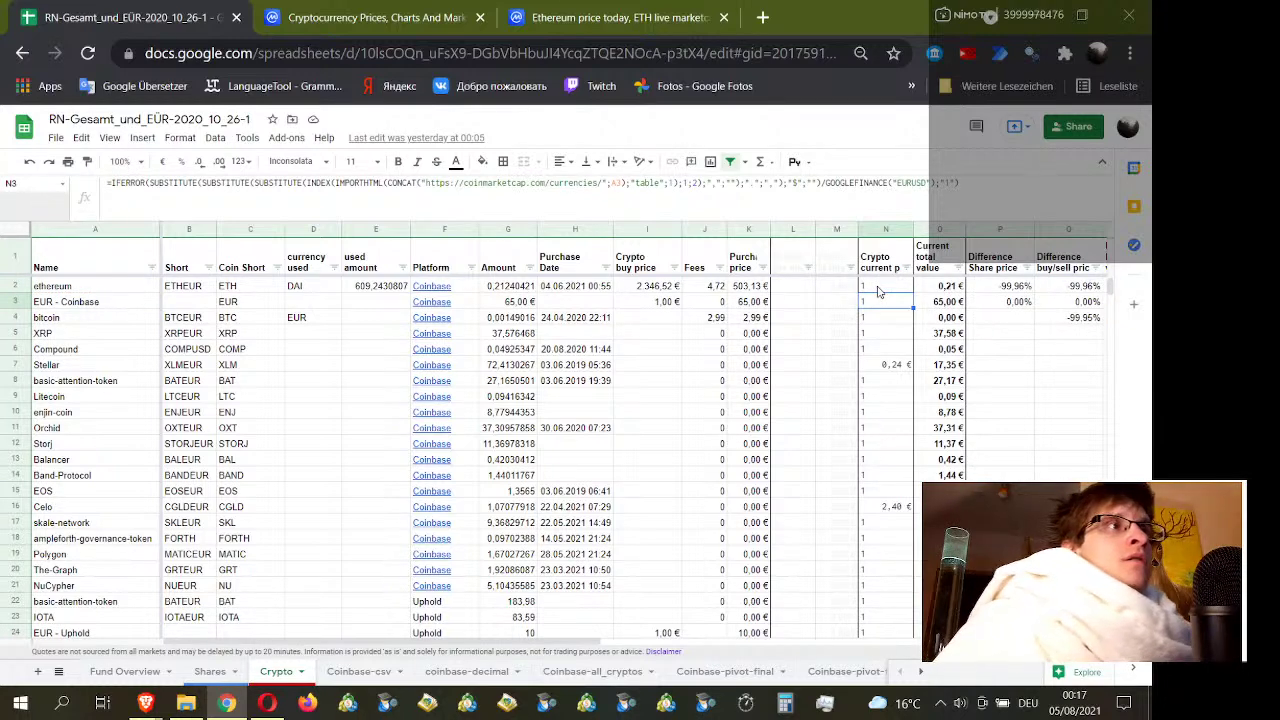
{"action": "left_click", "coordinate": [880, 291]}
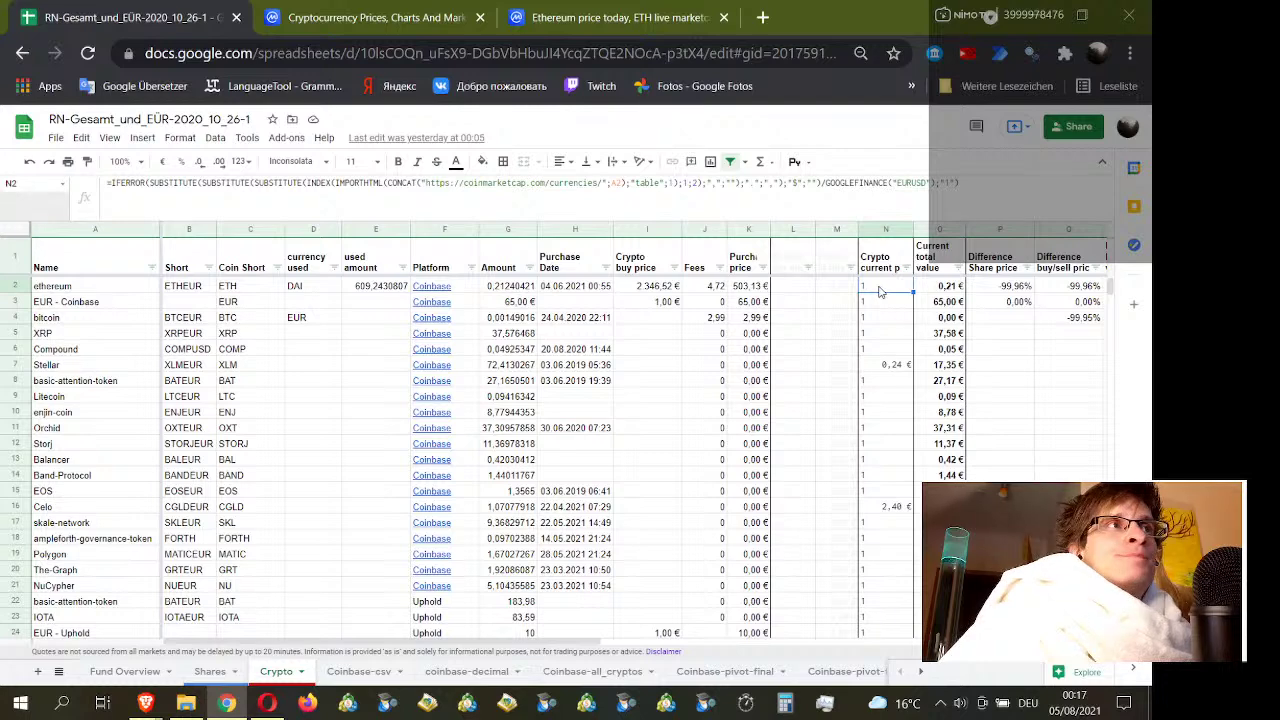
{"action": "left_click", "coordinate": [620, 18]}
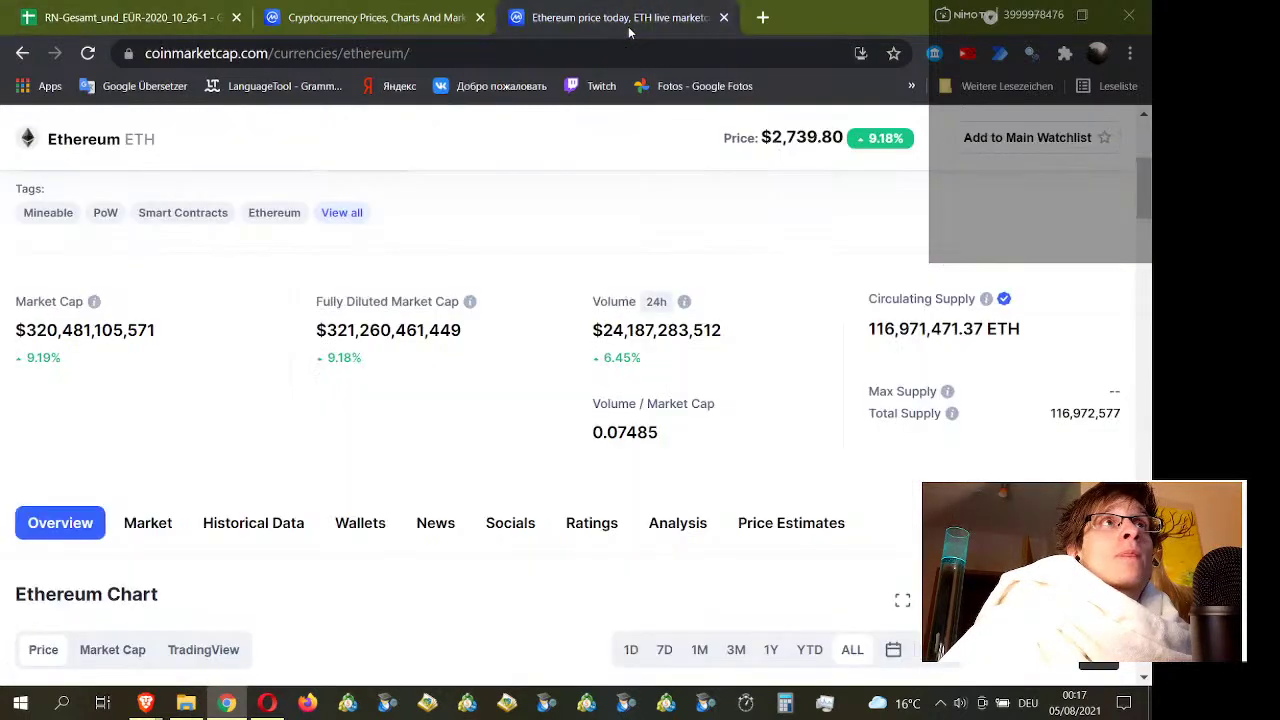
{"action": "left_click", "coordinate": [137, 20]}
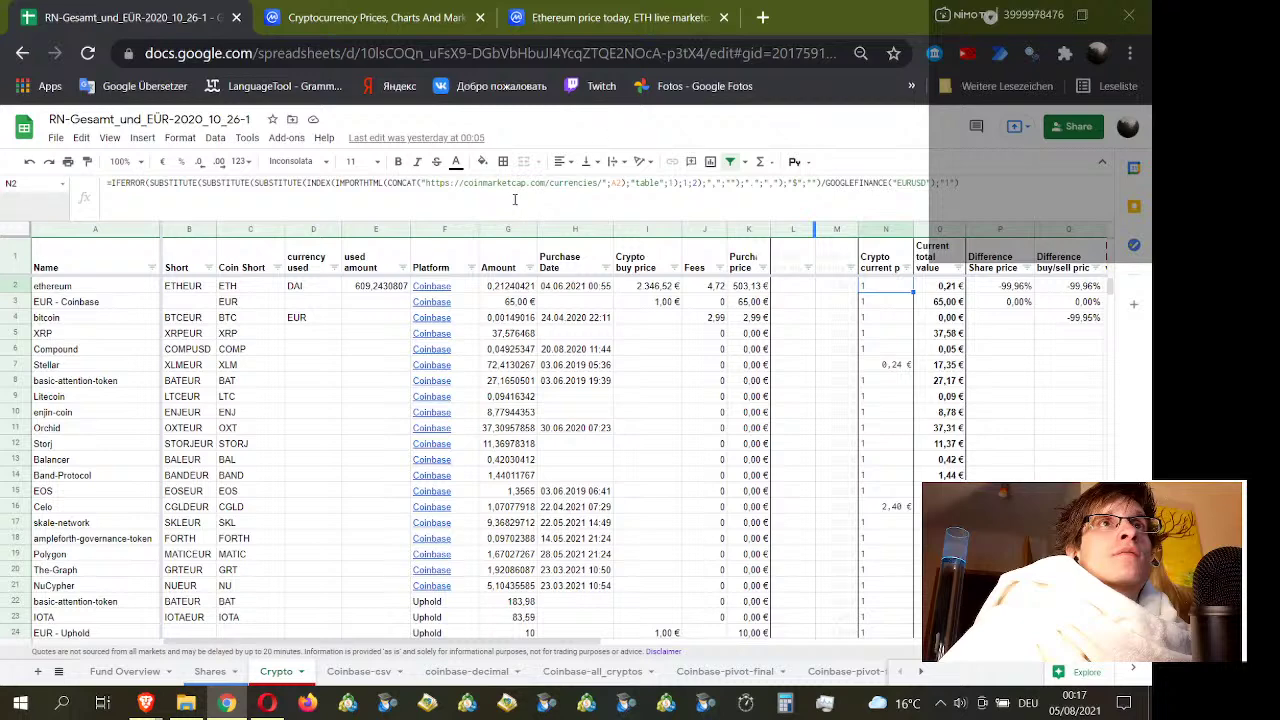
{"action": "left_click", "coordinate": [534, 196]}
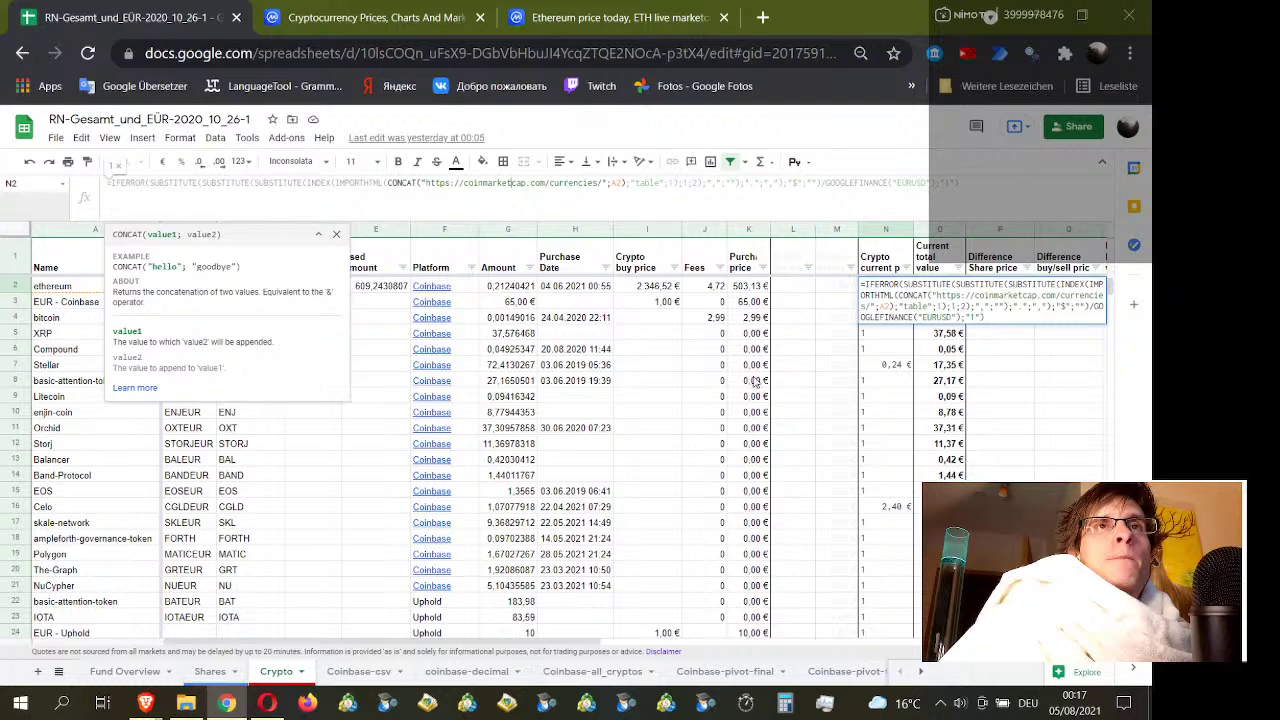
{"action": "key", "text": "Return"}
{"action": "left_click", "coordinate": [886, 404]}
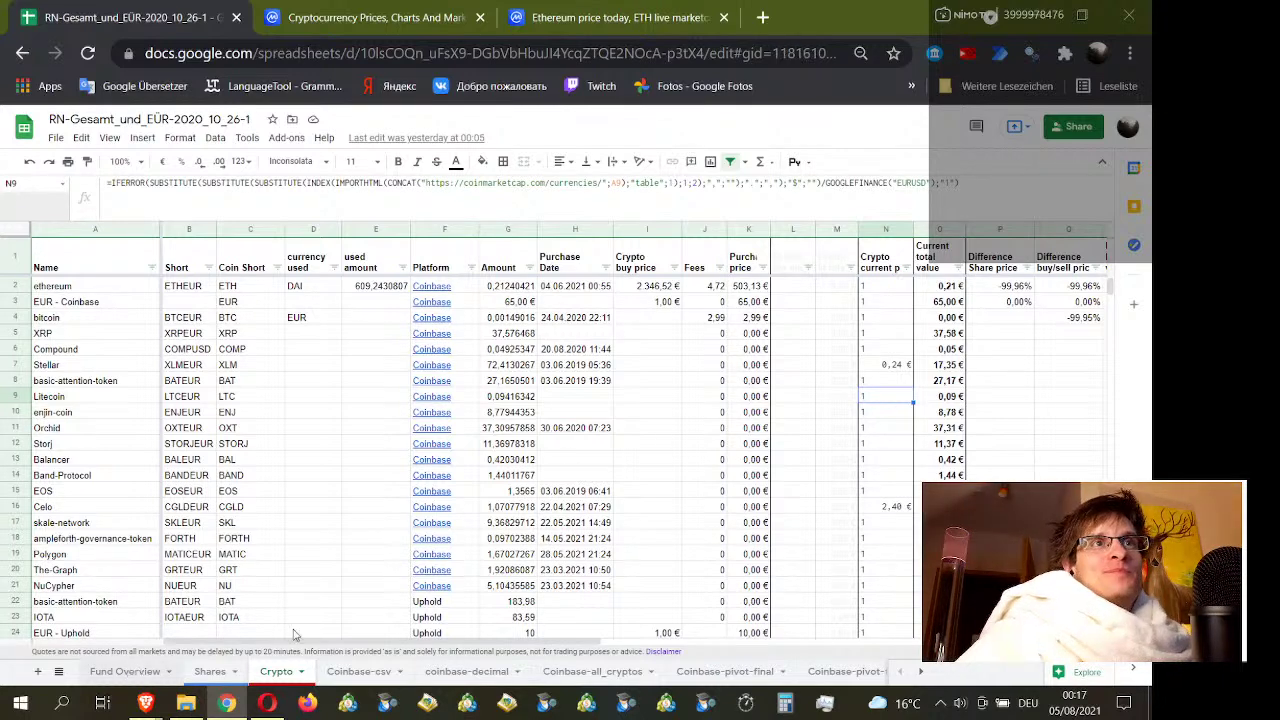
Step: Look over the Fund Overview sheet and the workbook's other sheet names, and return to the Crypto sheet
{"action": "left_click", "coordinate": [128, 672]}
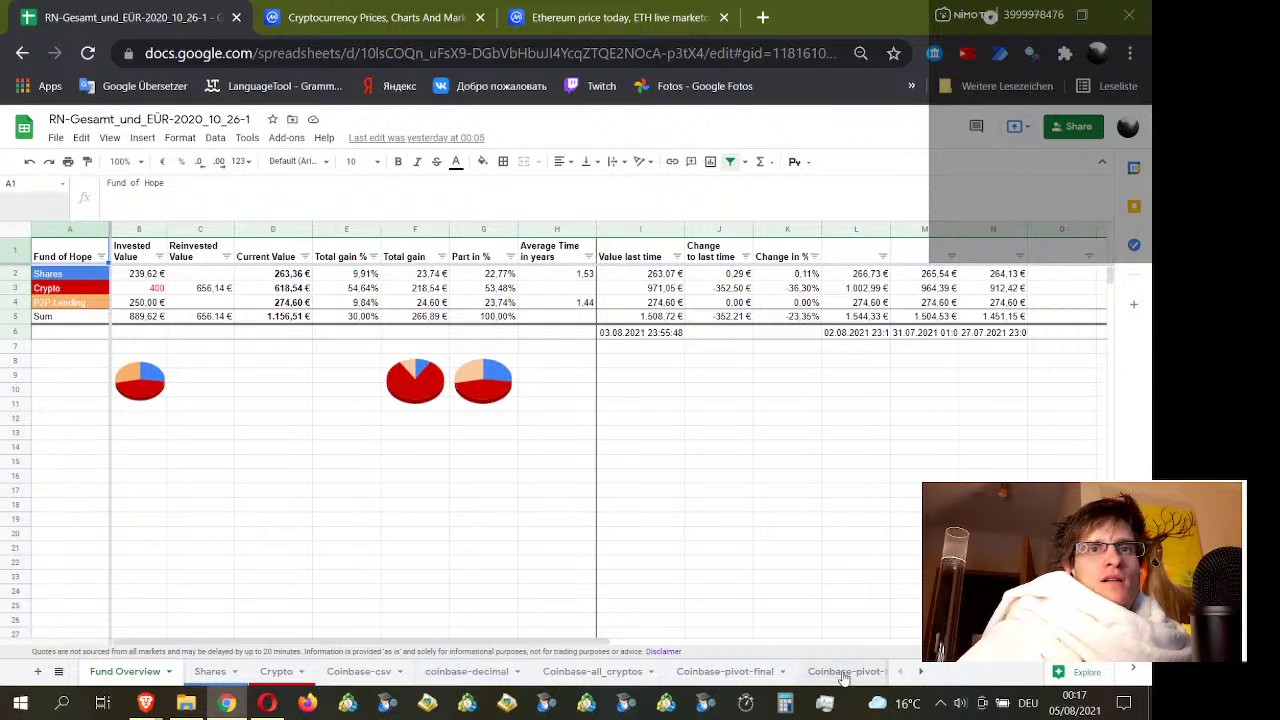
{"action": "left_click", "coordinate": [910, 672]}
{"action": "left_click", "coordinate": [908, 675]}
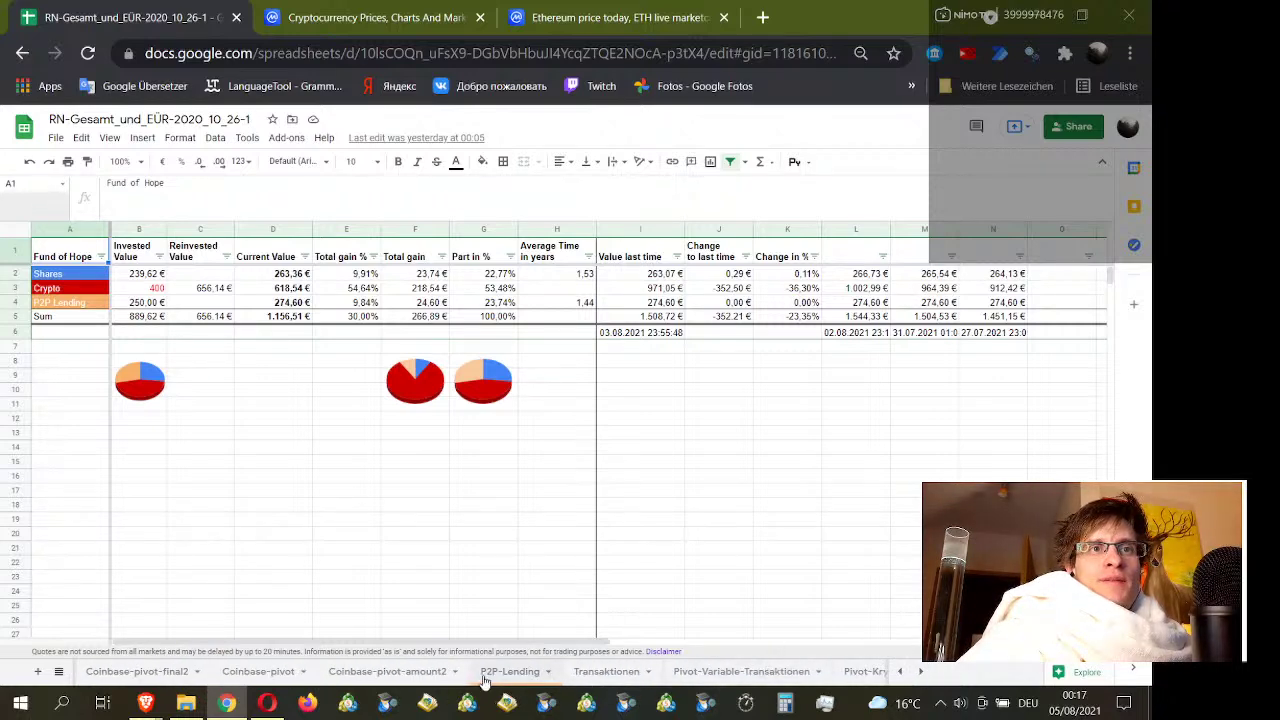
{"action": "scroll", "coordinate": [600, 672], "scroll_direction": "up", "scroll_amount": 5}
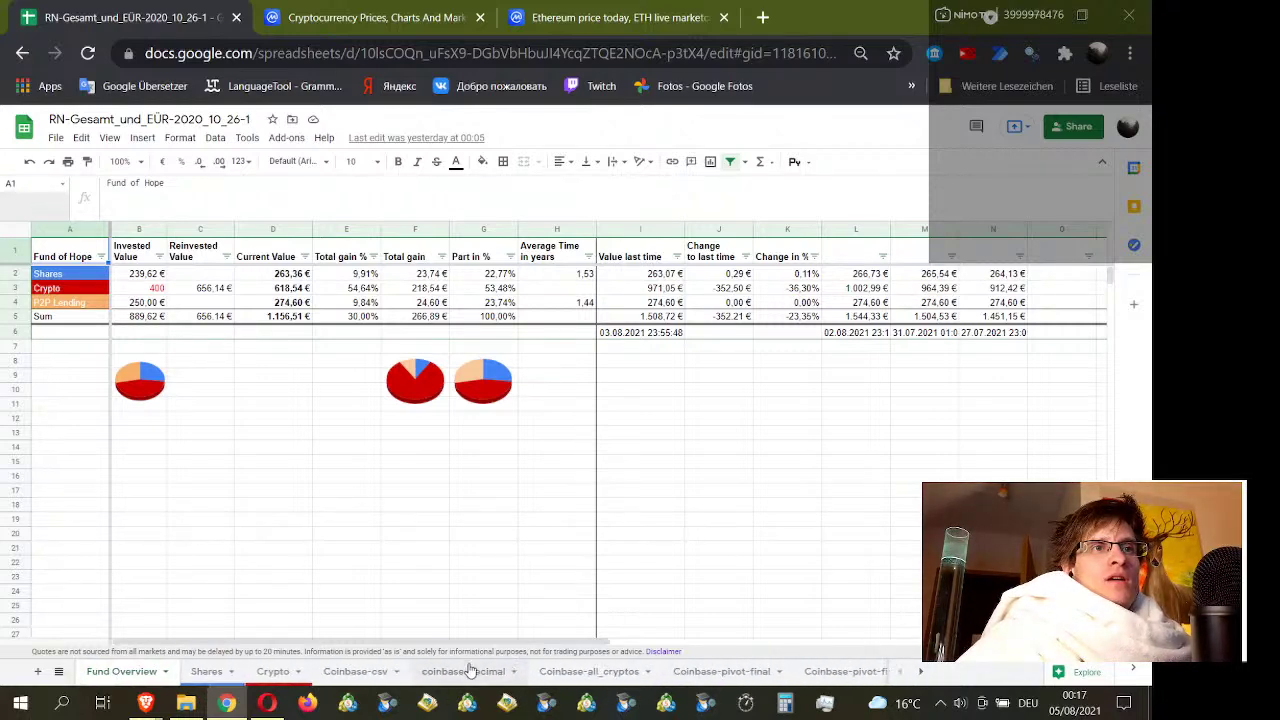
{"action": "left_click", "coordinate": [345, 671]}
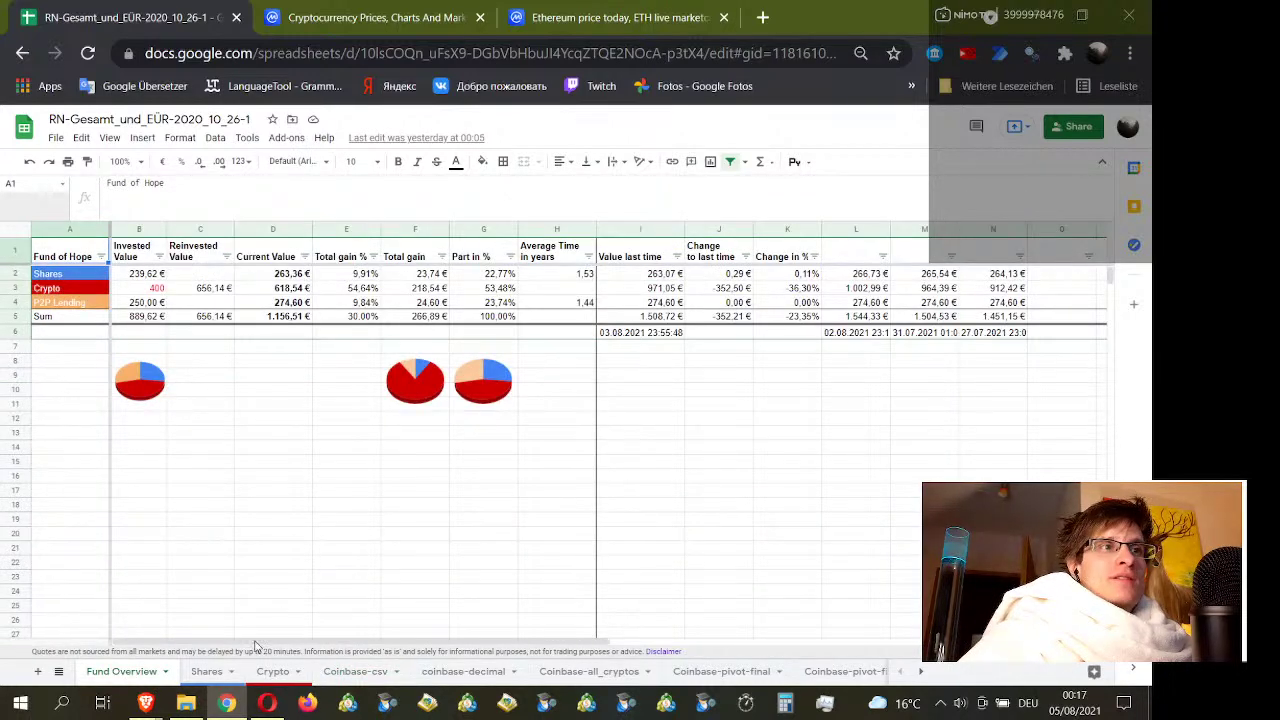
{"action": "left_click", "coordinate": [272, 671]}
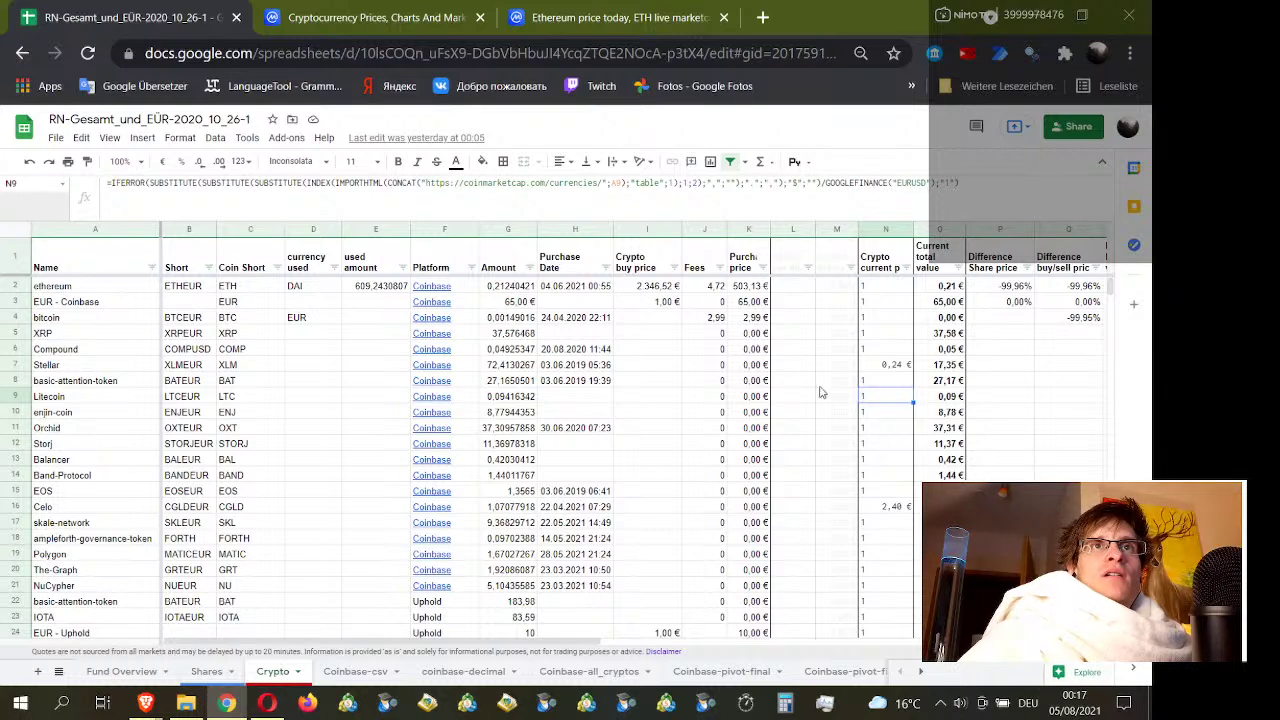
Step: Copy the INDEX(IMPORTHTML(...);1;2) part of Compound's price formula in N6 and discard any edits to that formula
{"action": "left_click", "coordinate": [893, 348]}
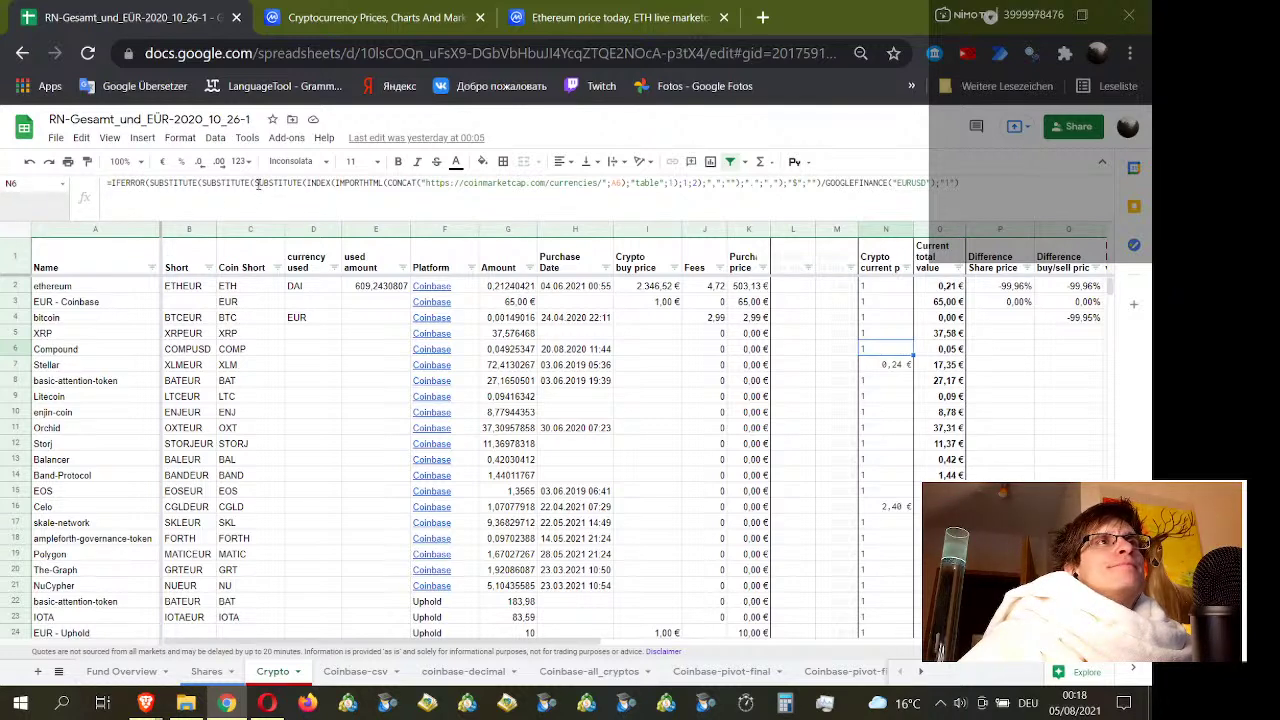
{"action": "left_click_drag", "start_coordinate": [307, 182], "coordinate": [697, 185]}
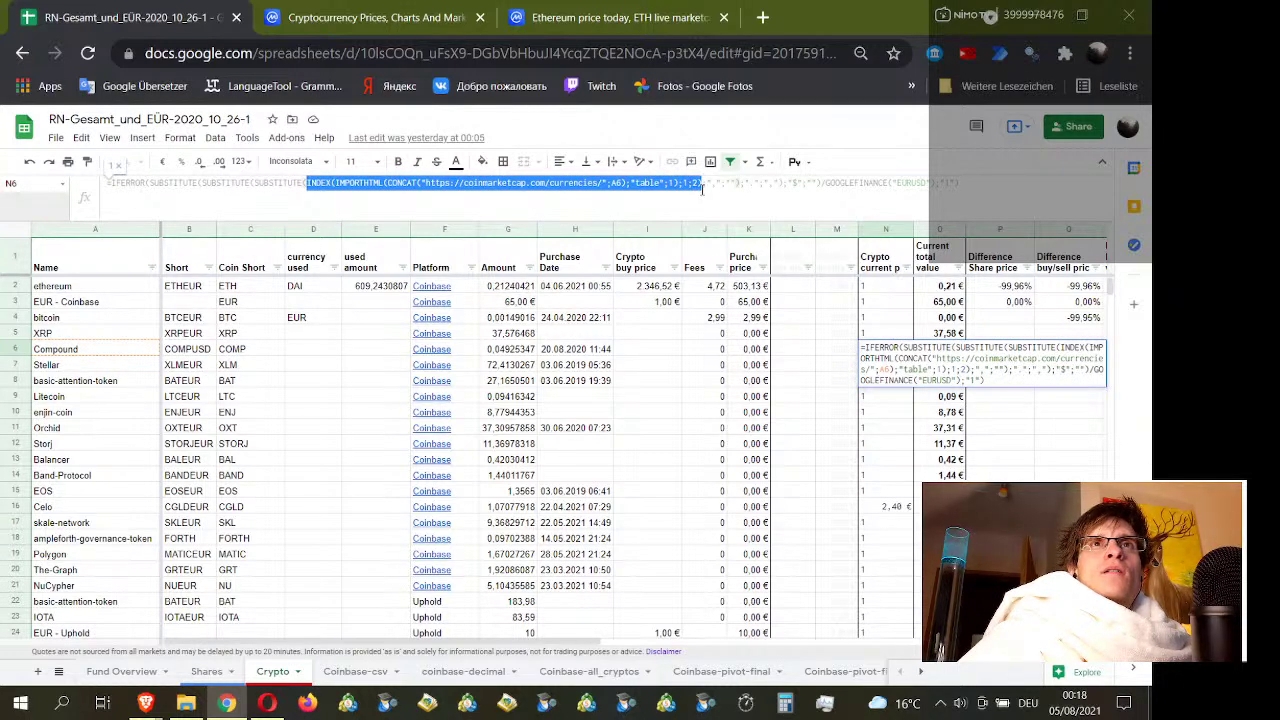
{"action": "left_click_drag", "start_coordinate": [703, 188], "coordinate": [704, 188]}
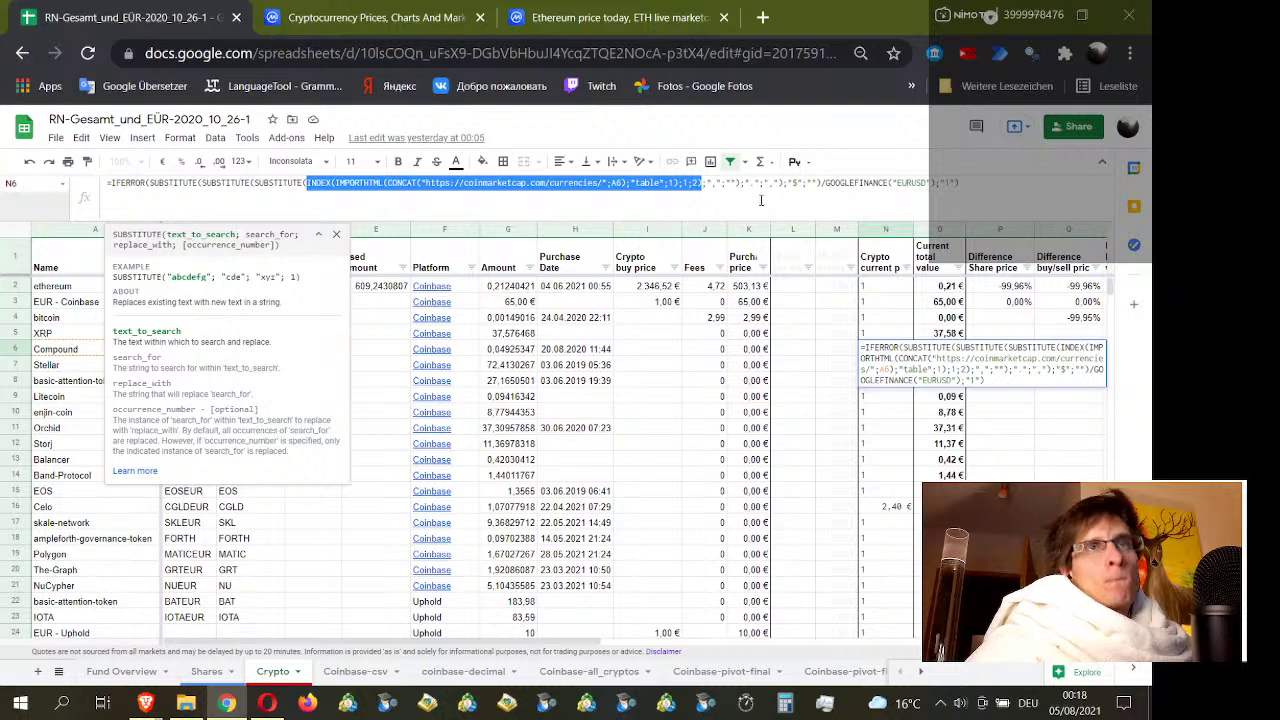
{"action": "left_click", "coordinate": [836, 349]}
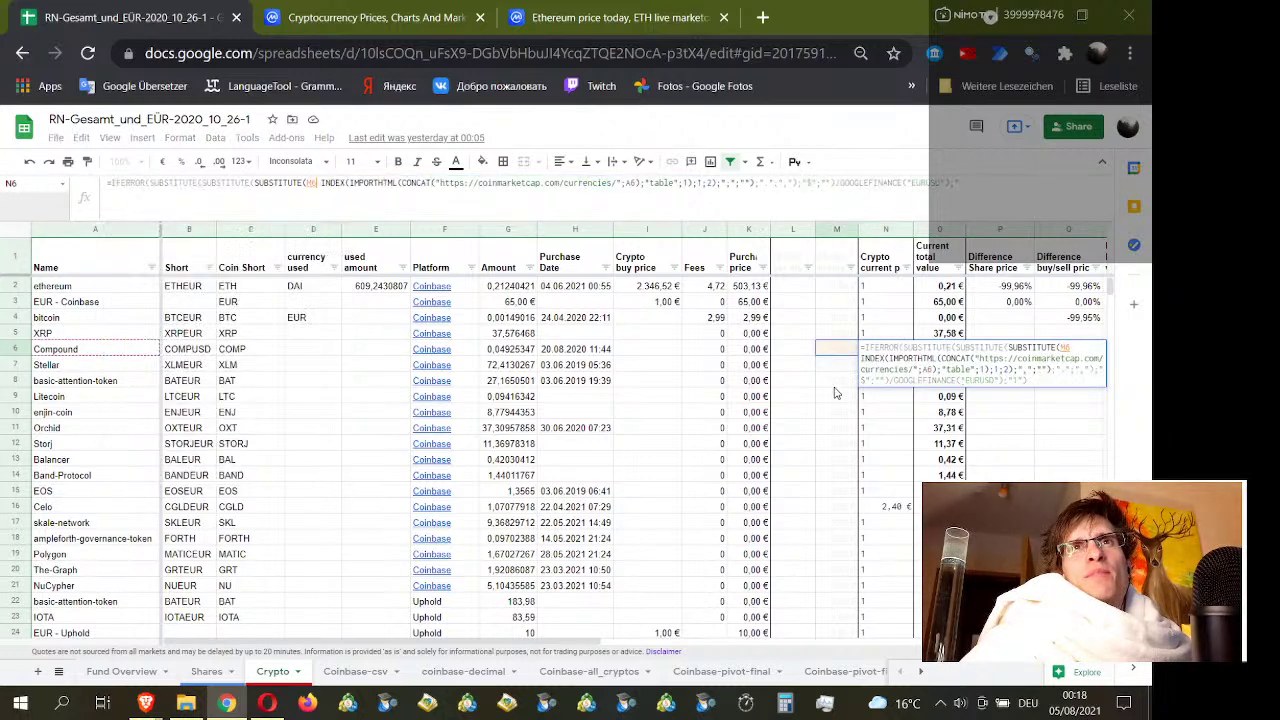
{"action": "scroll", "coordinate": [836, 393], "scroll_direction": "down", "scroll_amount": 8}
{"action": "left_click", "coordinate": [885, 413]}
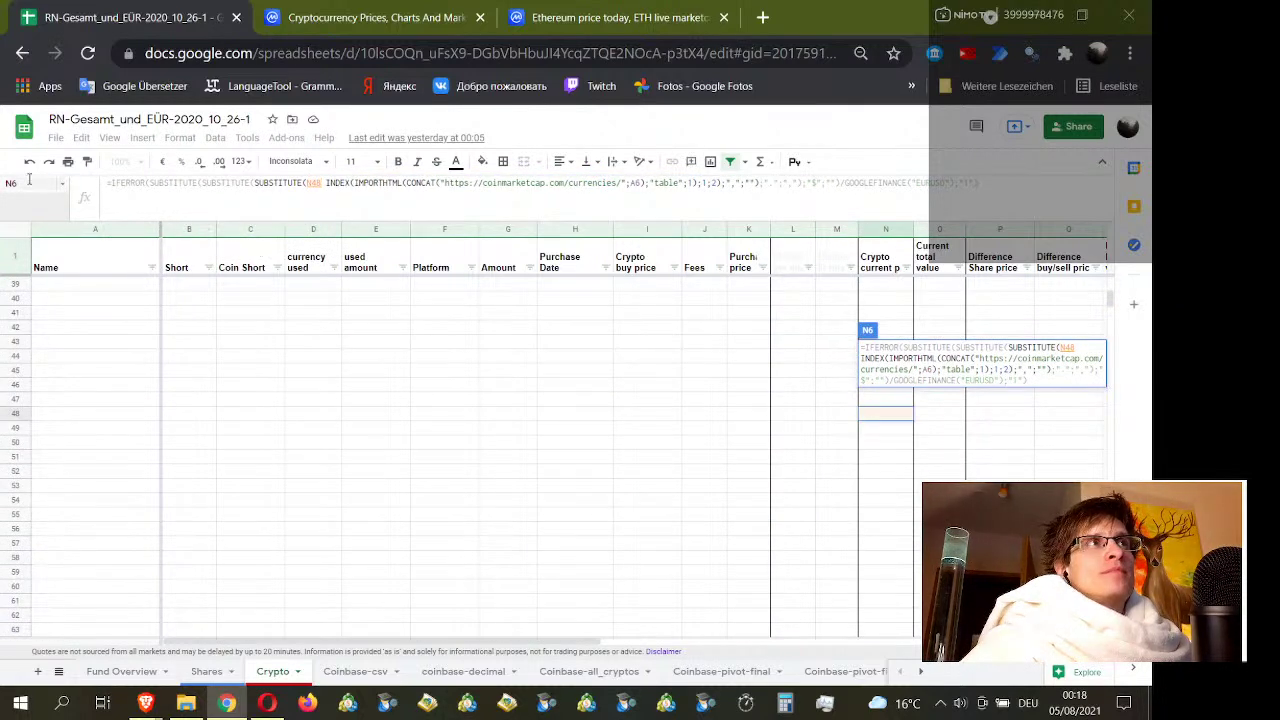
{"action": "left_click", "coordinate": [800, 372]}
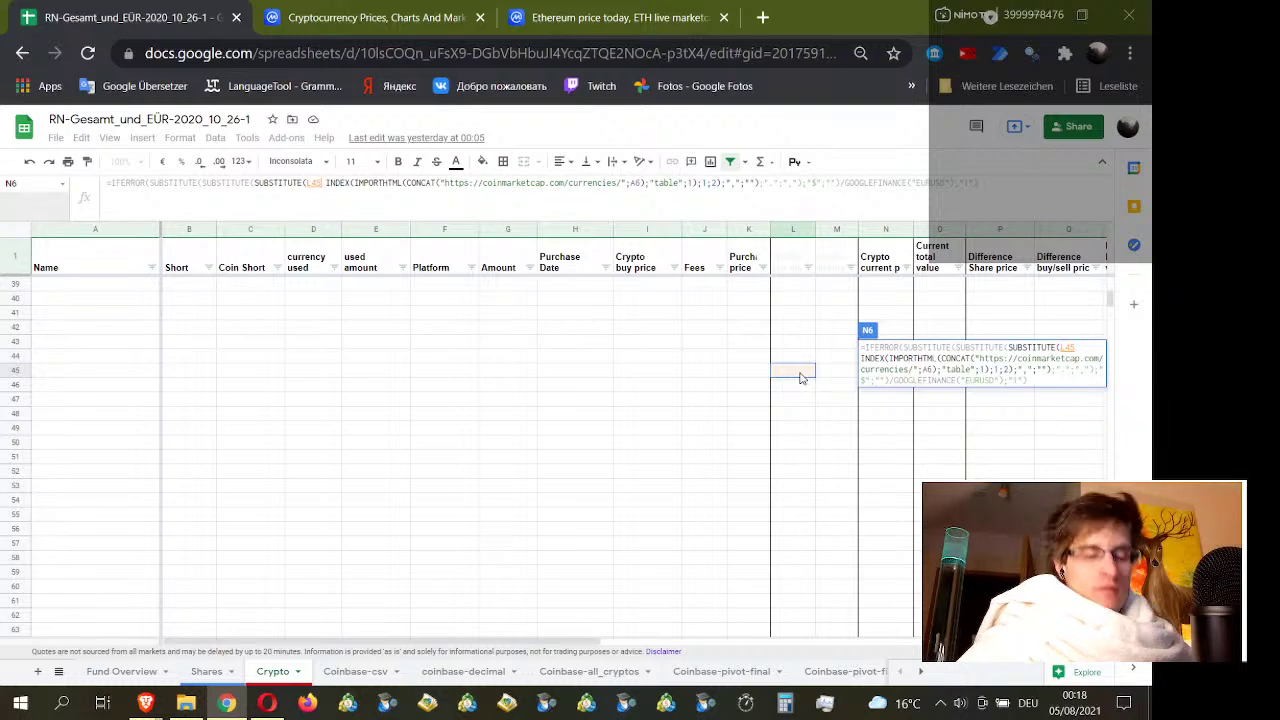
{"action": "key", "text": "Escape"}
{"action": "left_click", "coordinate": [800, 355]}
{"action": "scroll", "coordinate": [840, 378], "scroll_direction": "up", "scroll_amount": 4}
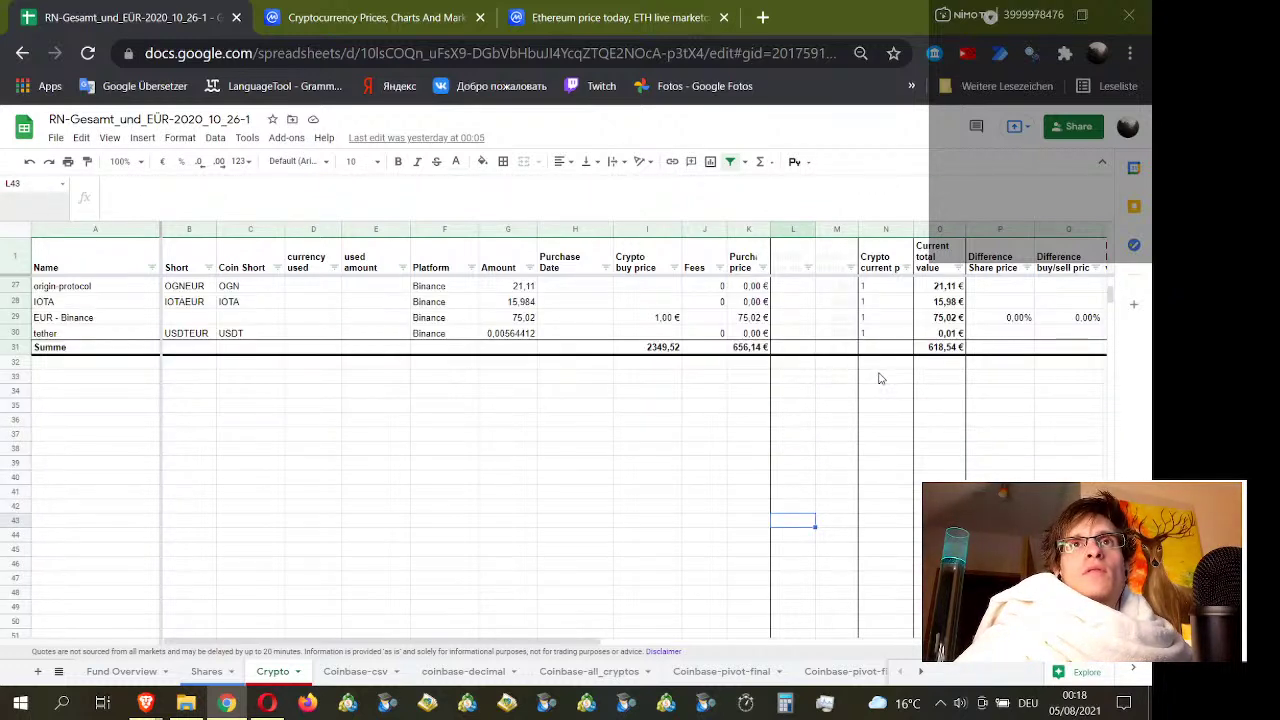
{"action": "left_click", "coordinate": [880, 378]}
{"action": "left_click", "coordinate": [338, 200]}
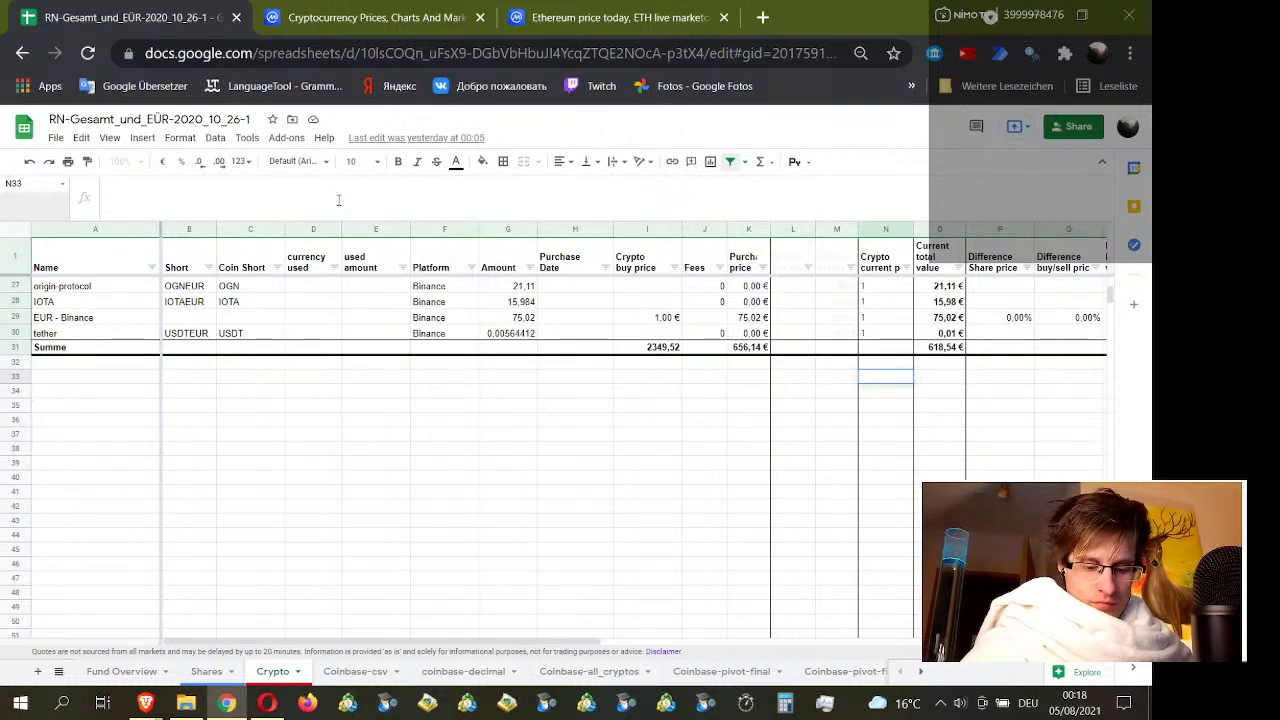
{"action": "key", "text": "ctrl+v"}
{"action": "key", "text": "Return"}
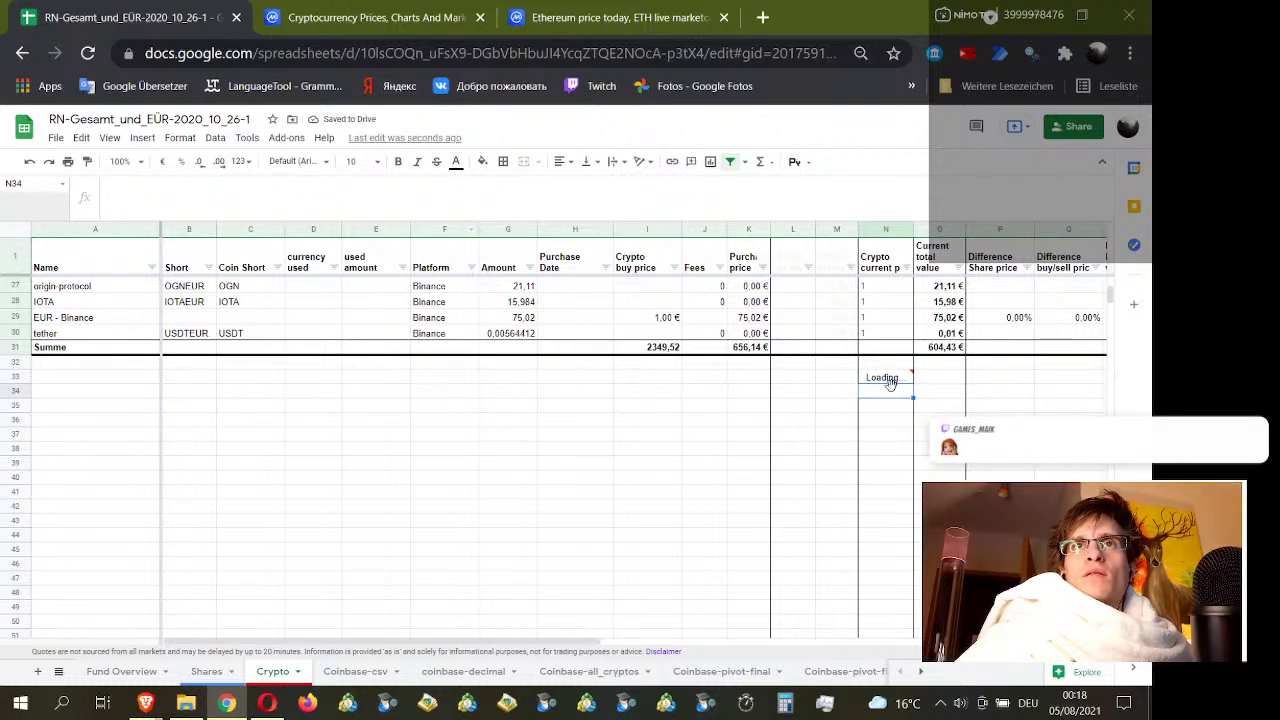
Step: Examine the test import in N33 alongside bitcoin's price formula and the other current prices in column N
{"action": "mouse_move", "coordinate": [901, 381]}
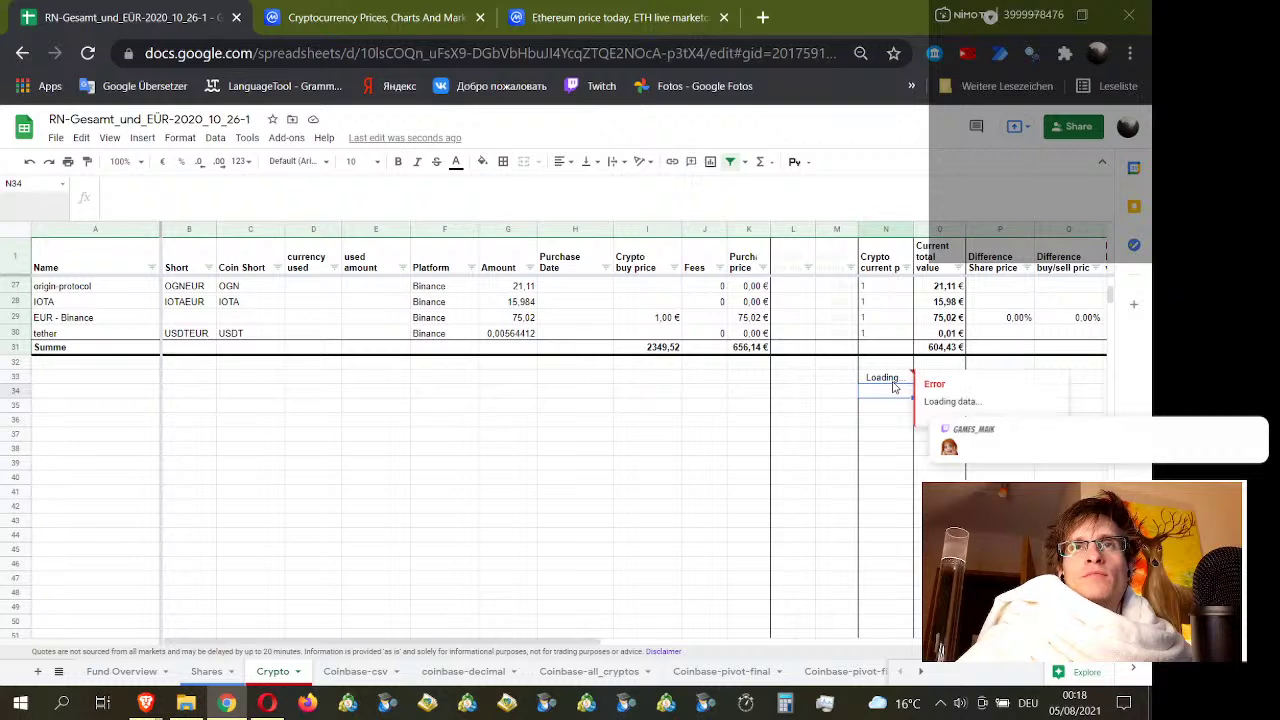
{"action": "left_click", "coordinate": [895, 381]}
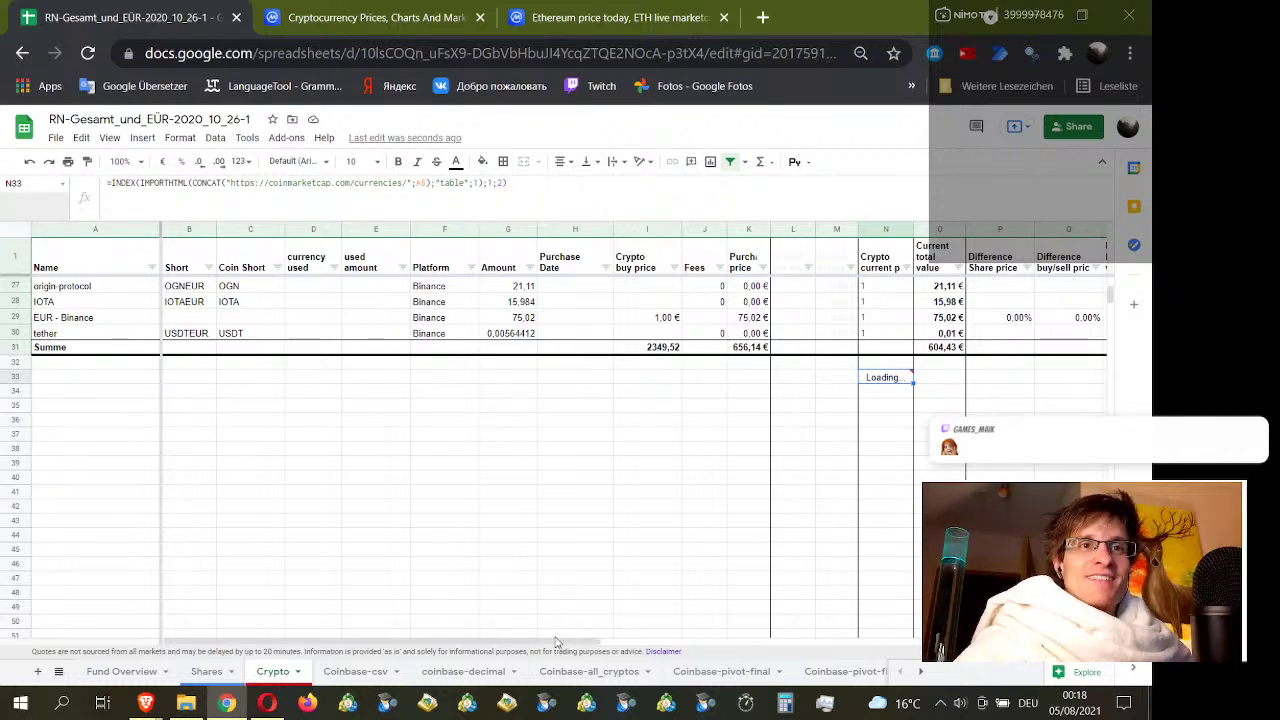
{"action": "left_click_drag", "start_coordinate": [566, 642], "coordinate": [662, 642]}
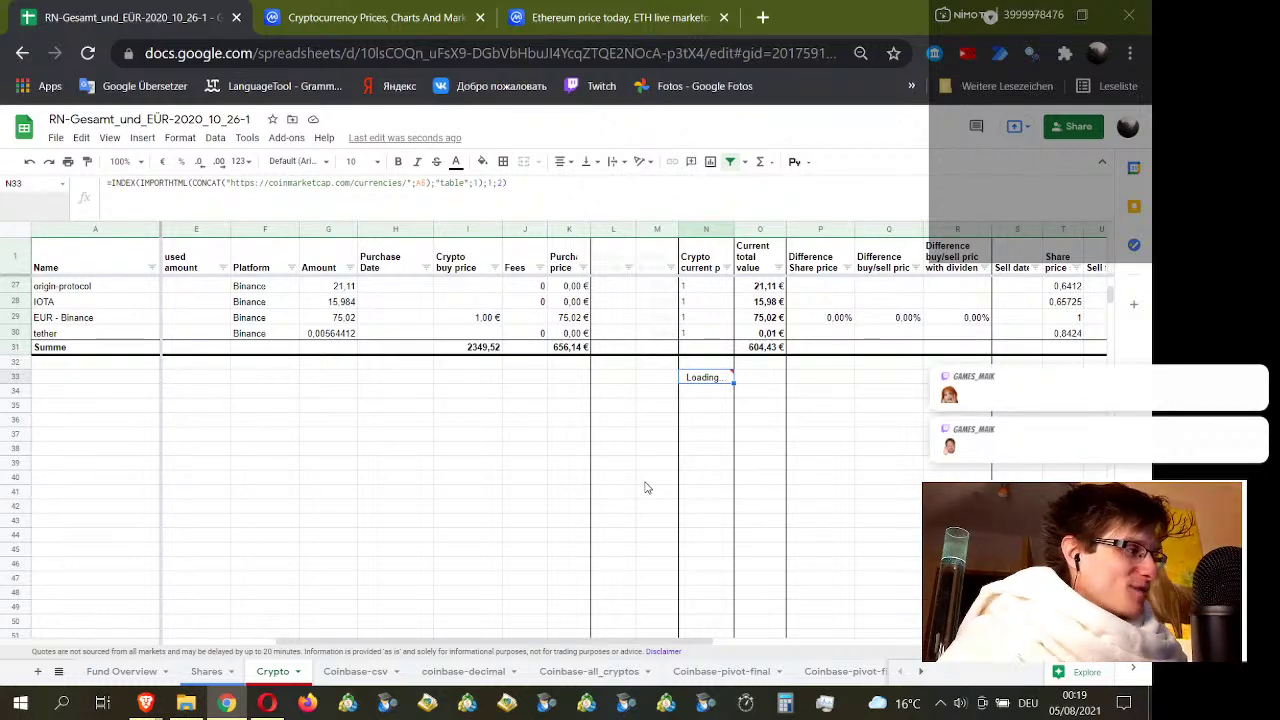
{"action": "scroll", "coordinate": [672, 418], "scroll_direction": "up", "scroll_amount": 2}
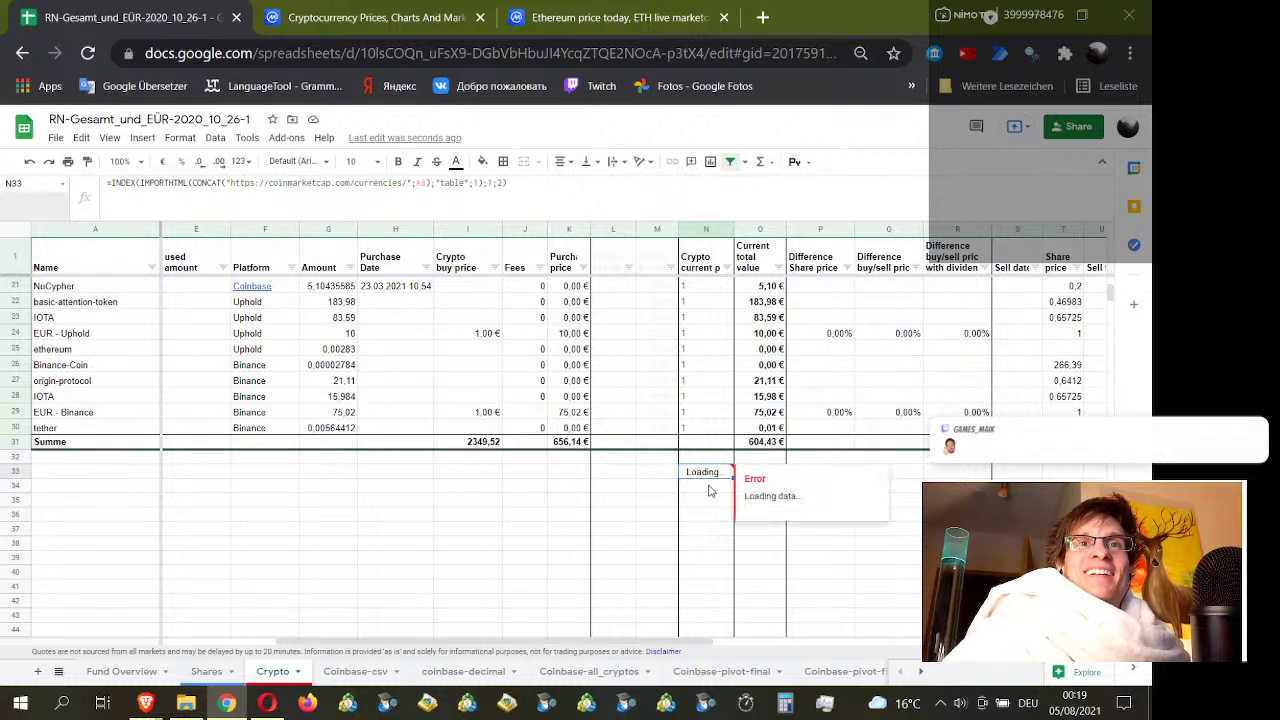
{"action": "left_click", "coordinate": [708, 489]}
{"action": "left_click", "coordinate": [712, 475]}
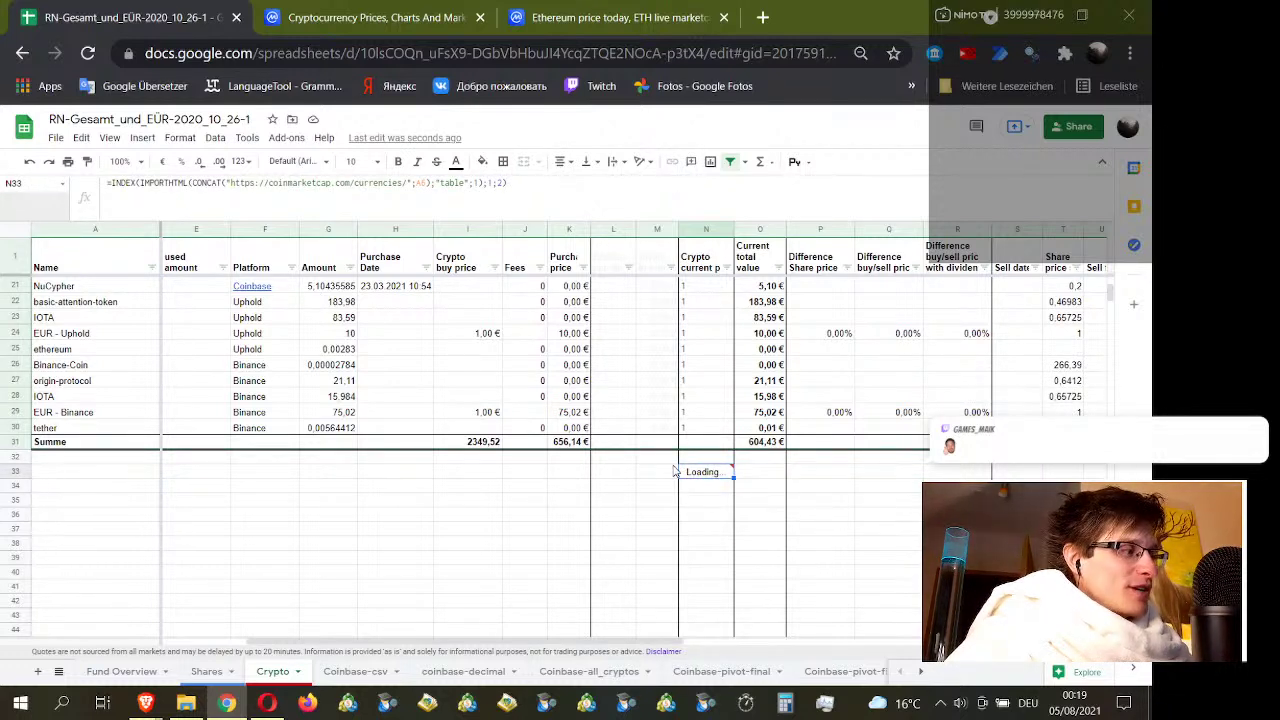
{"action": "scroll", "coordinate": [665, 469], "scroll_direction": "up", "scroll_amount": 6}
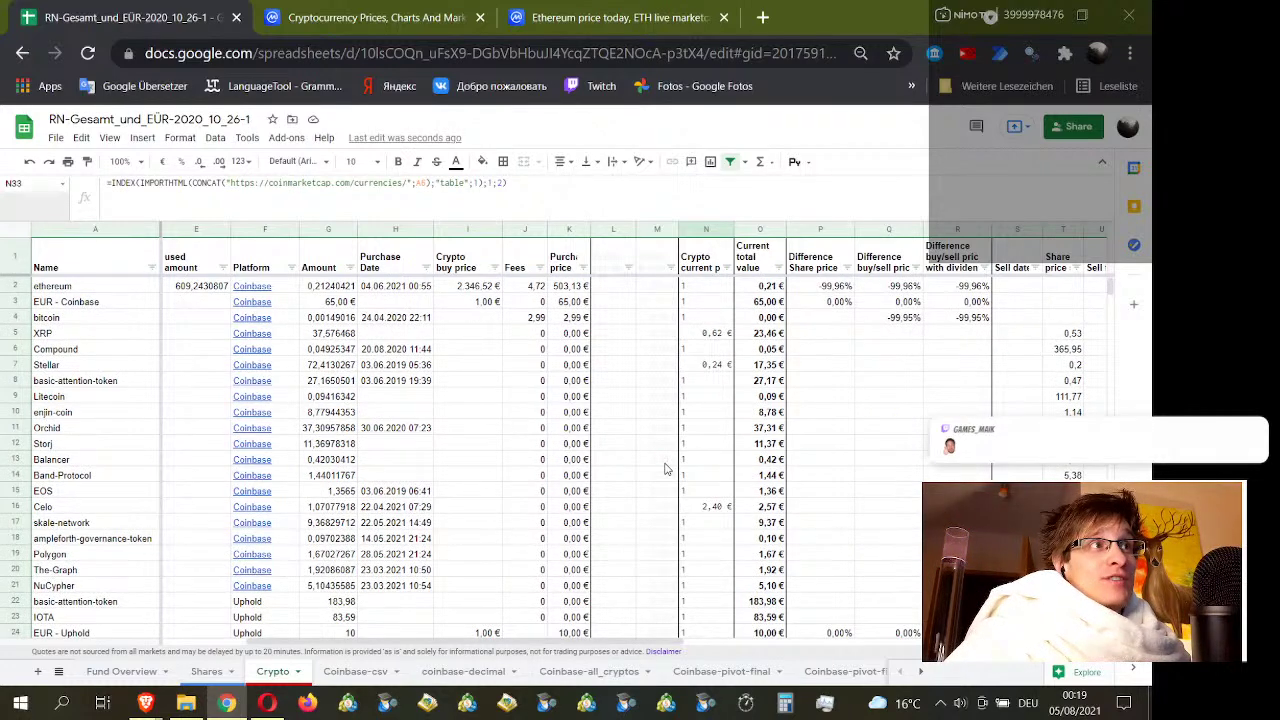
{"action": "left_click", "coordinate": [703, 318]}
{"action": "scroll", "coordinate": [733, 390], "scroll_direction": "down", "scroll_amount": 4}
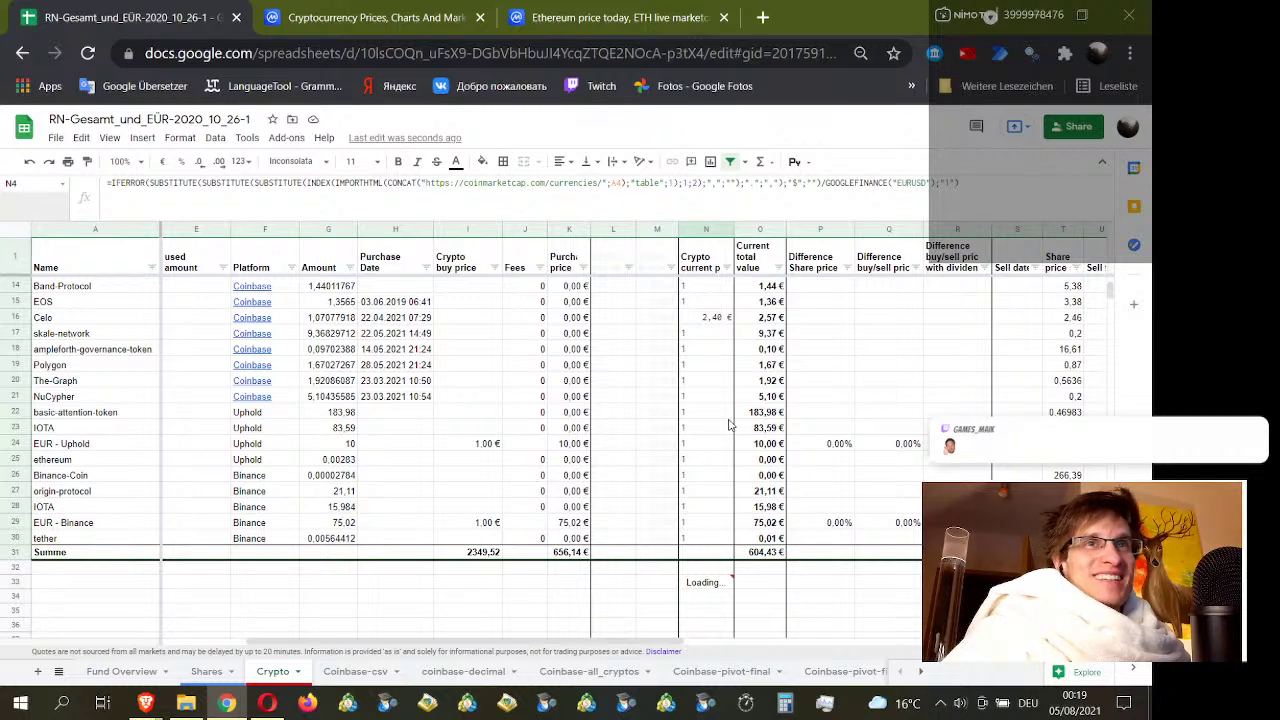
{"action": "left_click", "coordinate": [710, 585]}
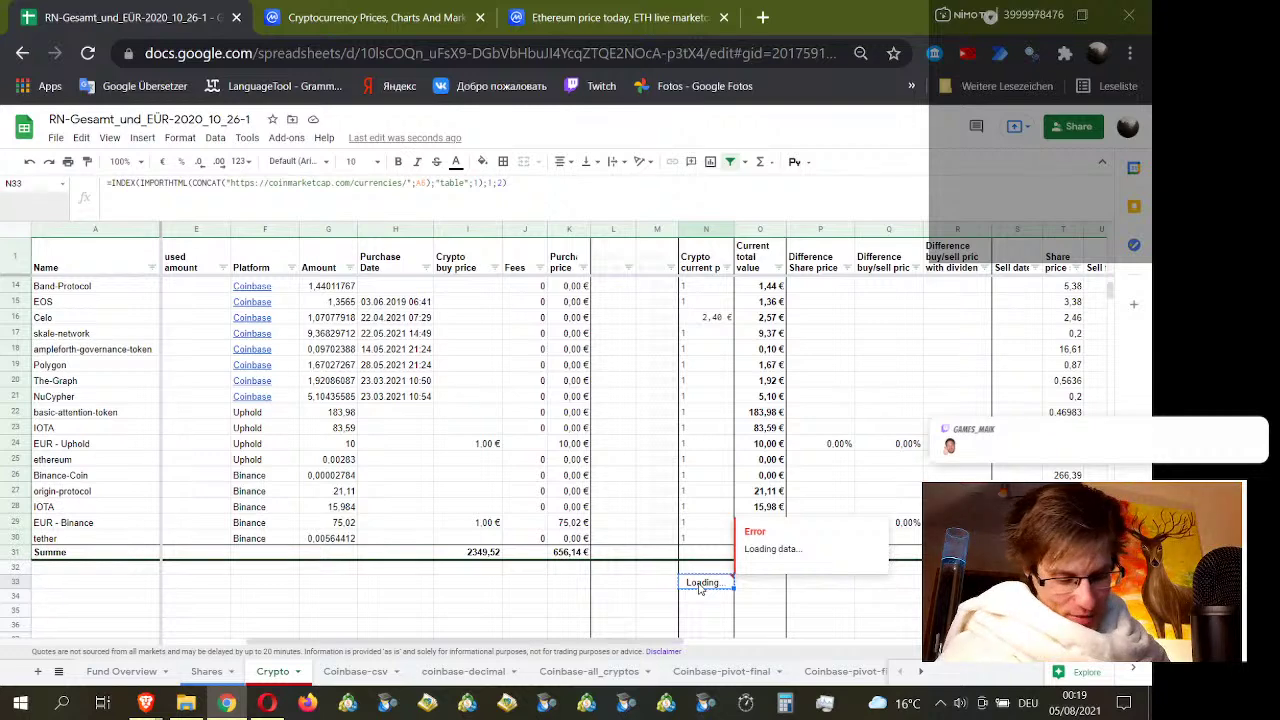
Step: Reload the spreadsheet and check the current price formulas for Ethereum and EUR - Coinbase
{"action": "key", "text": "F5"}
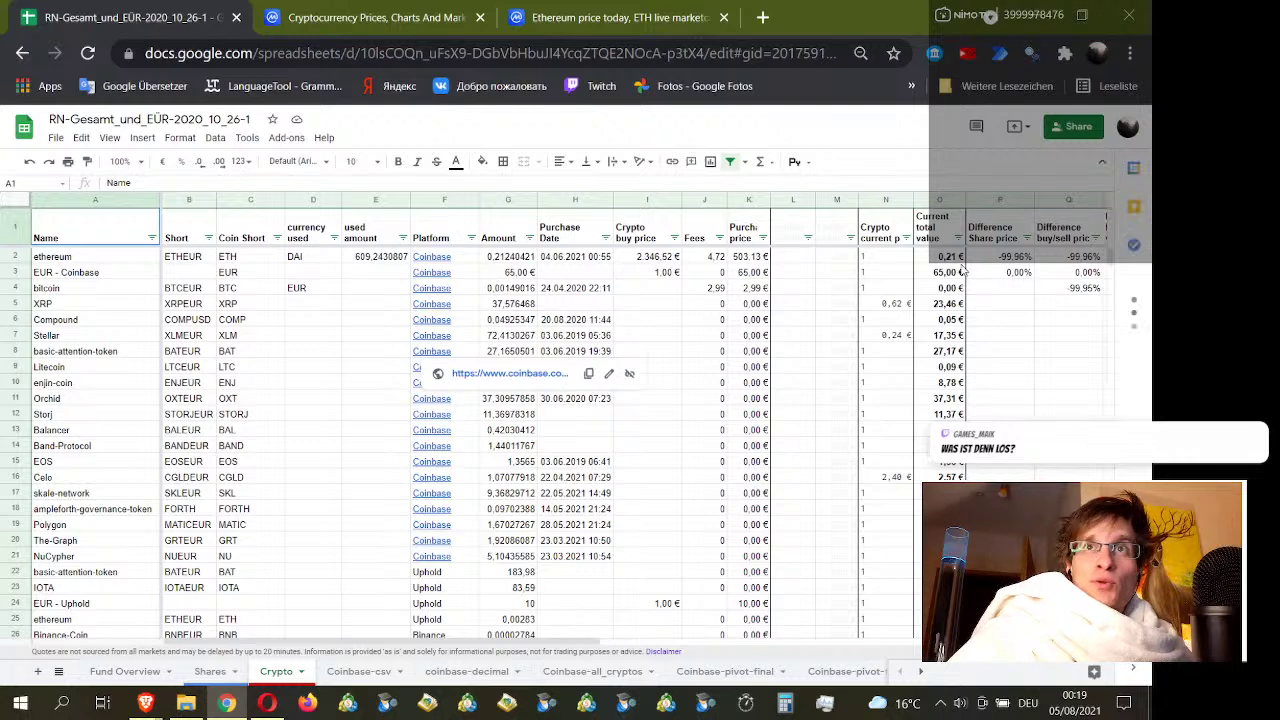
{"action": "left_click_drag", "start_coordinate": [897, 259], "coordinate": [893, 277]}
{"action": "left_click", "coordinate": [891, 263]}
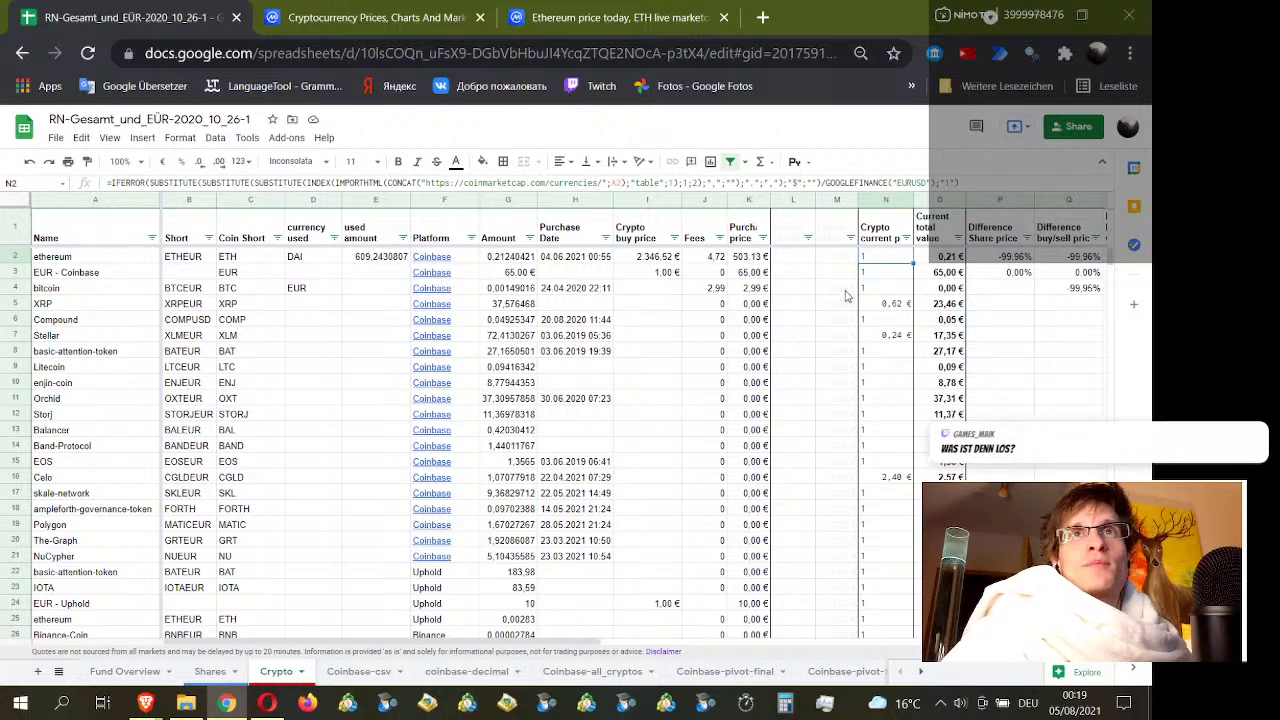
{"action": "left_click", "coordinate": [884, 274]}
{"action": "left_click", "coordinate": [886, 263]}
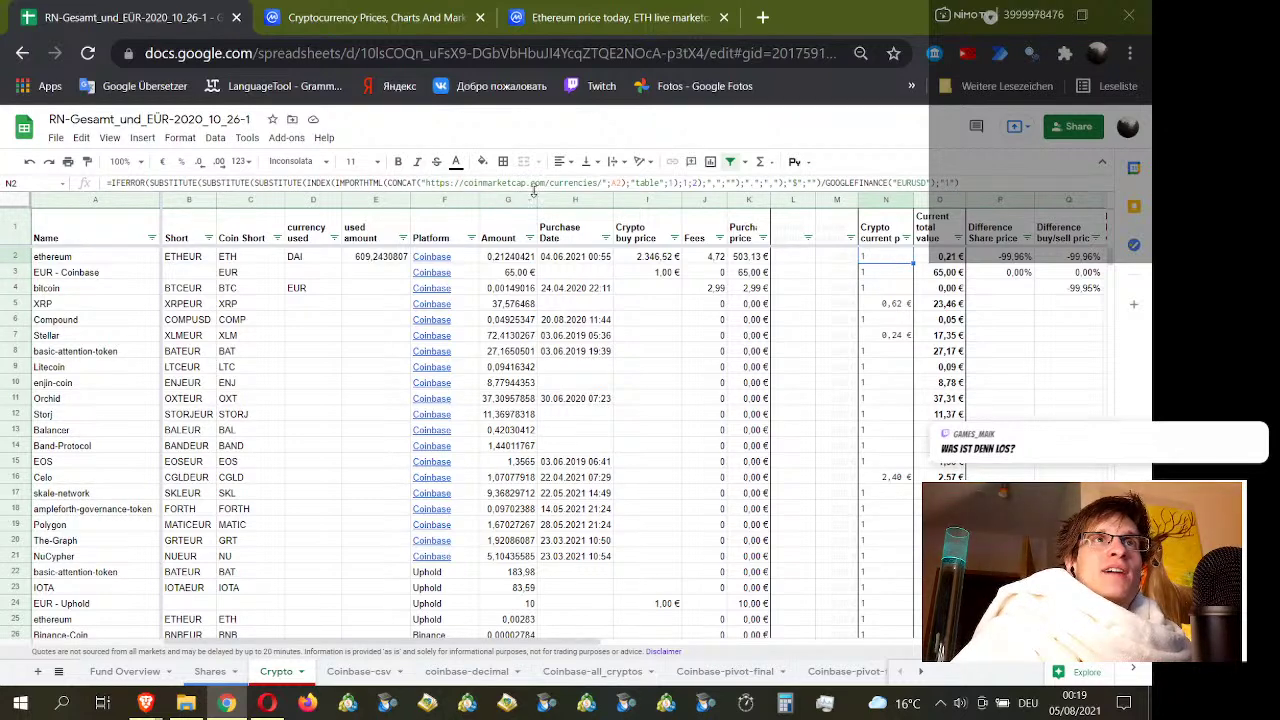
Step: Examine the CoinMarketCap address inside Ethereum's N2 formula and look through the current price cells from Stellar up to Ethereum
{"action": "left_click_drag", "start_coordinate": [593, 181], "coordinate": [432, 181]}
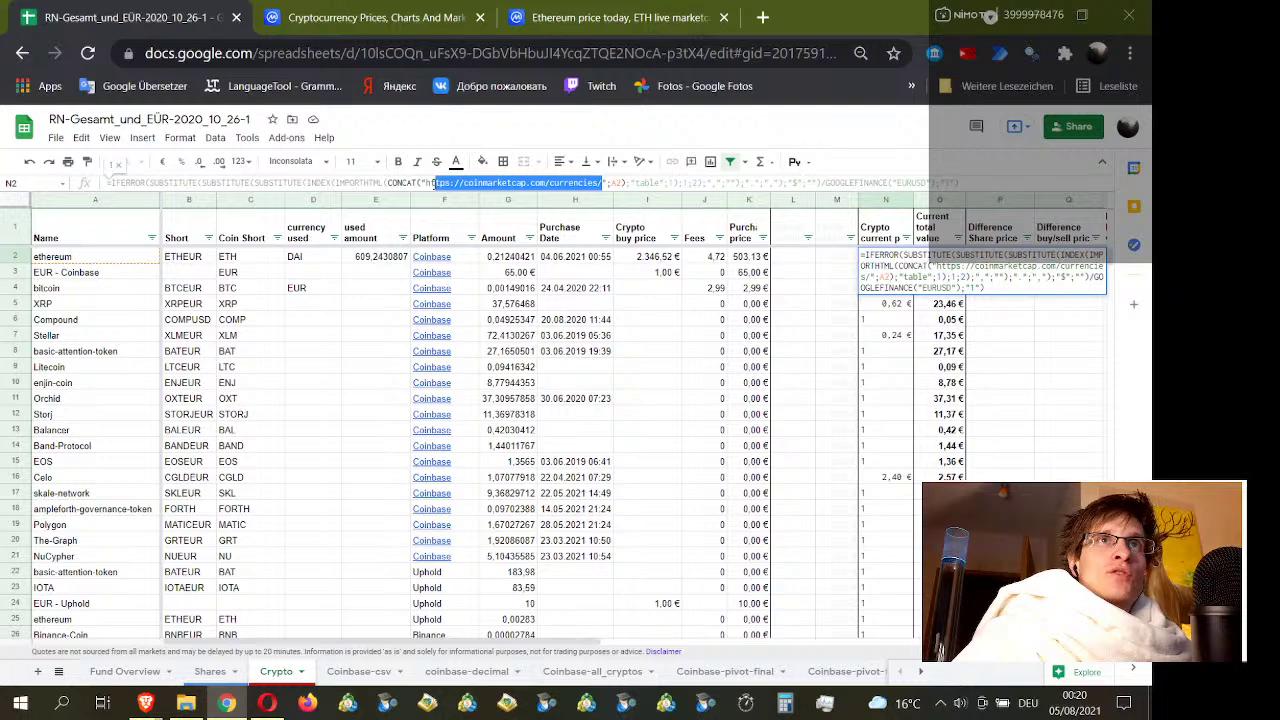
{"action": "left_click", "coordinate": [895, 338]}
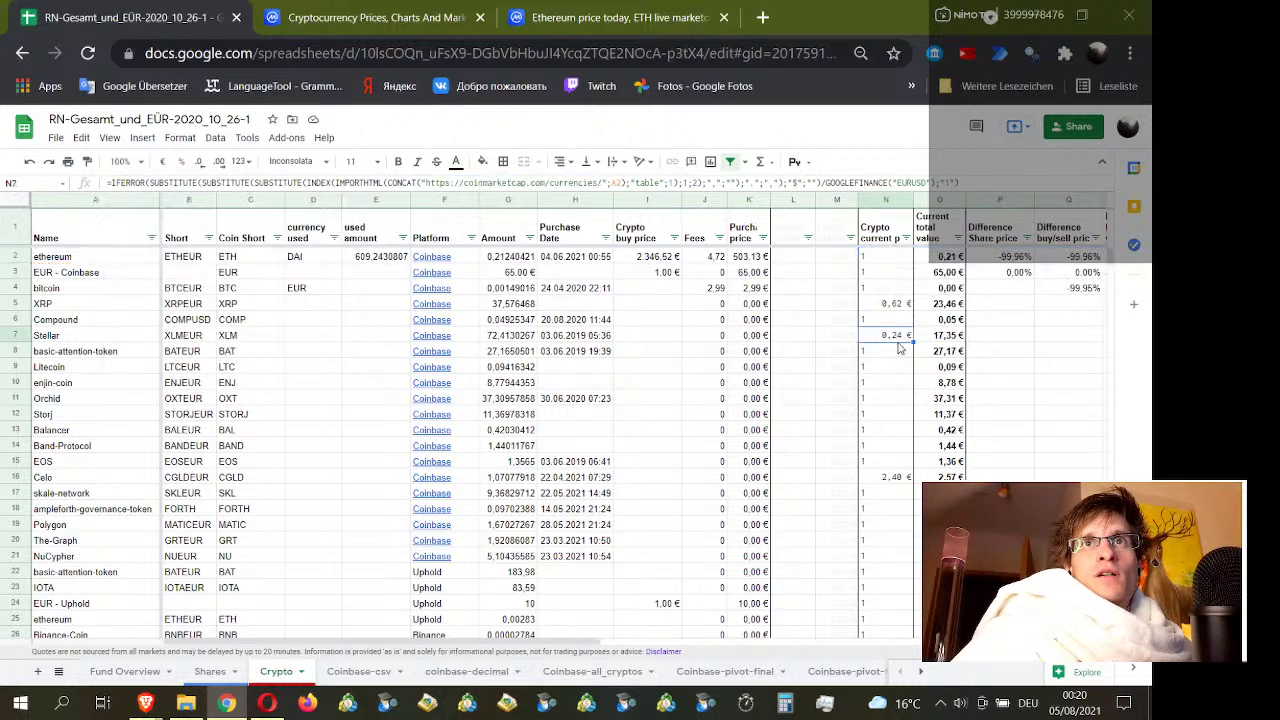
{"action": "key", "text": "Up"}
{"action": "key", "text": "Up"}
{"action": "key", "text": "Up"}
{"action": "key", "text": "Up"}
{"action": "key", "text": "Up"}
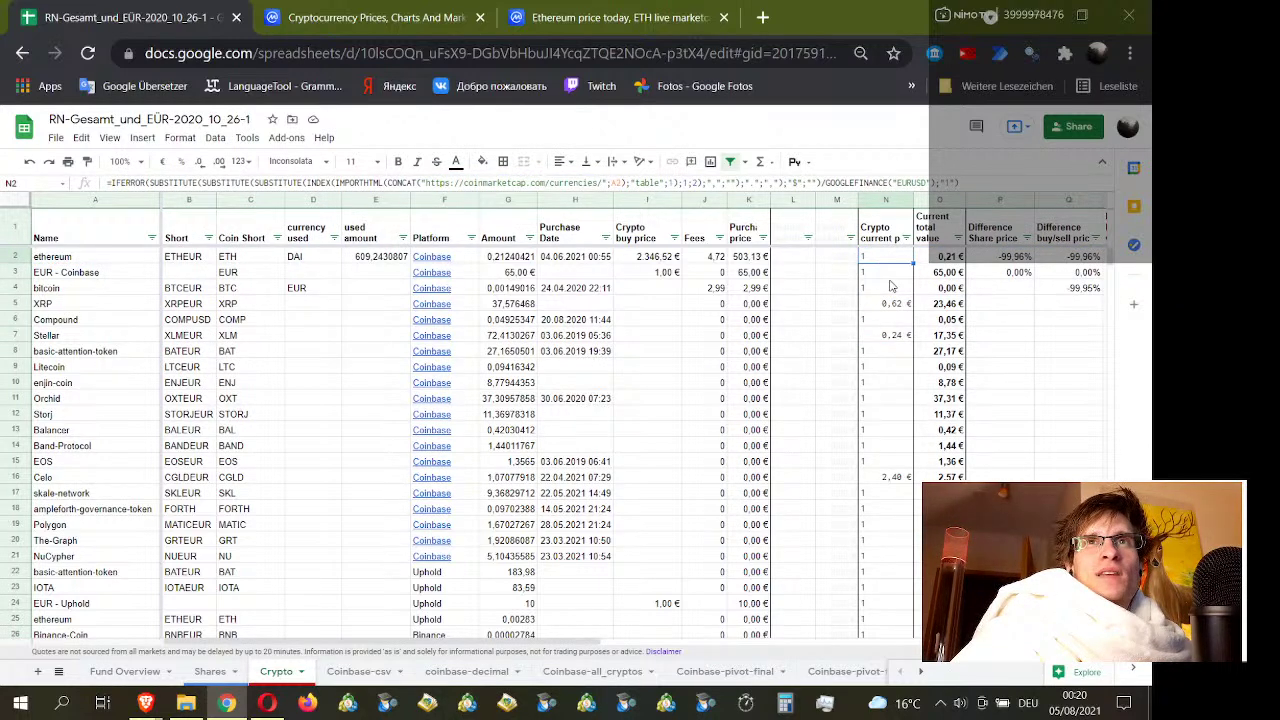
Step: Delete the test import formula from N33 below the Summe row of the Crypto sheet
{"action": "scroll", "coordinate": [891, 300], "scroll_direction": "down", "scroll_amount": 5}
{"action": "left_click", "coordinate": [903, 352]}
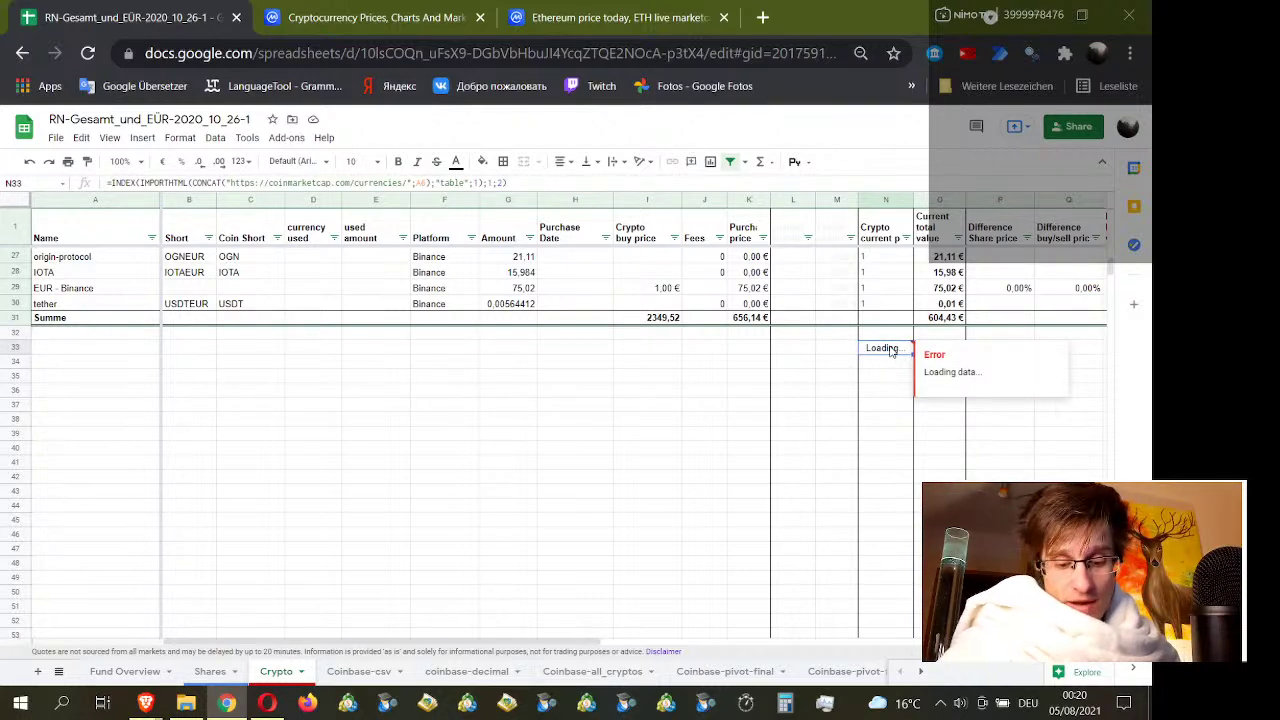
{"action": "key", "text": "Delete"}
{"action": "left_click", "coordinate": [788, 434]}
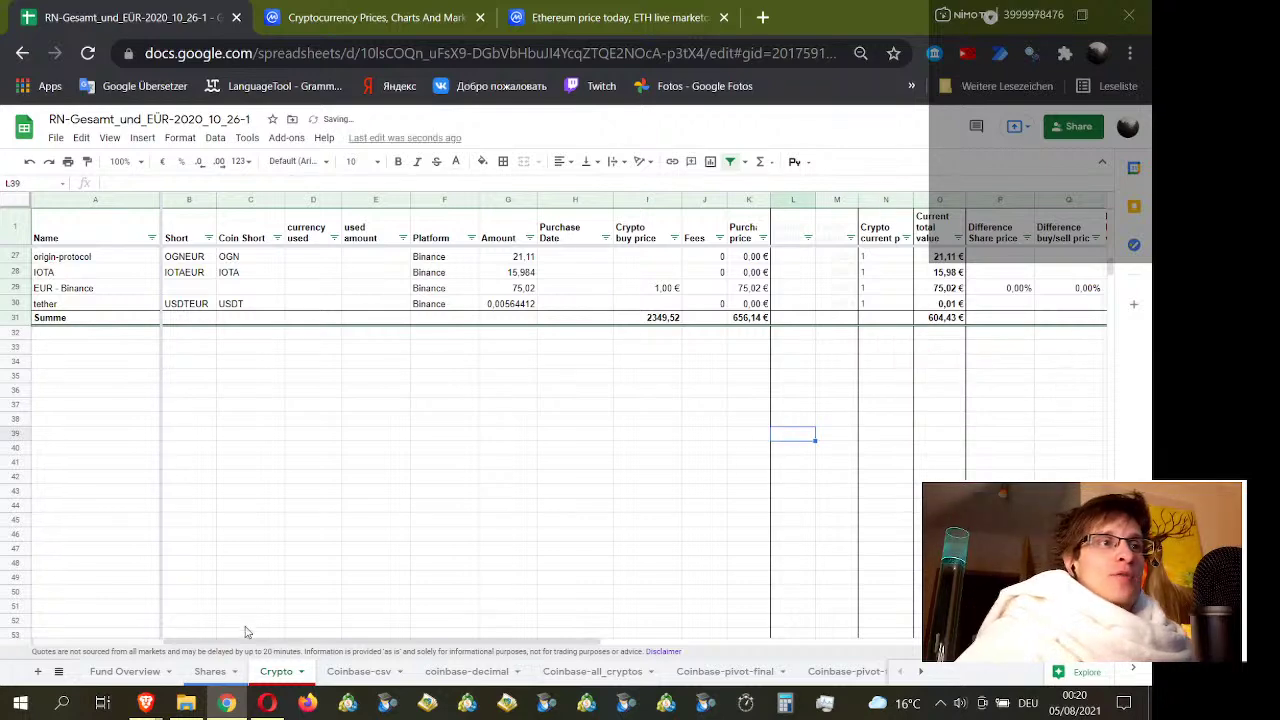
Step: Check Crypto's change in percent and current value formulas on the Fund Overview sheet
{"action": "left_click", "coordinate": [212, 672]}
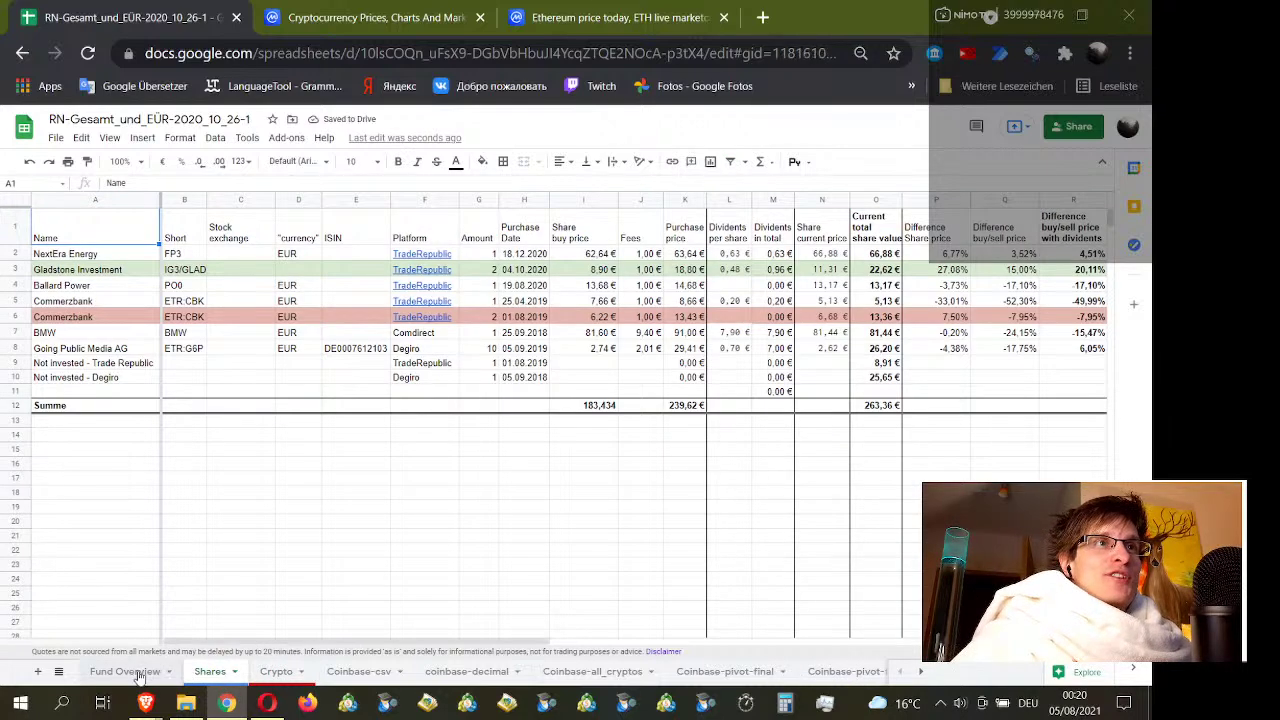
{"action": "left_click", "coordinate": [138, 673]}
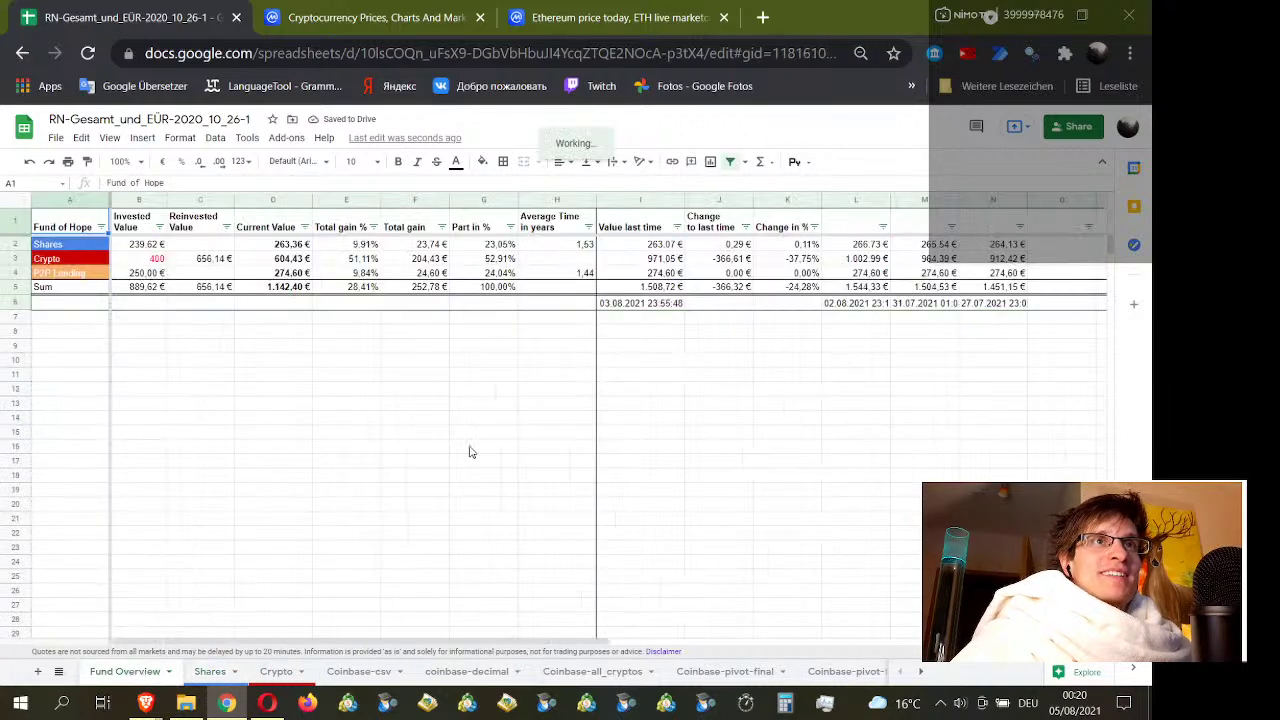
{"action": "left_click", "coordinate": [814, 262]}
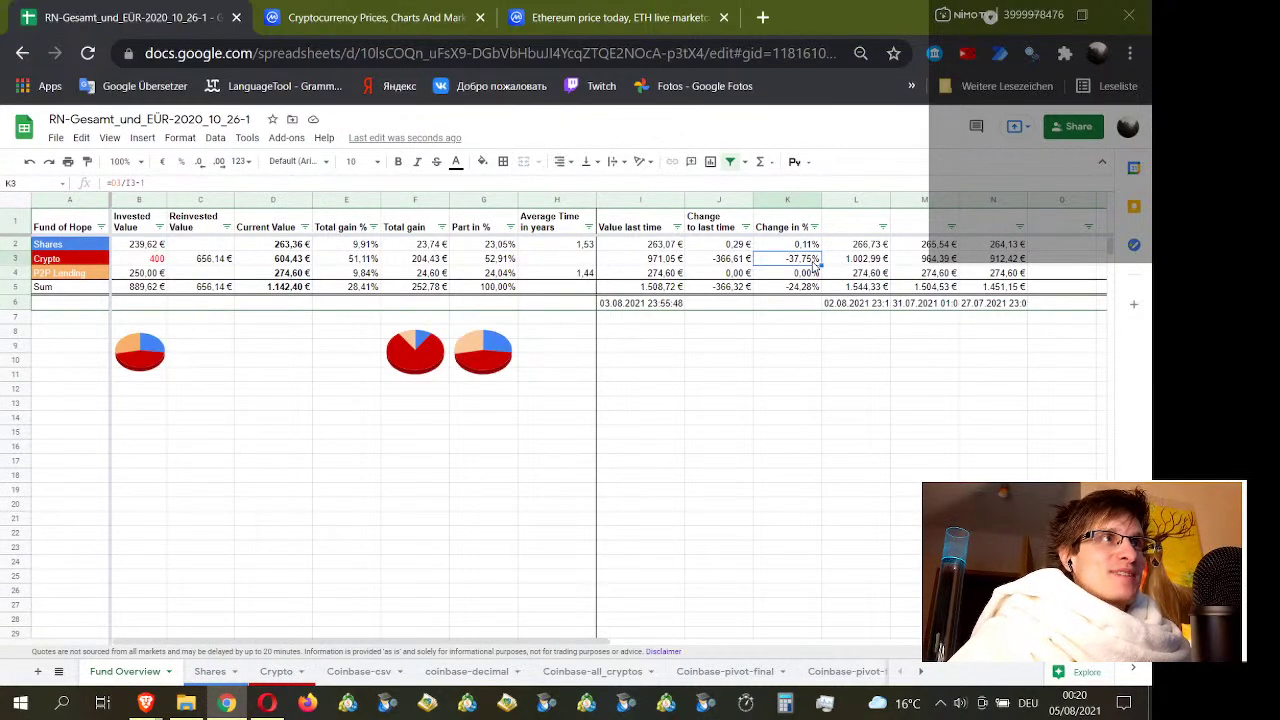
{"action": "left_click", "coordinate": [302, 261]}
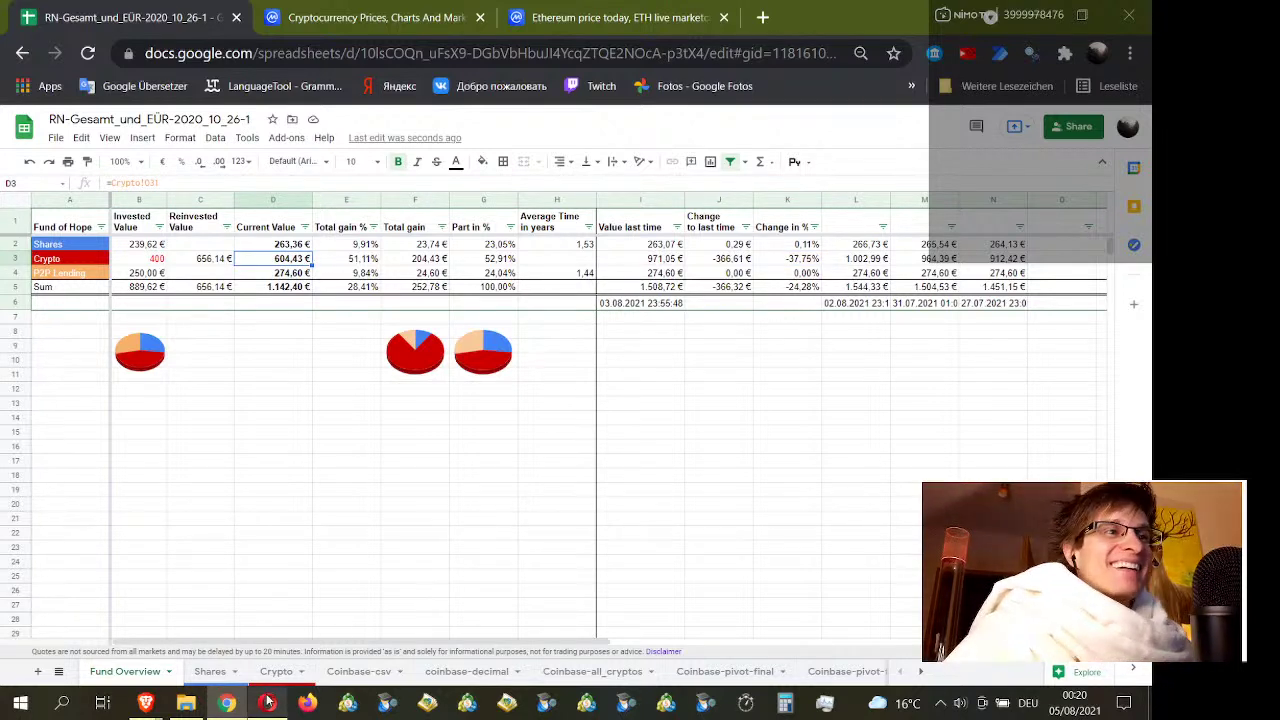
{"action": "mouse_move", "coordinate": [268, 703]}
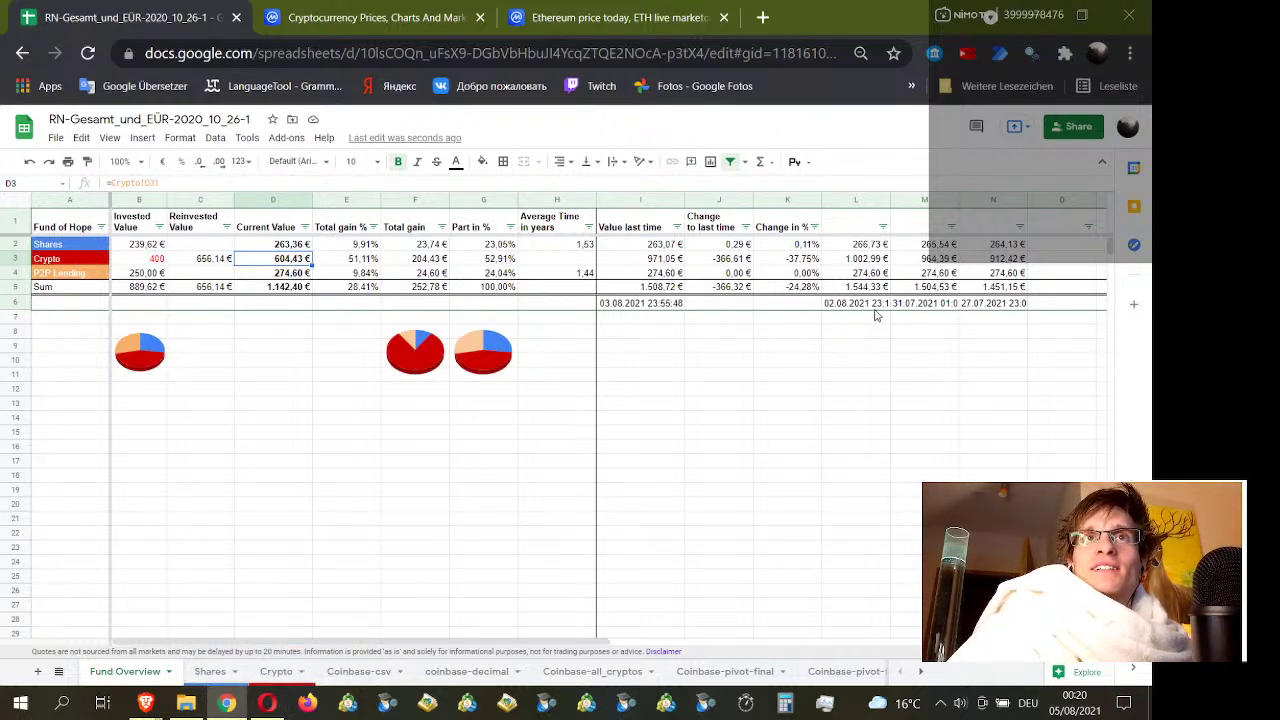
{"action": "left_click", "coordinate": [666, 342]}
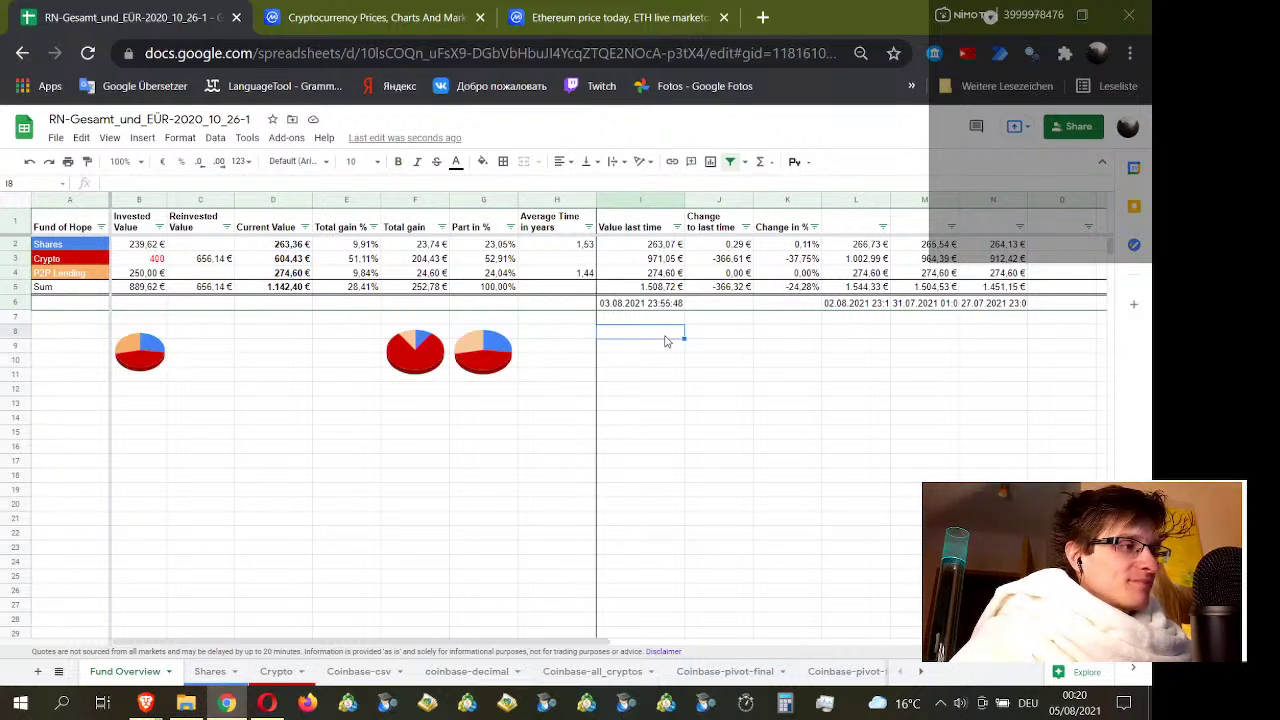
{"action": "left_click", "coordinate": [724, 339]}
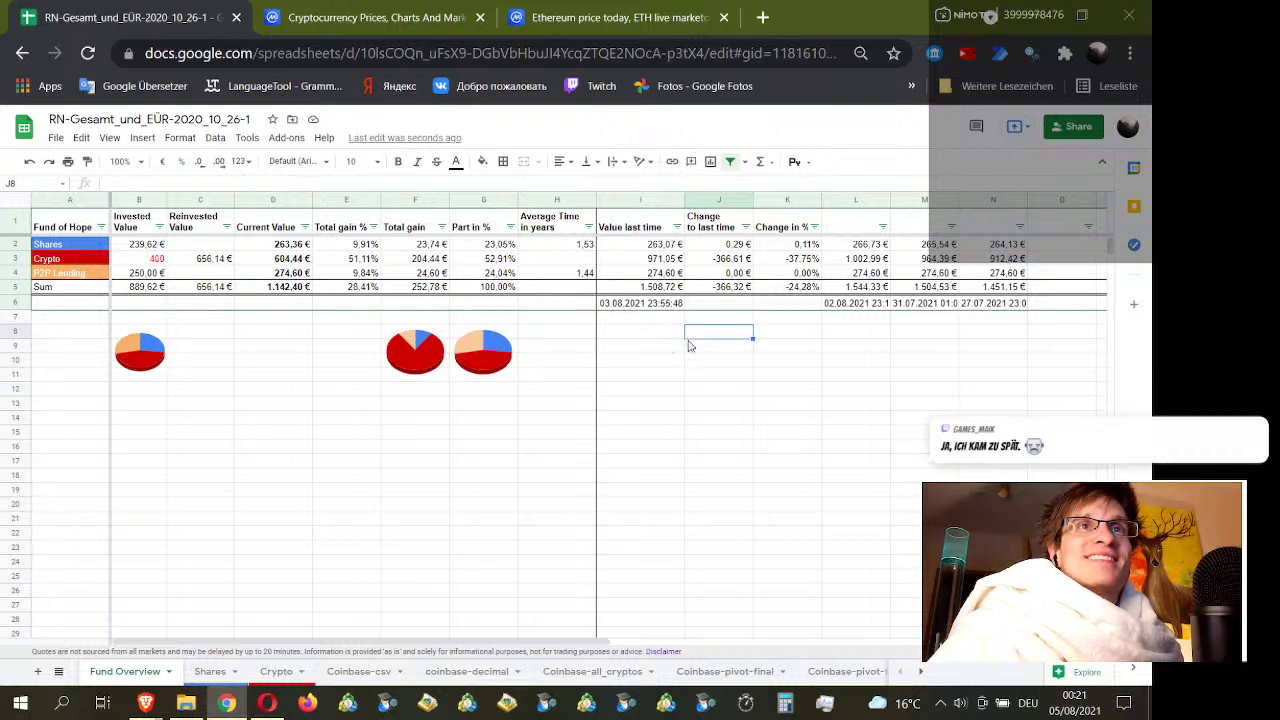
{"action": "left_click", "coordinate": [656, 337]}
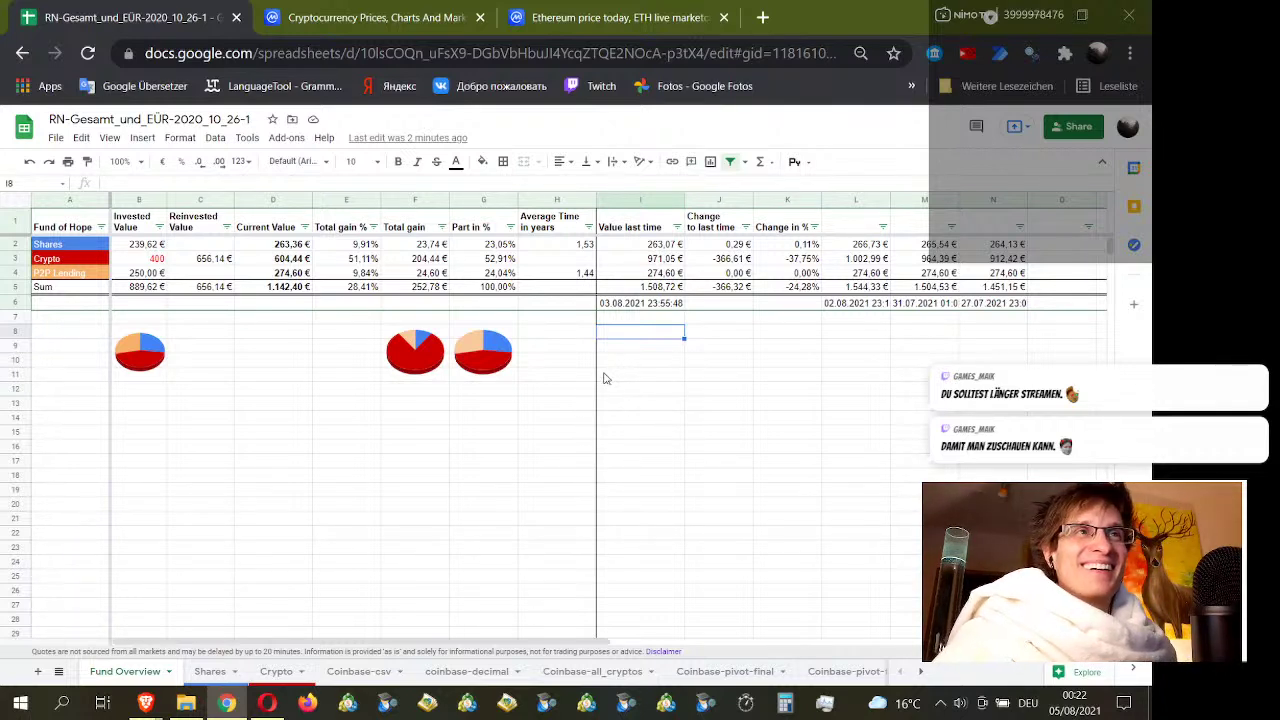
{"action": "left_click", "coordinate": [658, 362]}
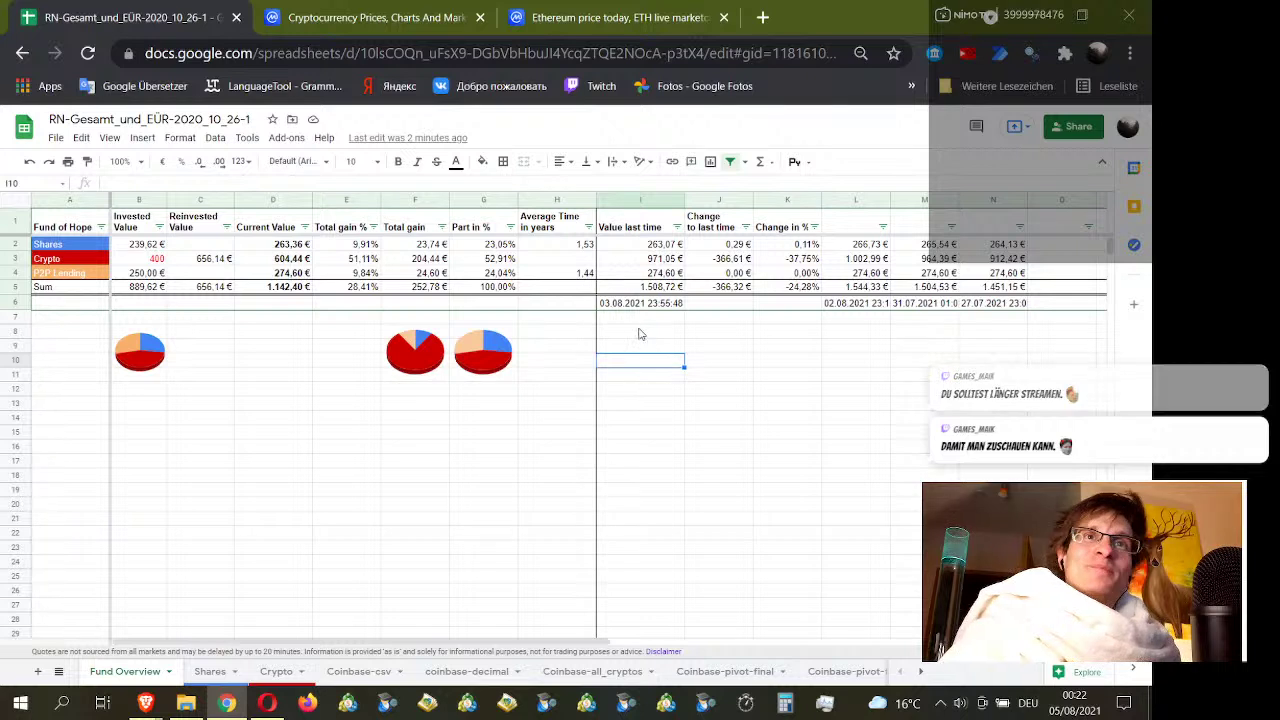
{"action": "left_click", "coordinate": [641, 333]}
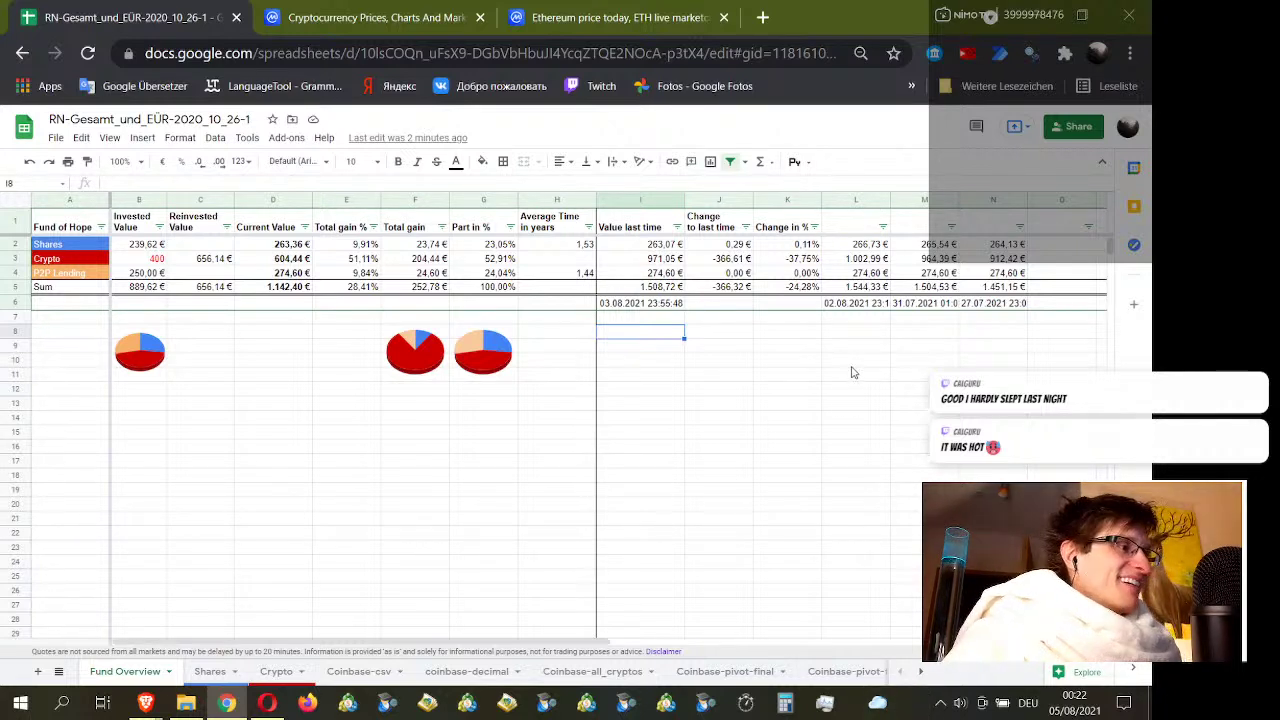
Step: Search the web for "16 grad in fahrenheit", compare the weather in Celsius and Fahrenheit, and close the search page
{"action": "left_click", "coordinate": [763, 19]}
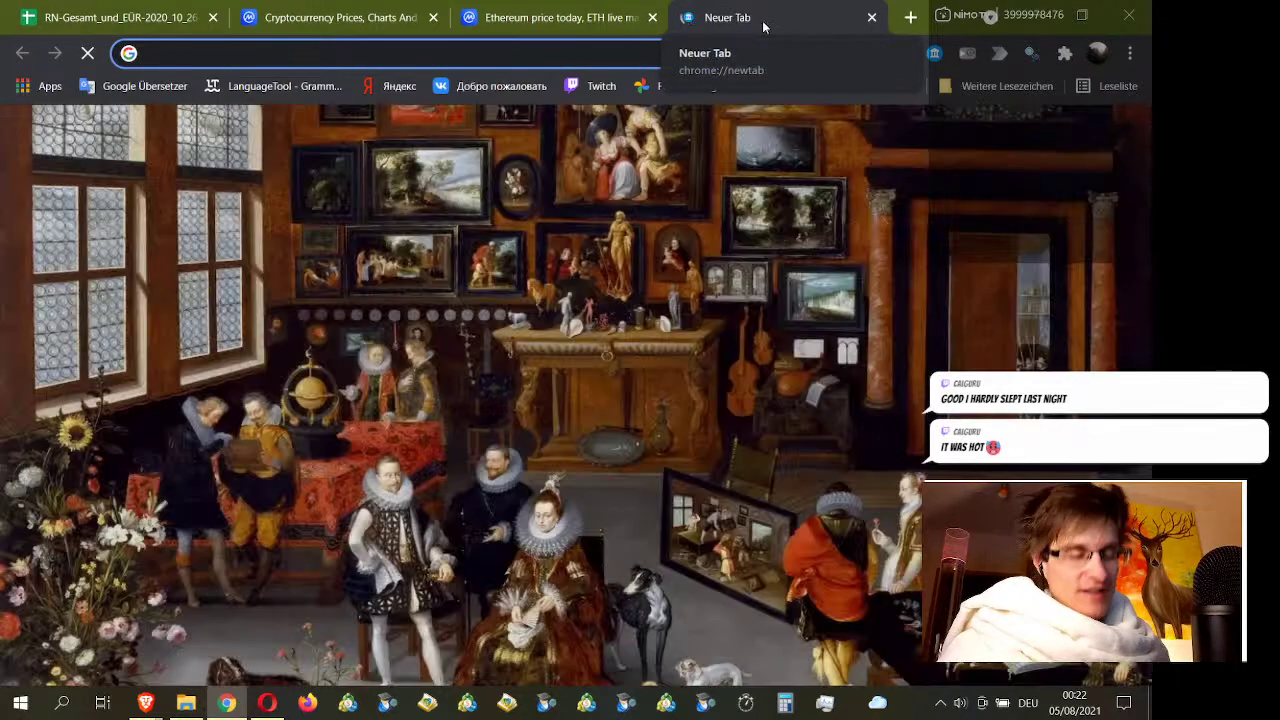
{"action": "type", "text": "16 gr"}
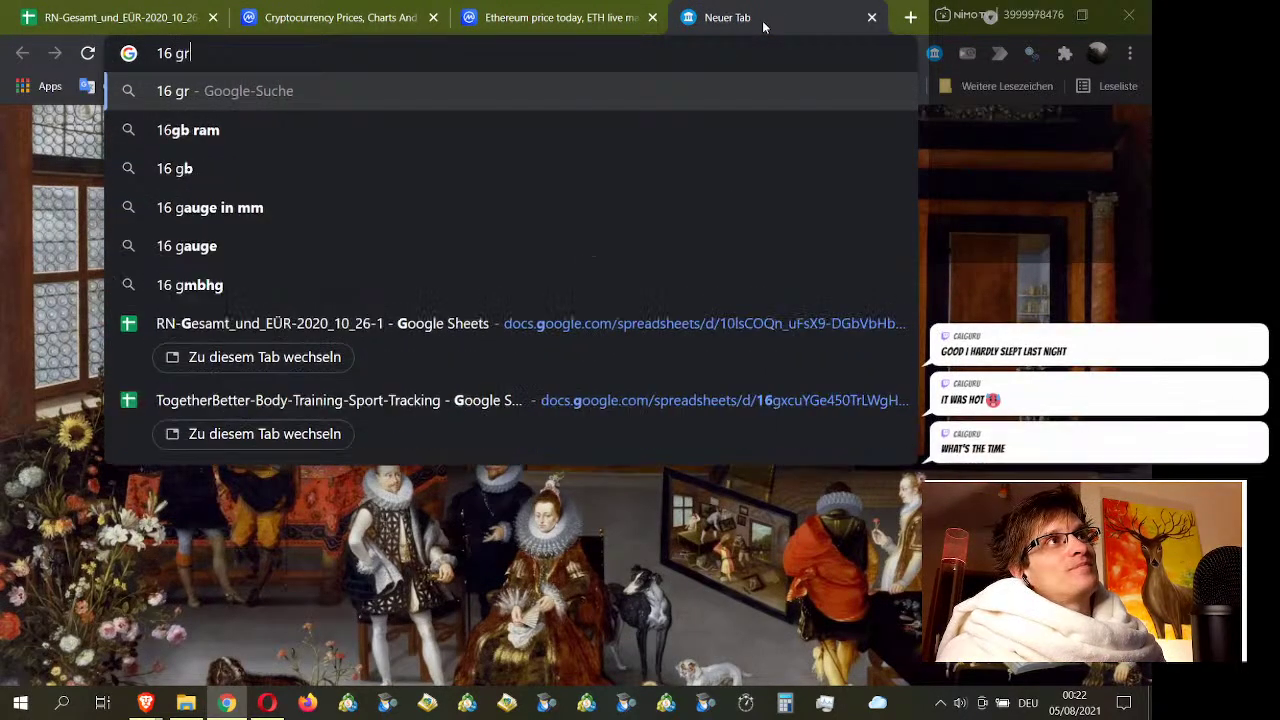
{"action": "type", "text": "ad in fahrenh"}
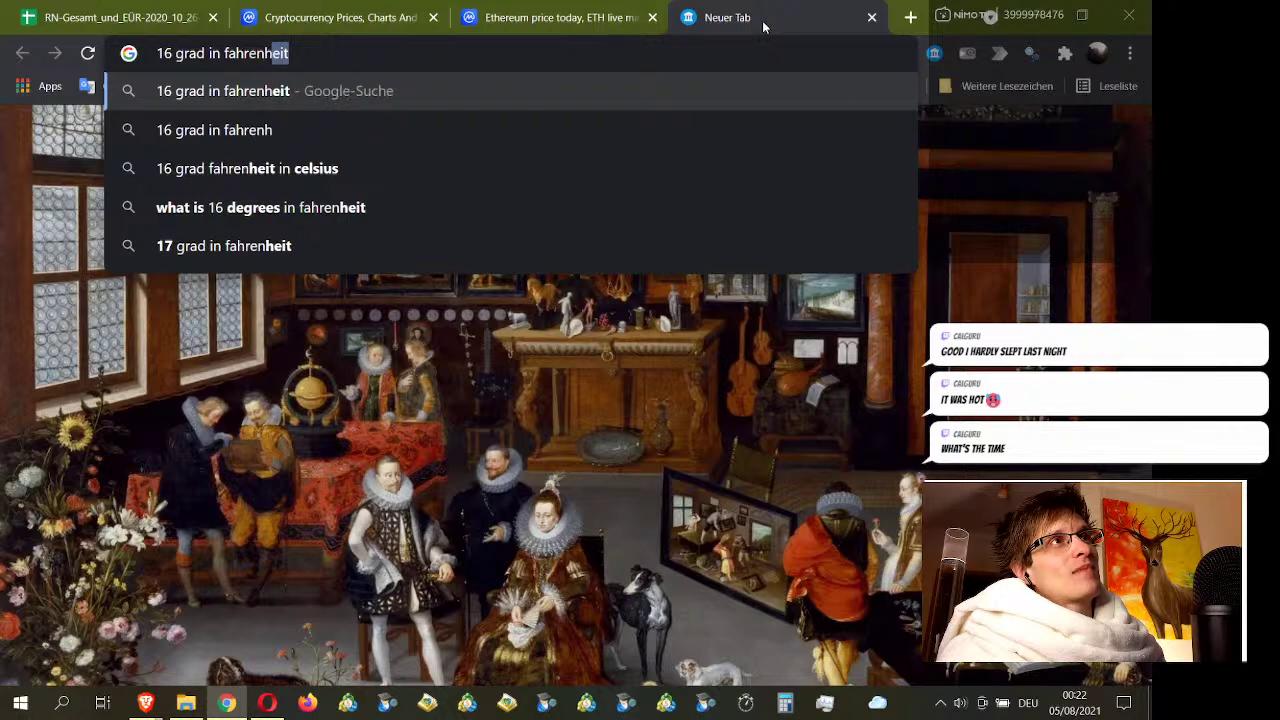
{"action": "key", "text": "Return"}
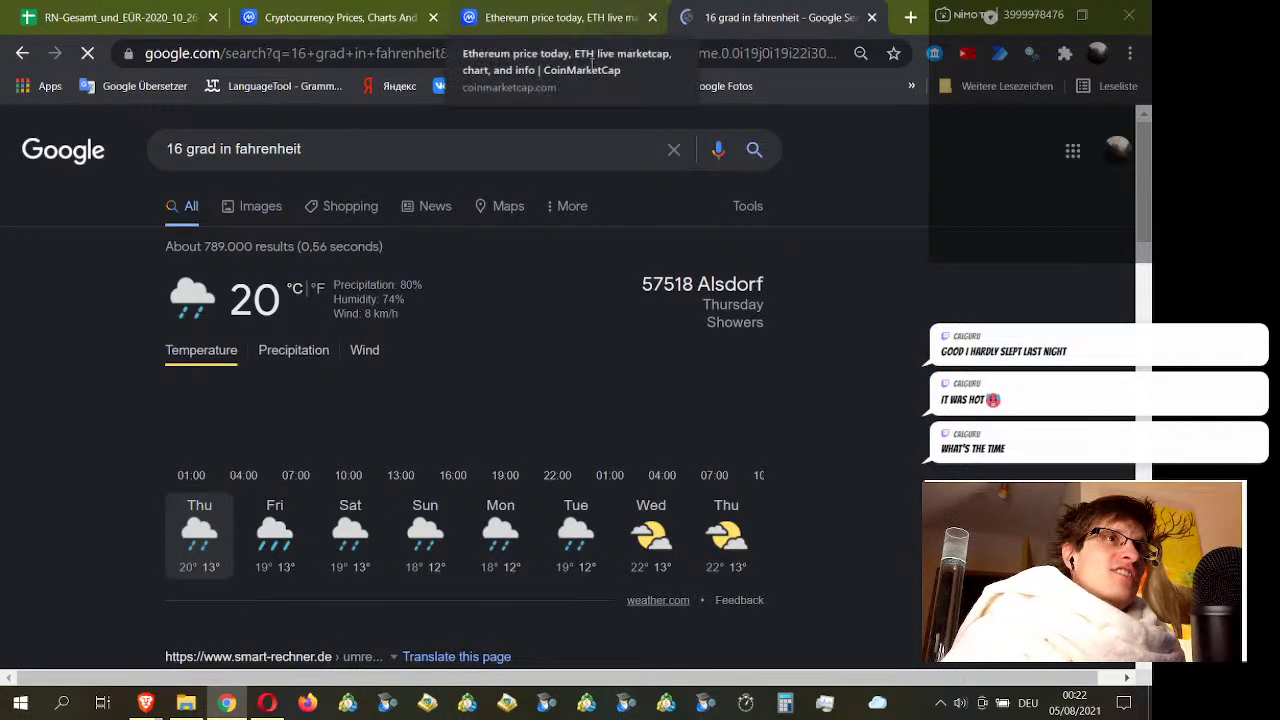
{"action": "left_click", "coordinate": [318, 287]}
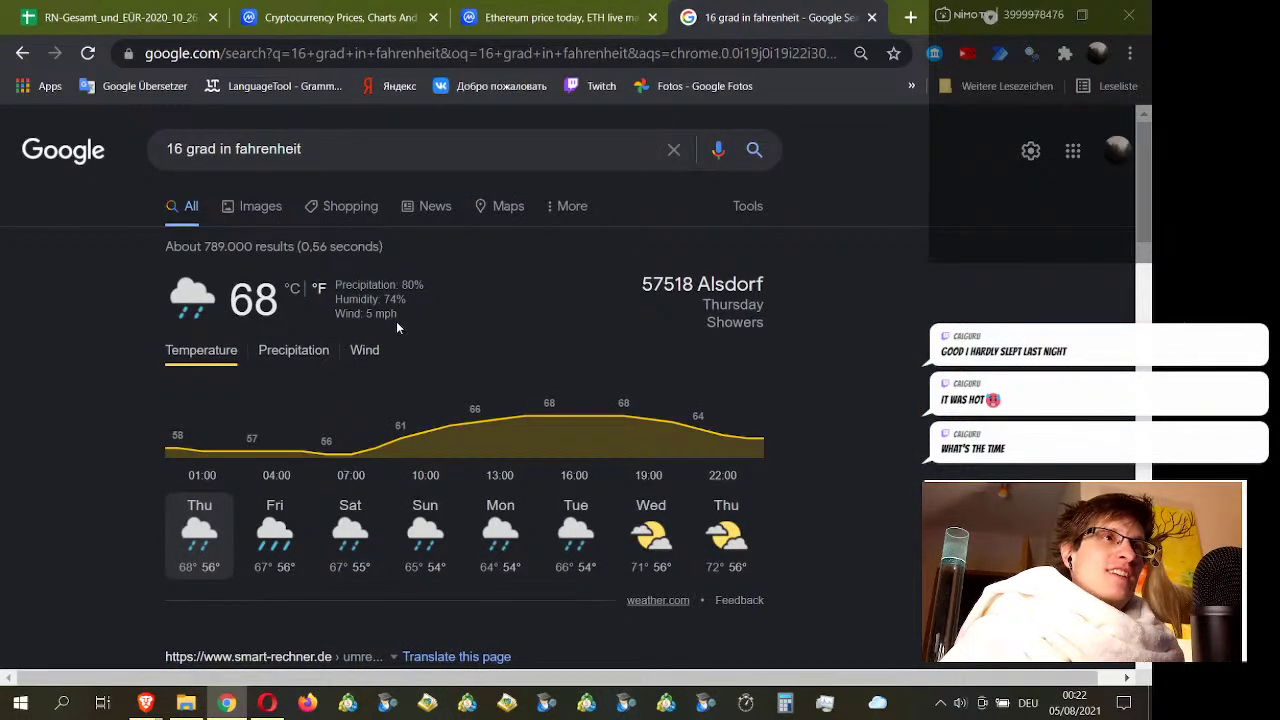
{"action": "left_click", "coordinate": [294, 289]}
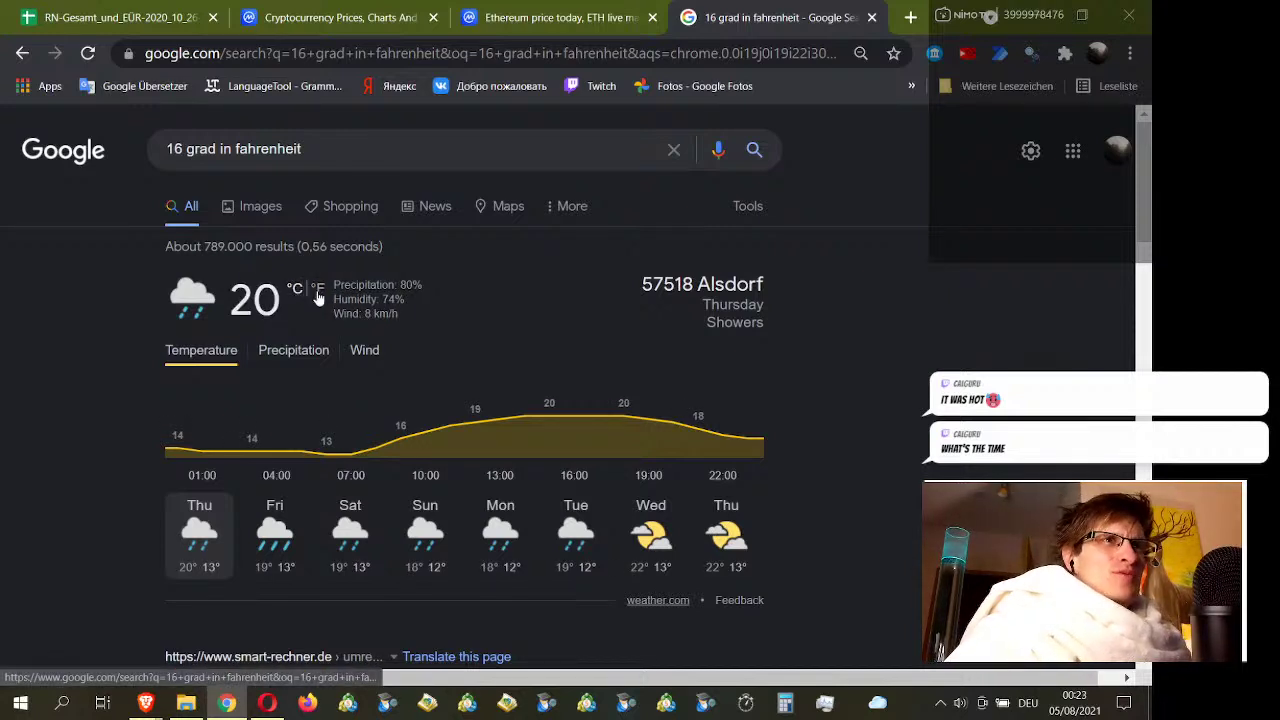
{"action": "left_click", "coordinate": [318, 295]}
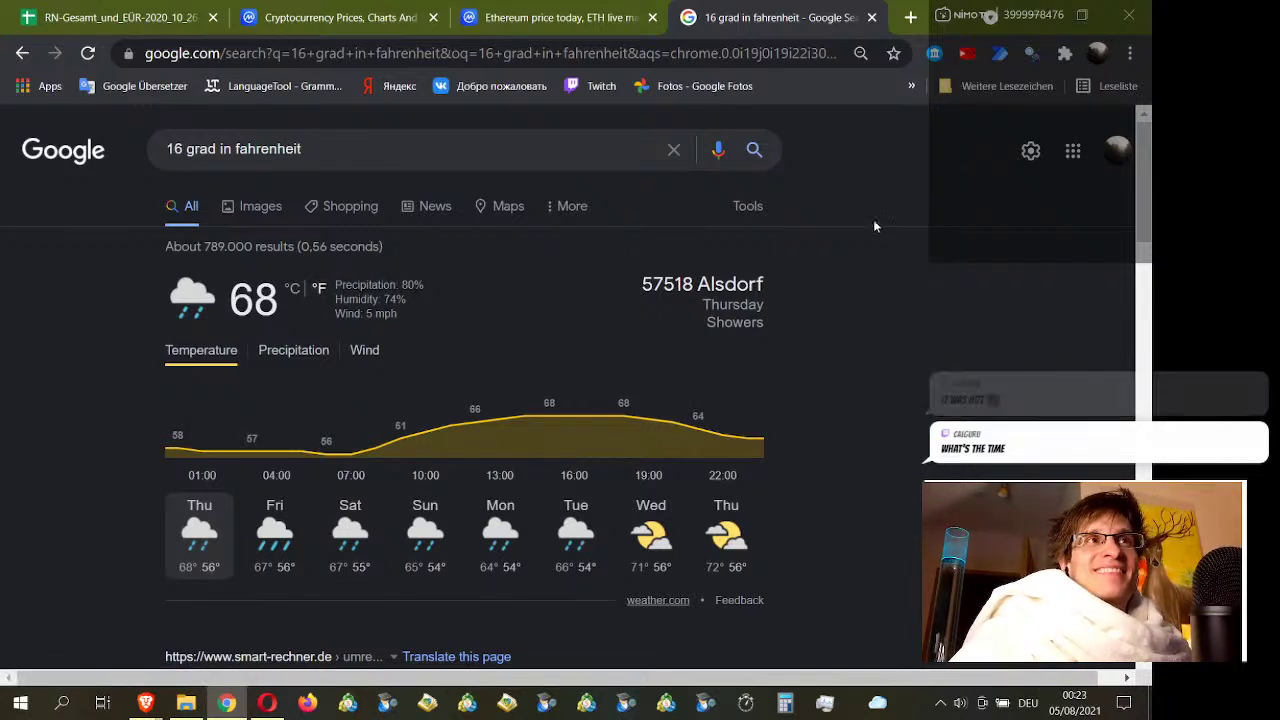
{"action": "left_click", "coordinate": [872, 18]}
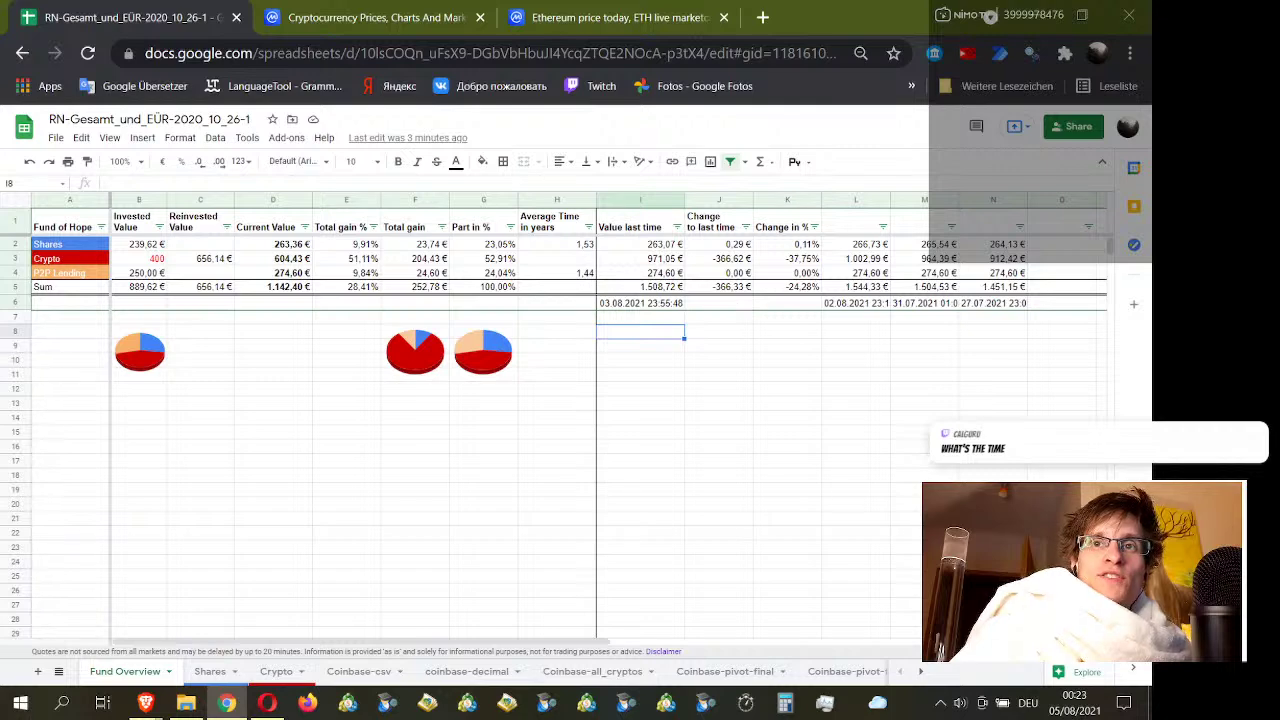
Step: Move the browser window aside and show the desktop to view the full wallpaper
{"action": "left_click", "coordinate": [1084, 714]}
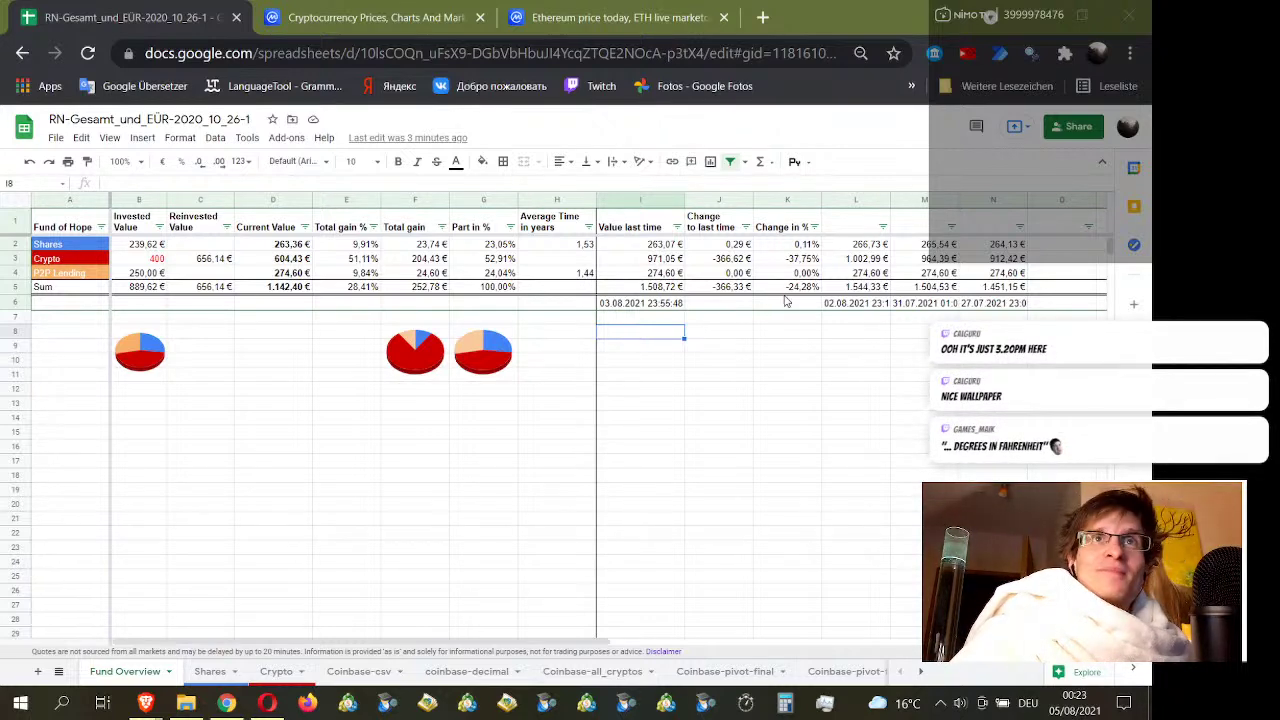
{"action": "left_click_drag", "start_coordinate": [909, 24], "coordinate": [860, 133]}
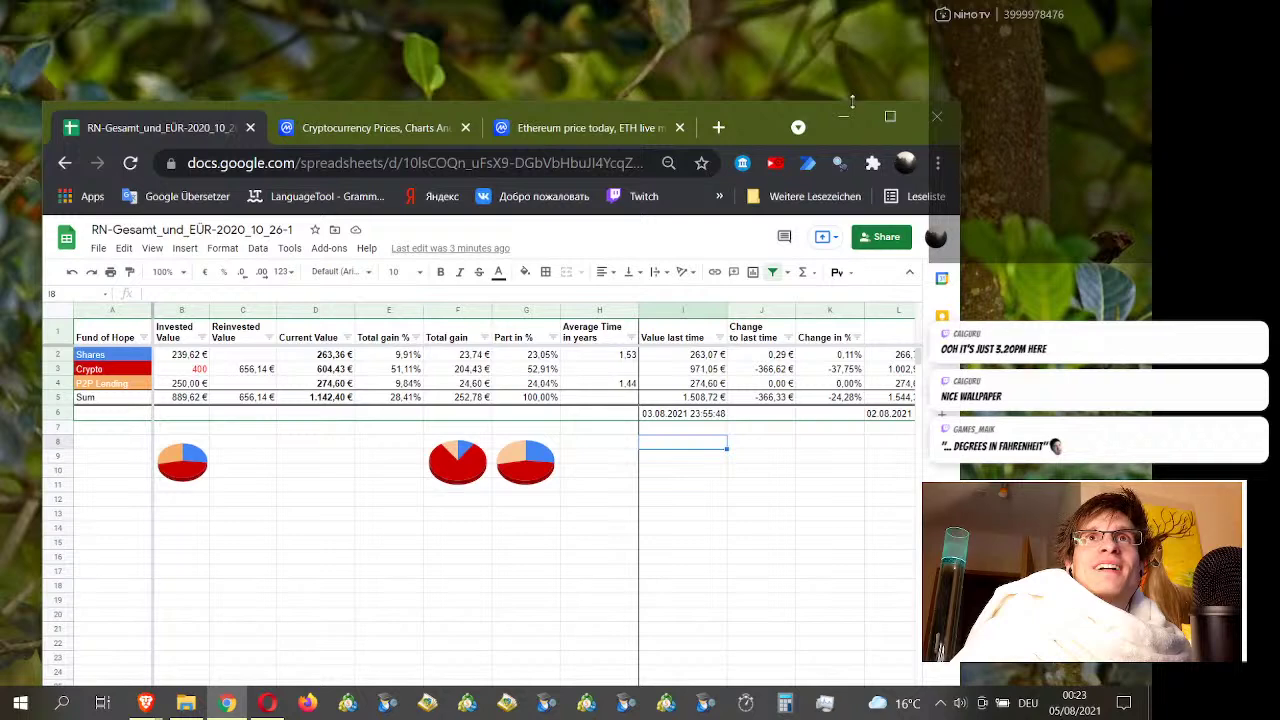
{"action": "key", "text": "super+d"}
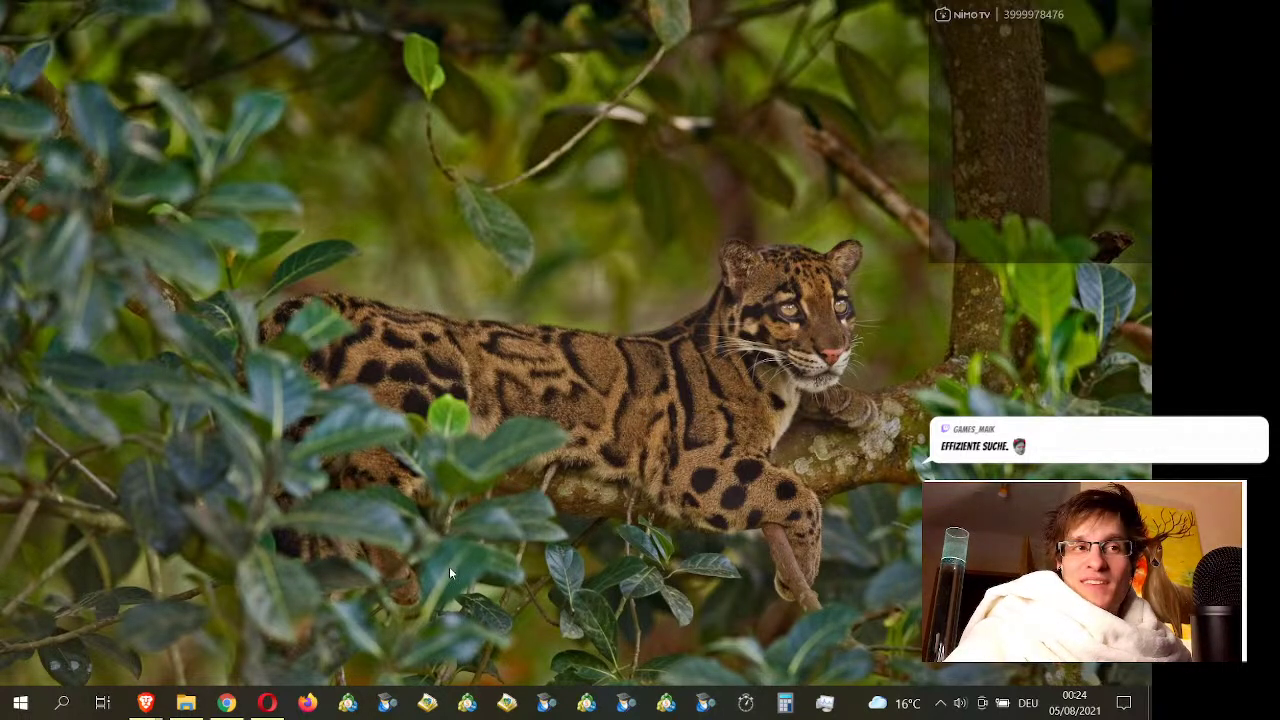
Step: Bring the spreadsheet window back maximized and recheck Crypto's change in percent on Fund Overview
{"action": "mouse_move", "coordinate": [226, 705]}
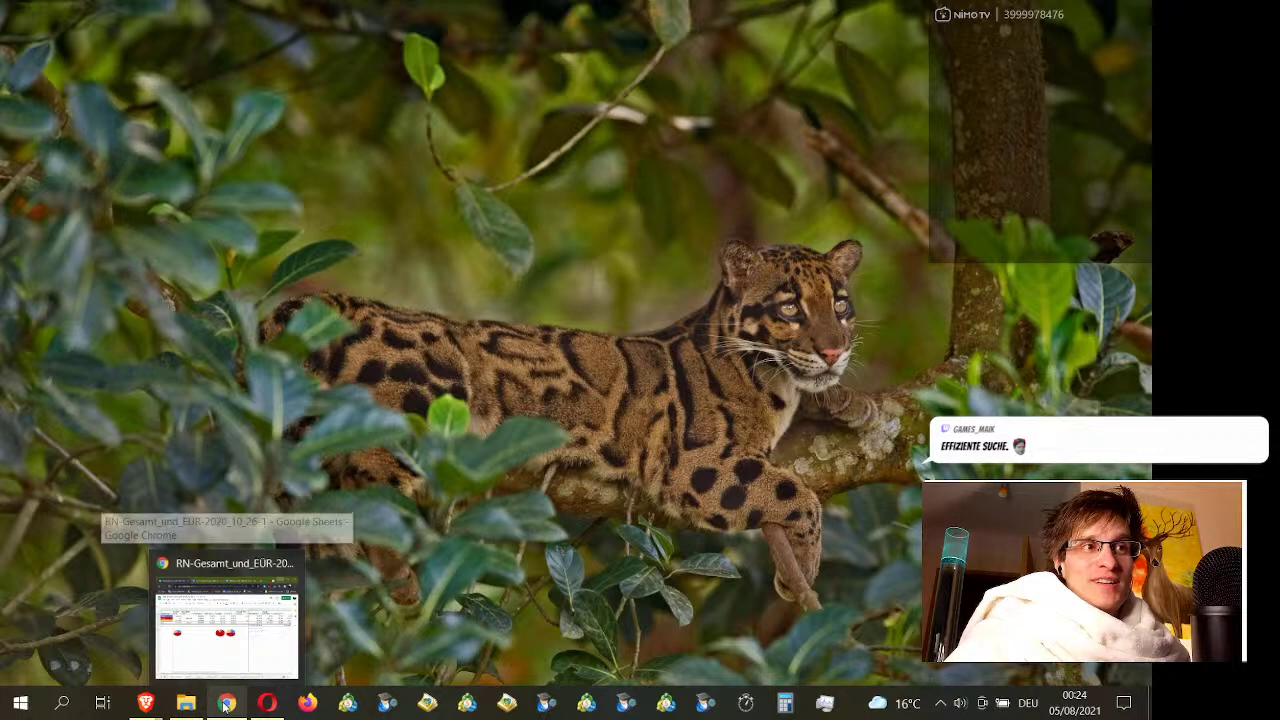
{"action": "left_click", "coordinate": [227, 625]}
{"action": "left_click", "coordinate": [890, 118]}
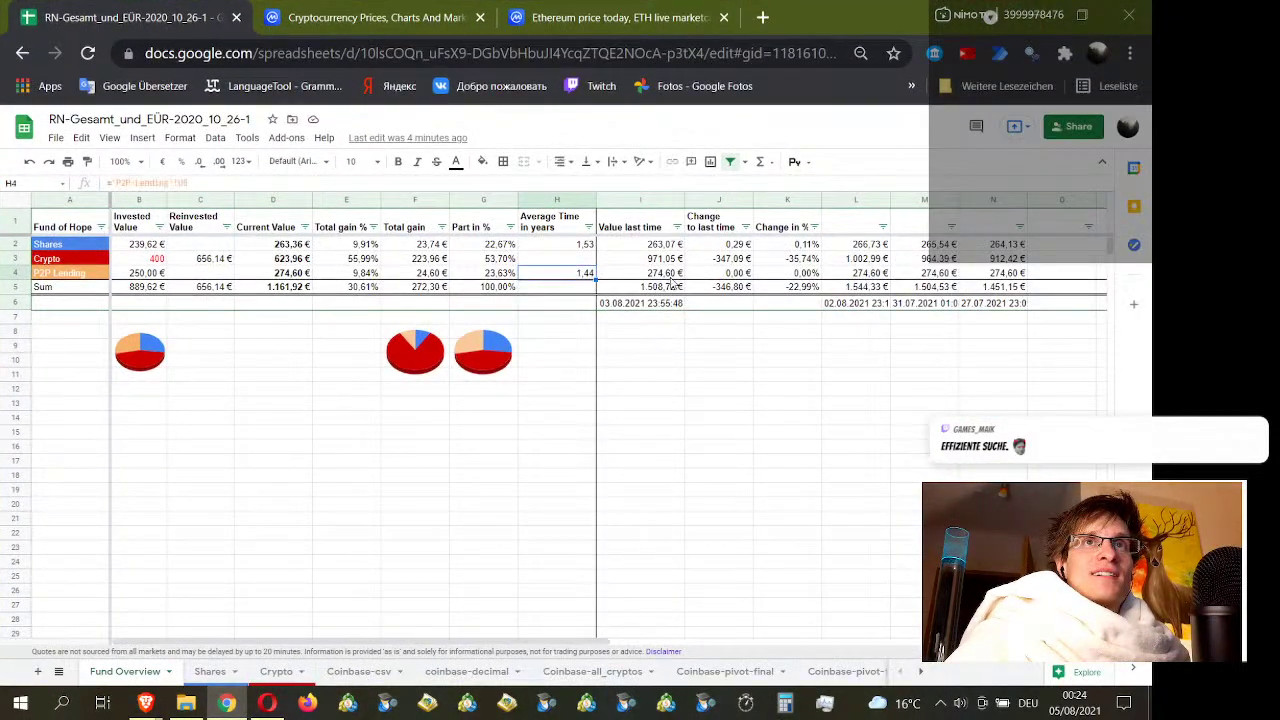
{"action": "left_click", "coordinate": [789, 261]}
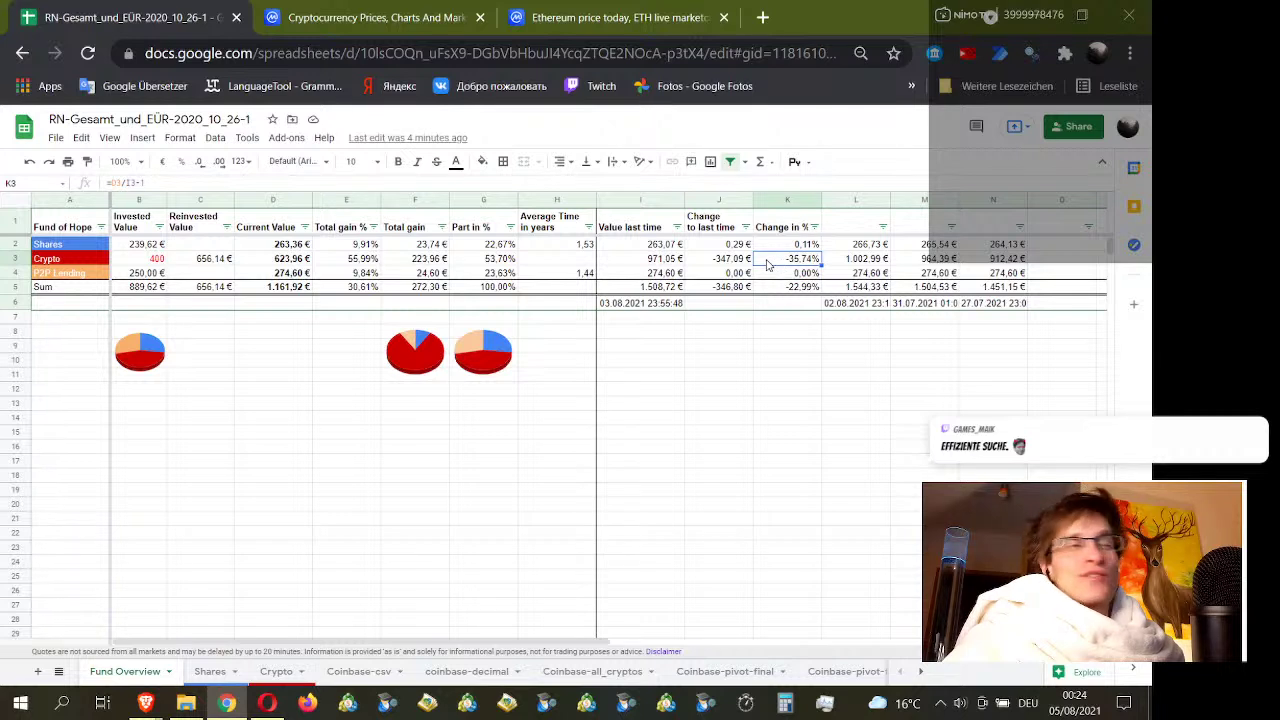
{"action": "left_click", "coordinate": [269, 323]}
Step: Try 700 as the invested value of P2P Lending in B4 and undo the entry
{"action": "left_click", "coordinate": [160, 274]}
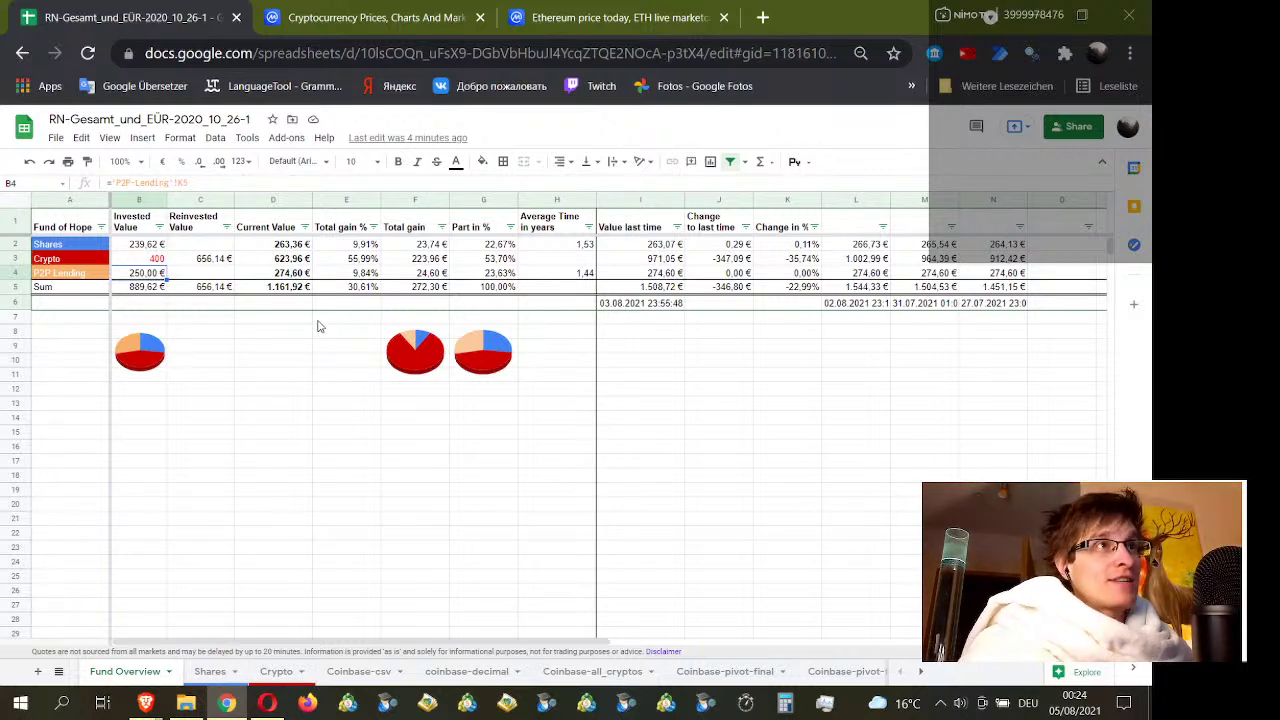
{"action": "type", "text": "700"}
{"action": "key", "text": "Return"}
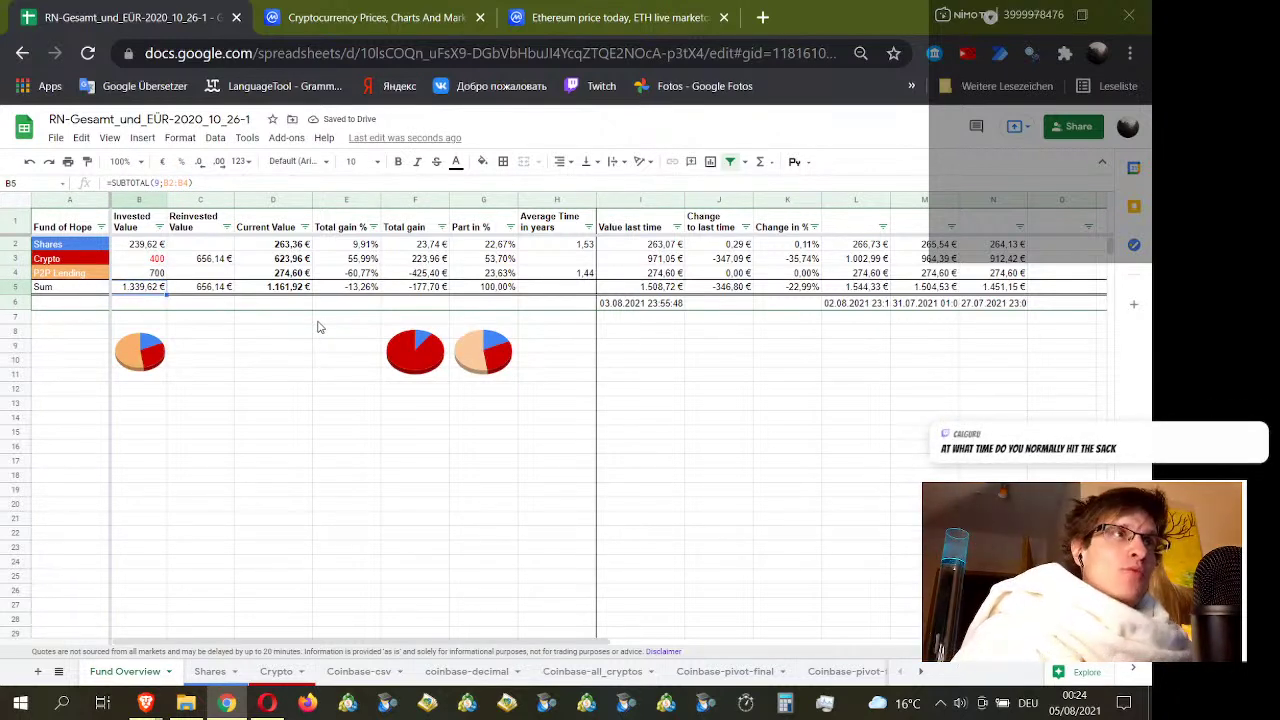
{"action": "key", "text": "ctrl+z"}
{"action": "left_click", "coordinate": [318, 320]}
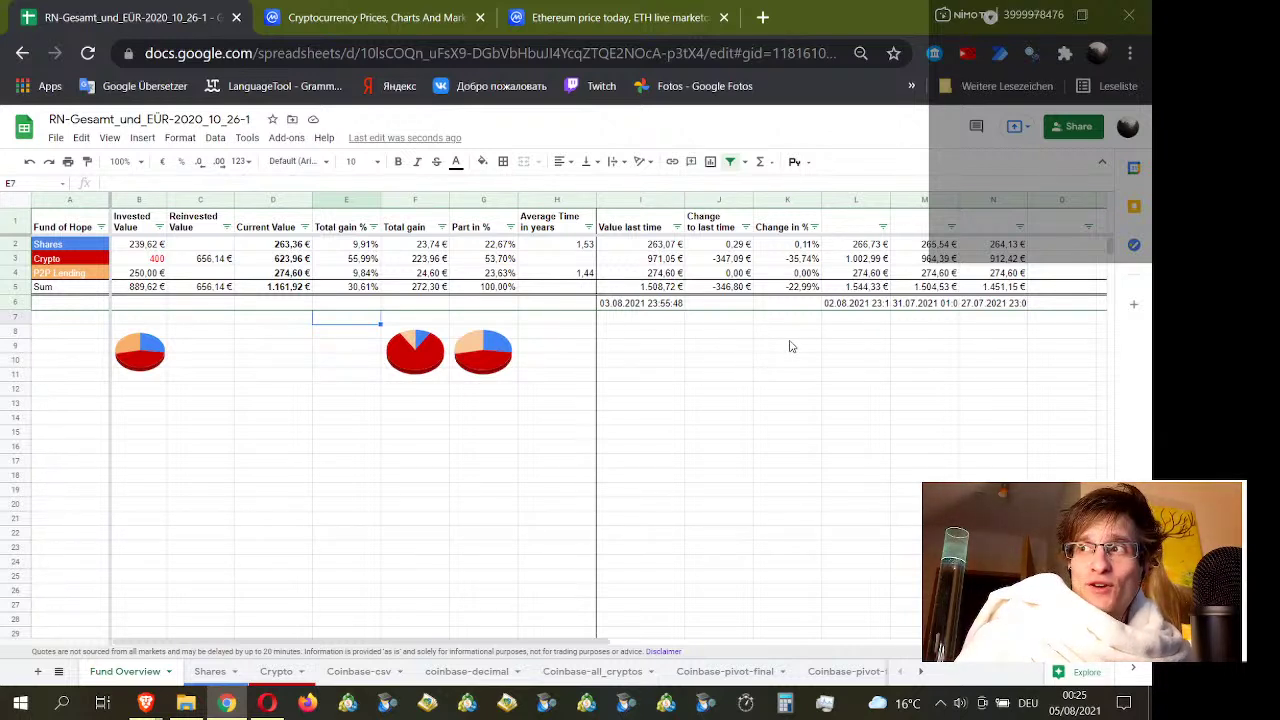
{"action": "left_click", "coordinate": [643, 332]}
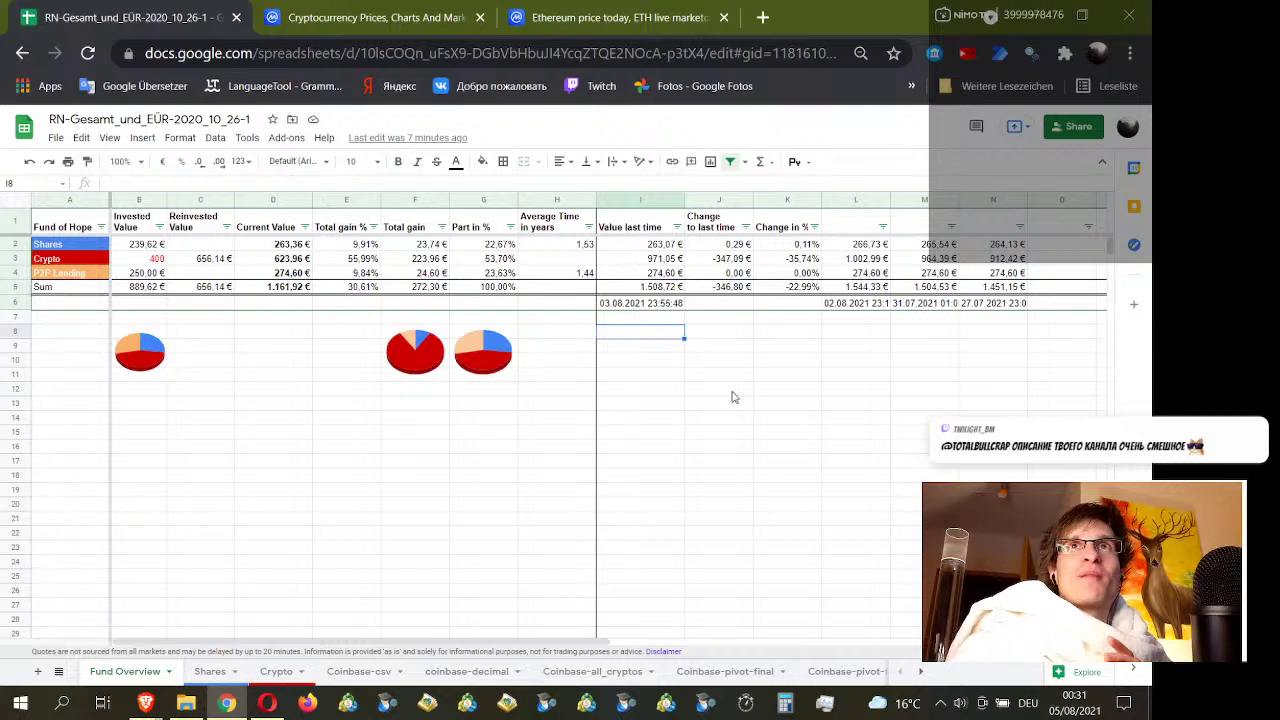
{"action": "left_click", "coordinate": [706, 374]}
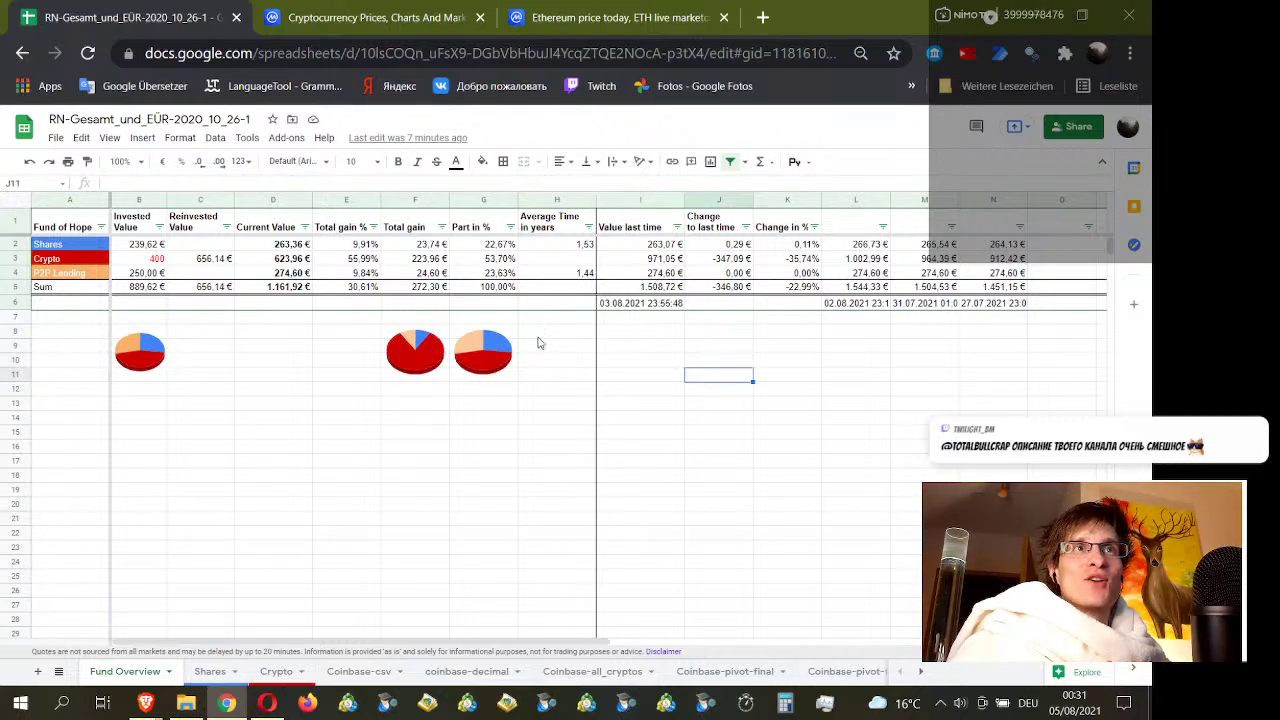
Step: Return to the Crypto sheet and check the current price formulas of XRP and Compound in column N
{"action": "left_click", "coordinate": [276, 671]}
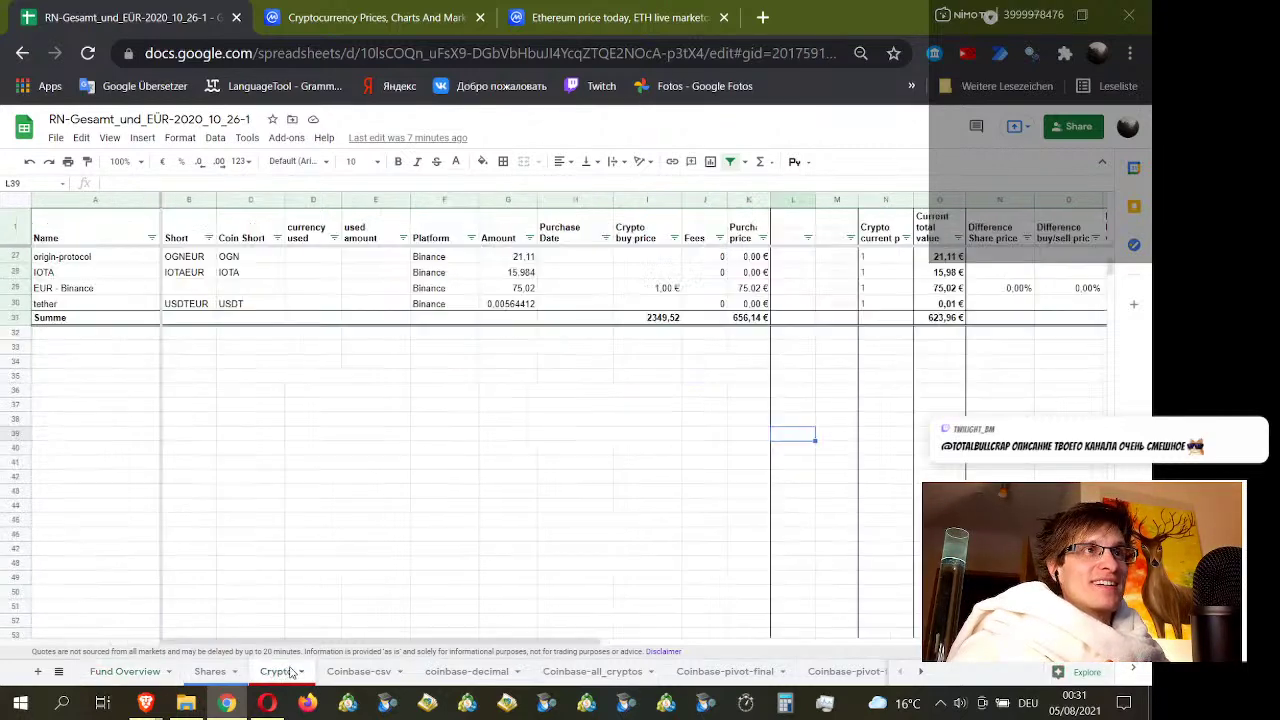
{"action": "scroll", "coordinate": [480, 583], "scroll_direction": "up", "scroll_amount": 8}
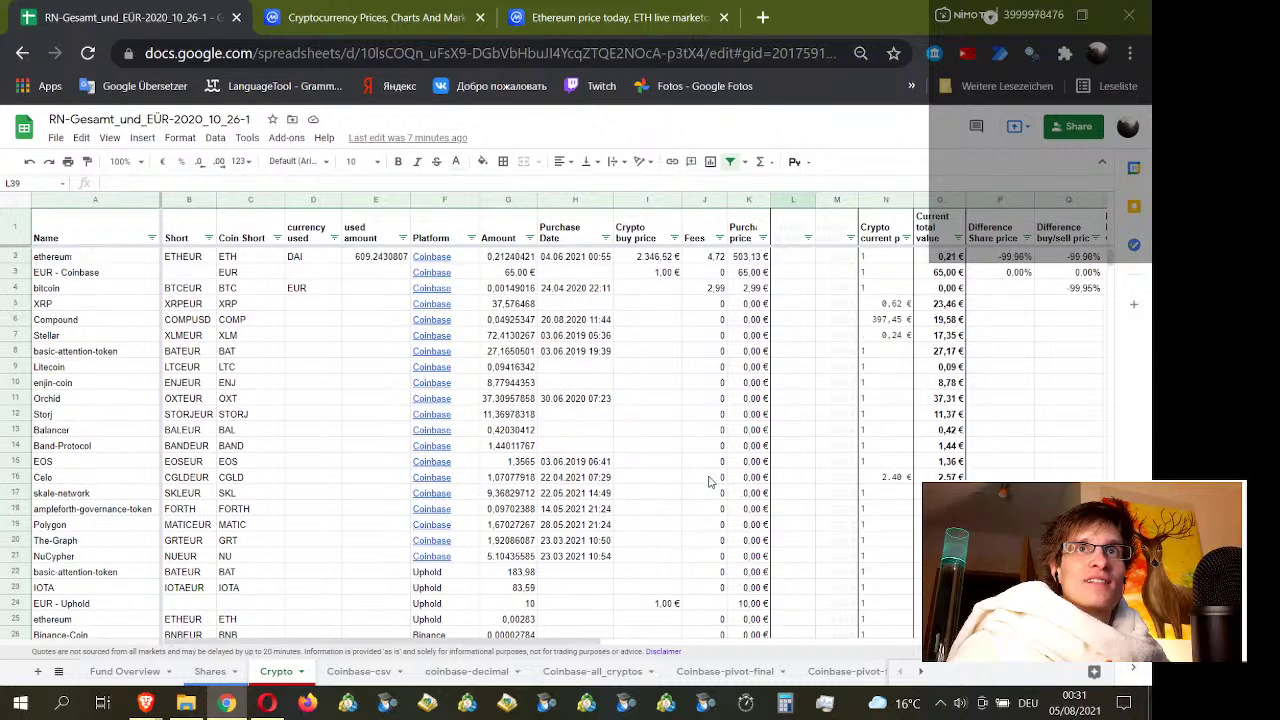
{"action": "left_click", "coordinate": [898, 306]}
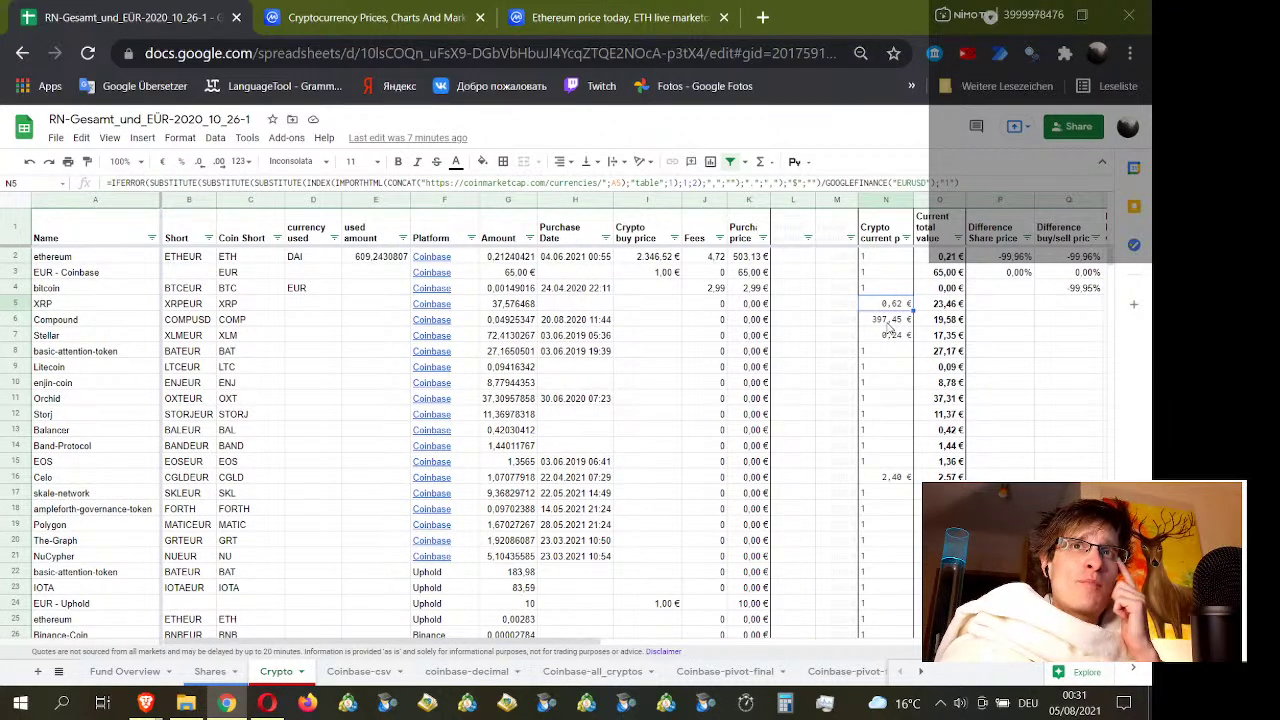
{"action": "left_click", "coordinate": [888, 322]}
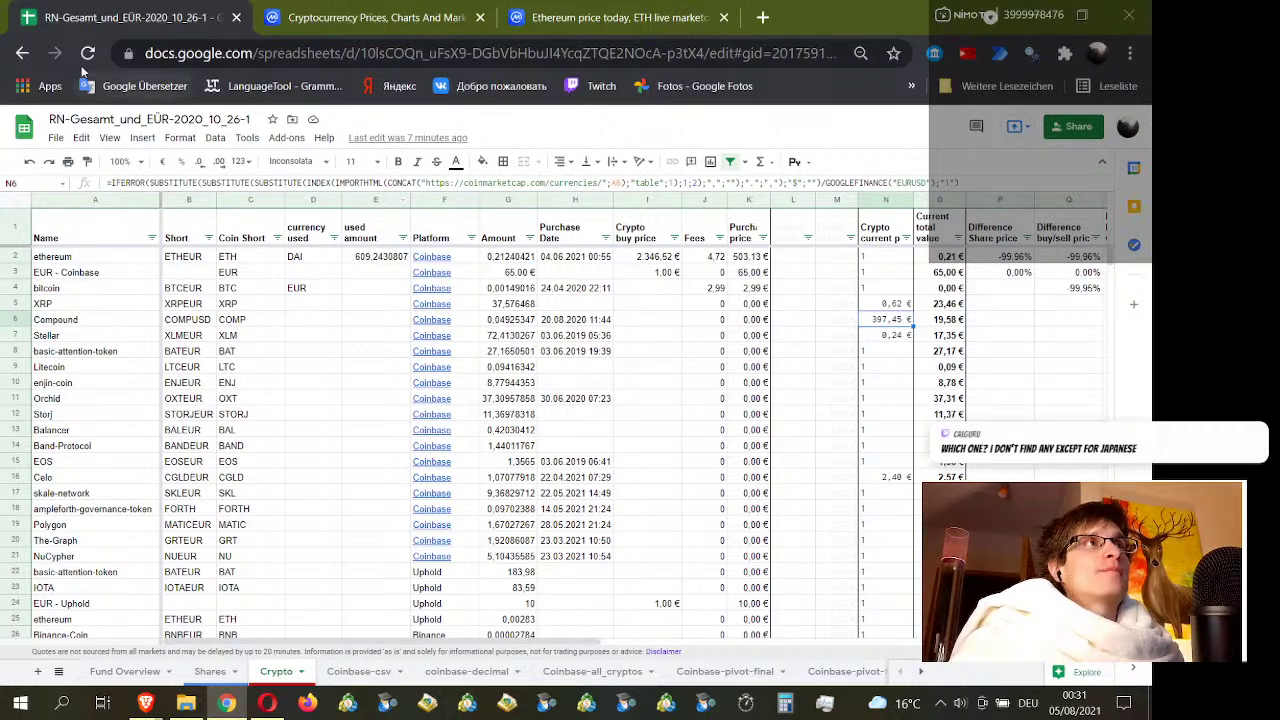
Step: Reload the spreadsheet to refresh the imported coin prices on the Crypto sheet
{"action": "left_click", "coordinate": [88, 53]}
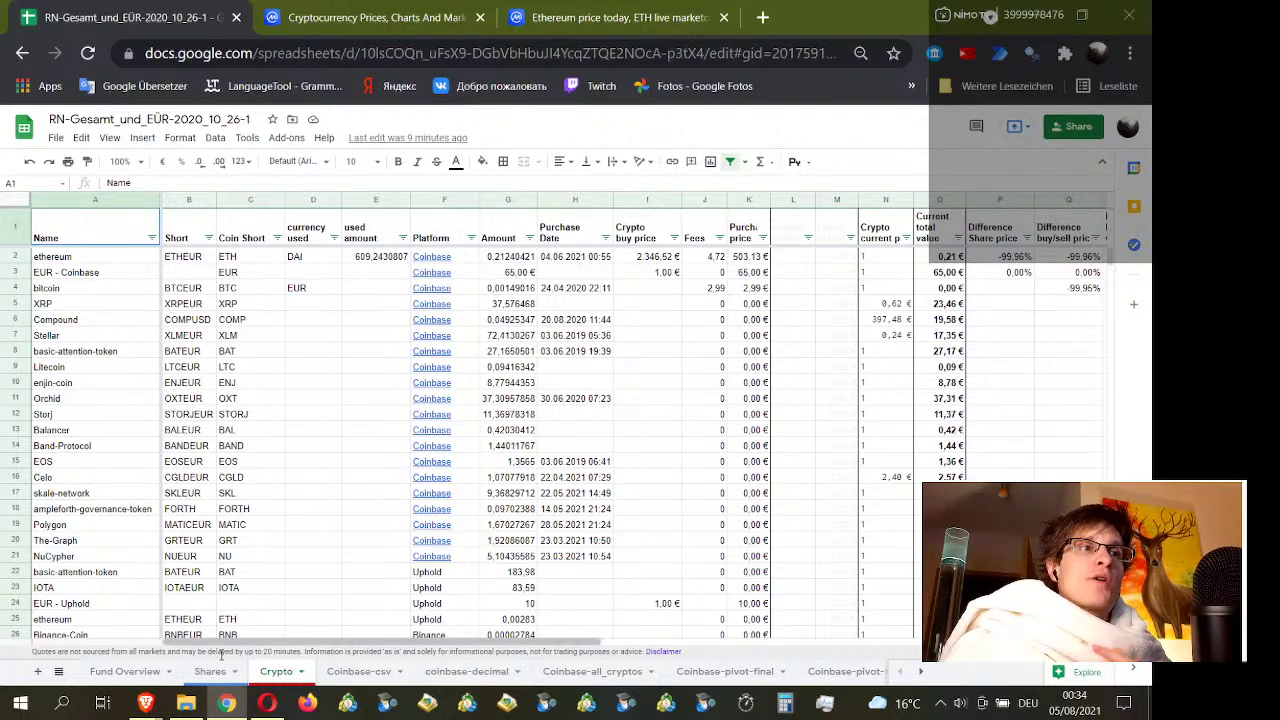
{"action": "left_click", "coordinate": [227, 703]}
{"action": "left_click", "coordinate": [227, 703]}
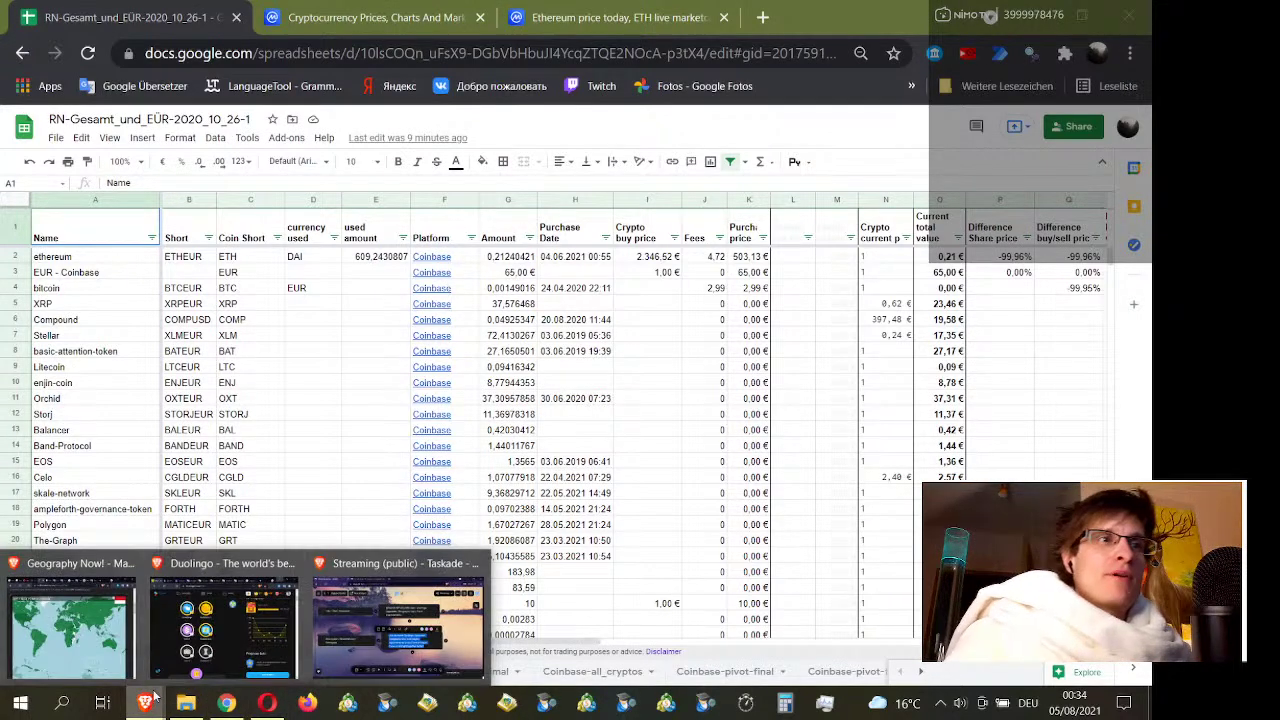
Step: Switch to the Streaming (public) Taskade project and place it as a smaller window over the spreadsheet, showing the planned topics
{"action": "left_click", "coordinate": [440, 620]}
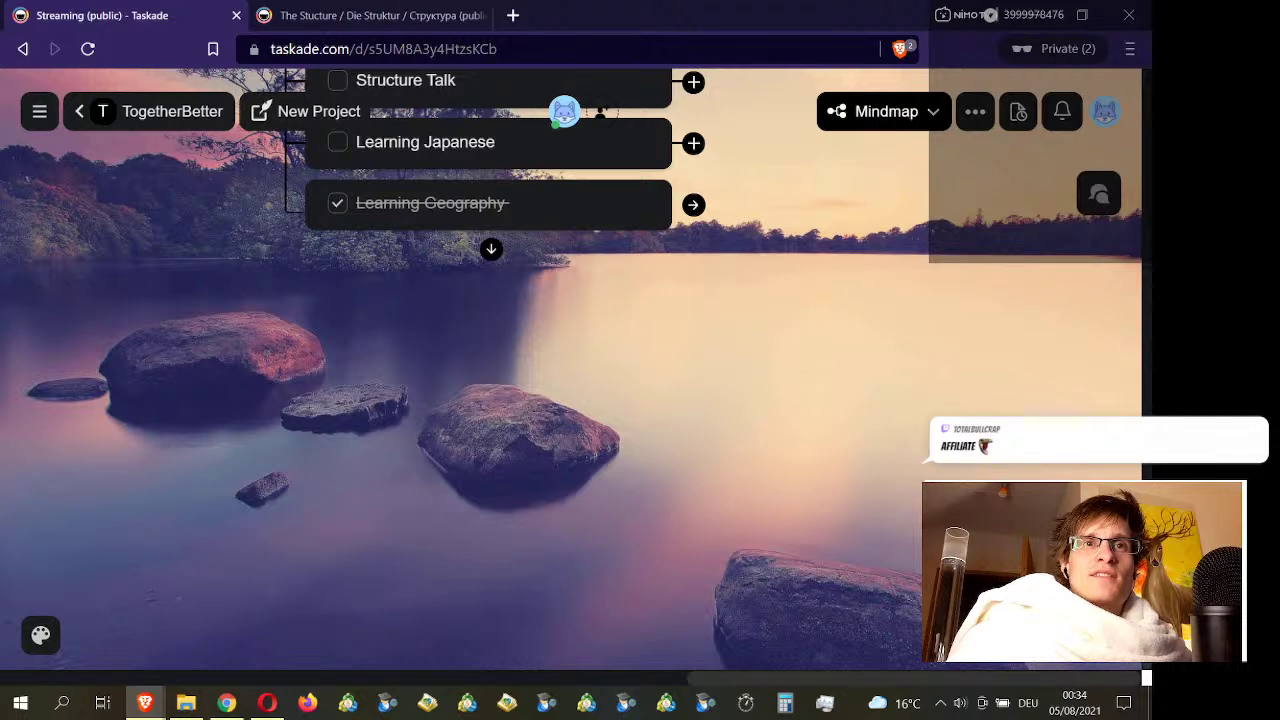
{"action": "left_click_drag", "start_coordinate": [590, 15], "coordinate": [493, 71]}
{"action": "scroll", "coordinate": [511, 397], "scroll_direction": "up", "scroll_amount": 2}
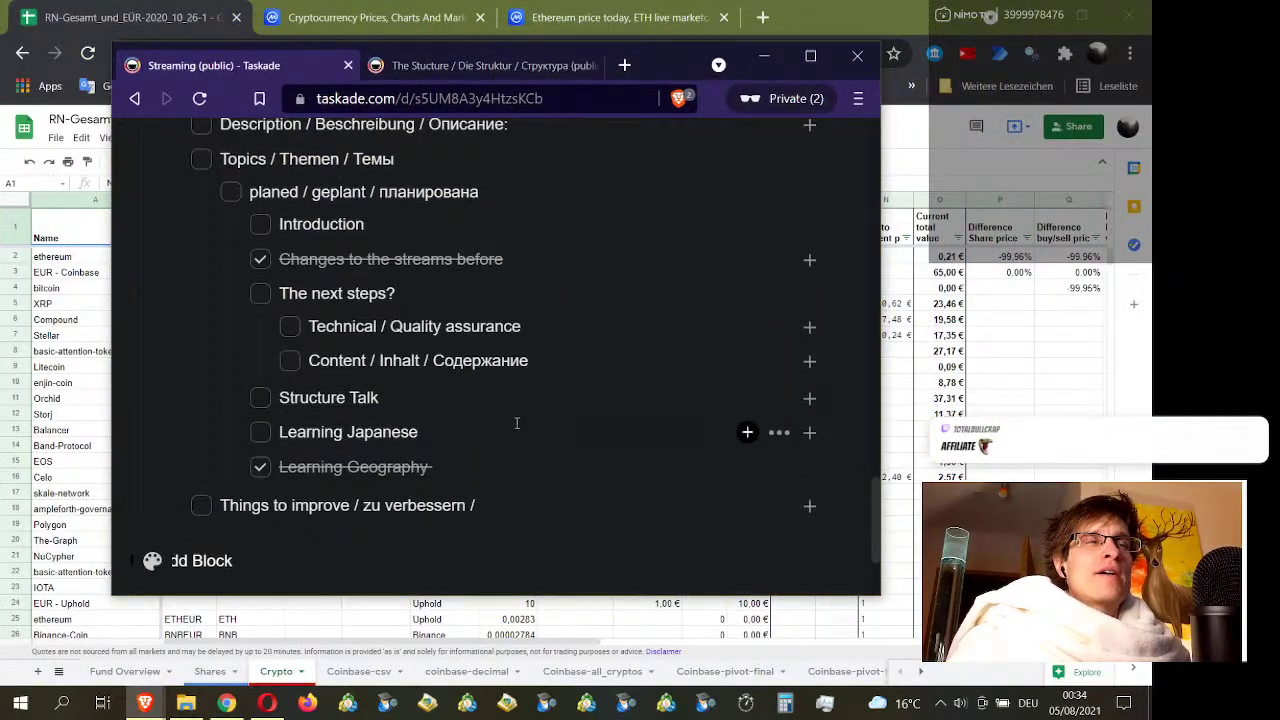
{"action": "left_click_drag", "start_coordinate": [656, 70], "coordinate": [614, 76]}
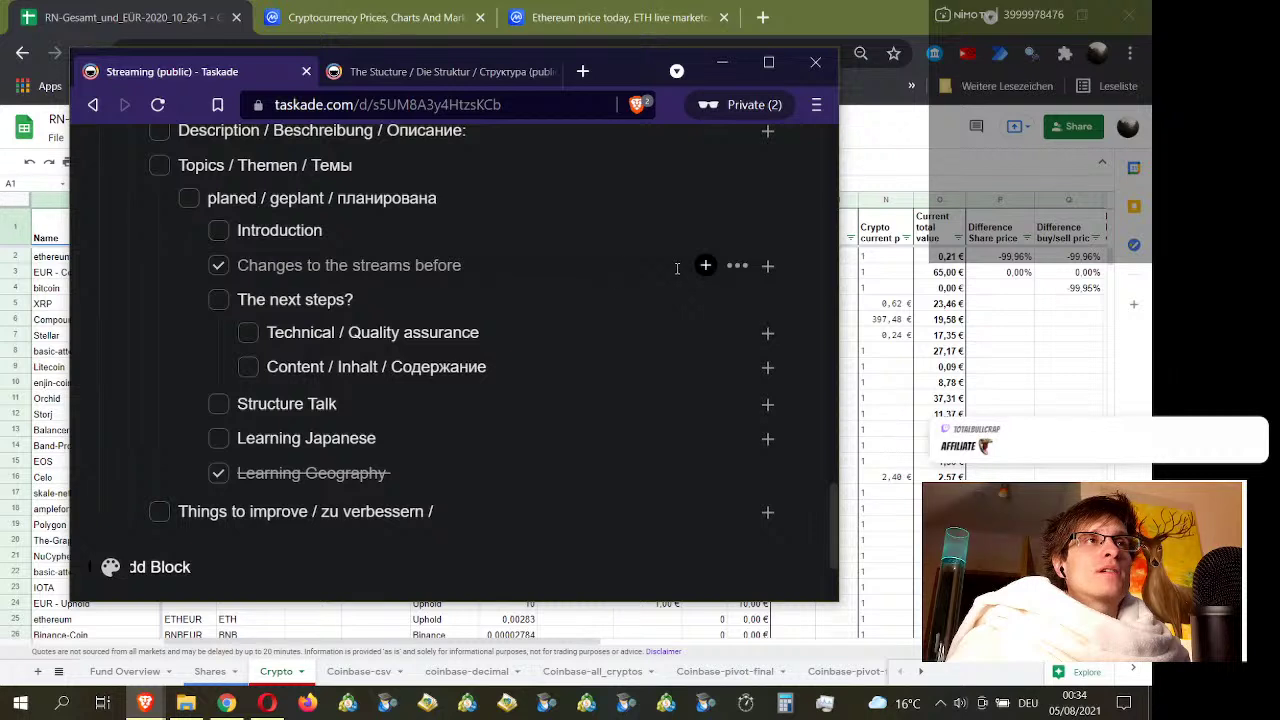
Step: Expand Technical / Quality assurance, add the task "Chat bot translators" below Yeti Microphone table holder, and minimize the Taskade window
{"action": "left_click", "coordinate": [767, 336]}
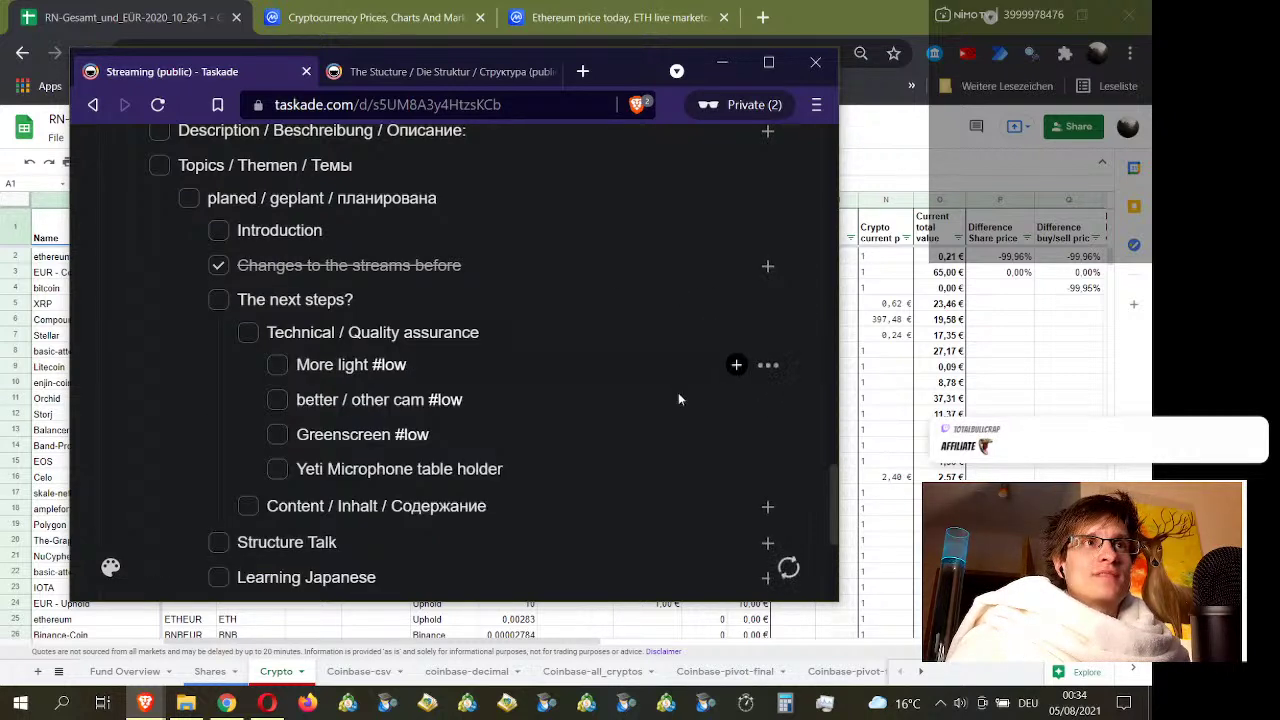
{"action": "left_click", "coordinate": [557, 476]}
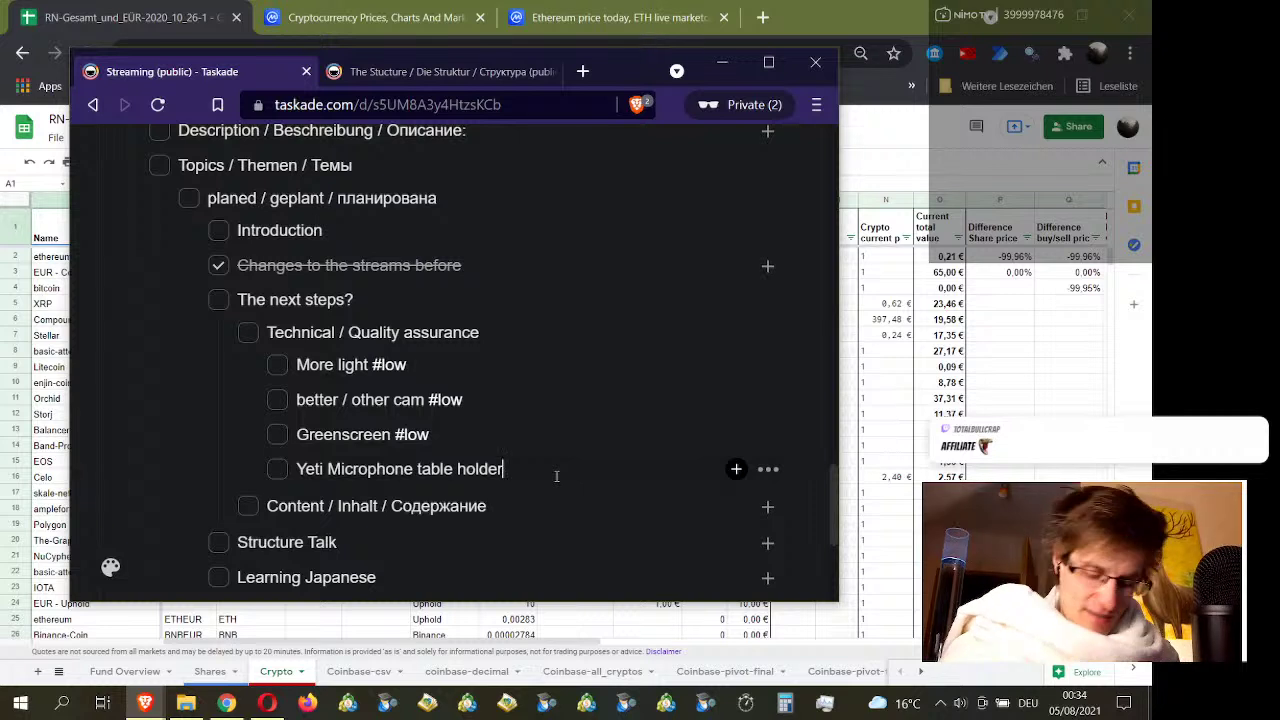
{"action": "key", "text": "Return"}
{"action": "type", "text": "Chat "}
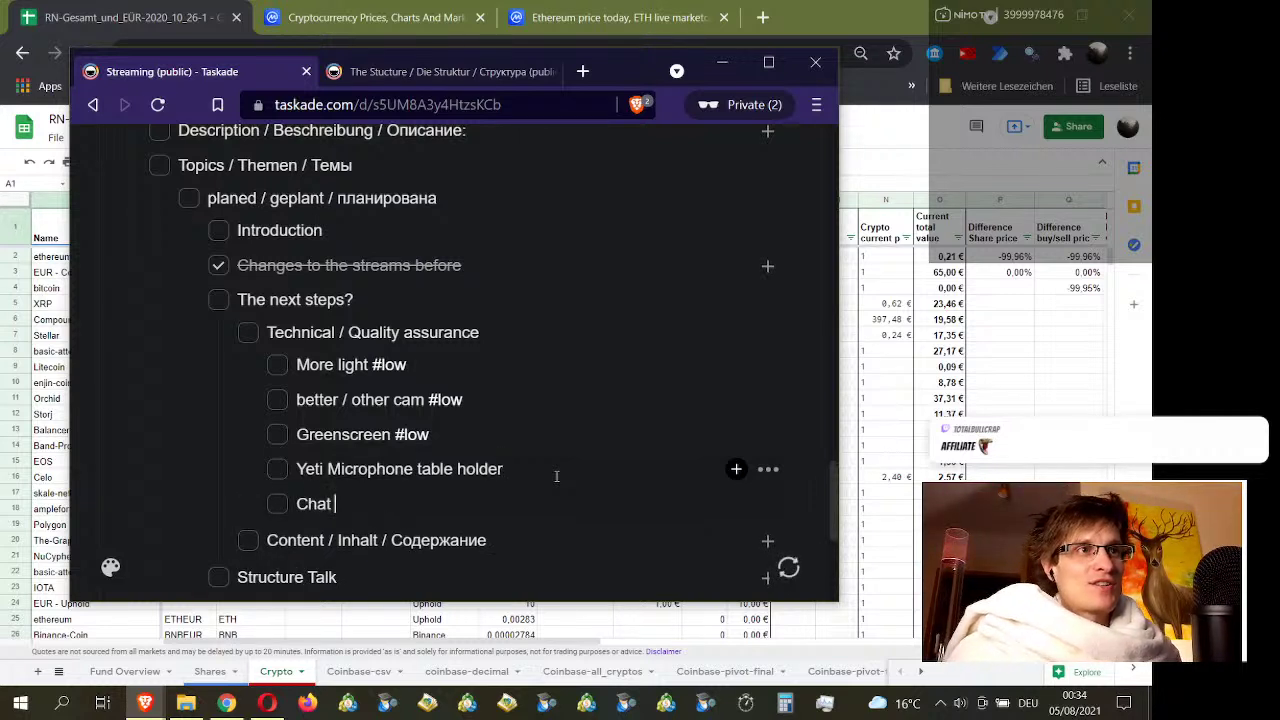
{"action": "type", "text": "bot tra"}
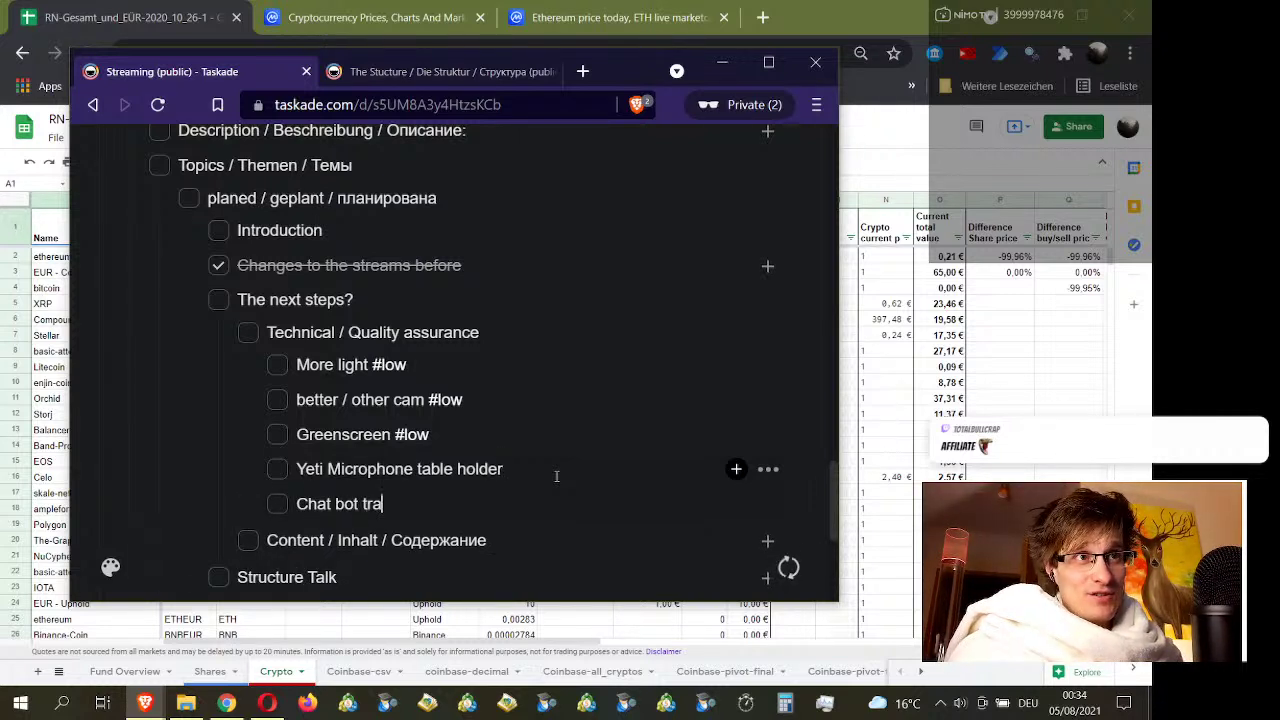
{"action": "type", "text": "nslators"}
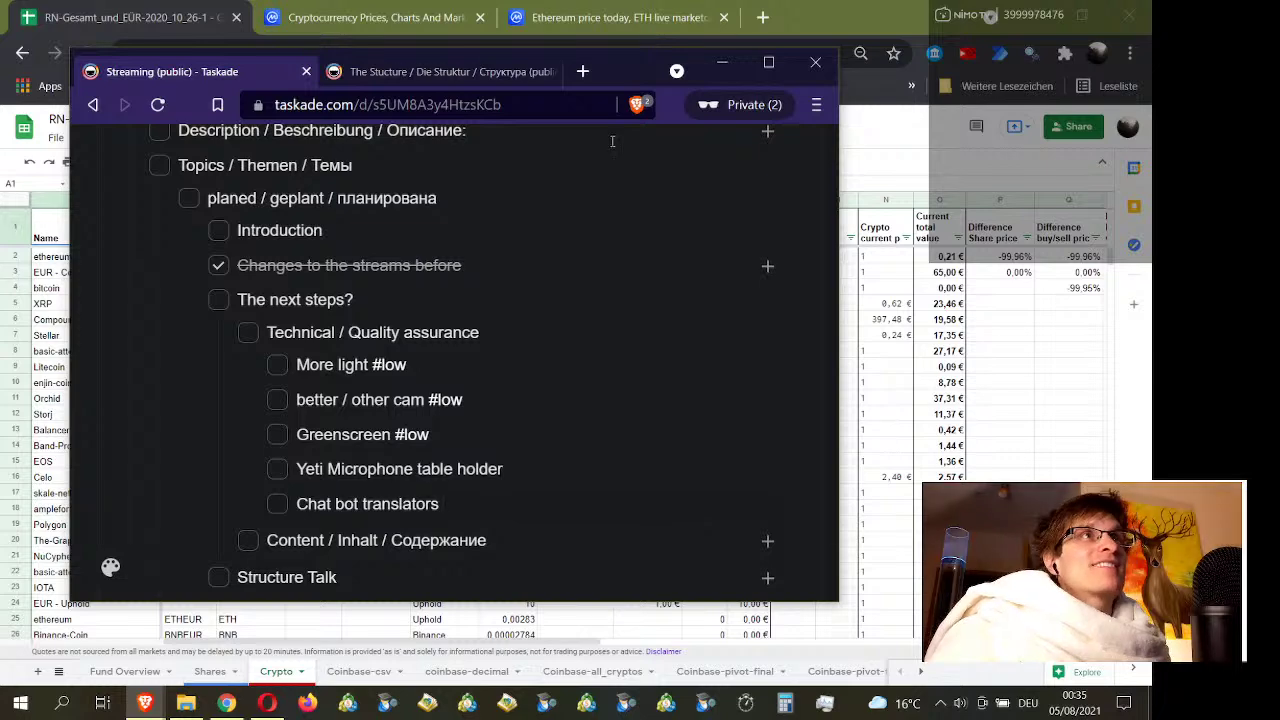
{"action": "left_click", "coordinate": [730, 65]}
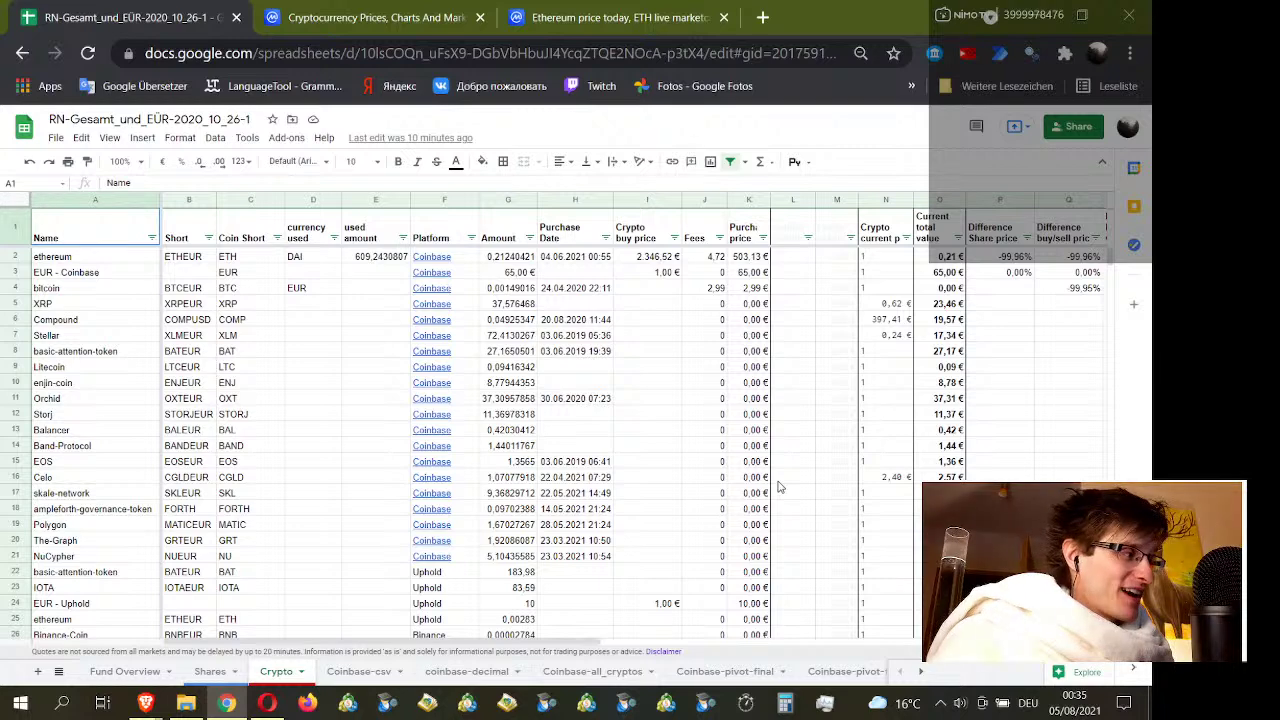
Step: Look through the Crypto sheet and check Celo's current price formula and ethereum's current total value formula
{"action": "scroll", "coordinate": [863, 473], "scroll_direction": "down", "scroll_amount": 3}
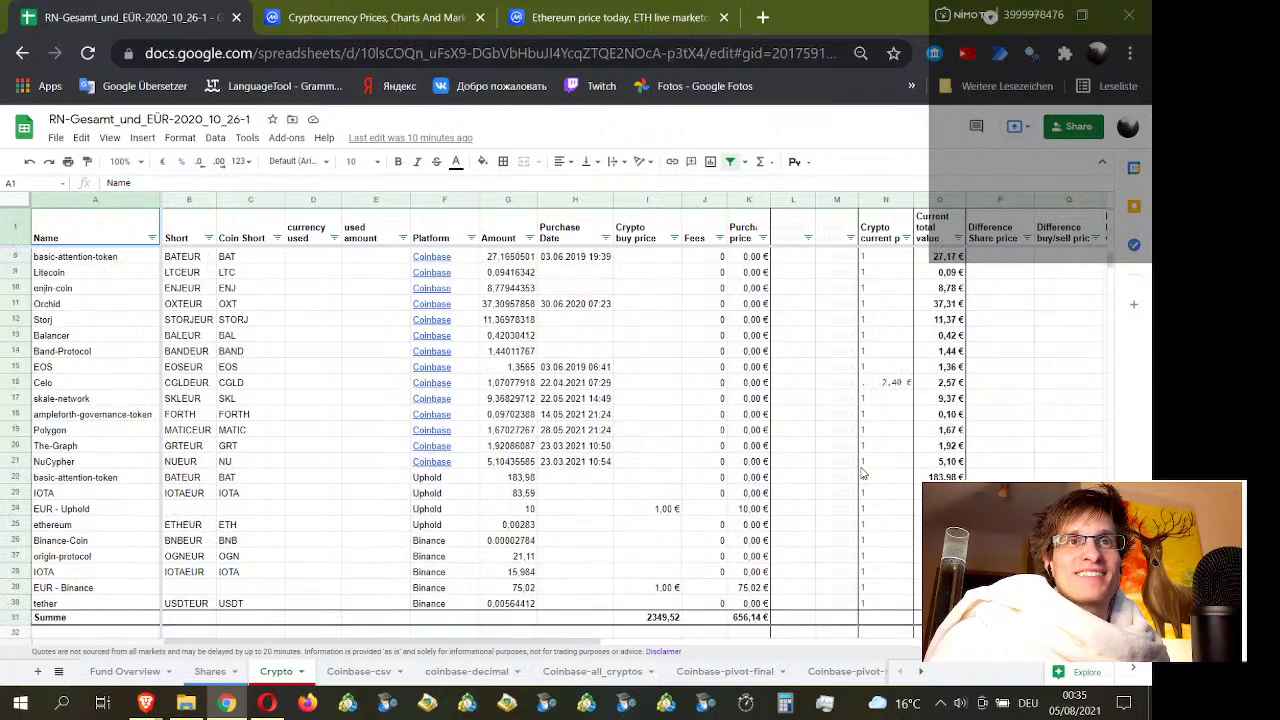
{"action": "scroll", "coordinate": [863, 473], "scroll_direction": "up", "scroll_amount": 3}
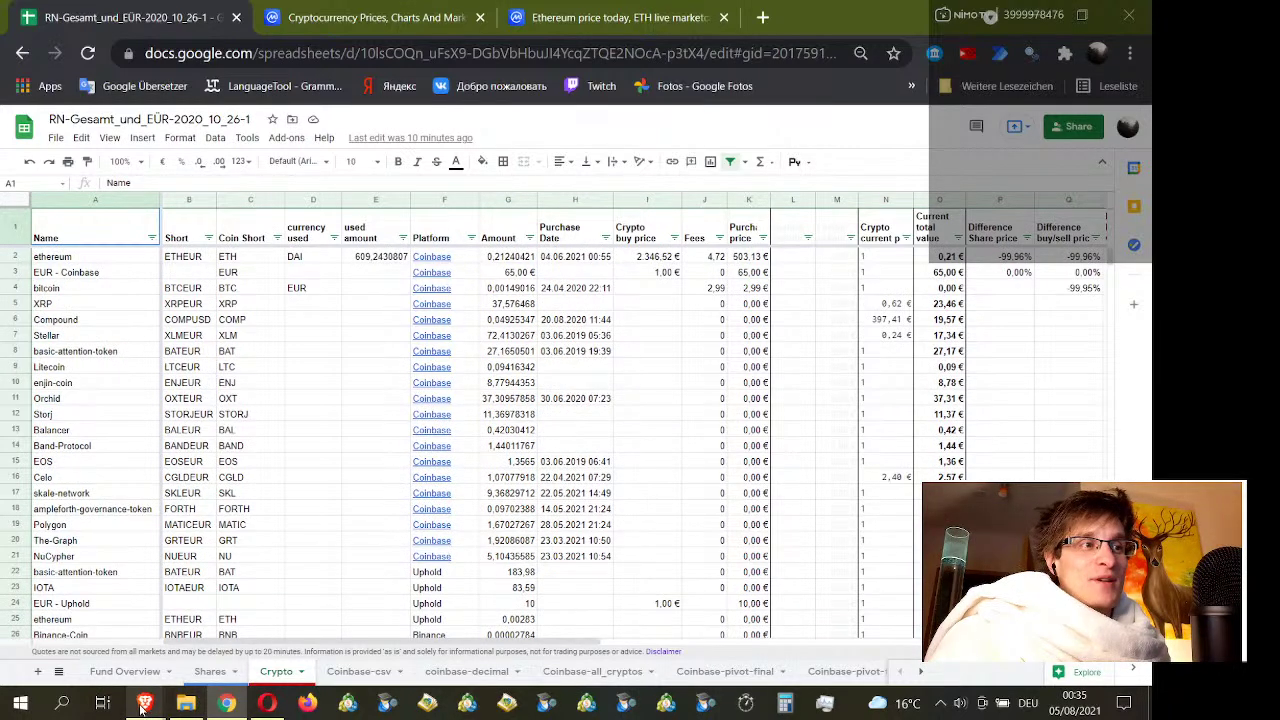
{"action": "mouse_move", "coordinate": [142, 706]}
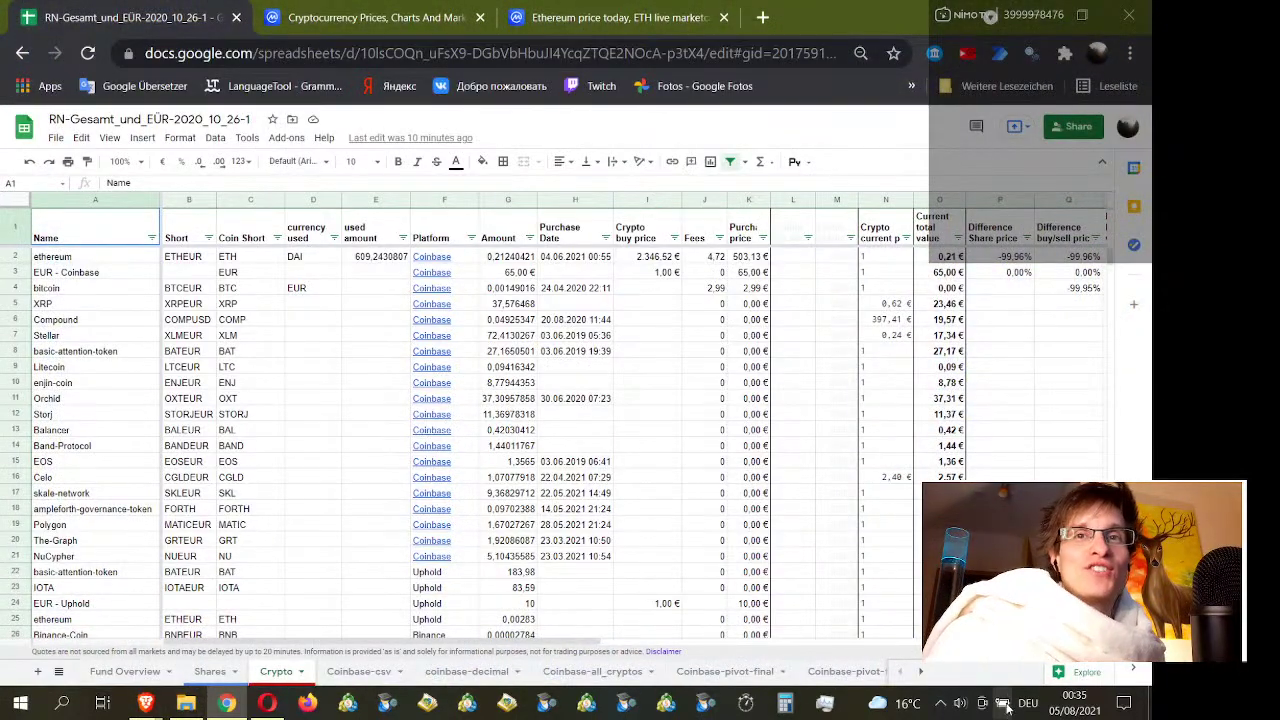
{"action": "left_click", "coordinate": [962, 704]}
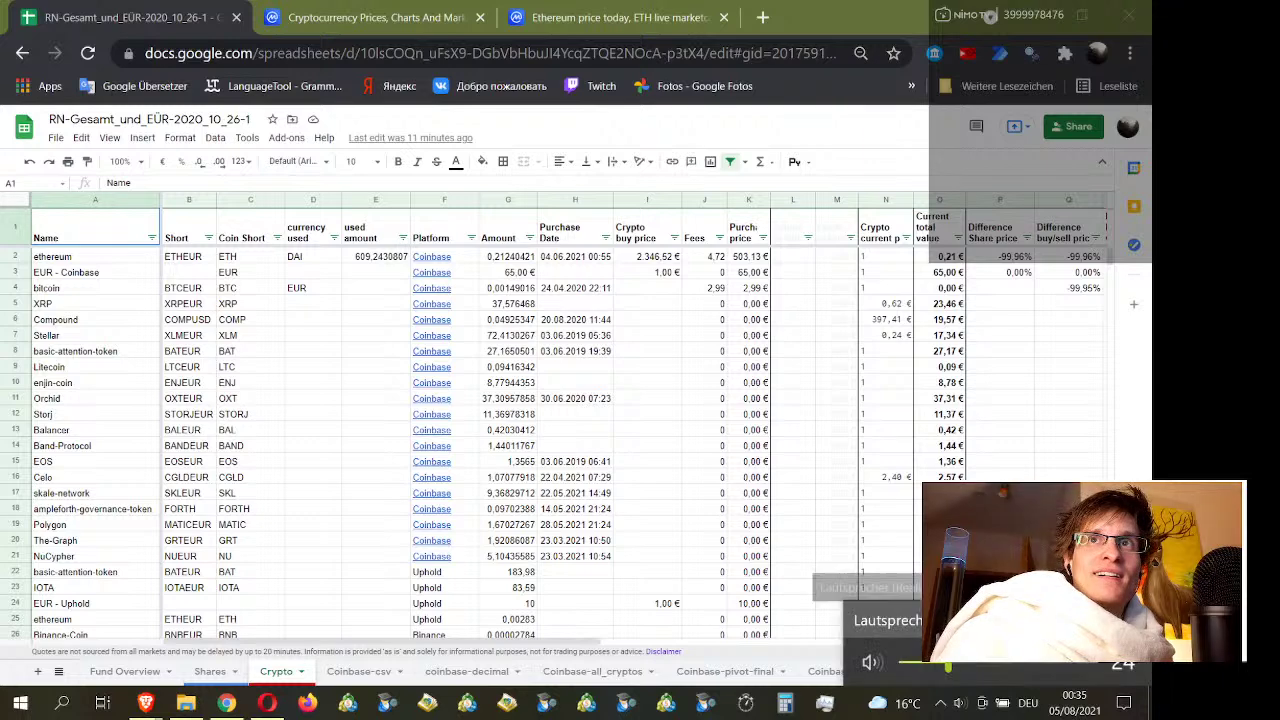
{"action": "left_click", "coordinate": [901, 481]}
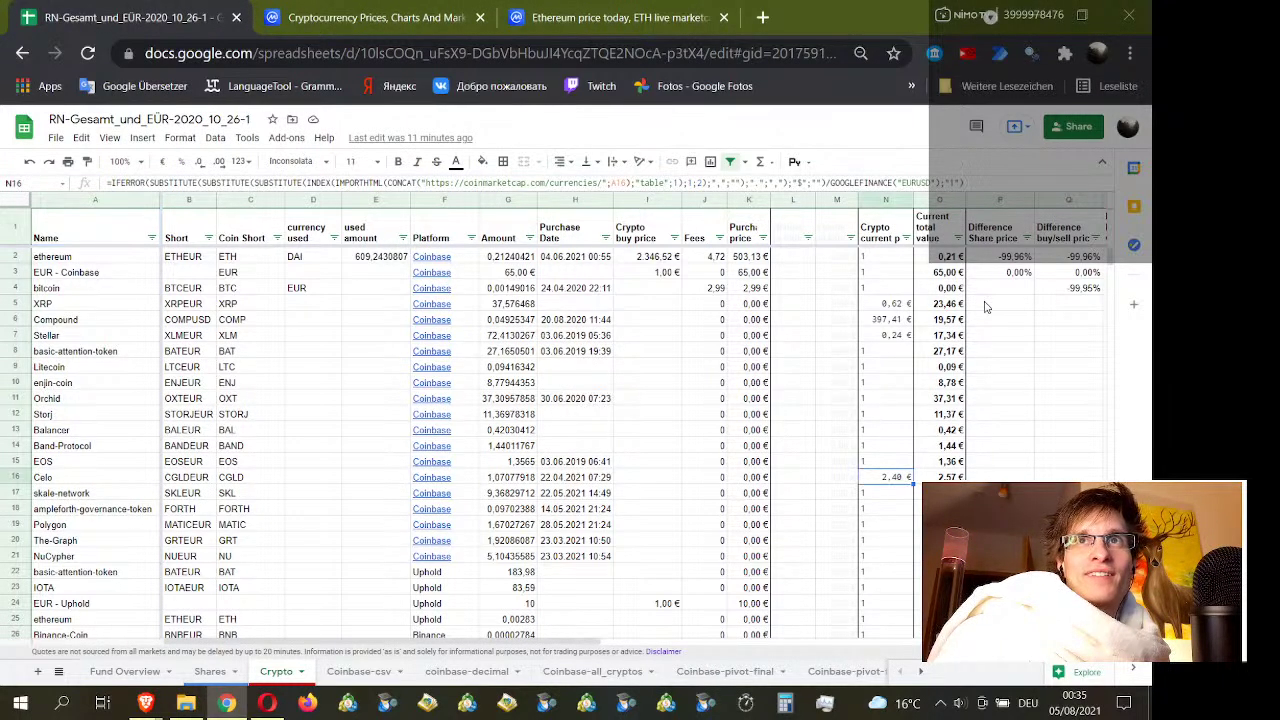
{"action": "left_click", "coordinate": [945, 259]}
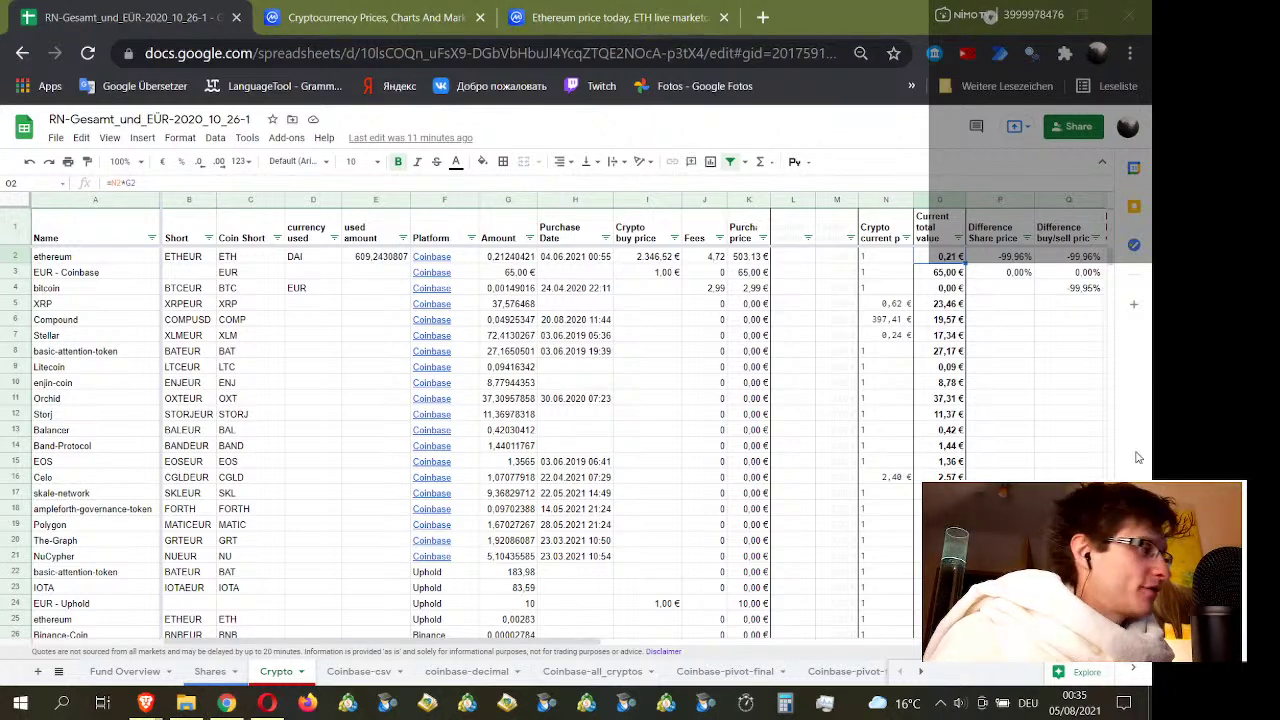
{"action": "left_click", "coordinate": [603, 418]}
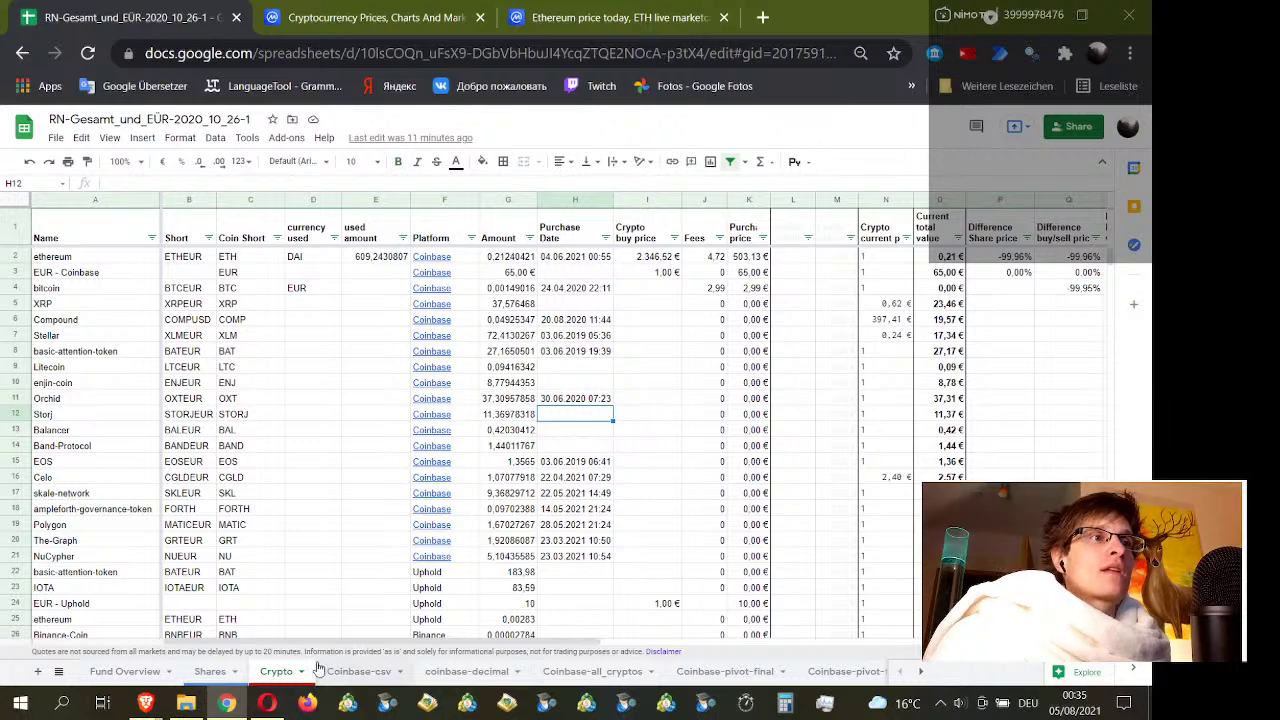
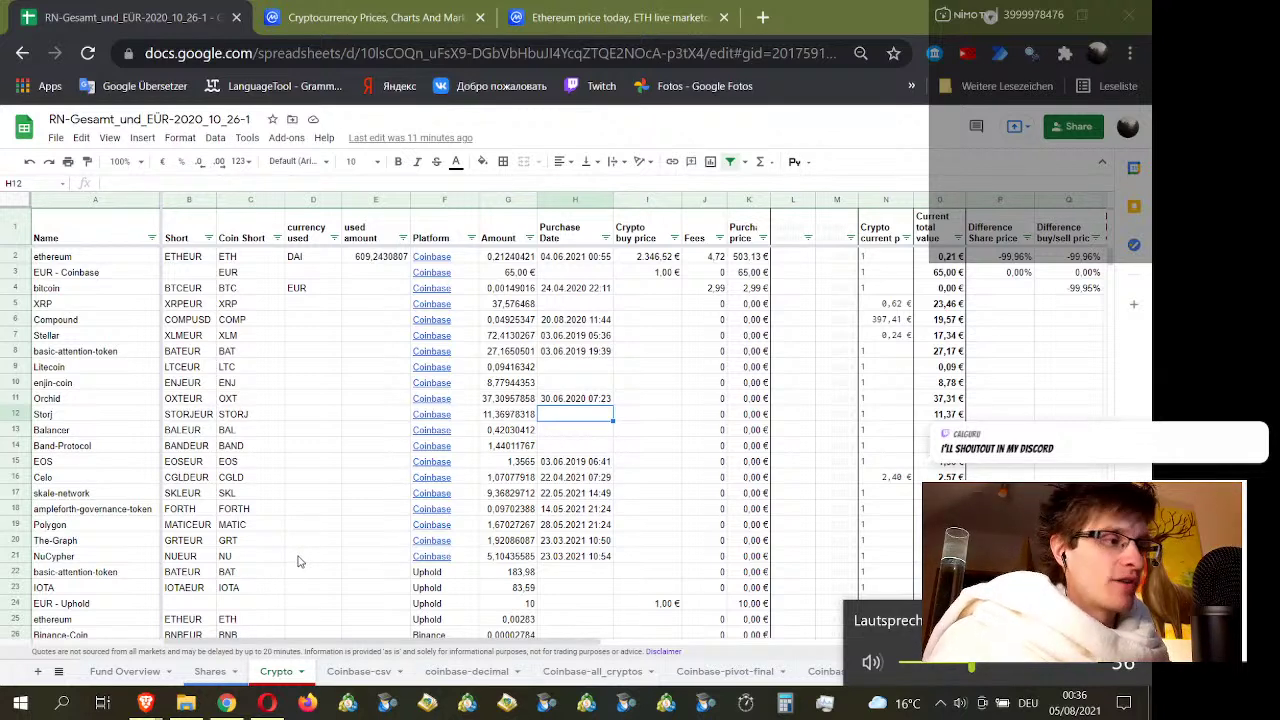
Step: Check Celo's currency formula in D16 and look over the remaining coin rows down to Summe
{"action": "left_click", "coordinate": [336, 483]}
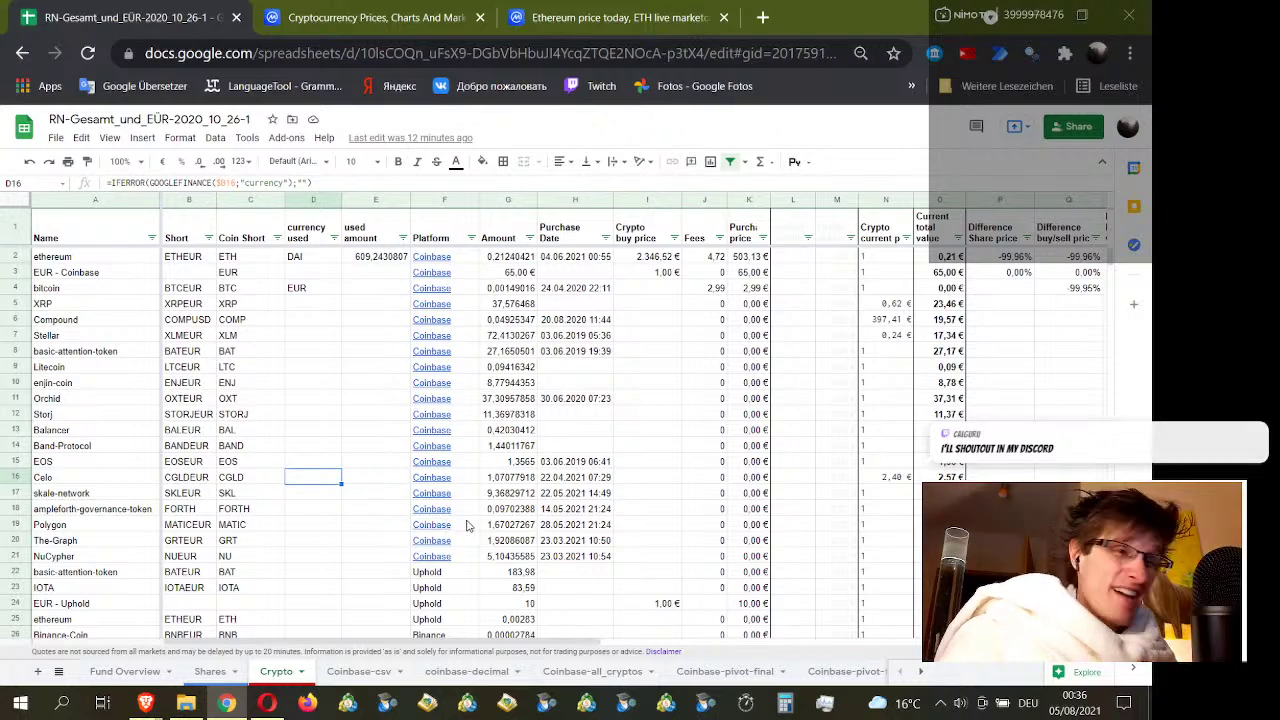
{"action": "mouse_move", "coordinate": [466, 525]}
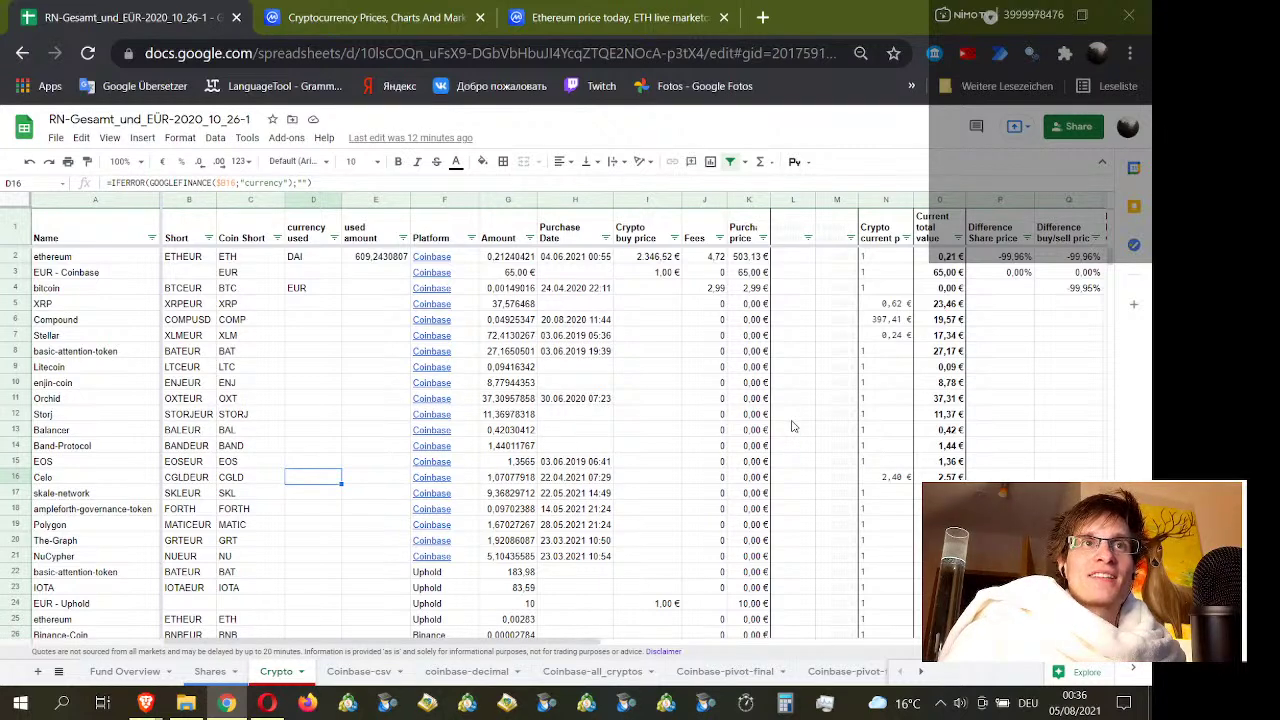
{"action": "scroll", "coordinate": [669, 384], "scroll_direction": "down", "scroll_amount": 4}
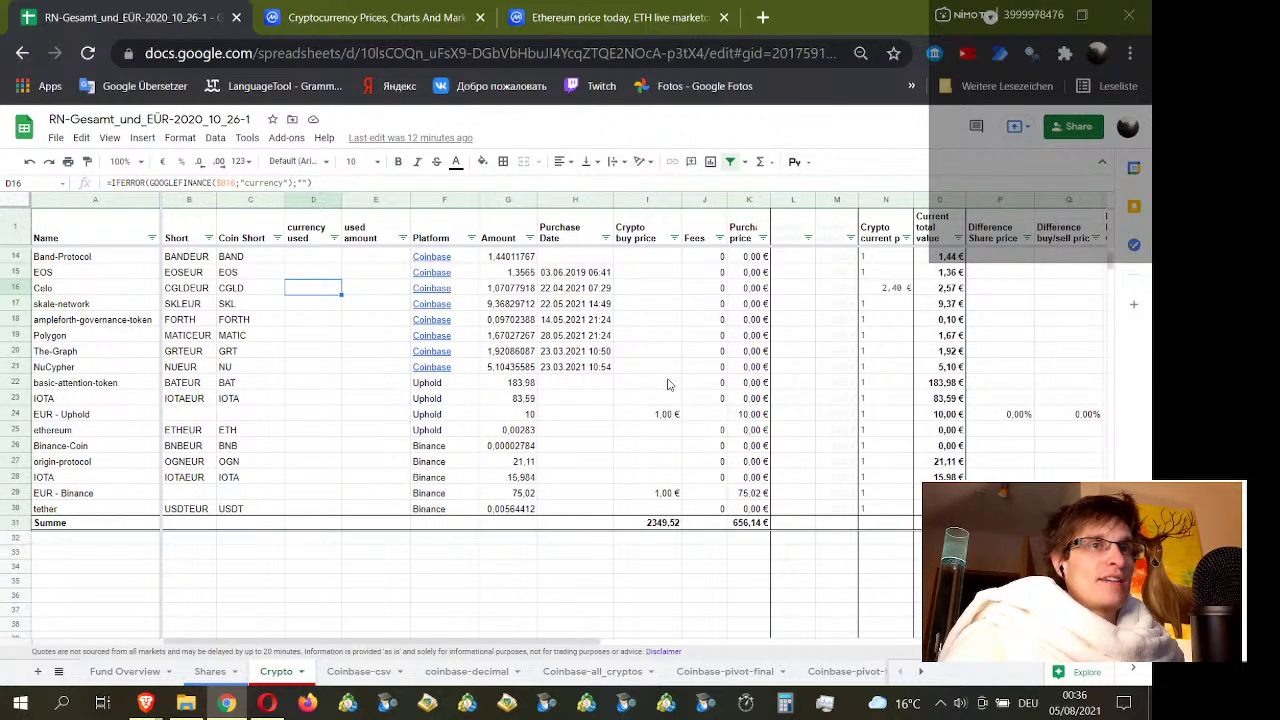
{"action": "scroll", "coordinate": [663, 372], "scroll_direction": "up", "scroll_amount": 4}
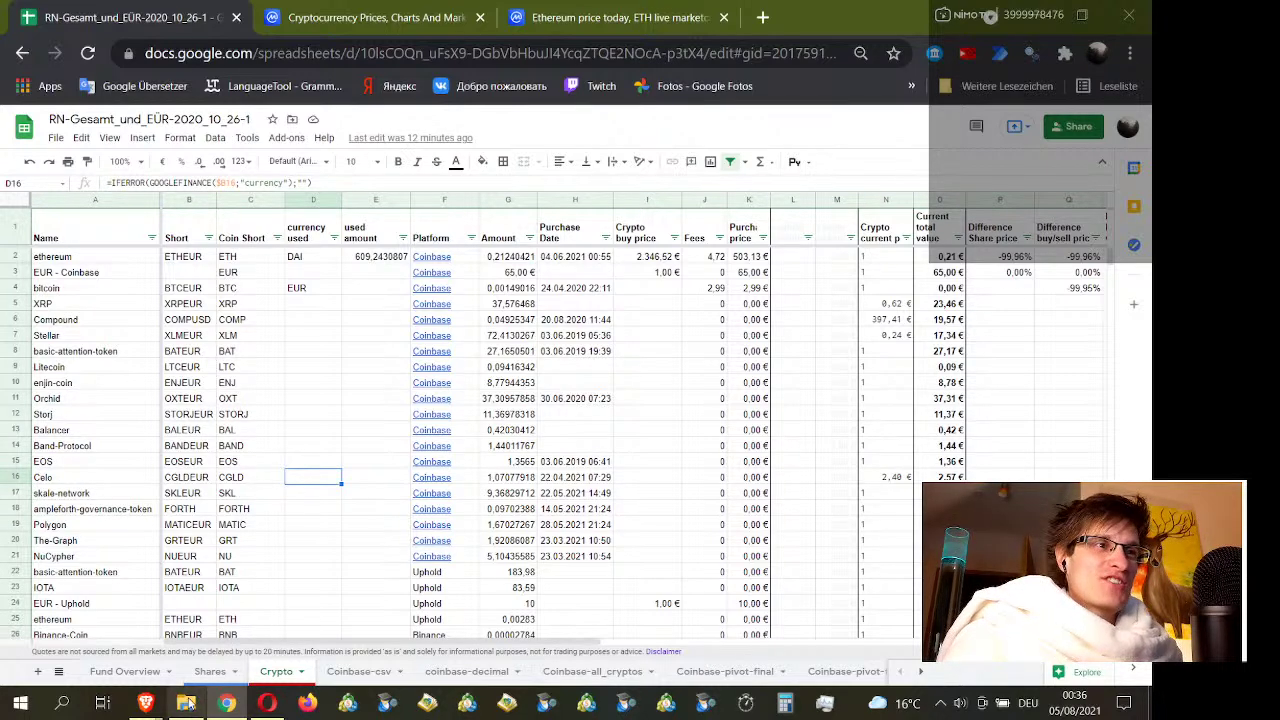
Step: Open the Shares sheet and check NextEra Energy's buy/sell price difference with dividends in R2
{"action": "left_click", "coordinate": [227, 676]}
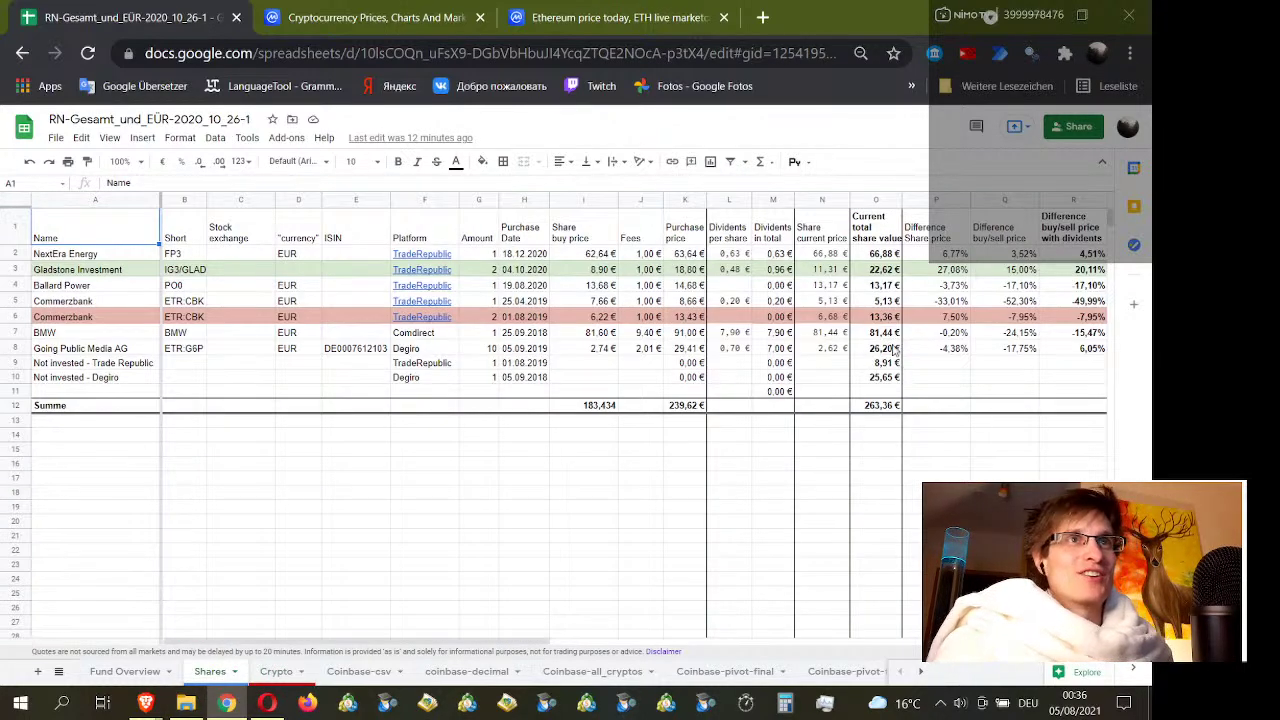
{"action": "left_click", "coordinate": [500, 636]}
{"action": "left_click_drag", "start_coordinate": [497, 636], "coordinate": [712, 569]}
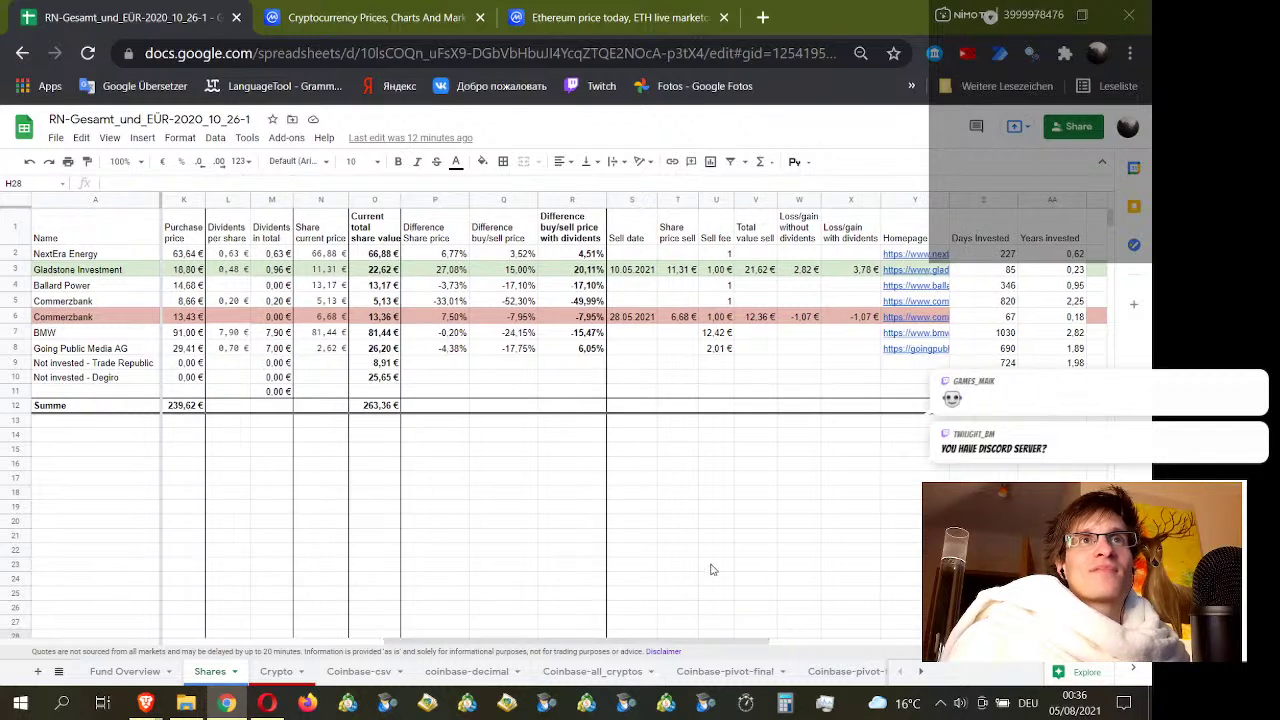
{"action": "left_click", "coordinate": [586, 257]}
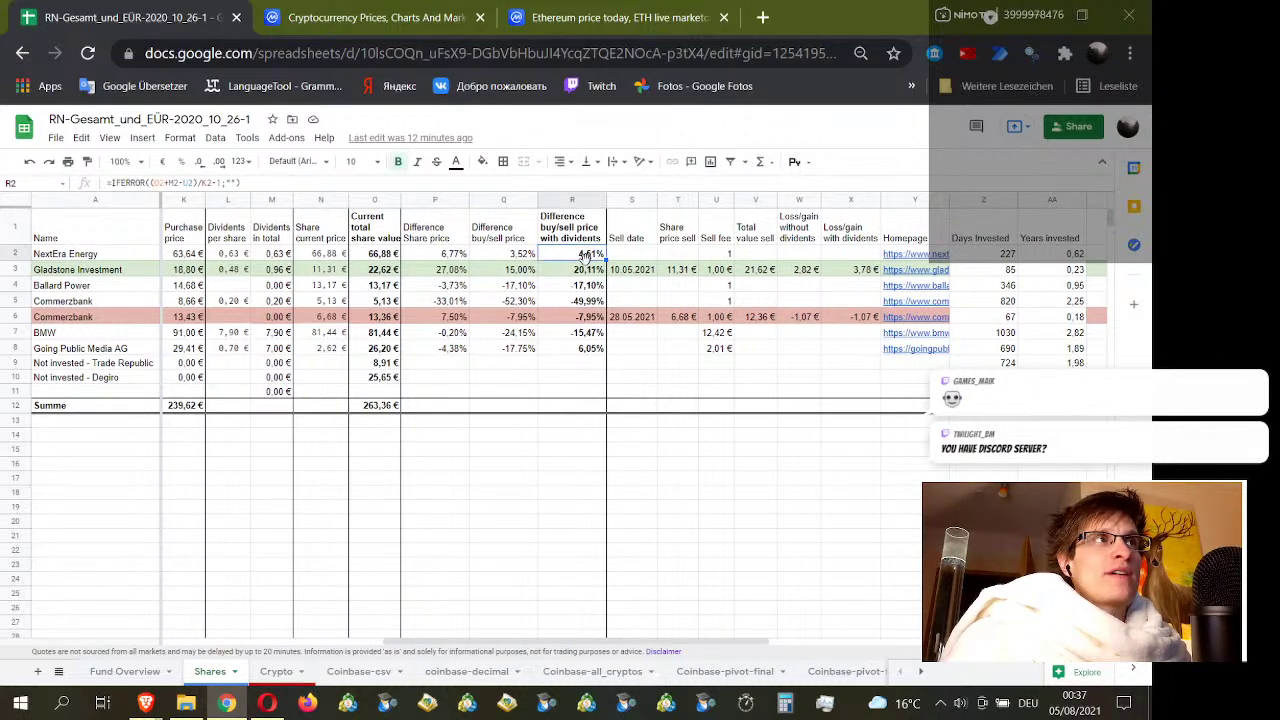
{"action": "left_click", "coordinate": [22, 256]}
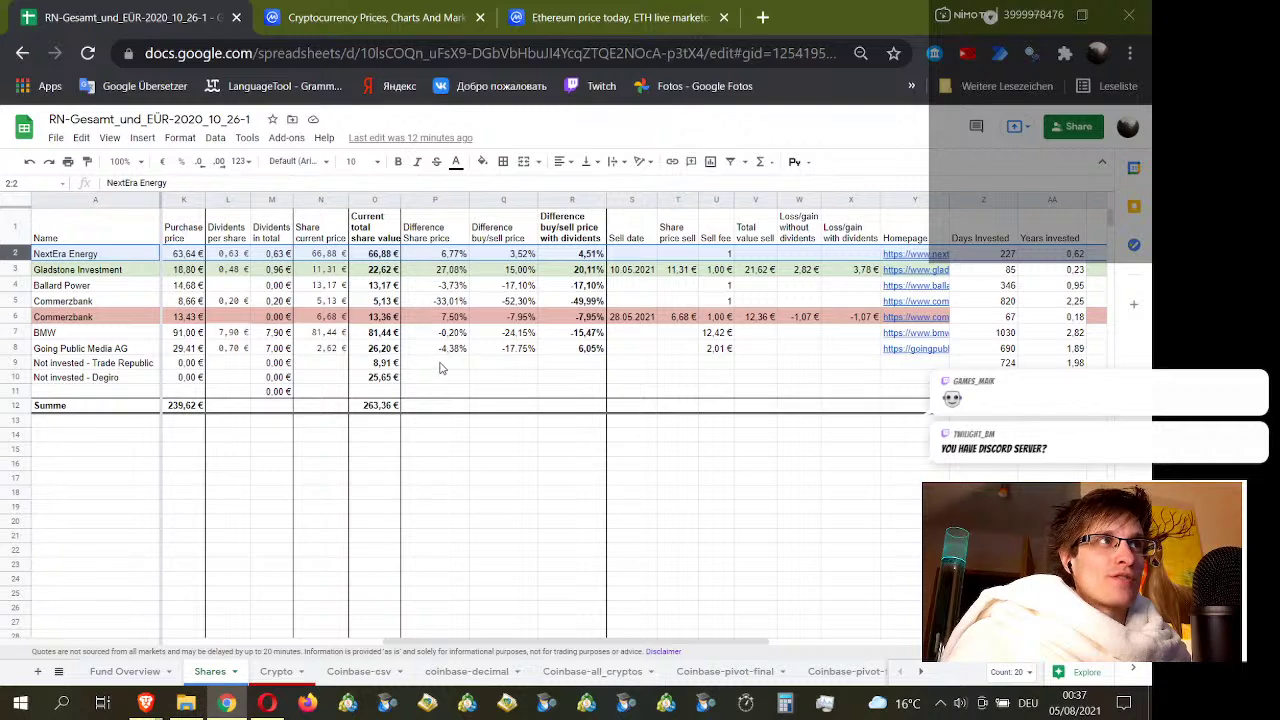
{"action": "left_click", "coordinate": [565, 257]}
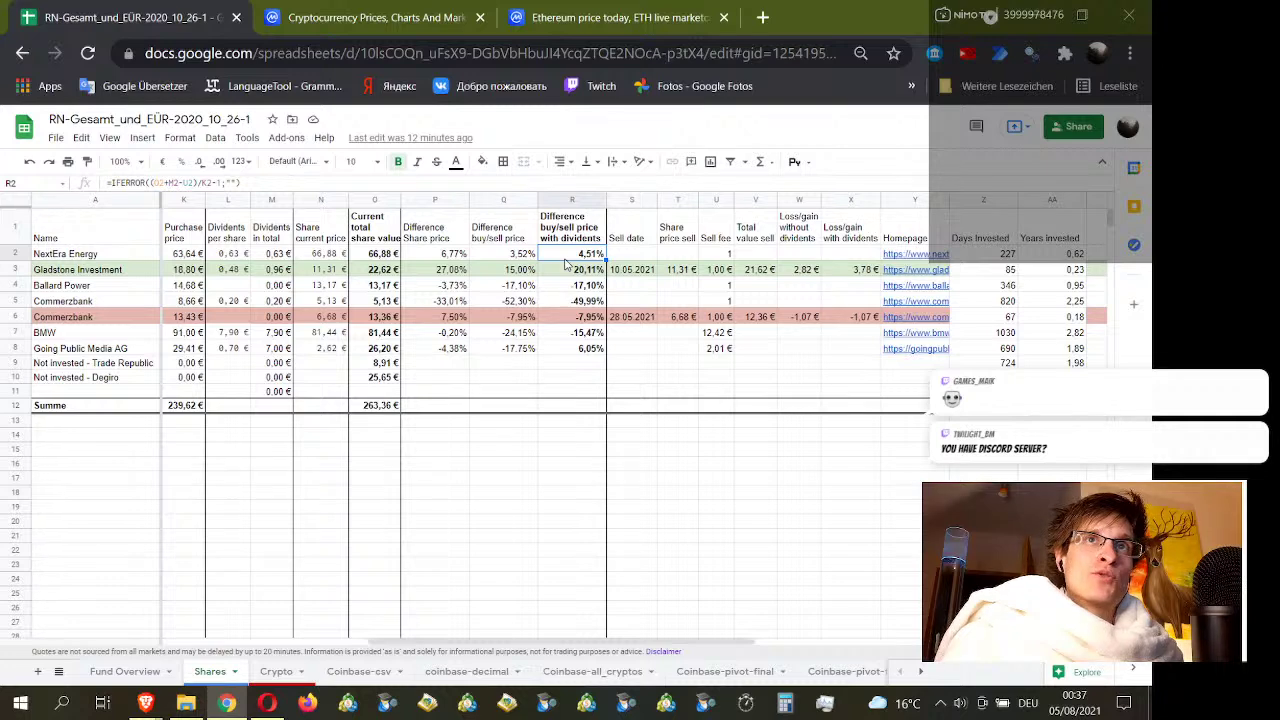
Step: Switch to Opera to view the ETHEUR chart on TradingView, then minimize that window
{"action": "left_click", "coordinate": [267, 703]}
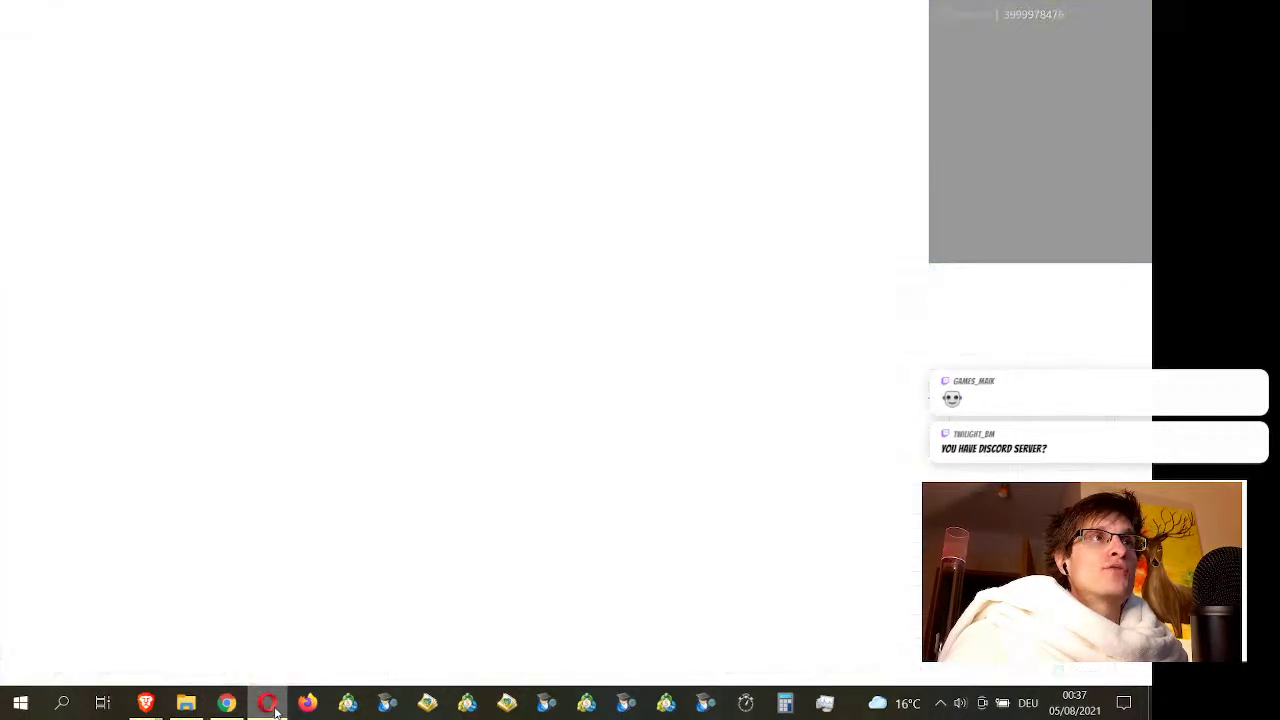
{"action": "left_click", "coordinate": [113, 16]}
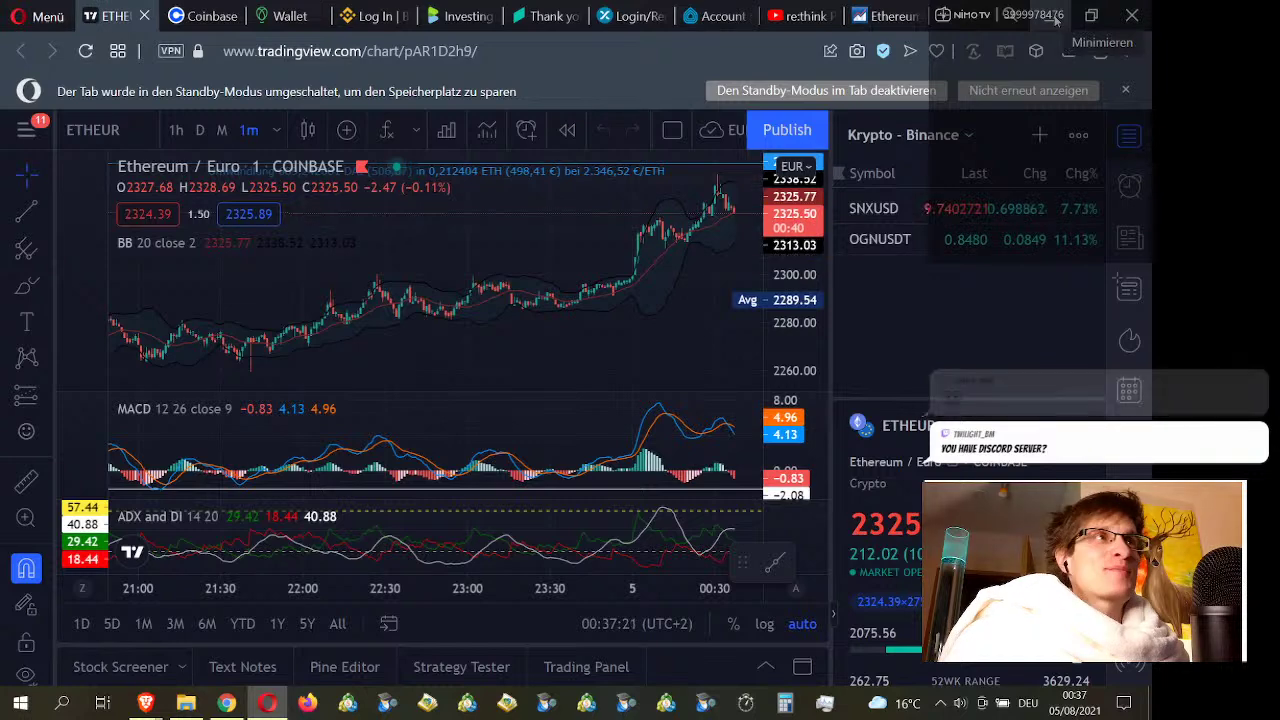
{"action": "left_click", "coordinate": [1057, 20]}
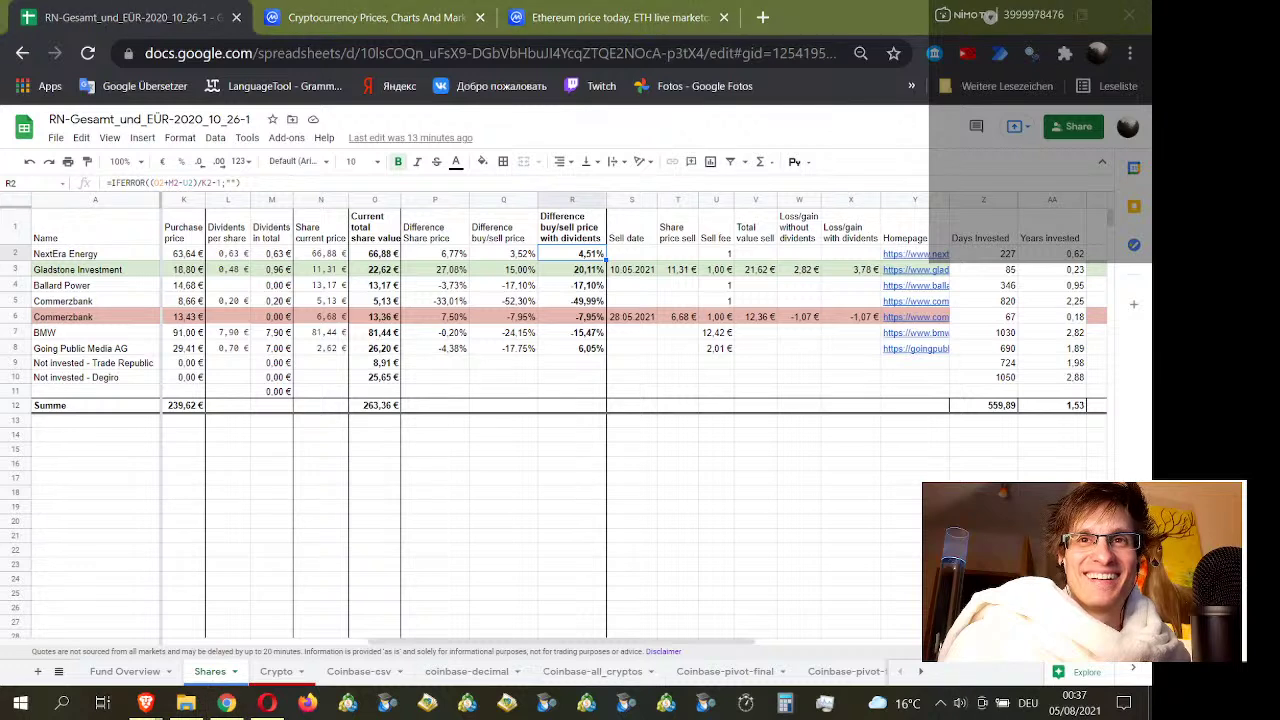
{"action": "left_click", "coordinate": [961, 704]}
{"action": "left_click", "coordinate": [792, 484]}
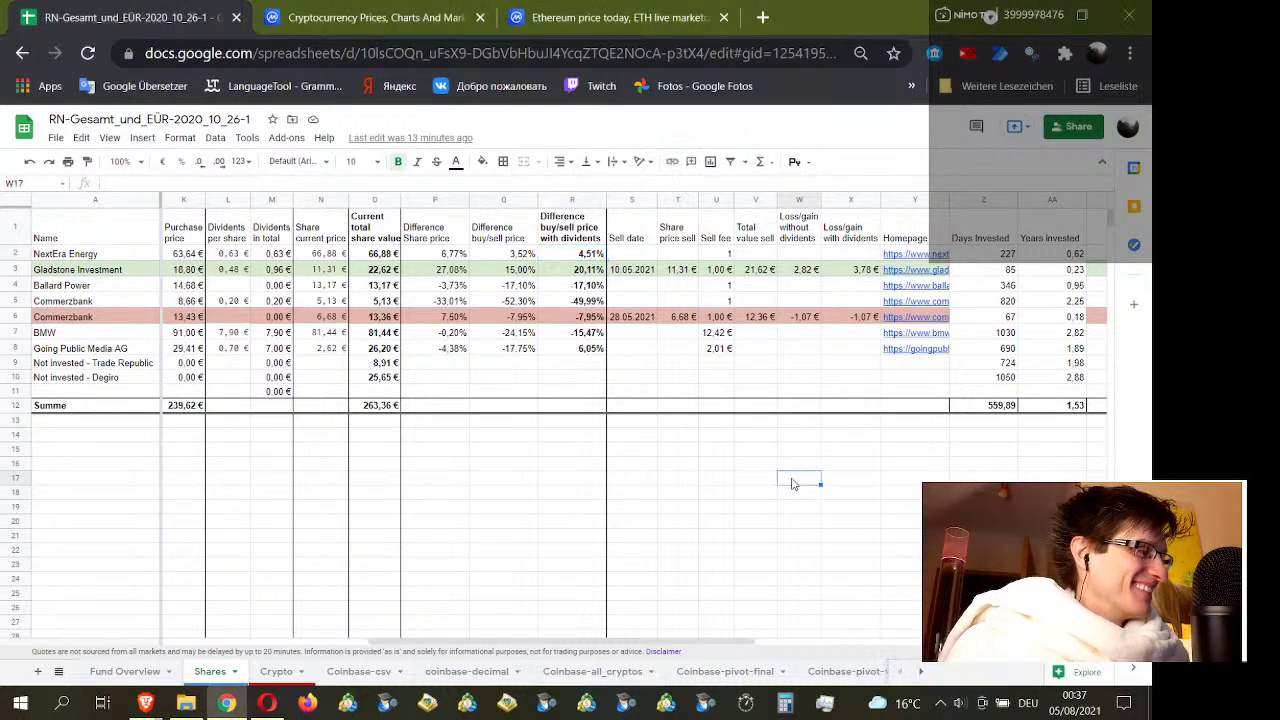
{"action": "left_click", "coordinate": [792, 484]}
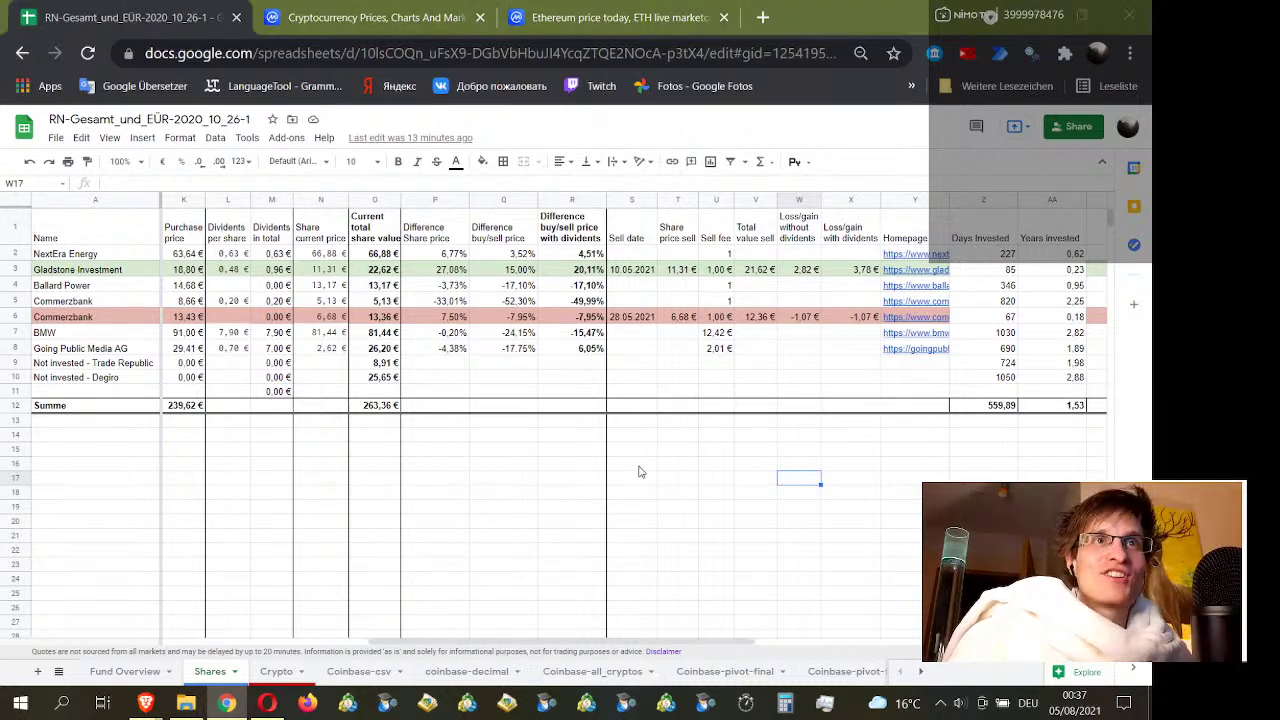
{"action": "key", "text": "super"}
{"action": "left_click", "coordinate": [850, 464]}
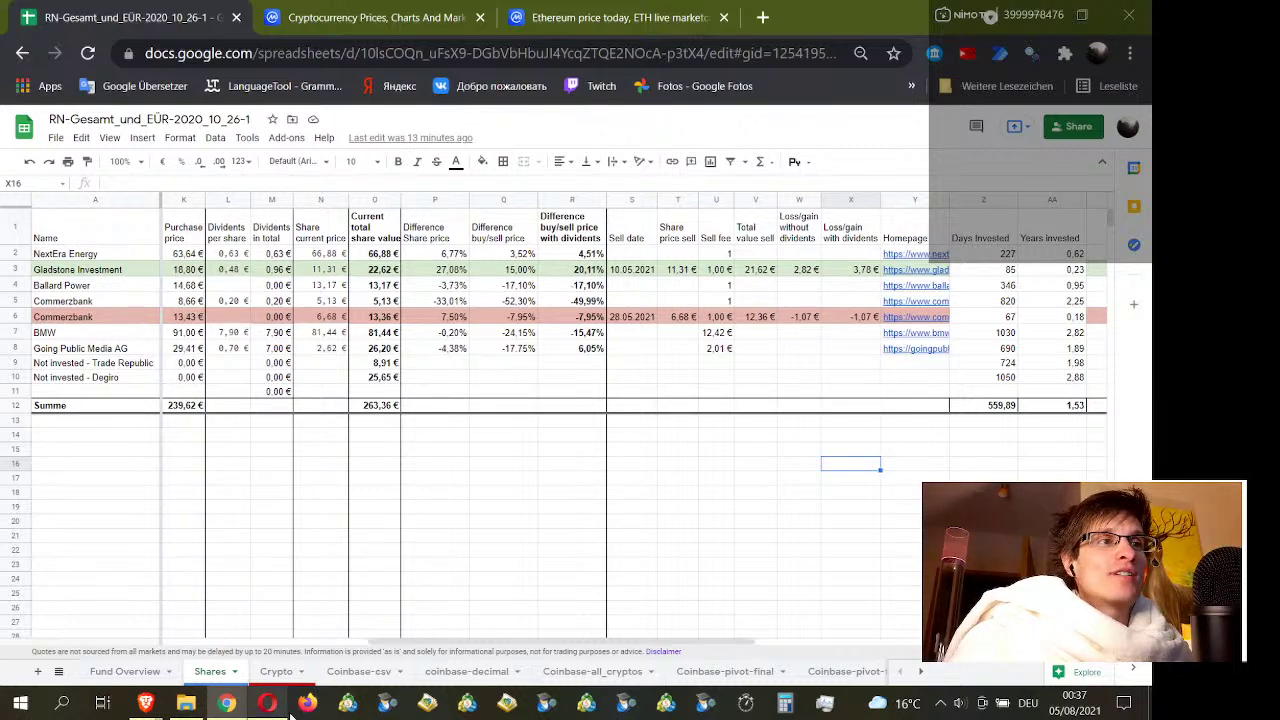
{"action": "key", "text": "super"}
{"action": "left_click", "coordinate": [923, 469]}
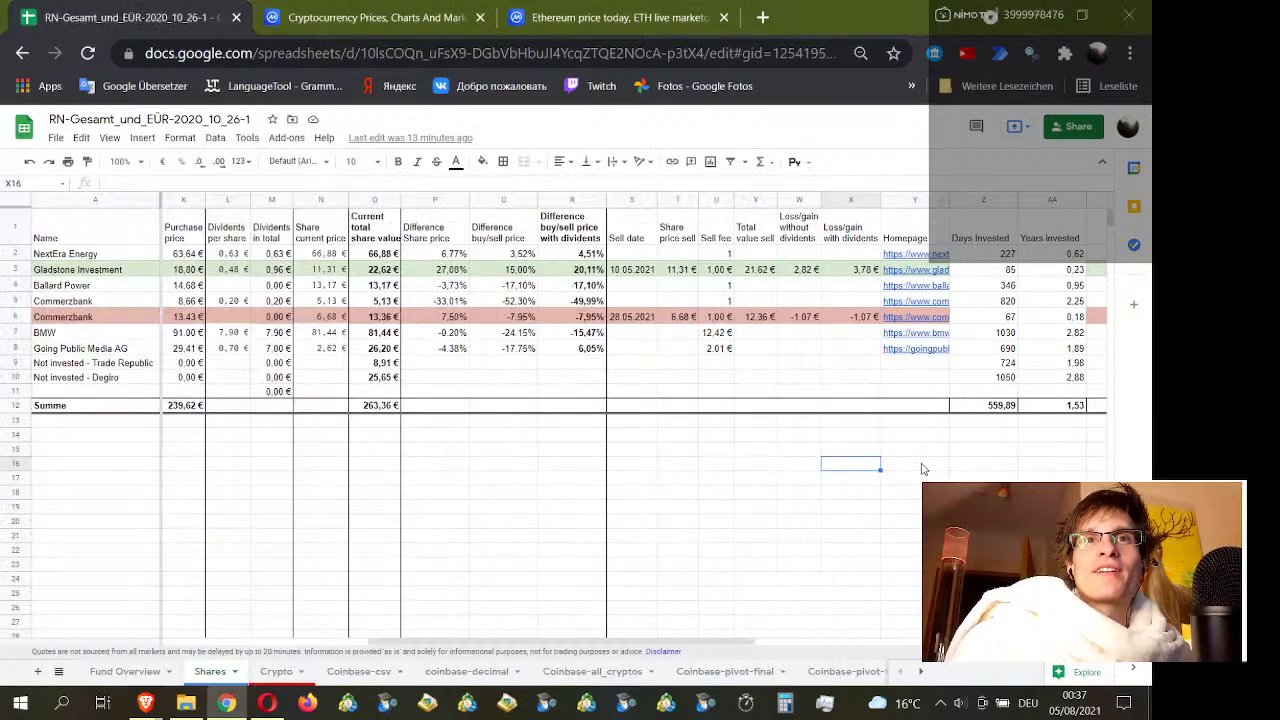
Step: Restore the spreadsheet window to a smaller size and open the Fund Overview sheet
{"action": "left_click", "coordinate": [930, 465]}
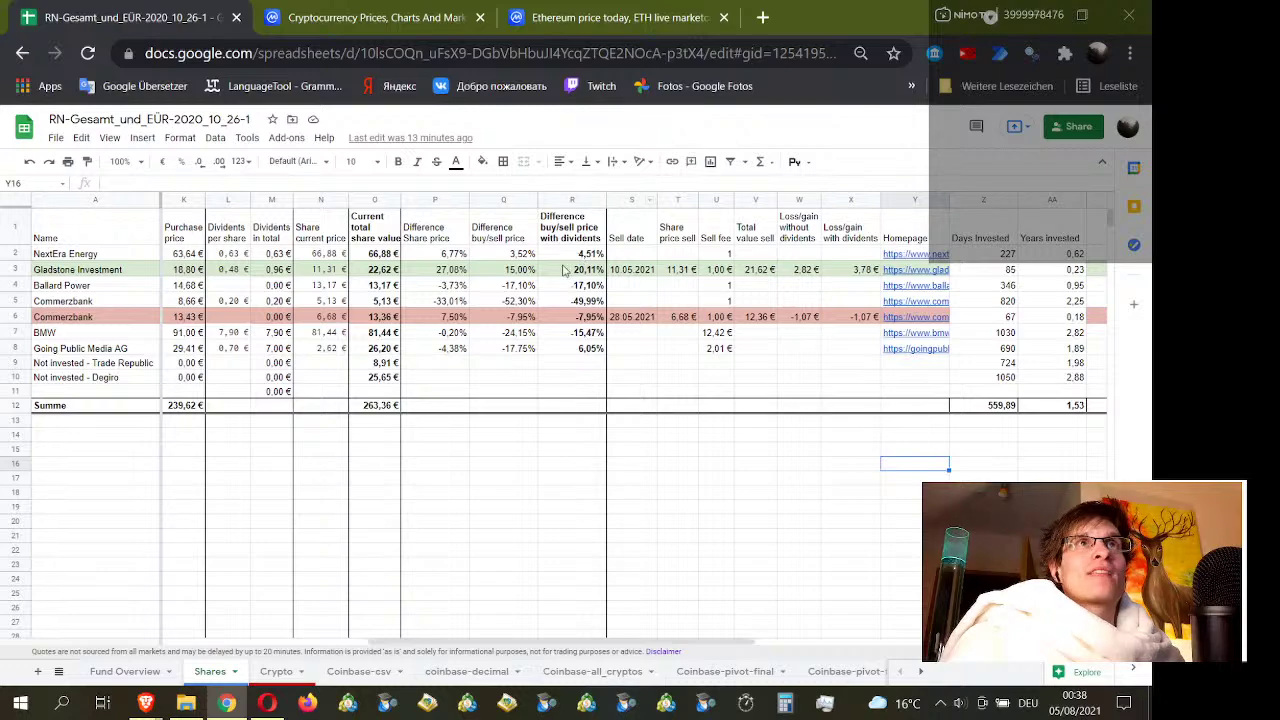
{"action": "double_click", "coordinate": [880, 18]}
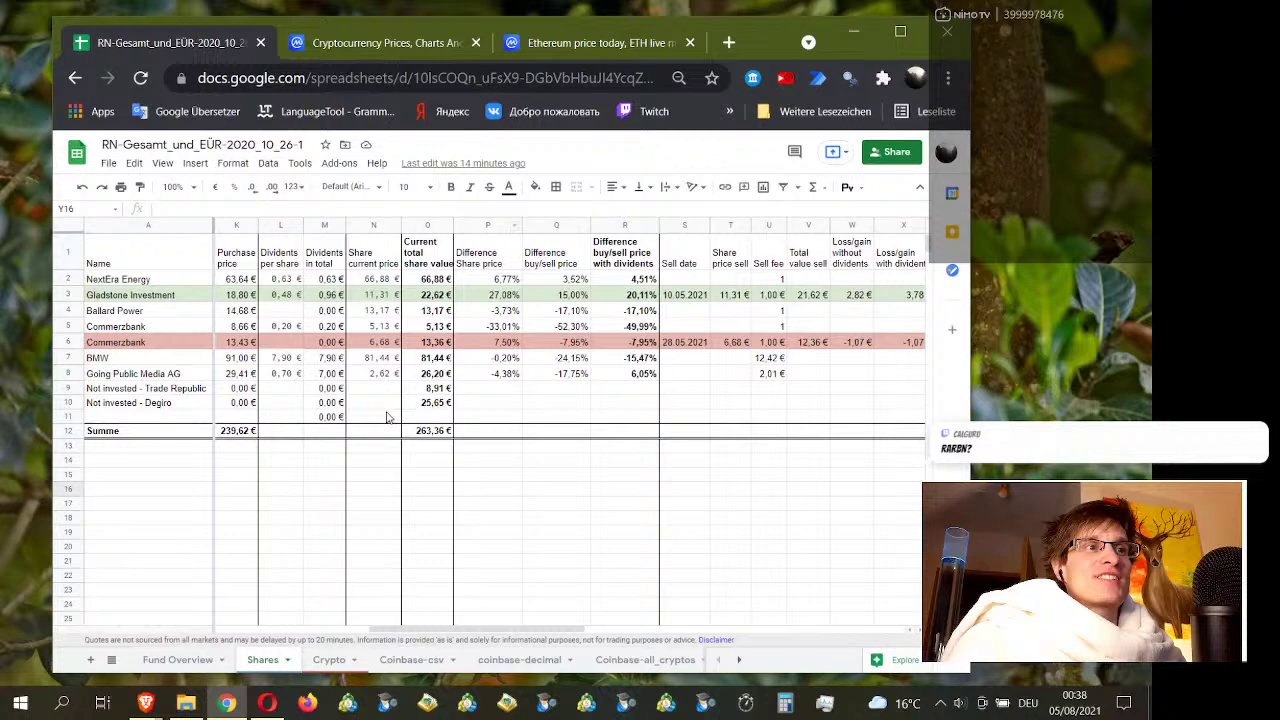
{"action": "left_click", "coordinate": [177, 660]}
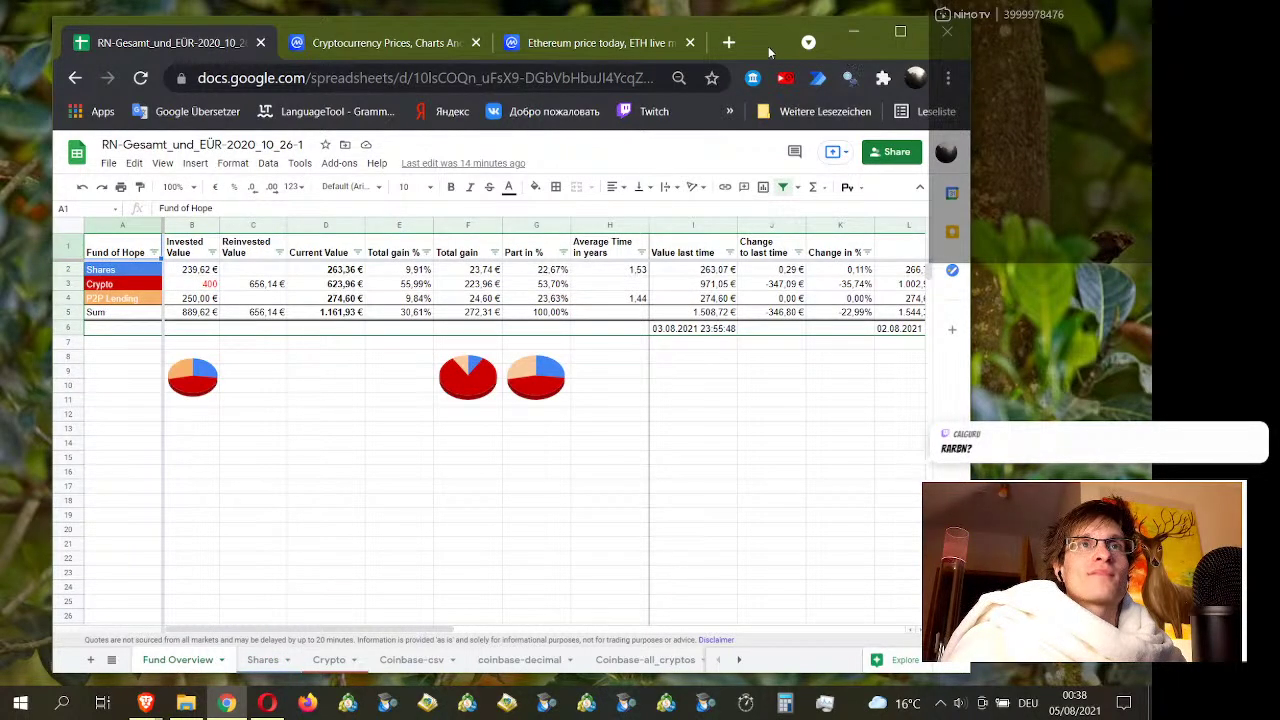
{"action": "left_click_drag", "start_coordinate": [768, 46], "coordinate": [744, 43]}
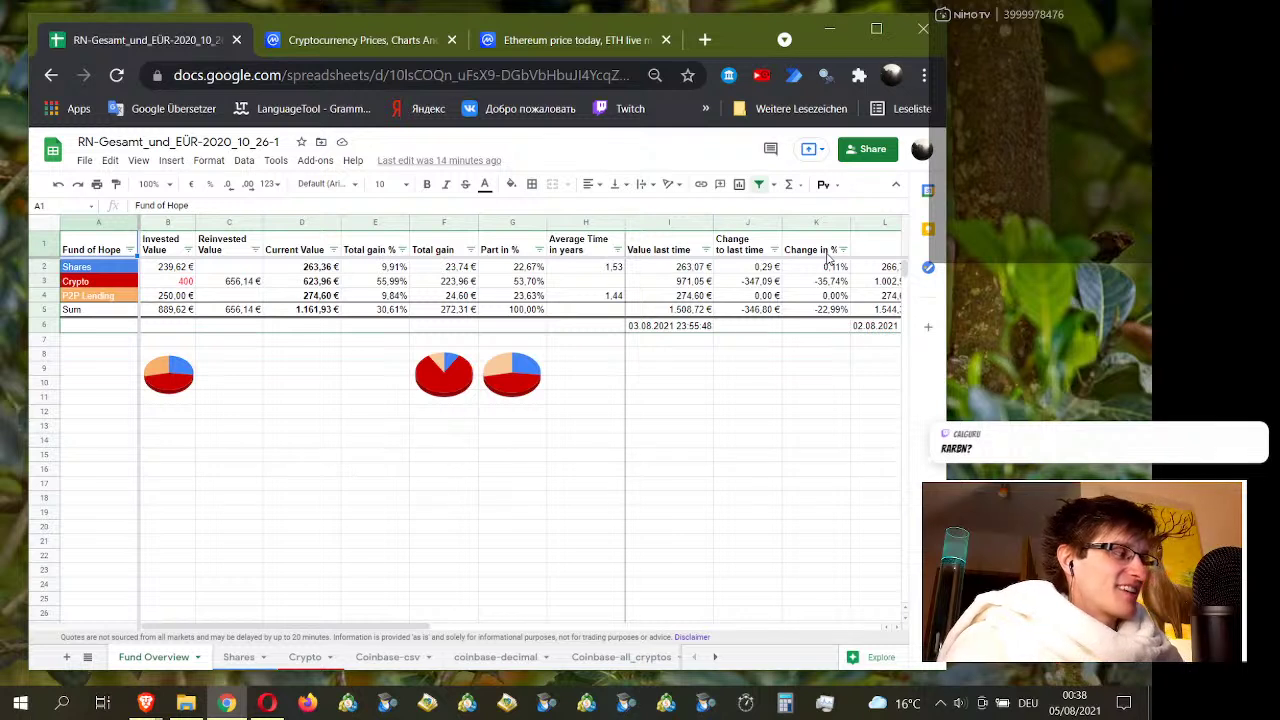
{"action": "left_click", "coordinate": [705, 384]}
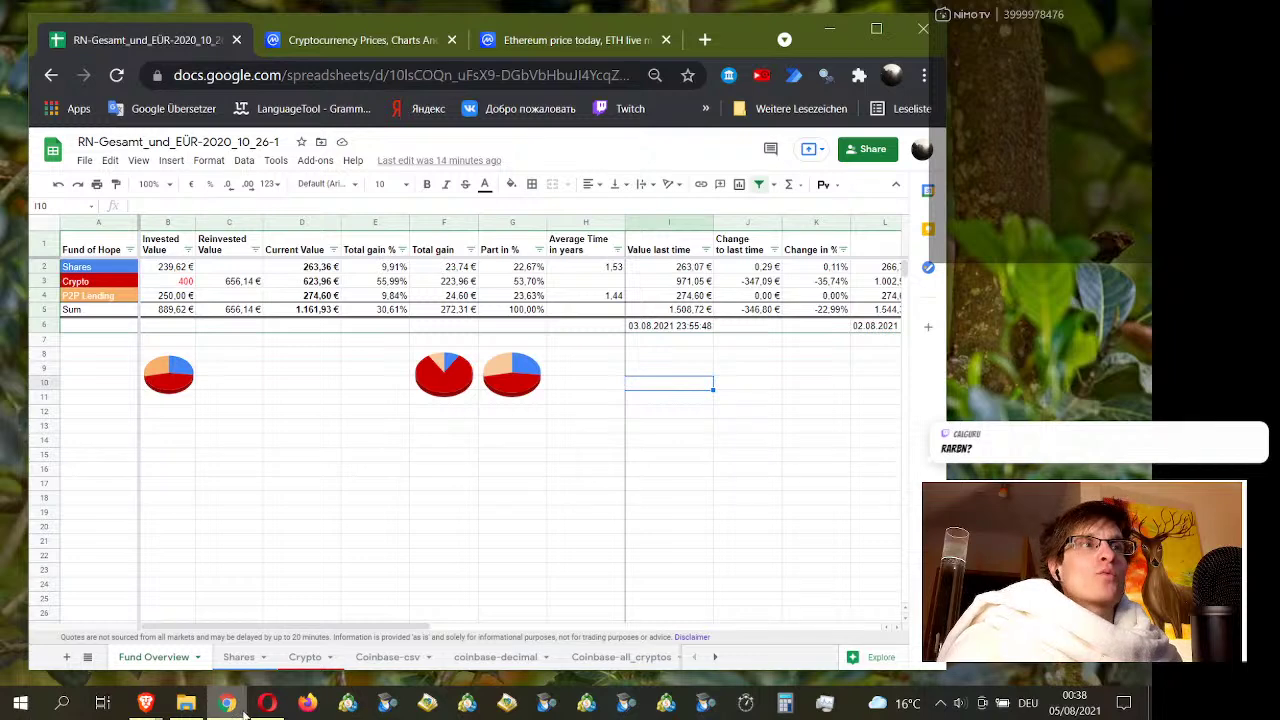
Step: Switch to Brave's Taskade window, open the TogetherBetter structure project and maximize the window
{"action": "left_click", "coordinate": [145, 703]}
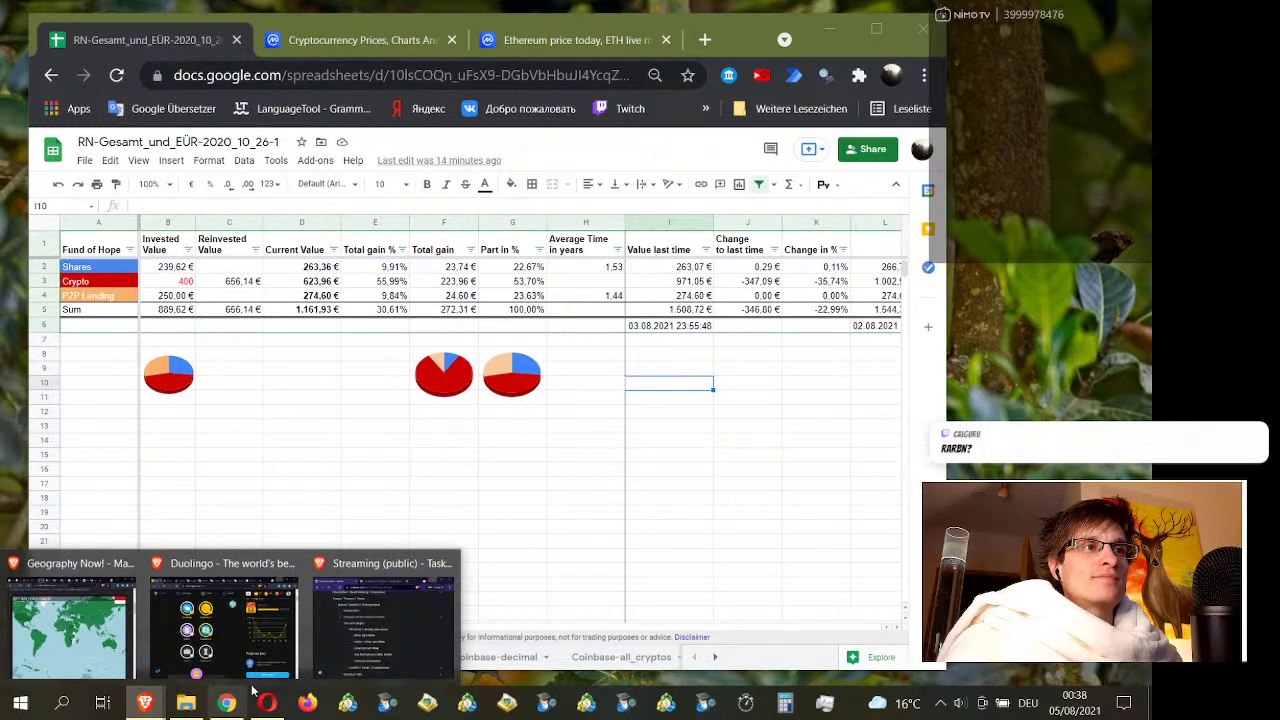
{"action": "left_click", "coordinate": [347, 643]}
{"action": "left_click", "coordinate": [450, 69]}
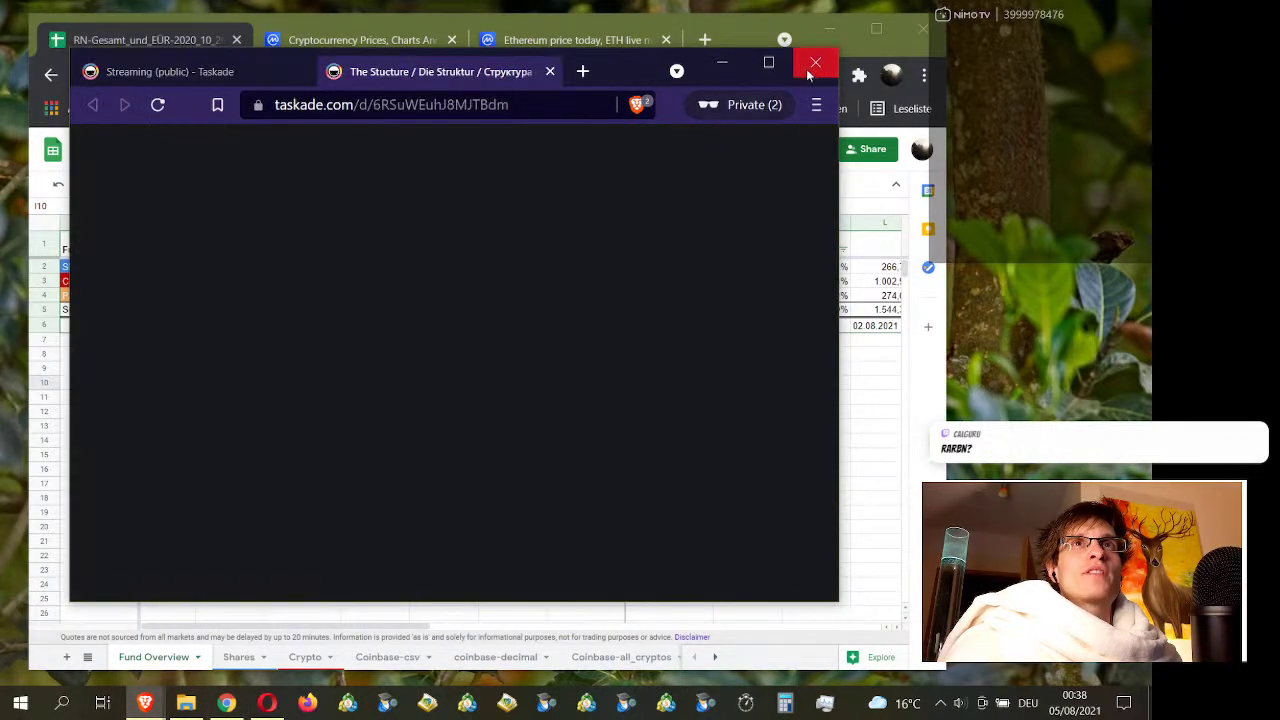
{"action": "left_click", "coordinate": [768, 63]}
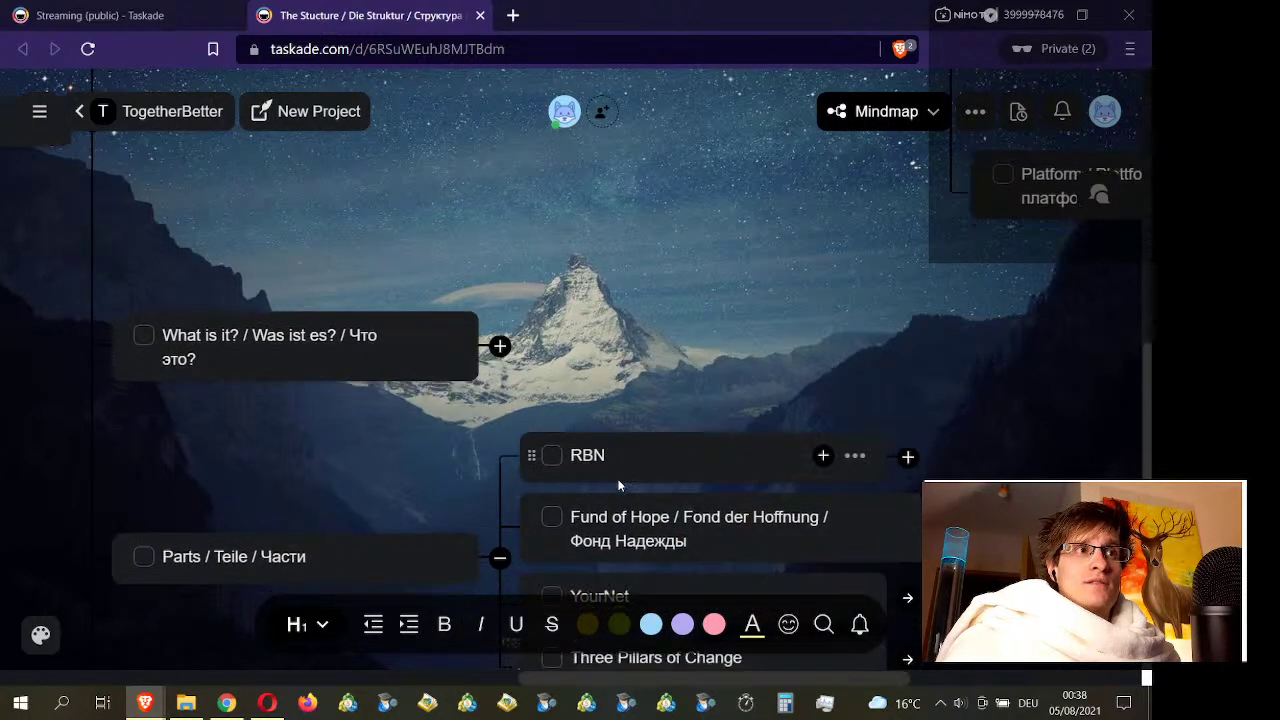
Step: Fold the Parts / Teile / Части branch of the mindmap and go back to the Where is it? branch
{"action": "scroll", "coordinate": [510, 400], "scroll_direction": "down", "scroll_amount": 2}
{"action": "left_click", "coordinate": [499, 396]}
{"action": "scroll", "coordinate": [538, 398], "scroll_direction": "up", "scroll_amount": 6}
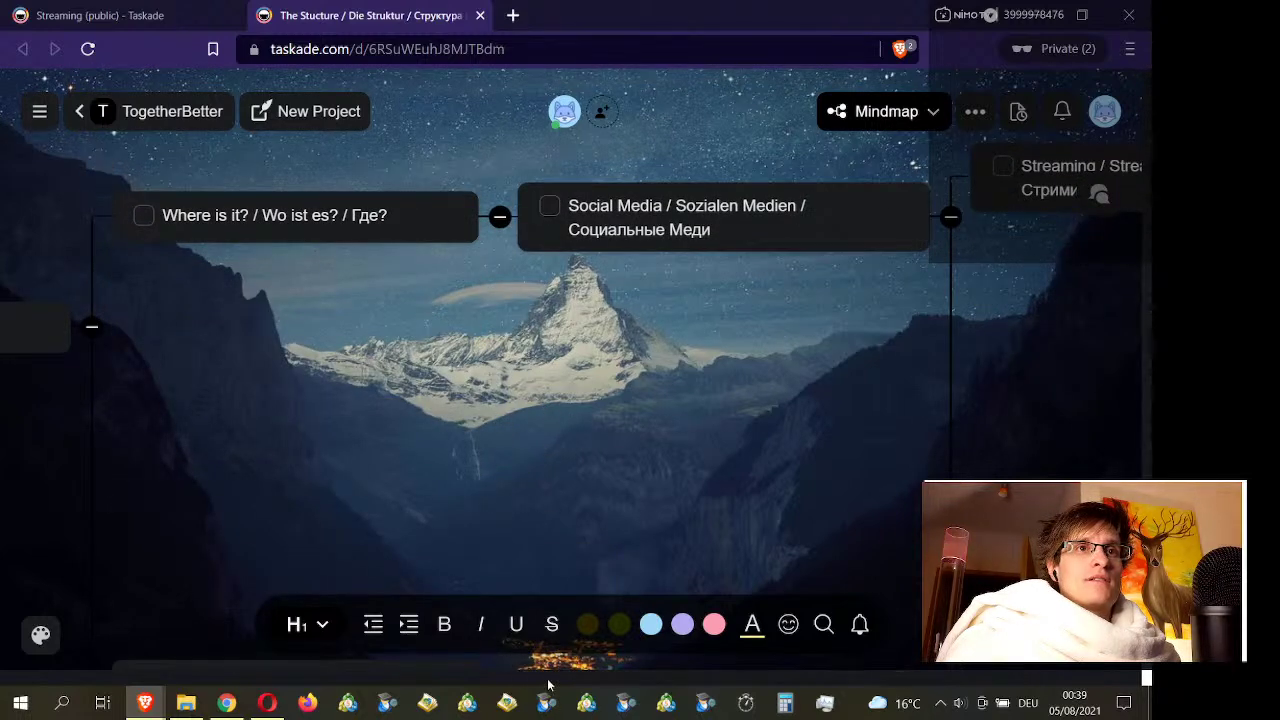
Step: Look through the streaming platforms under the Social Media branch, from Twitch down to vk.com
{"action": "scroll", "coordinate": [700, 560], "scroll_direction": "right", "scroll_amount": 5}
{"action": "scroll", "coordinate": [792, 515], "scroll_direction": "up", "scroll_amount": 2}
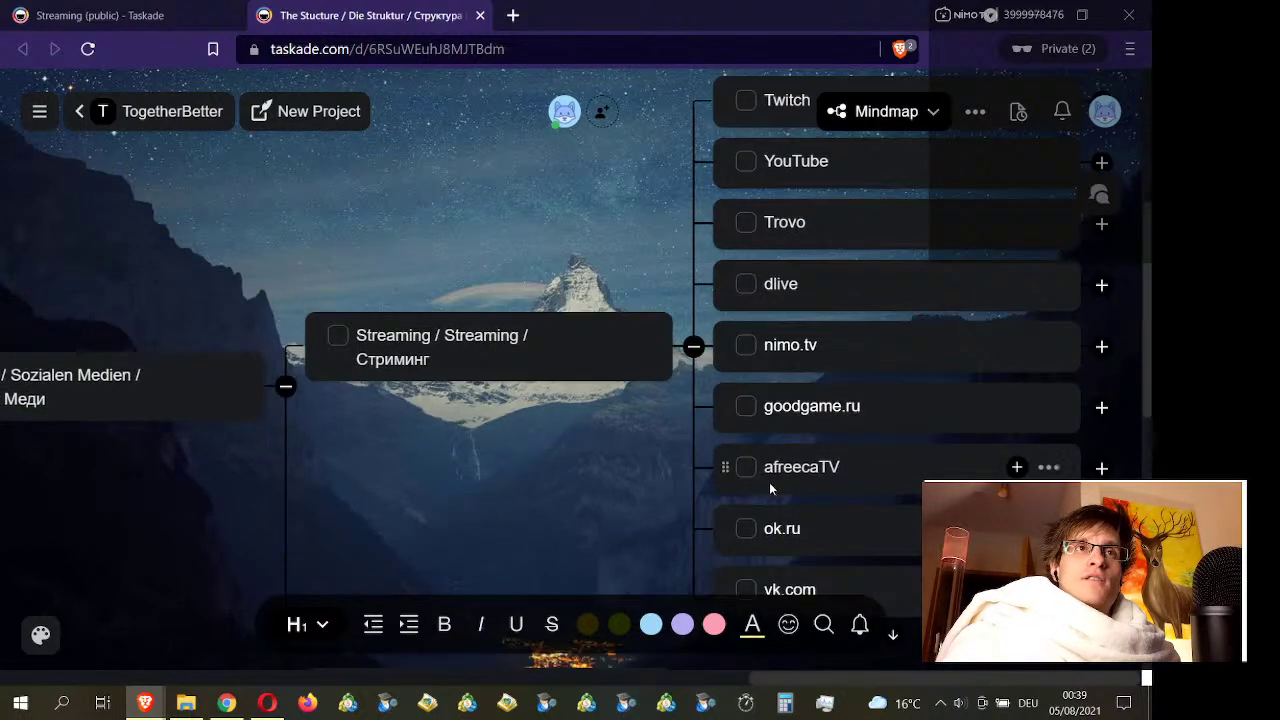
{"action": "scroll", "coordinate": [769, 482], "scroll_direction": "up", "scroll_amount": 2}
{"action": "scroll", "coordinate": [785, 492], "scroll_direction": "down", "scroll_amount": 2}
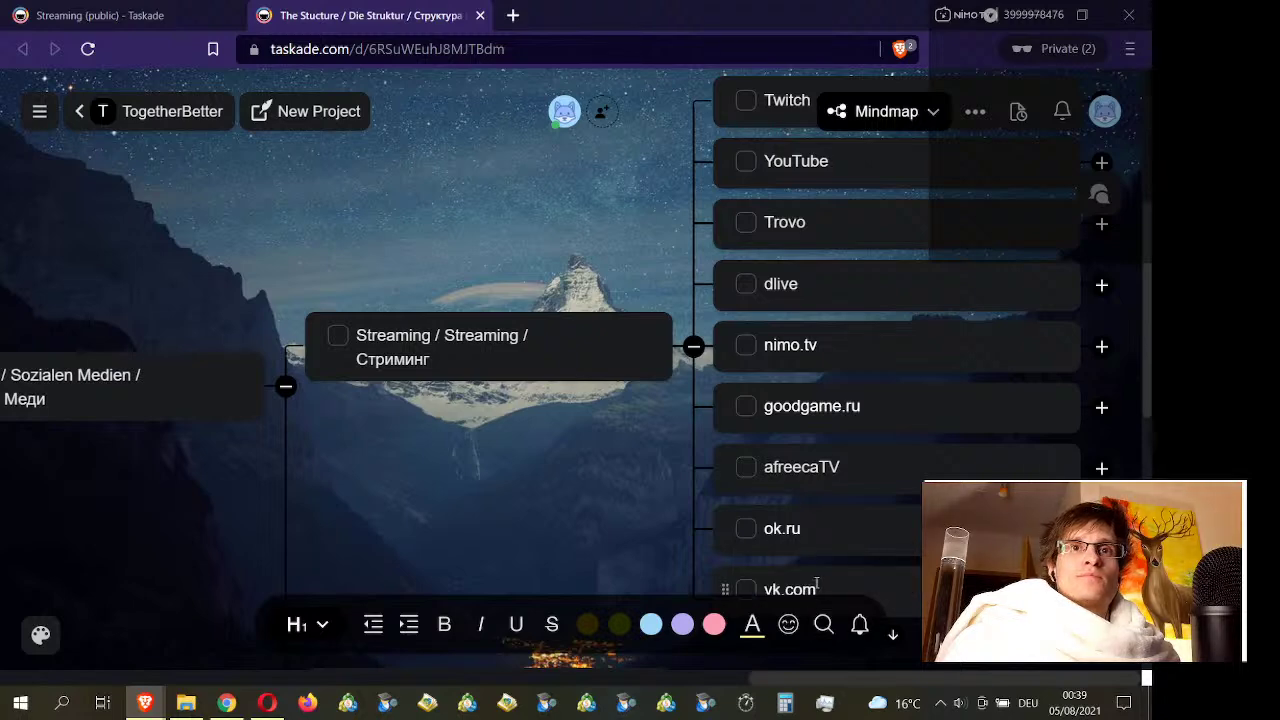
{"action": "scroll", "coordinate": [717, 374], "scroll_direction": "down", "scroll_amount": 2}
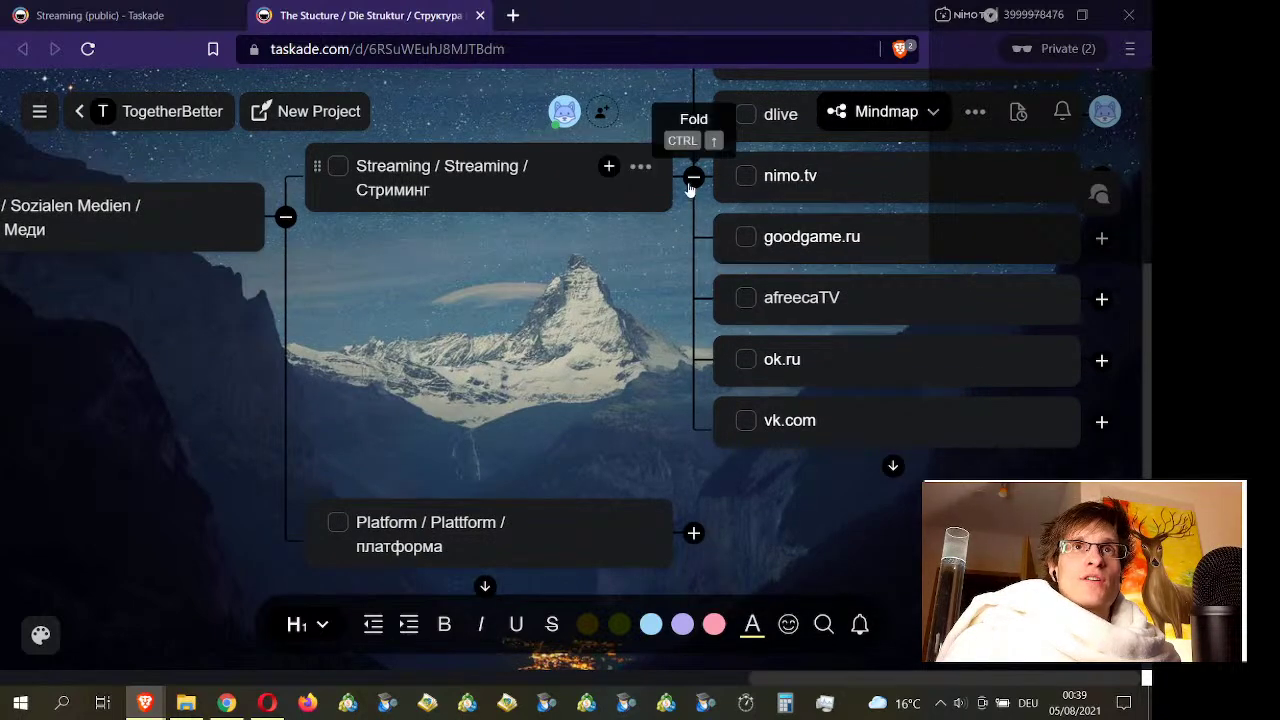
{"action": "scroll", "coordinate": [689, 190], "scroll_direction": "up", "scroll_amount": 3}
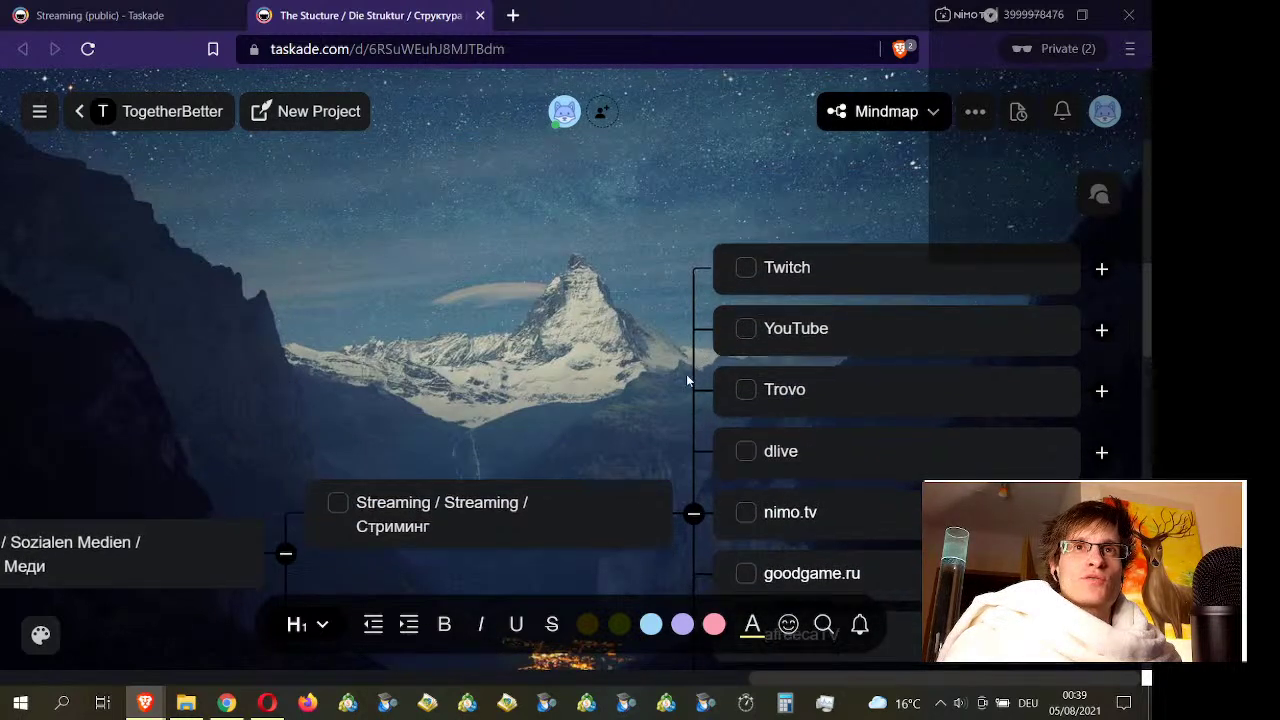
{"action": "scroll", "coordinate": [686, 374], "scroll_direction": "down", "scroll_amount": 2}
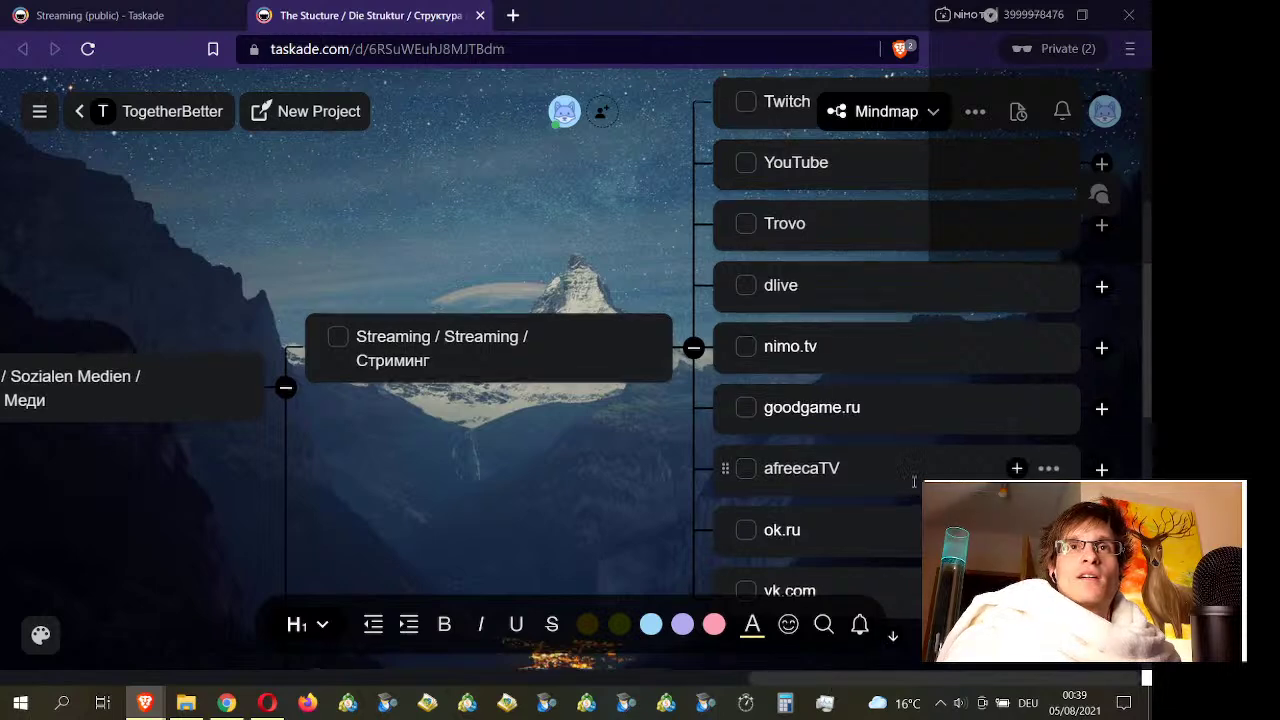
{"action": "scroll", "coordinate": [935, 415], "scroll_direction": "up", "scroll_amount": 2}
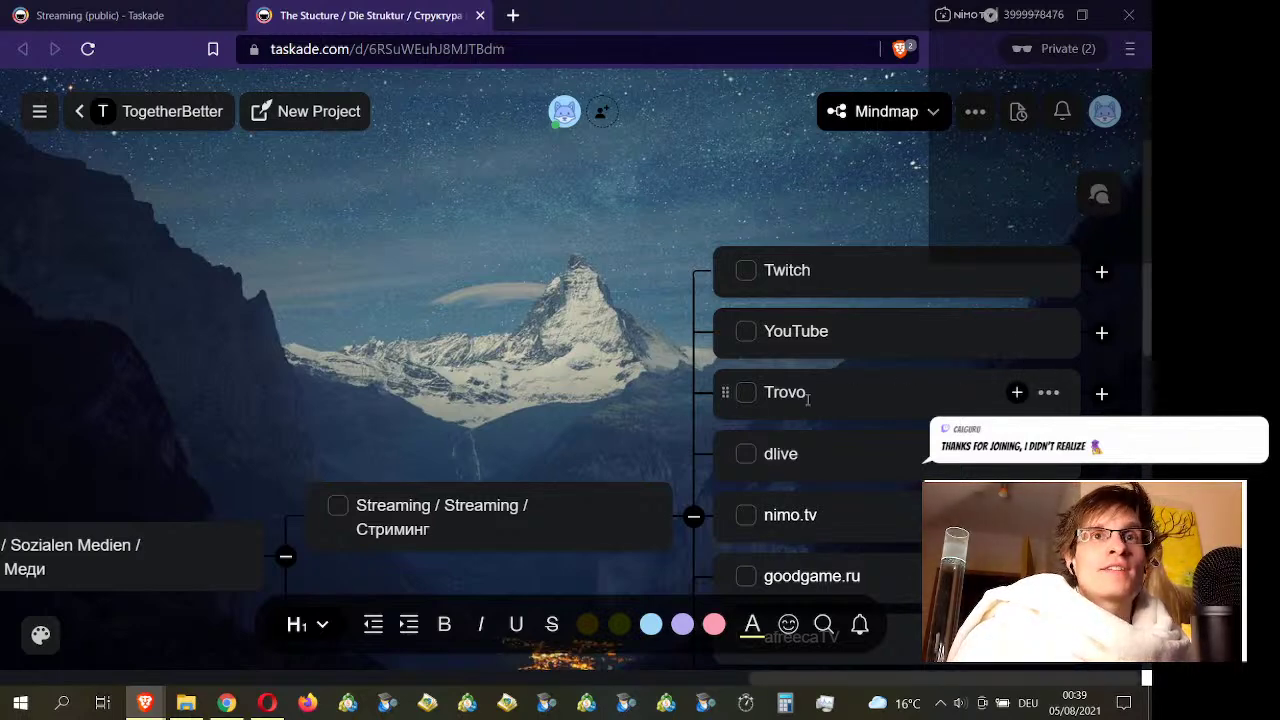
{"action": "scroll", "coordinate": [646, 319], "scroll_direction": "down", "scroll_amount": 3}
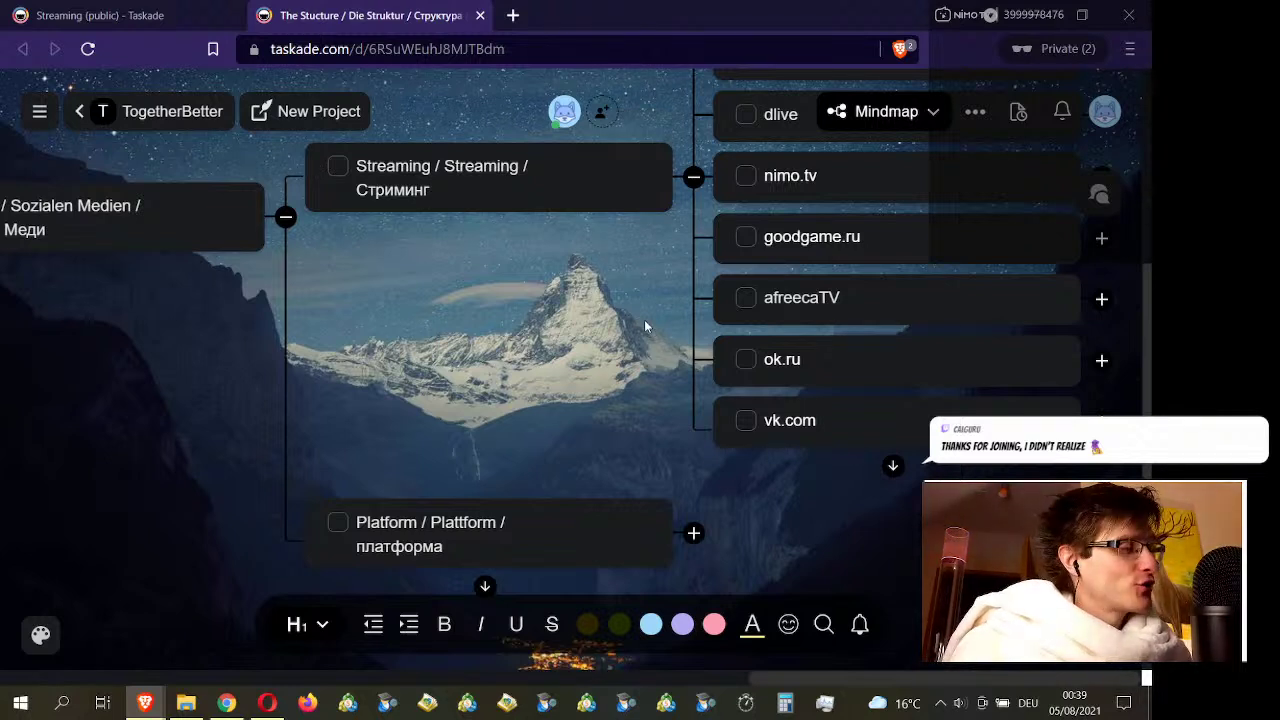
Step: Unfold the Platform branch, fold the Streaming branch, and look over the links beside the social platforms
{"action": "left_click", "coordinate": [694, 533]}
{"action": "left_click", "coordinate": [692, 164]}
{"action": "scroll", "coordinate": [665, 470], "scroll_direction": "down", "scroll_amount": 2}
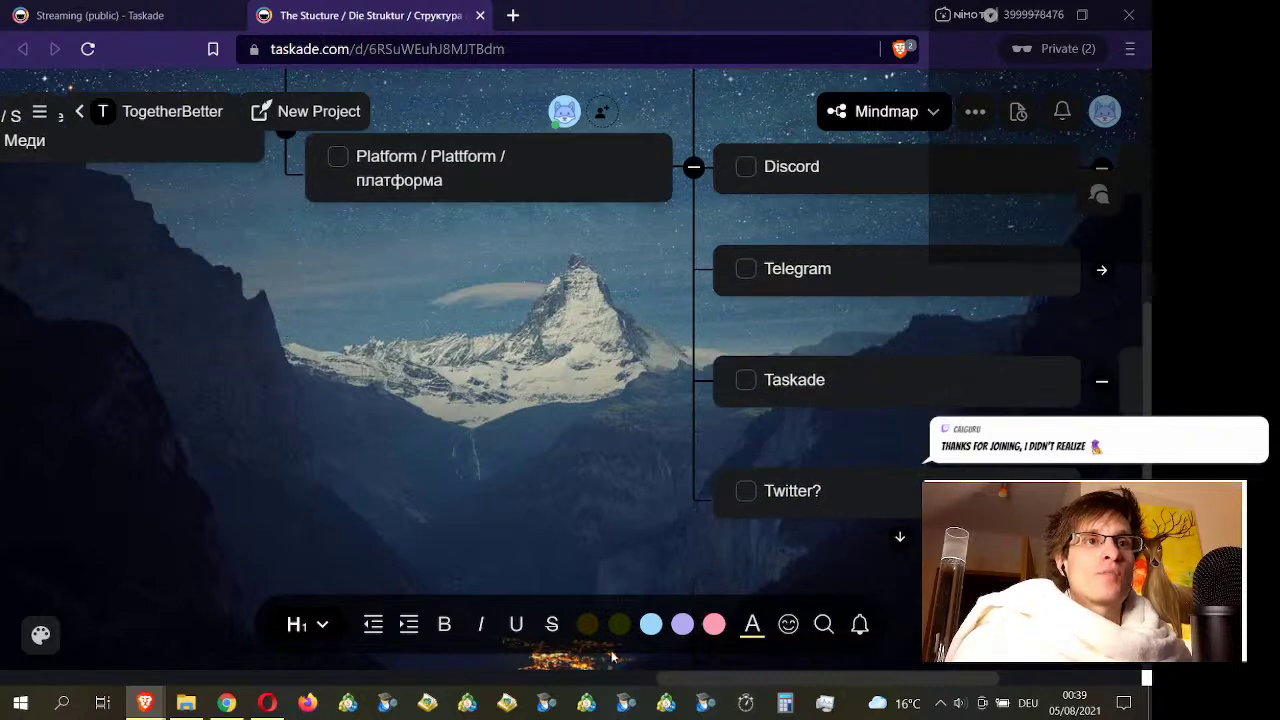
{"action": "left_click_drag", "start_coordinate": [706, 679], "coordinate": [850, 679]}
{"action": "scroll", "coordinate": [759, 509], "scroll_direction": "up", "scroll_amount": 2}
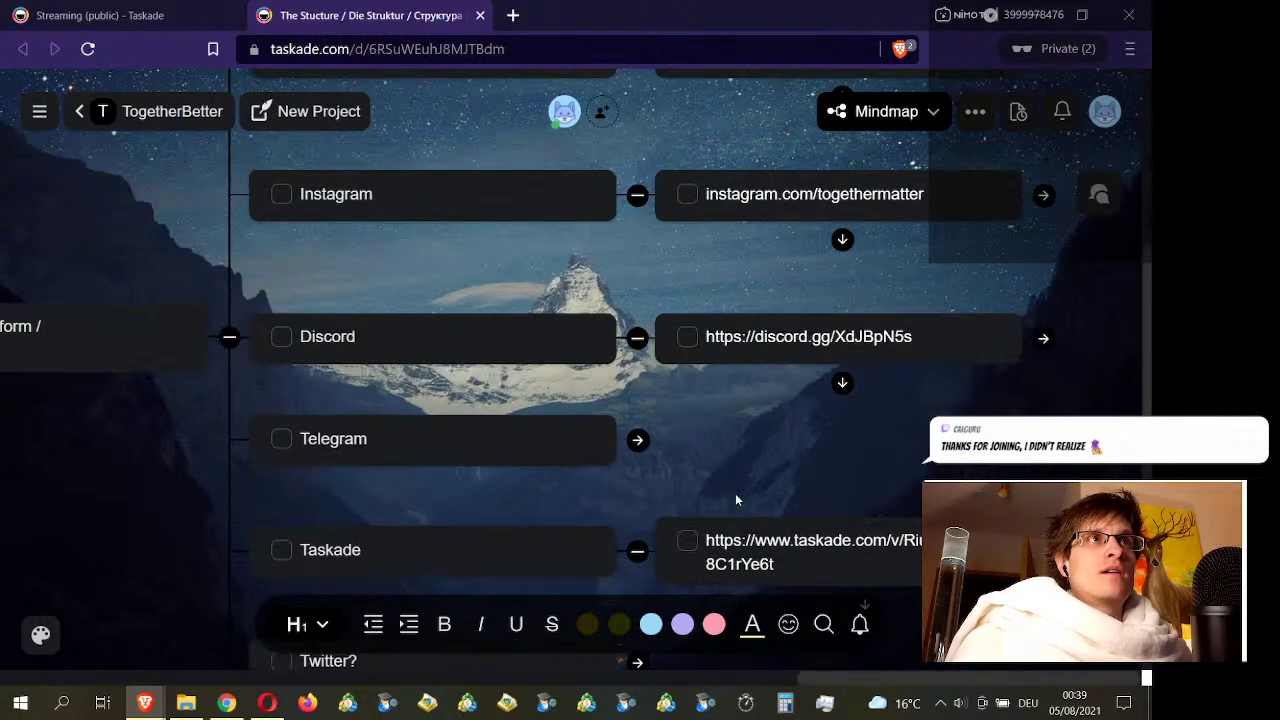
Step: Open the Discord node's invite link in a new tab, check the invite page and return to the mindmap
{"action": "left_click", "coordinate": [808, 337]}
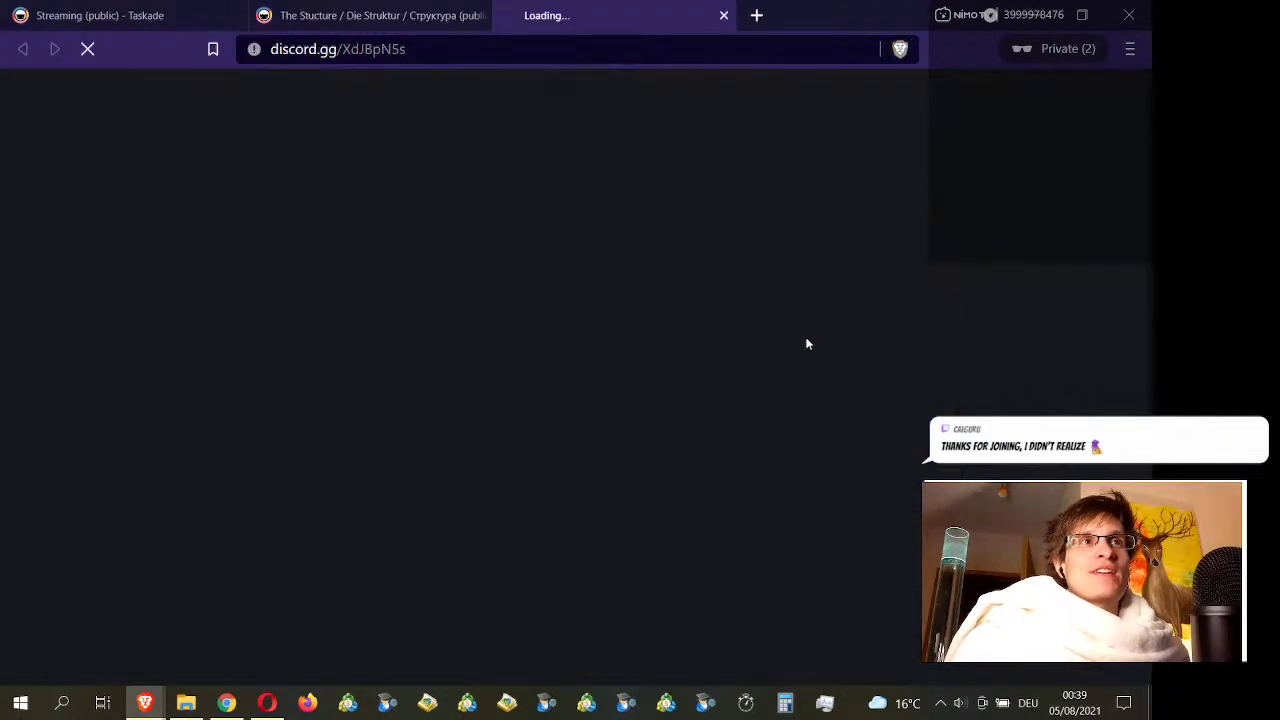
{"action": "left_click", "coordinate": [724, 16]}
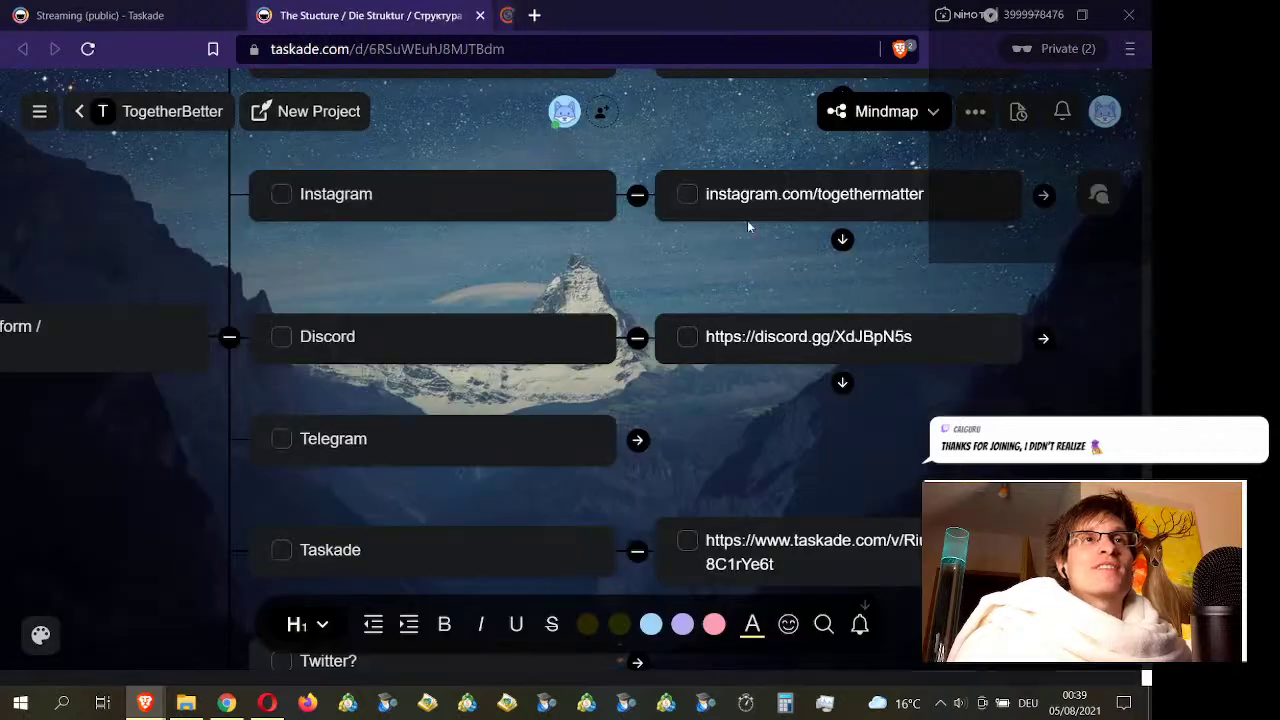
{"action": "left_click", "coordinate": [777, 342]}
{"action": "left_click", "coordinate": [414, 16]}
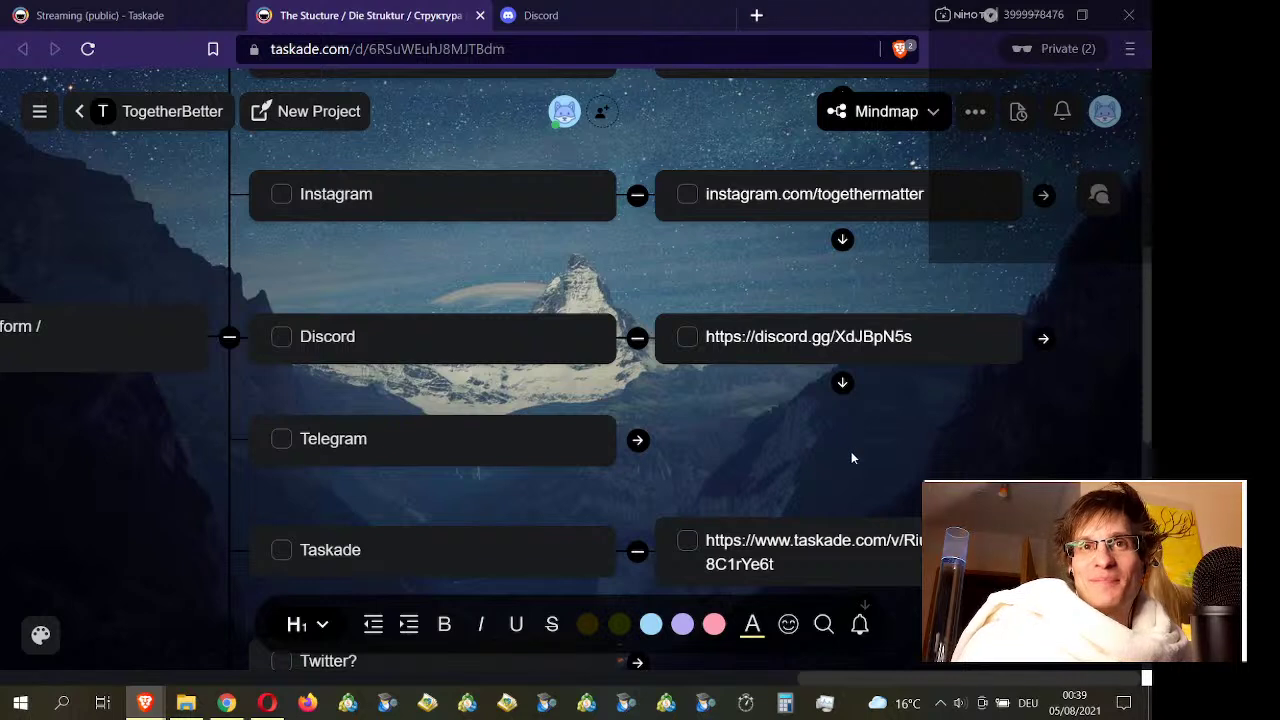
{"action": "left_click", "coordinate": [543, 14]}
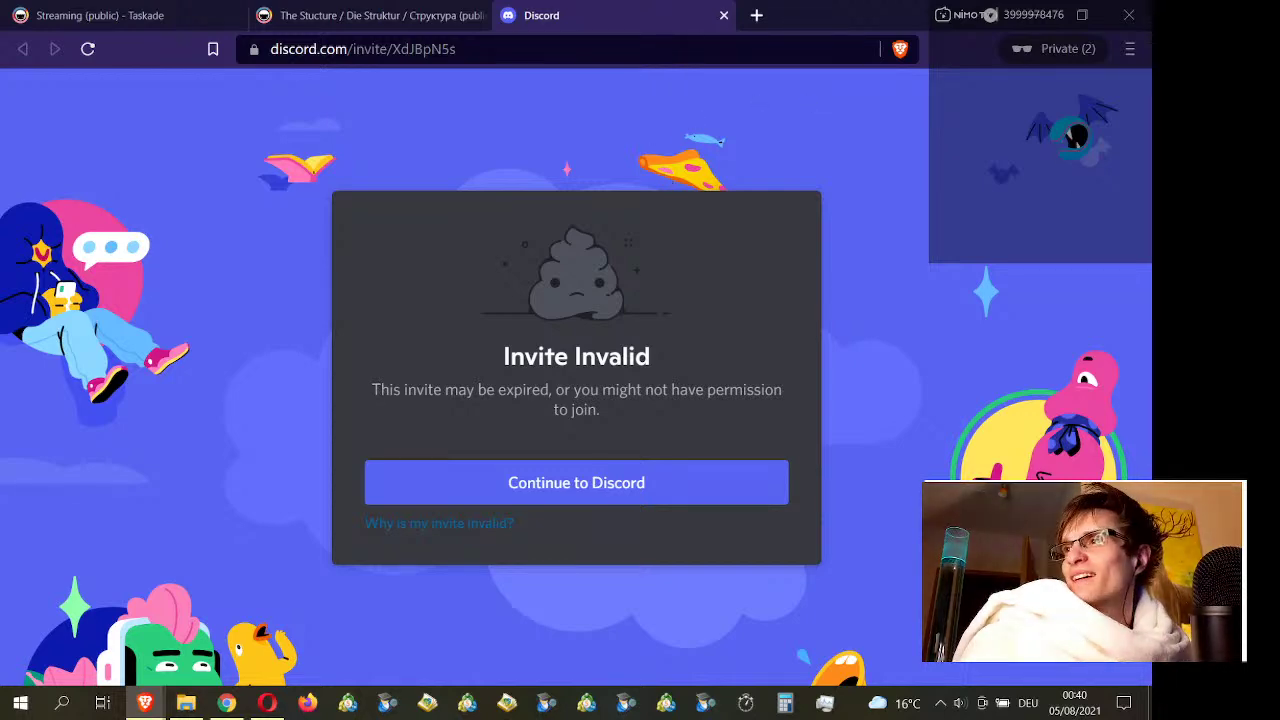
{"action": "left_click", "coordinate": [380, 15]}
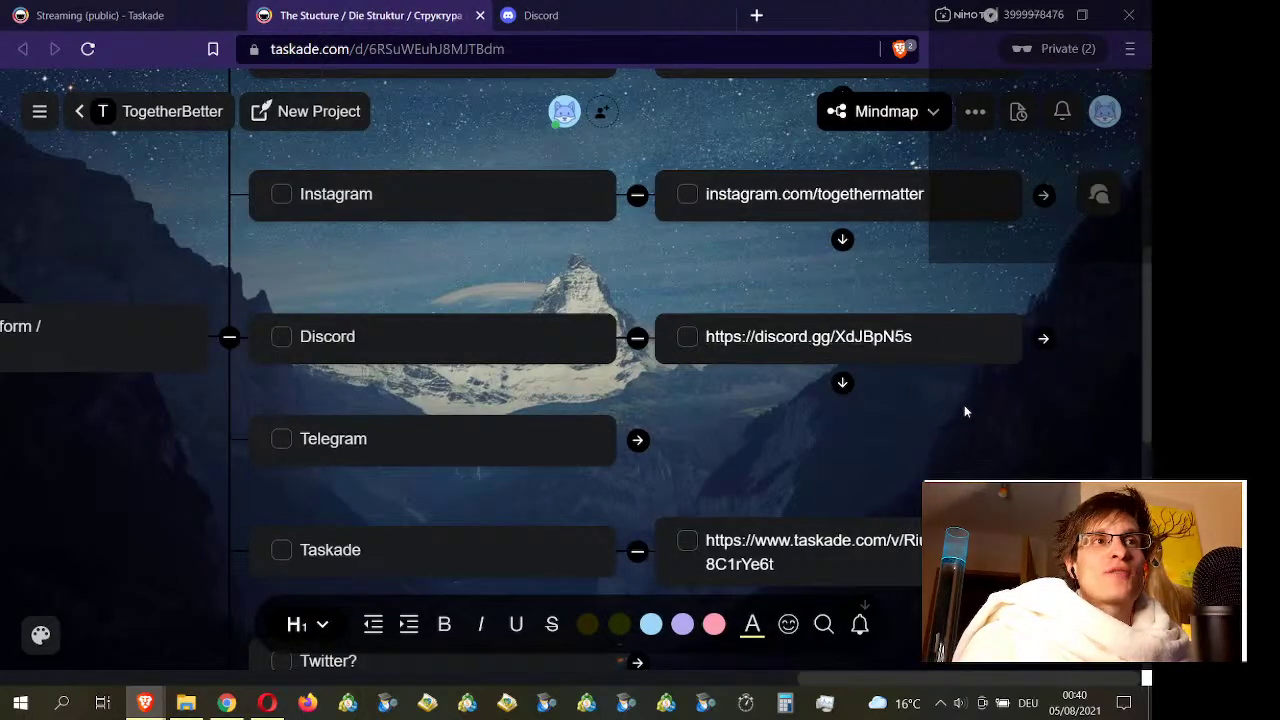
Step: Fold the Taskade, Discord, Instagram and Facebook nodes under the Platform branch
{"action": "scroll", "coordinate": [966, 410], "scroll_direction": "down", "scroll_amount": 2}
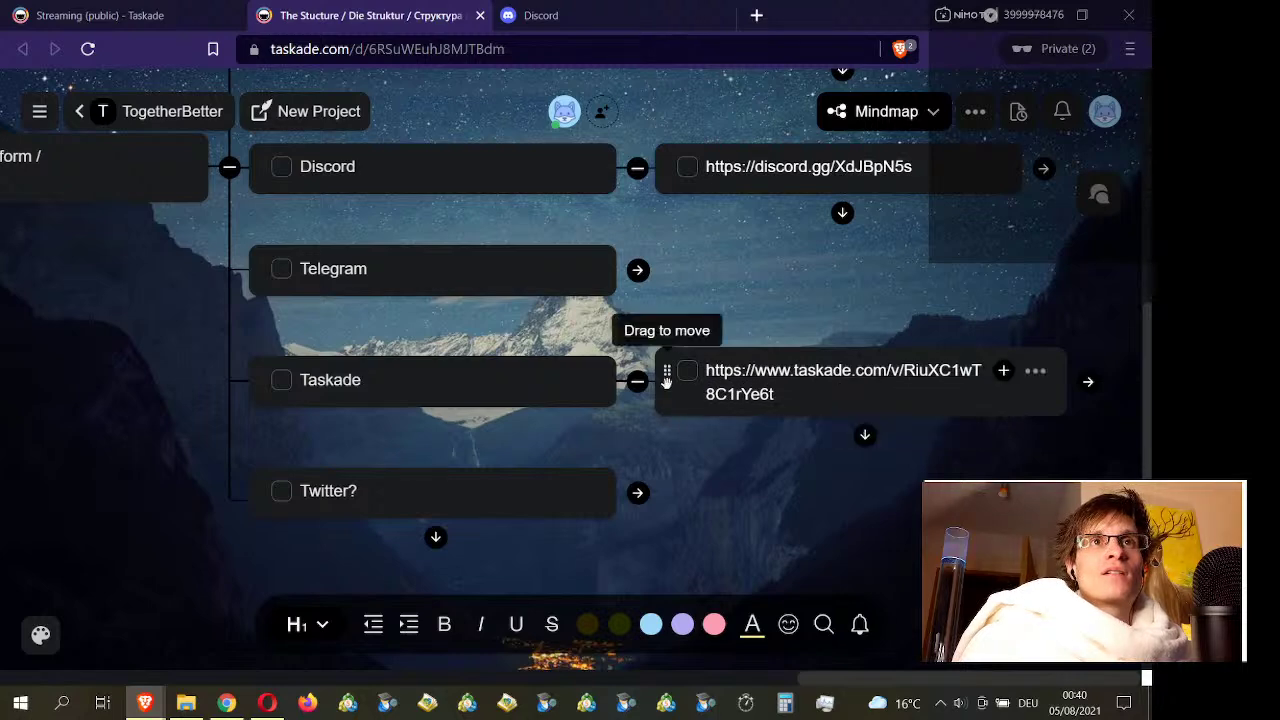
{"action": "left_click", "coordinate": [637, 381]}
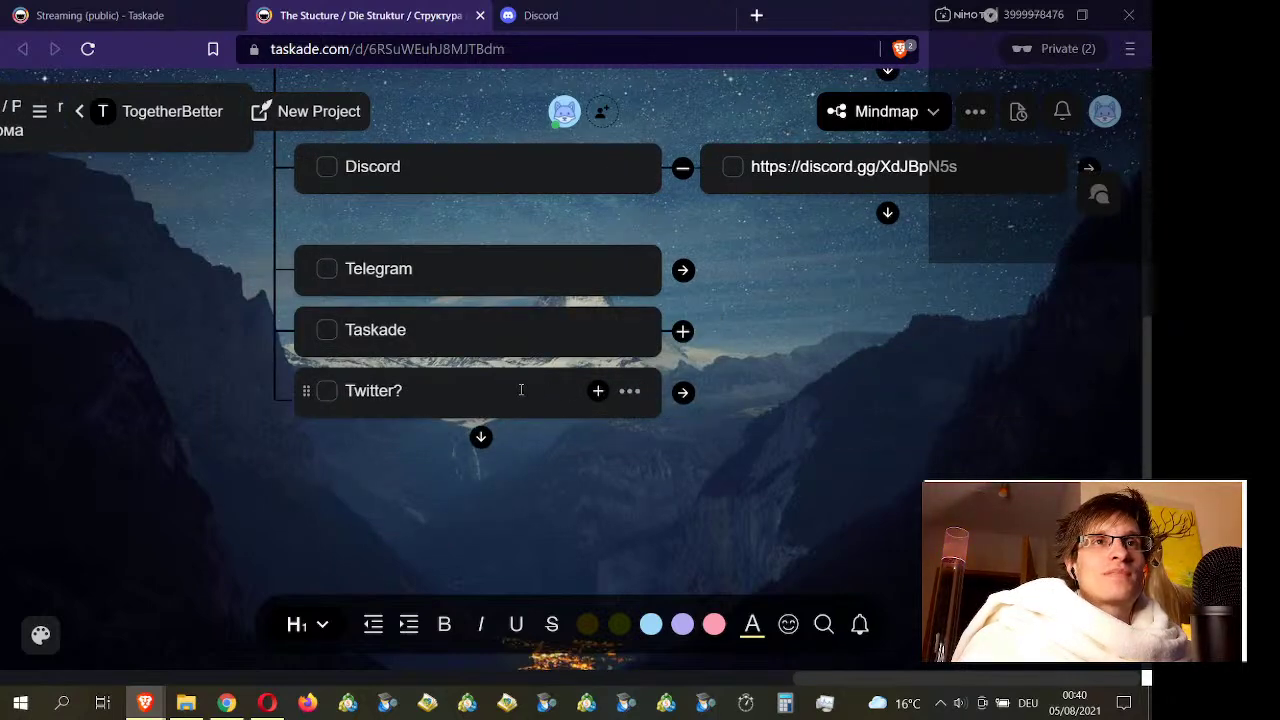
{"action": "left_click", "coordinate": [521, 390]}
{"action": "scroll", "coordinate": [682, 332], "scroll_direction": "up", "scroll_amount": 2}
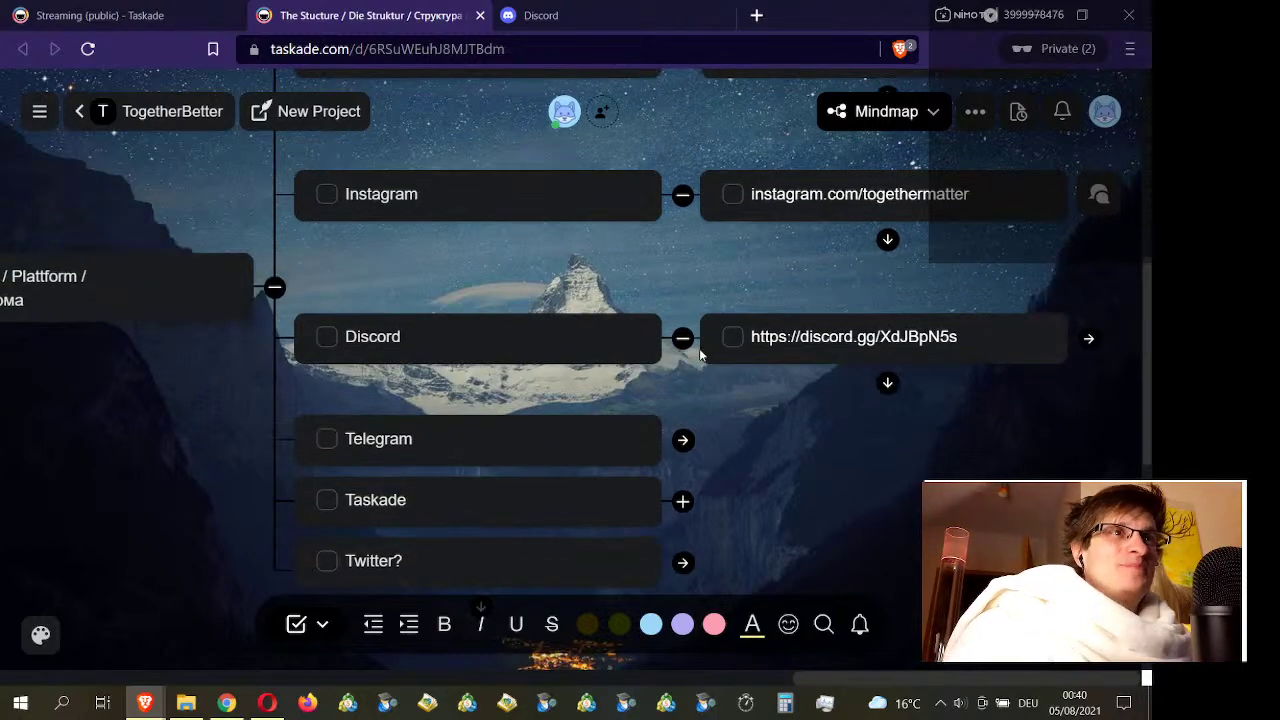
{"action": "left_click", "coordinate": [683, 337]}
{"action": "scroll", "coordinate": [685, 335], "scroll_direction": "up", "scroll_amount": 2}
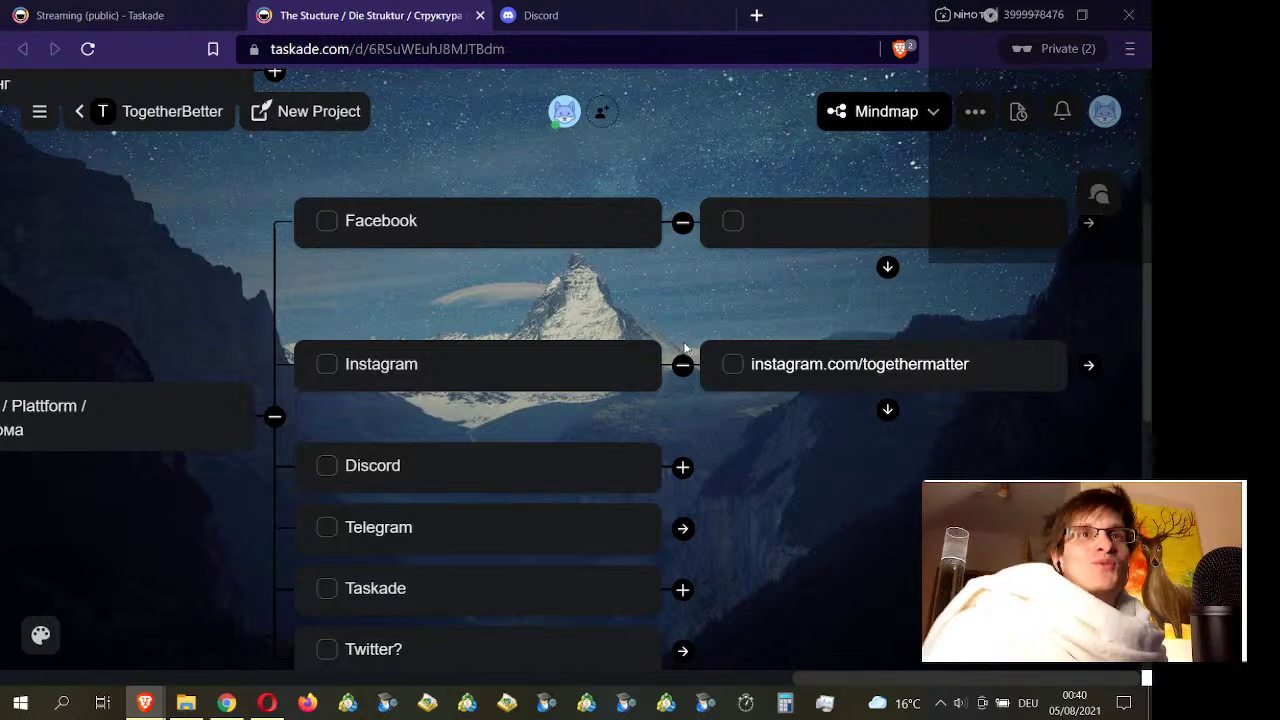
{"action": "left_click", "coordinate": [682, 364]}
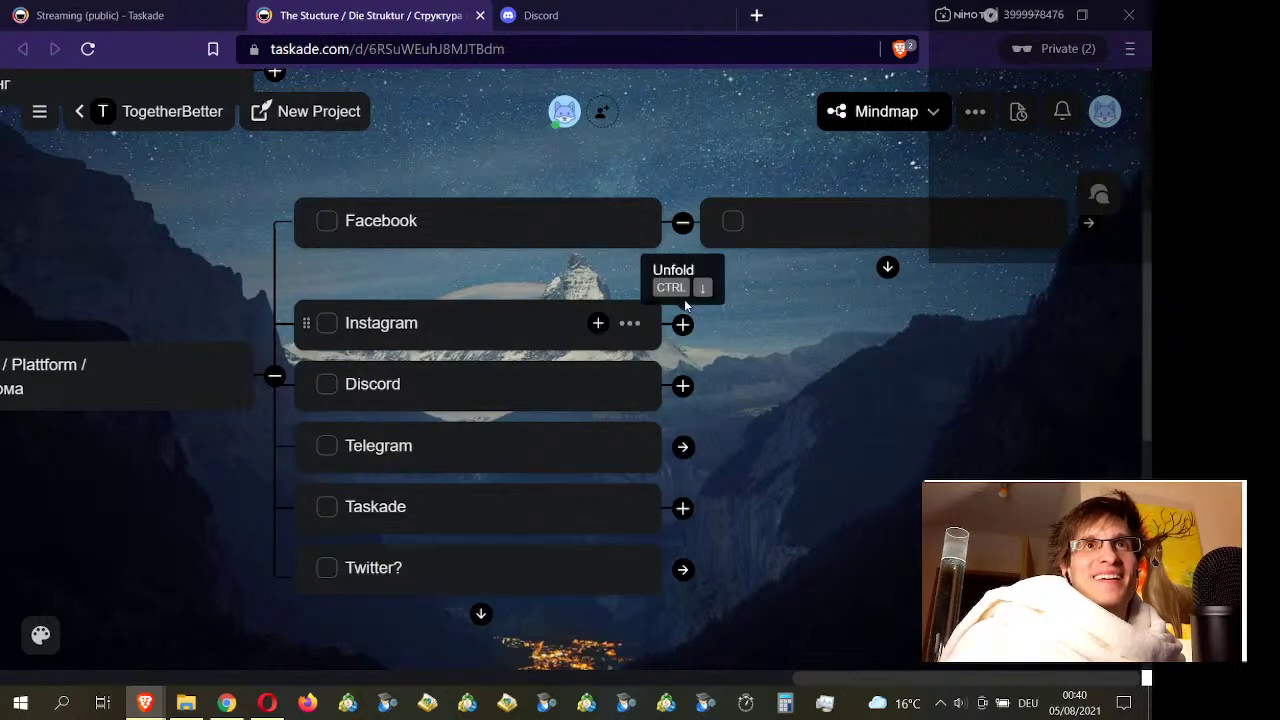
{"action": "left_click", "coordinate": [682, 221]}
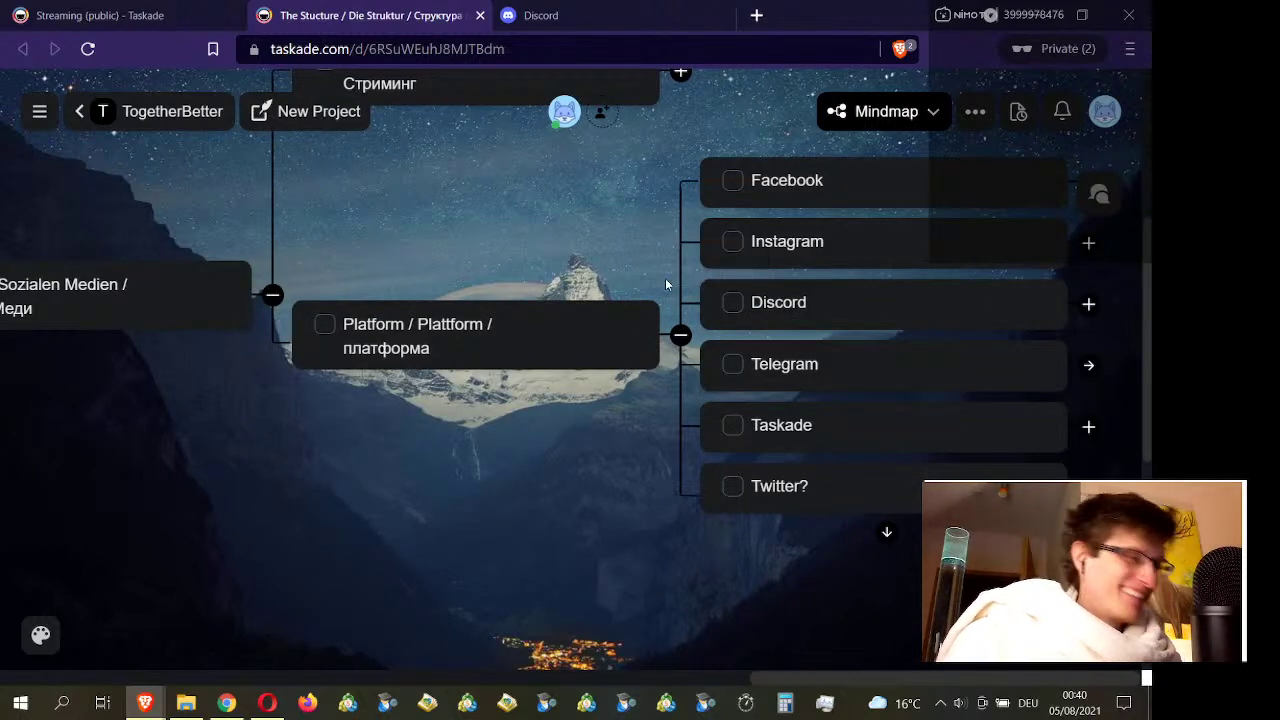
Step: Fold the Platform branch and the Where is it? branch, leaving only TogetherBetter's main topics open
{"action": "left_click", "coordinate": [680, 335]}
{"action": "scroll", "coordinate": [633, 368], "scroll_direction": "up", "scroll_amount": 2}
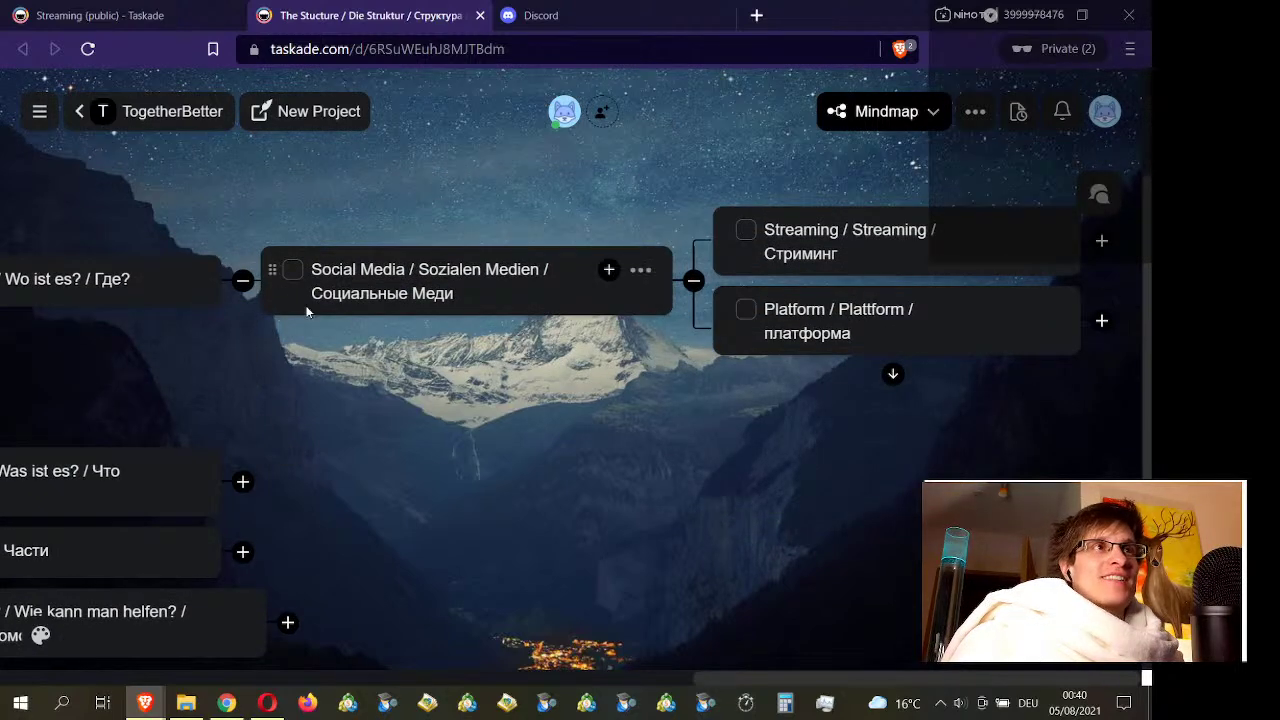
{"action": "scroll", "coordinate": [796, 685], "scroll_direction": "left", "scroll_amount": 2}
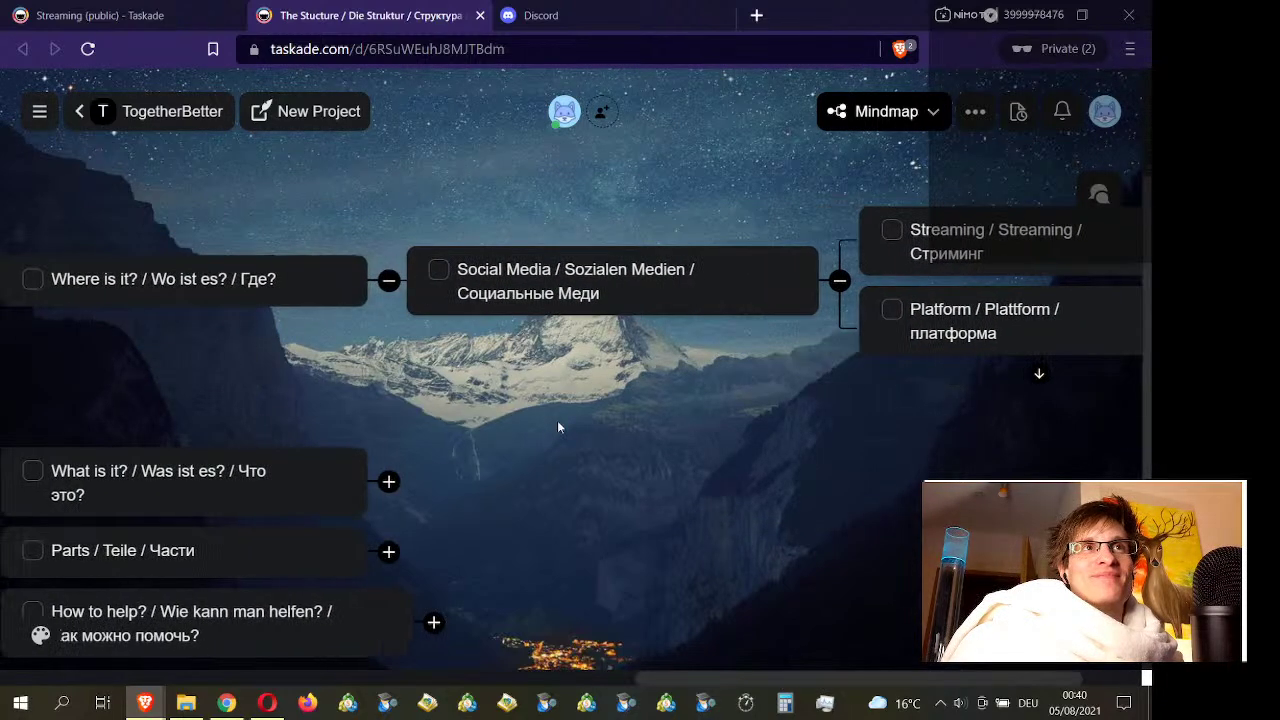
{"action": "left_click", "coordinate": [388, 280]}
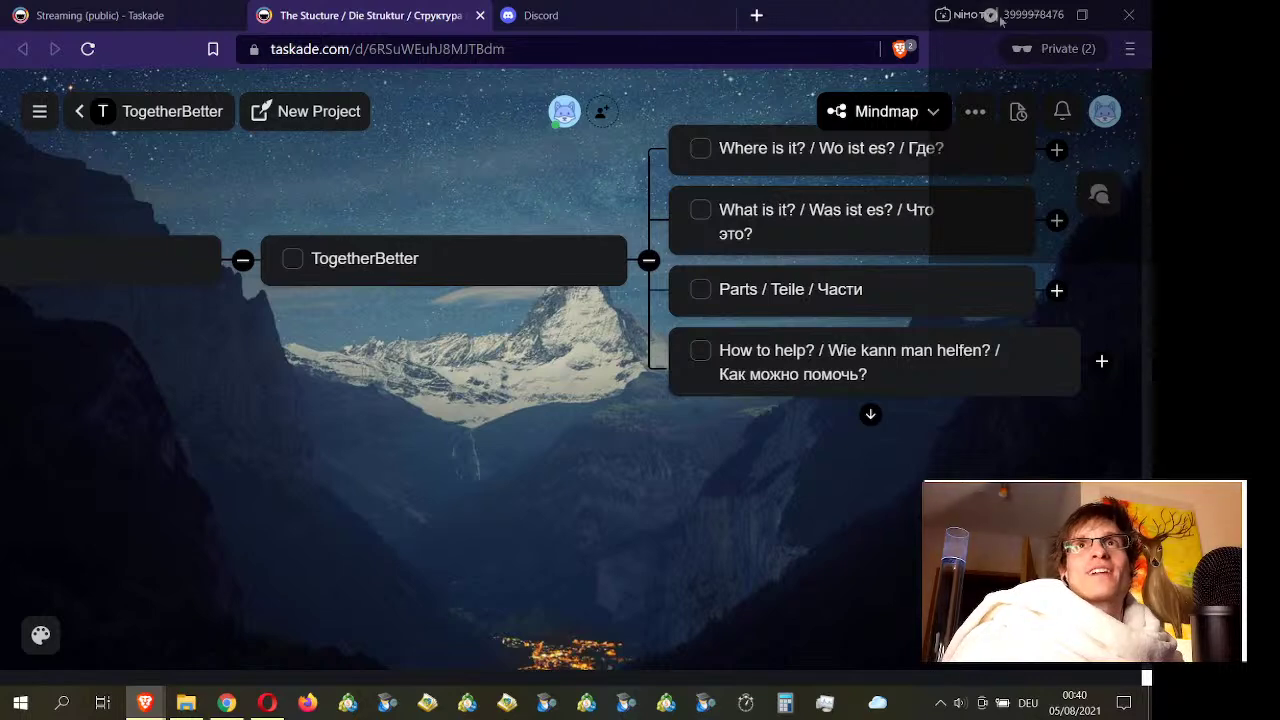
Step: Switch from the mindmap to the Duolingo window and the Seterra map quiz window to show both
{"action": "key", "text": "alt+Tab"}
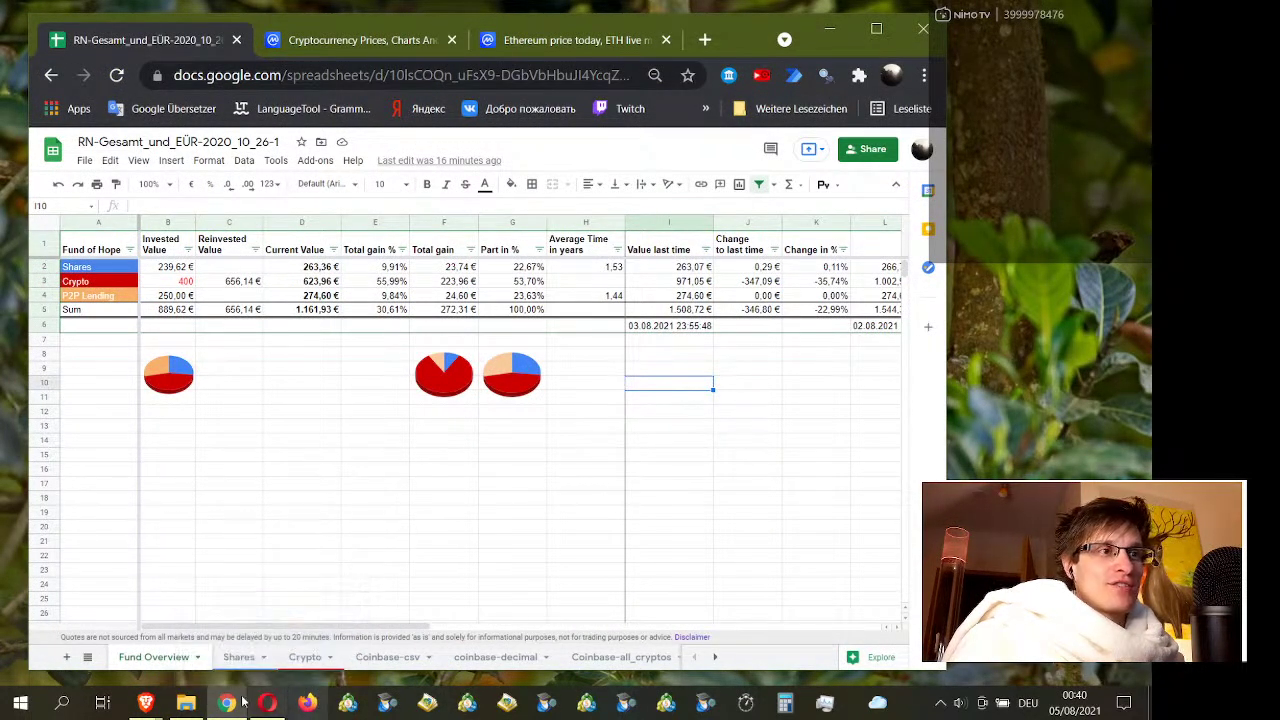
{"action": "mouse_move", "coordinate": [145, 703]}
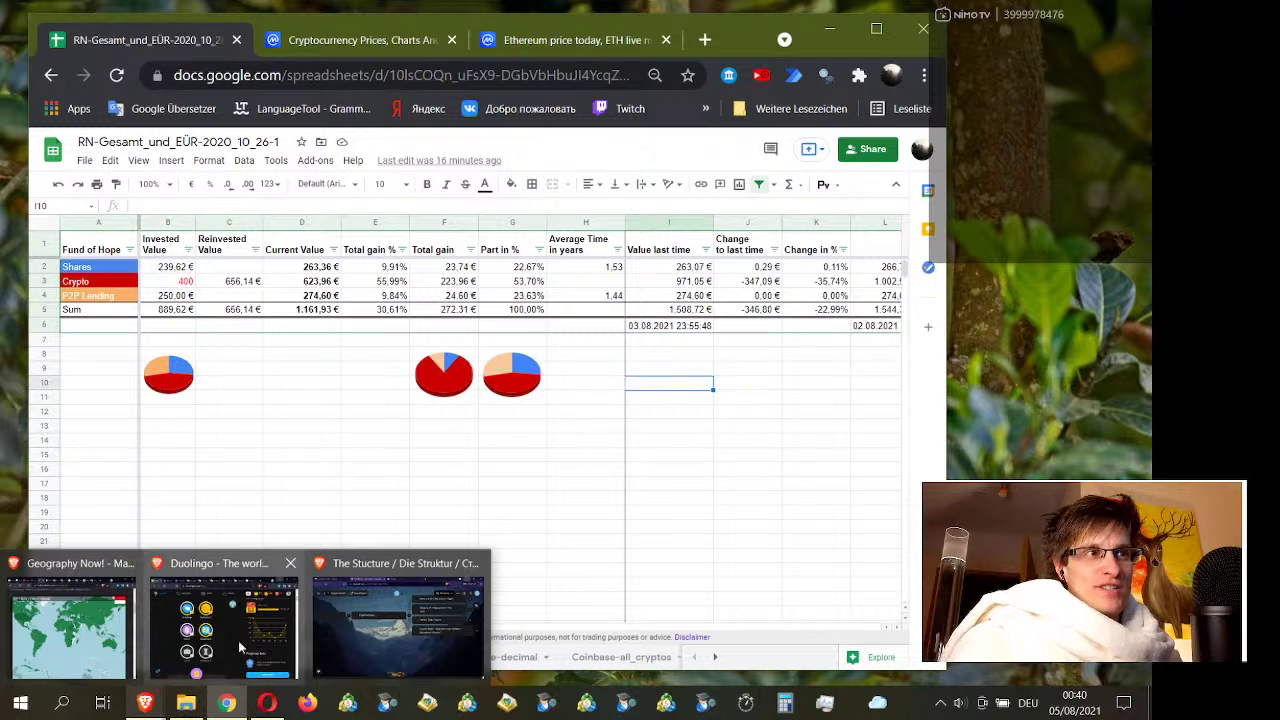
{"action": "mouse_move", "coordinate": [230, 650]}
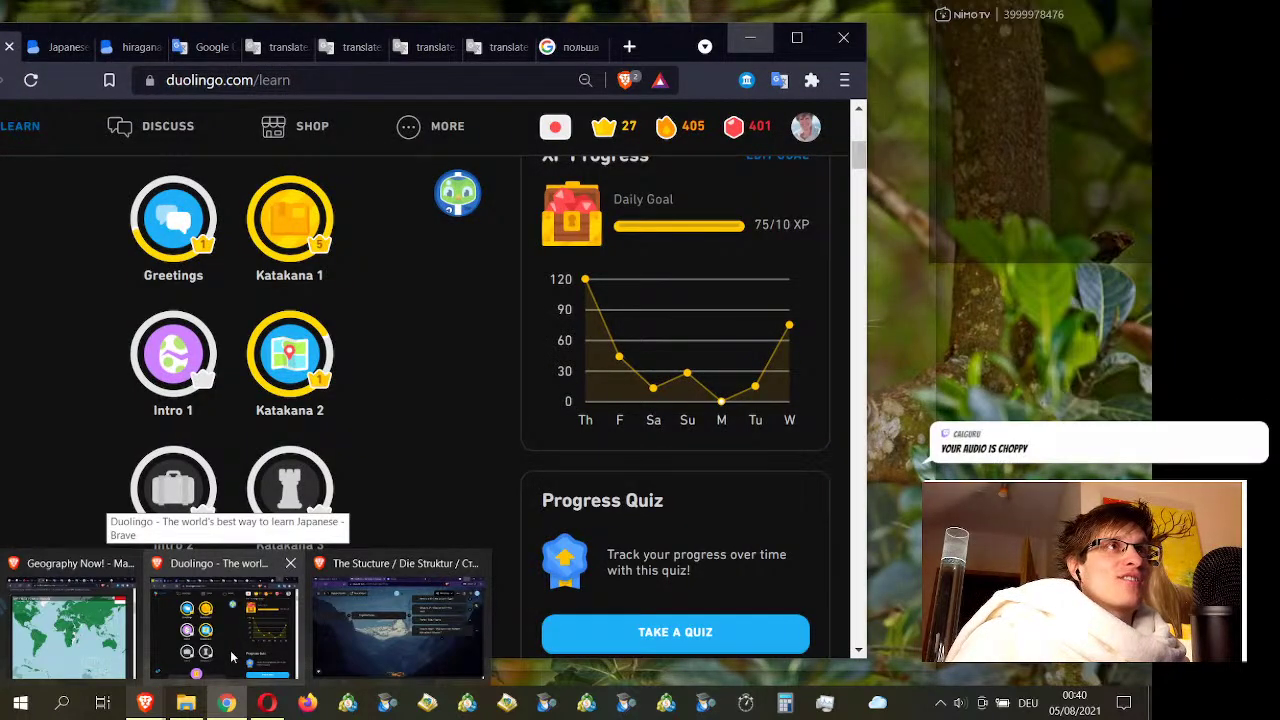
{"action": "left_click", "coordinate": [230, 650]}
{"action": "mouse_move", "coordinate": [145, 703]}
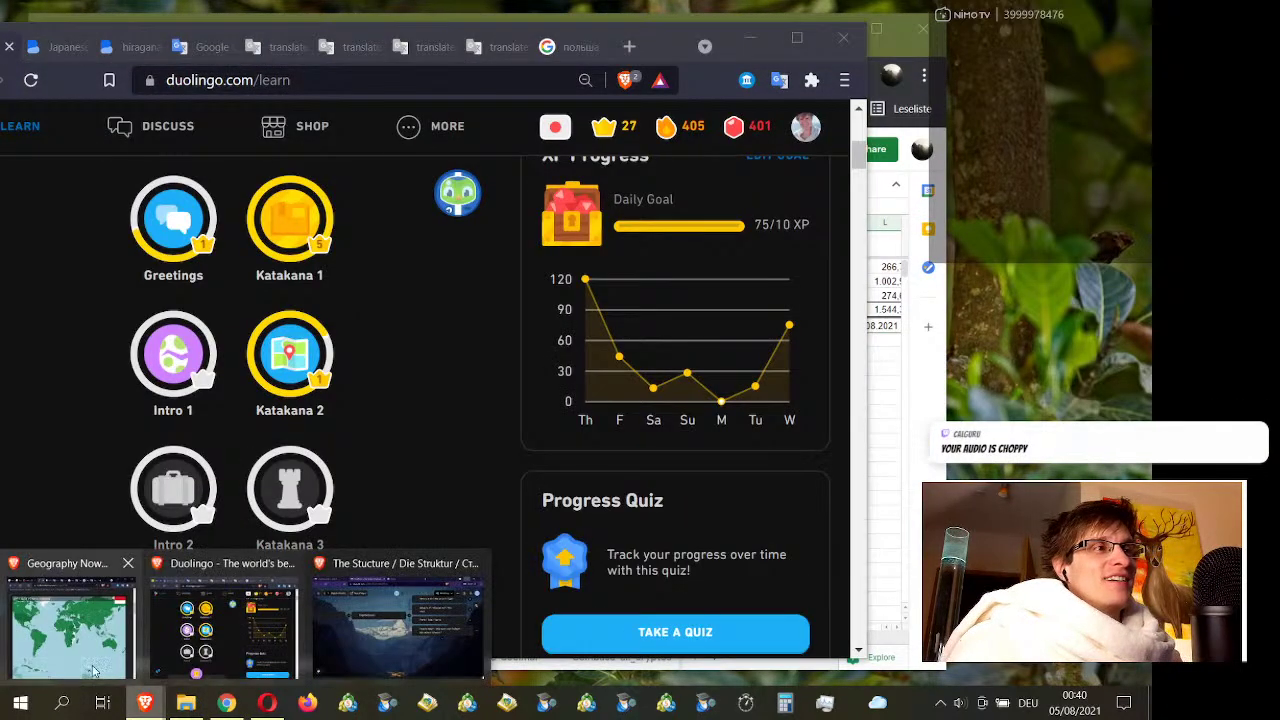
{"action": "mouse_move", "coordinate": [93, 670]}
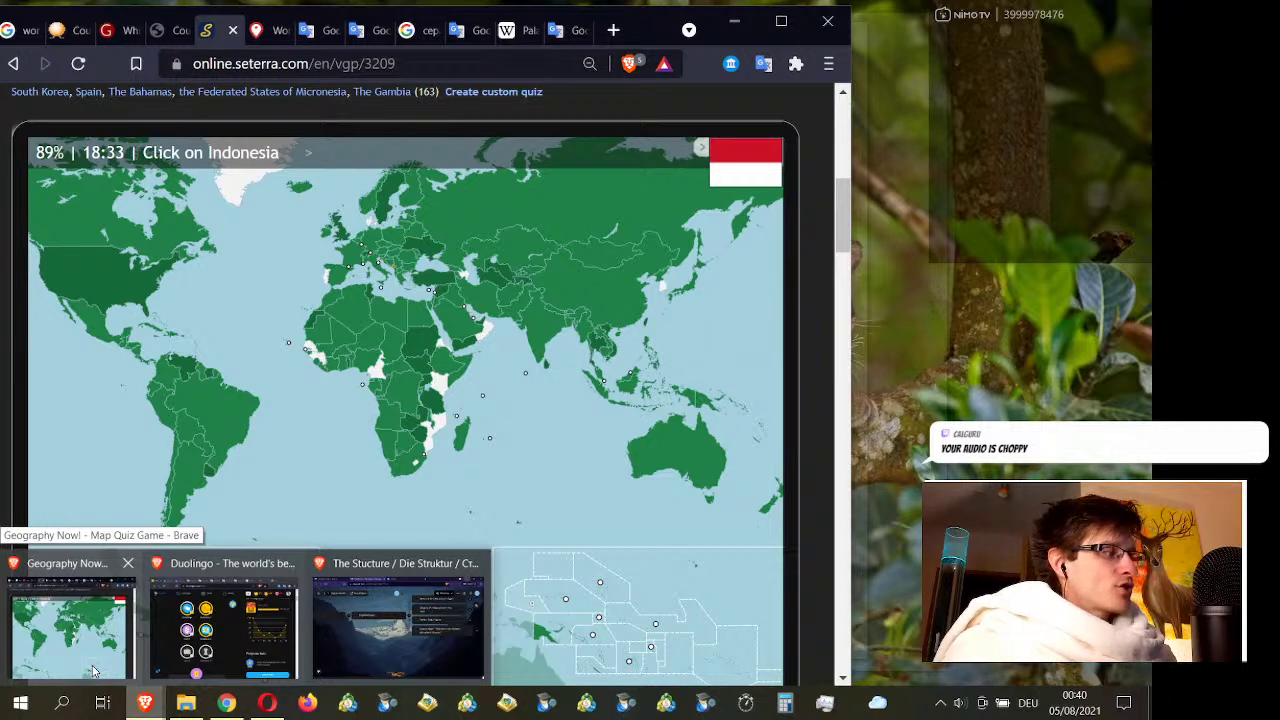
{"action": "left_click", "coordinate": [93, 670]}
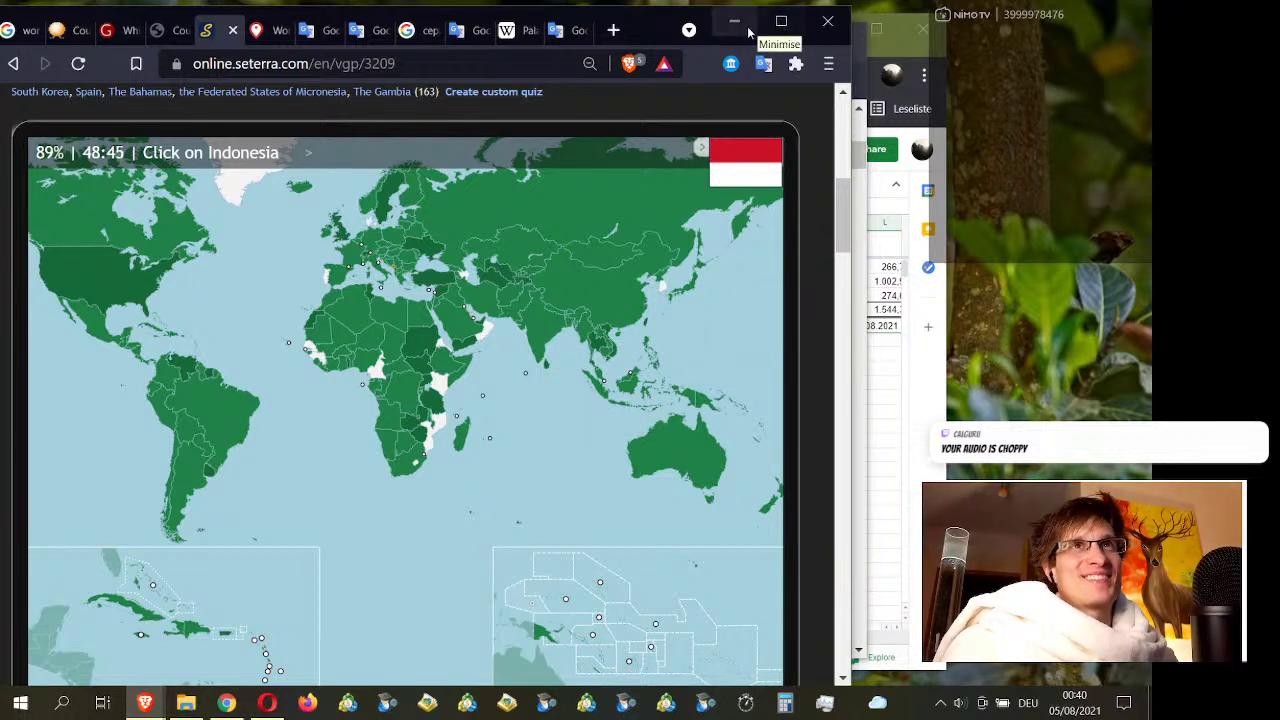
Step: Minimise the map quiz and Duolingo windows and show the fund spreadsheet maximised, with cell I9 selected in Fund Overview
{"action": "left_click", "coordinate": [748, 33]}
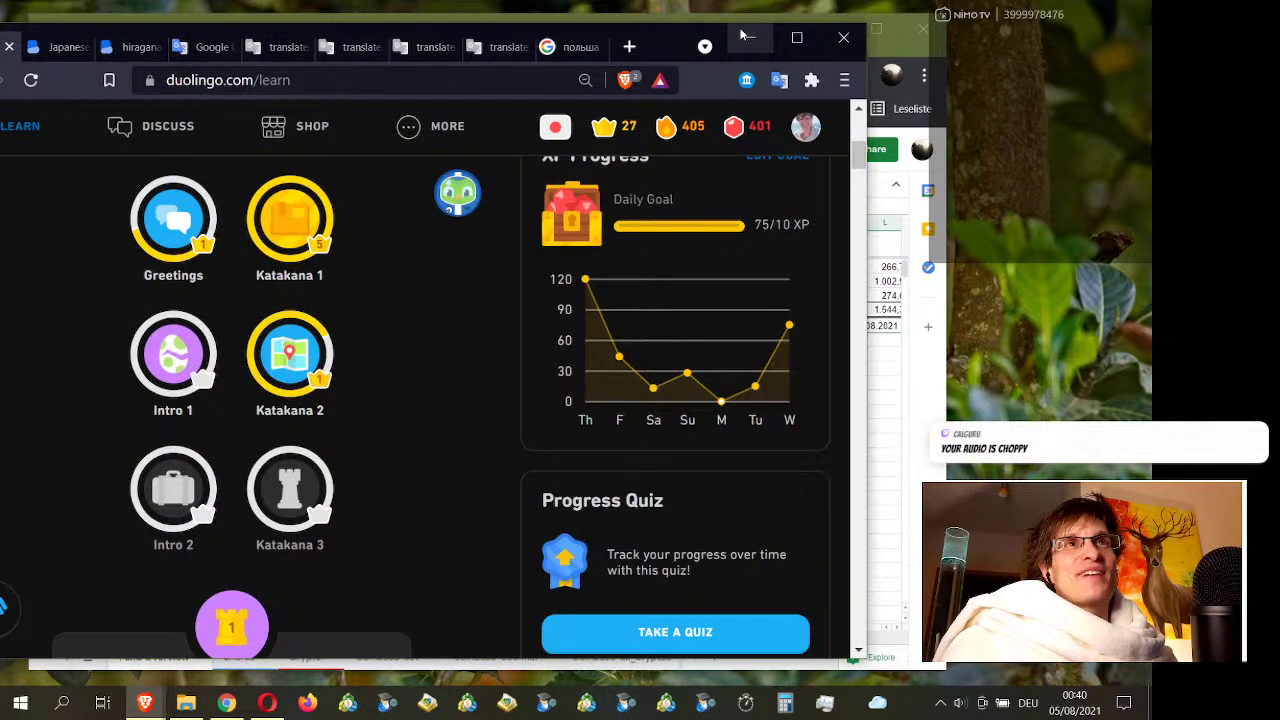
{"action": "left_click", "coordinate": [751, 40]}
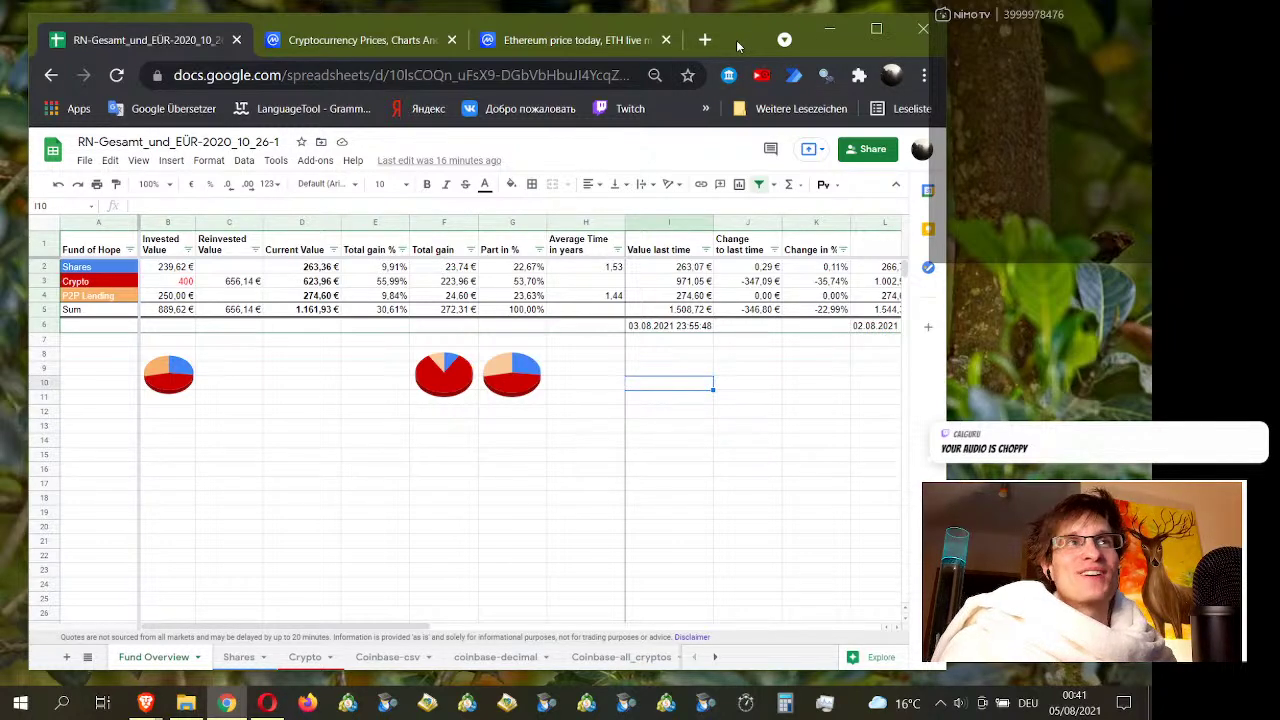
{"action": "left_click", "coordinate": [880, 38]}
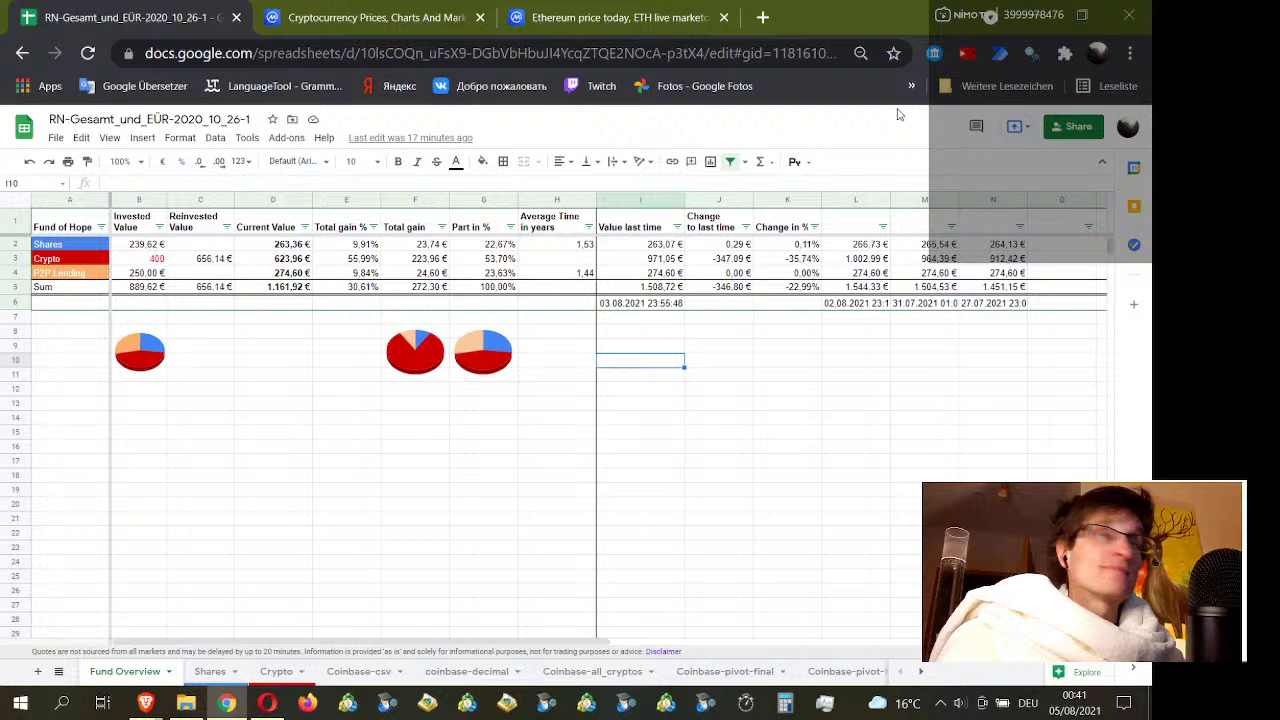
{"action": "left_click", "coordinate": [1036, 15]}
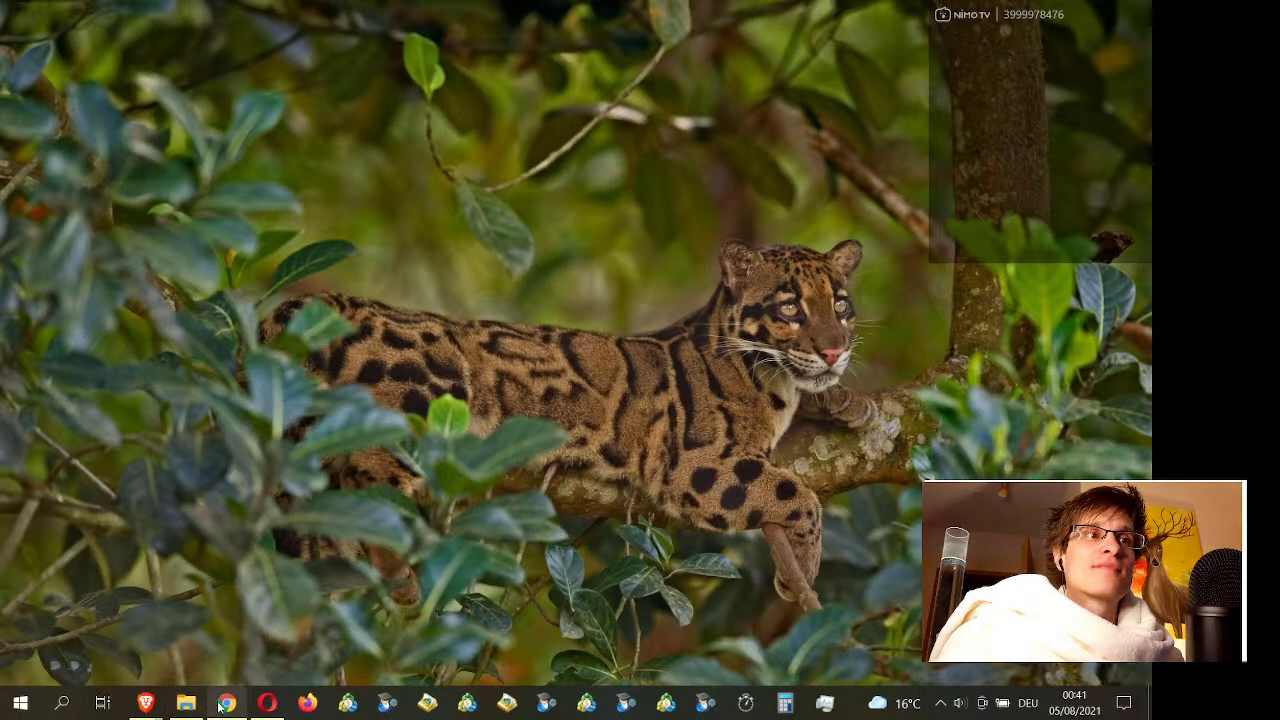
{"action": "mouse_move", "coordinate": [227, 703]}
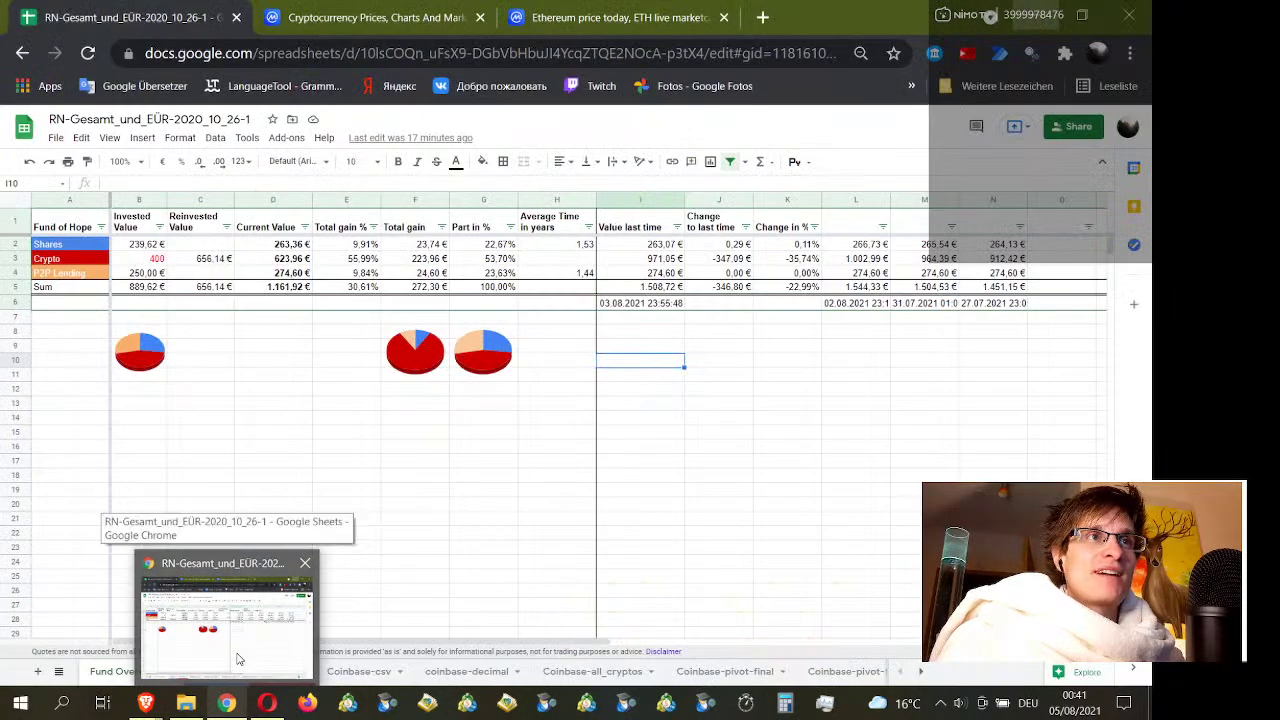
{"action": "left_click", "coordinate": [239, 659]}
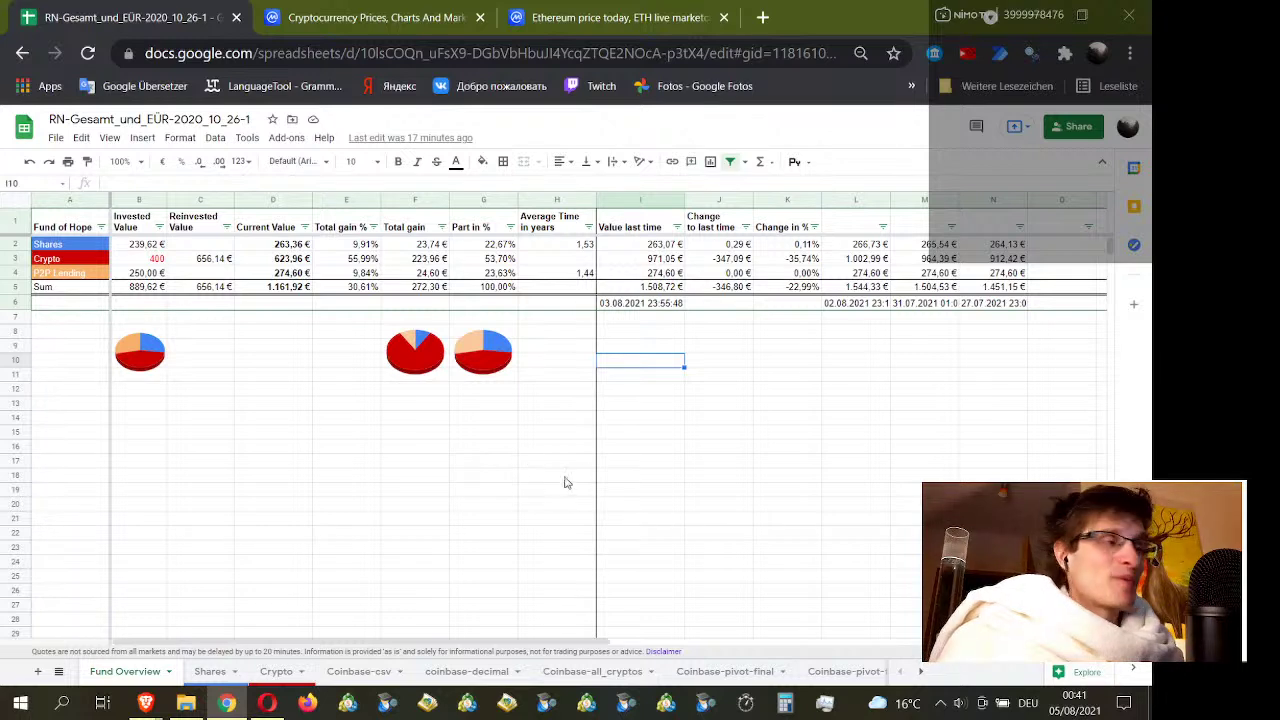
{"action": "left_click", "coordinate": [671, 352]}
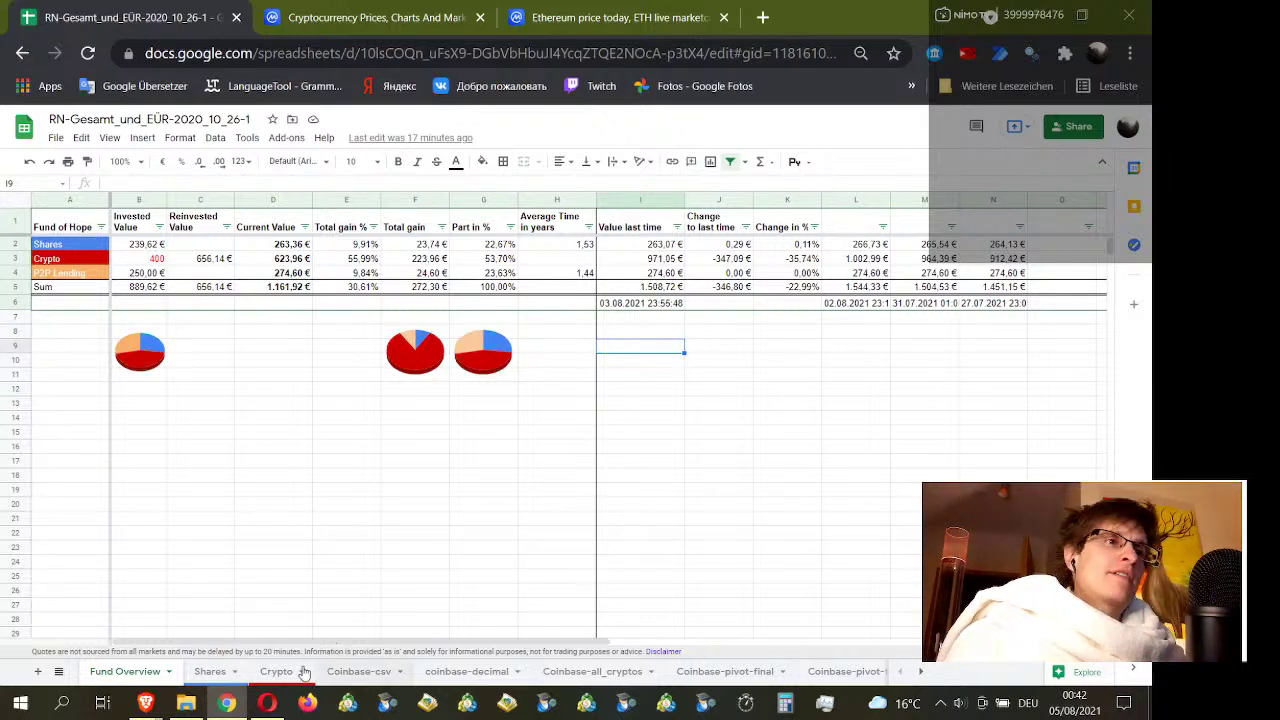
Step: Open the Coinbase-csv sheet and look across its transaction columns as far as column Z
{"action": "left_click", "coordinate": [337, 676]}
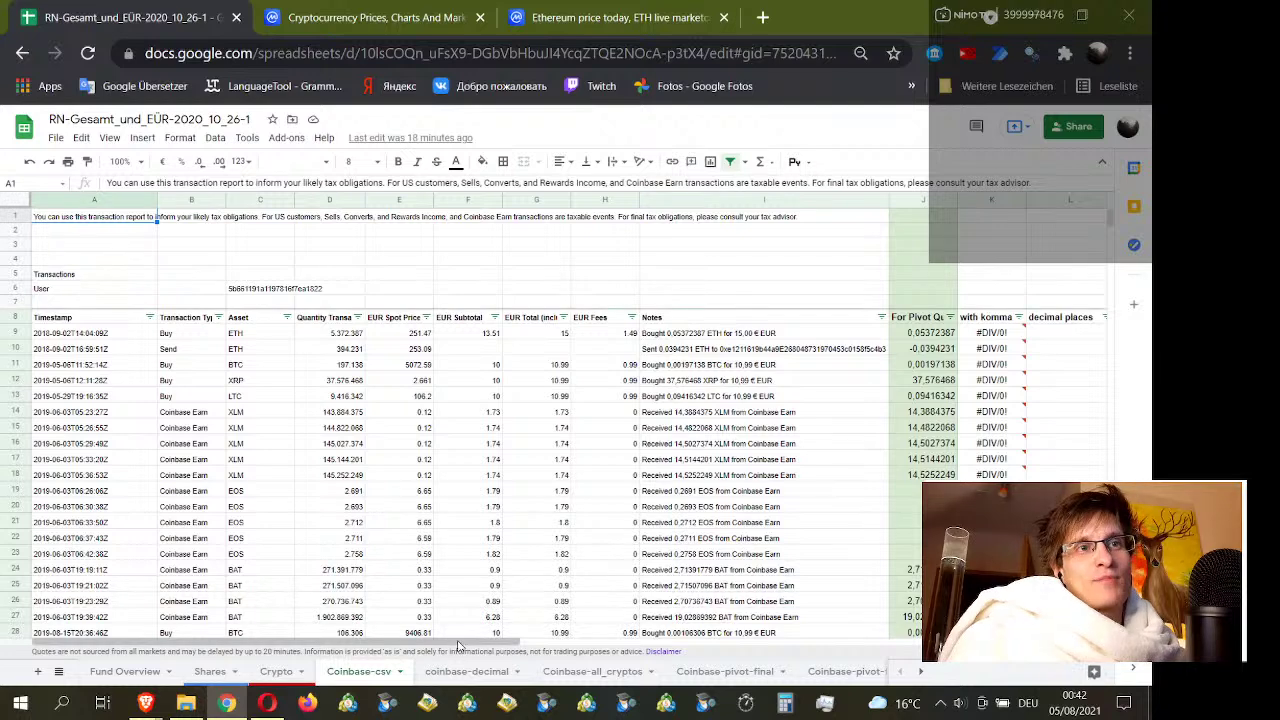
{"action": "scroll", "coordinate": [743, 616], "scroll_direction": "right", "scroll_amount": 10}
{"action": "scroll", "coordinate": [743, 616], "scroll_direction": "right", "scroll_amount": 8}
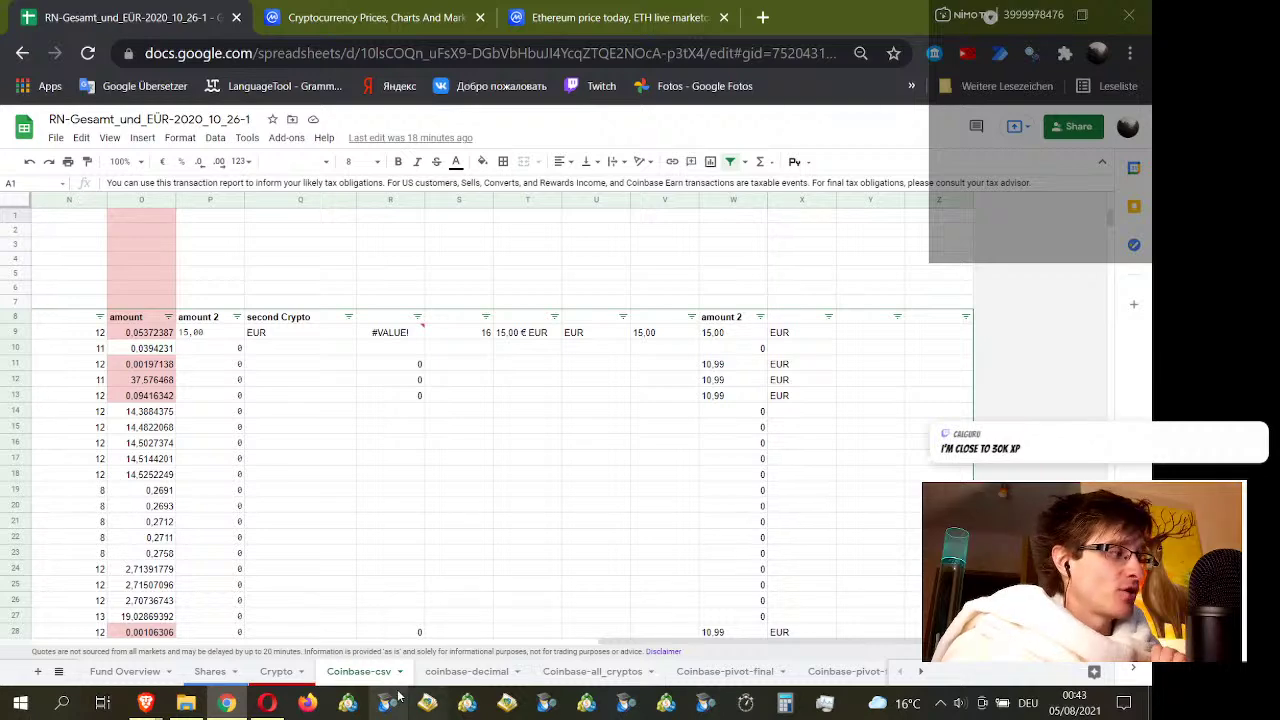
Step: Switch to the Duolingo window and examine the all-time XP ranking in the Friends list
{"action": "mouse_move", "coordinate": [160, 708]}
{"action": "left_click", "coordinate": [224, 625]}
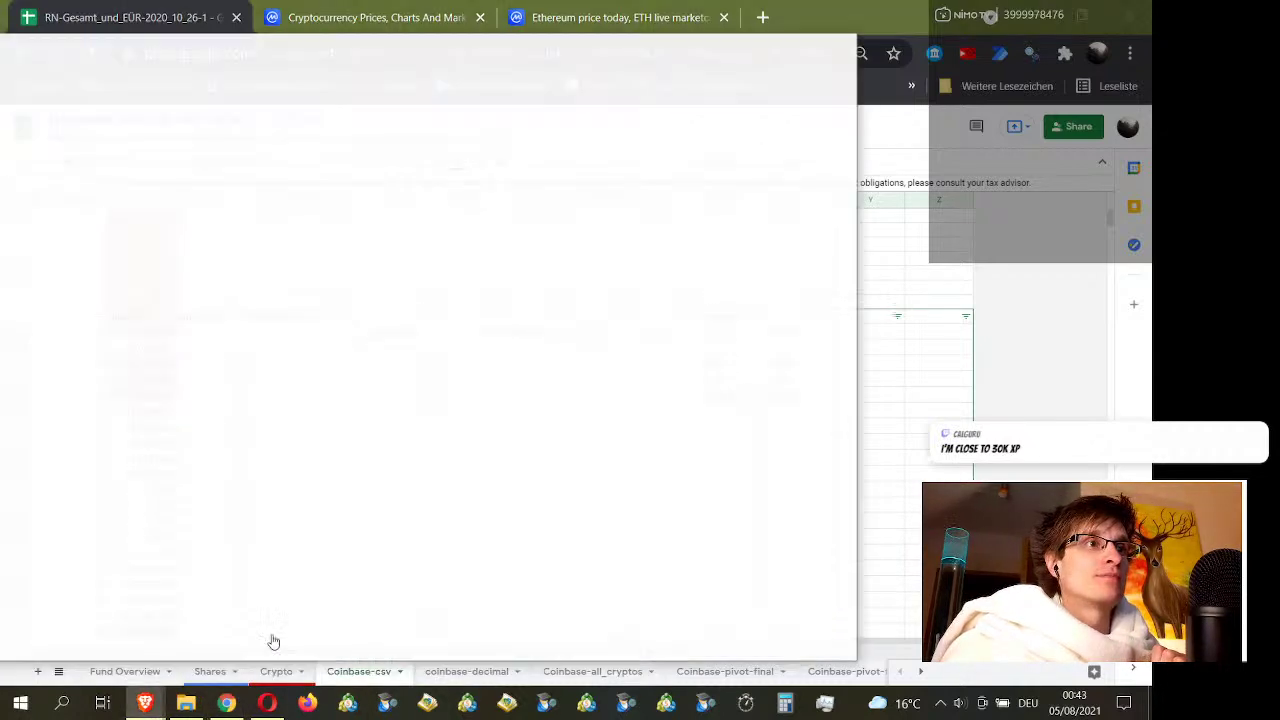
{"action": "scroll", "coordinate": [508, 390], "scroll_direction": "up", "scroll_amount": 3}
{"action": "scroll", "coordinate": [503, 400], "scroll_direction": "down", "scroll_amount": 5}
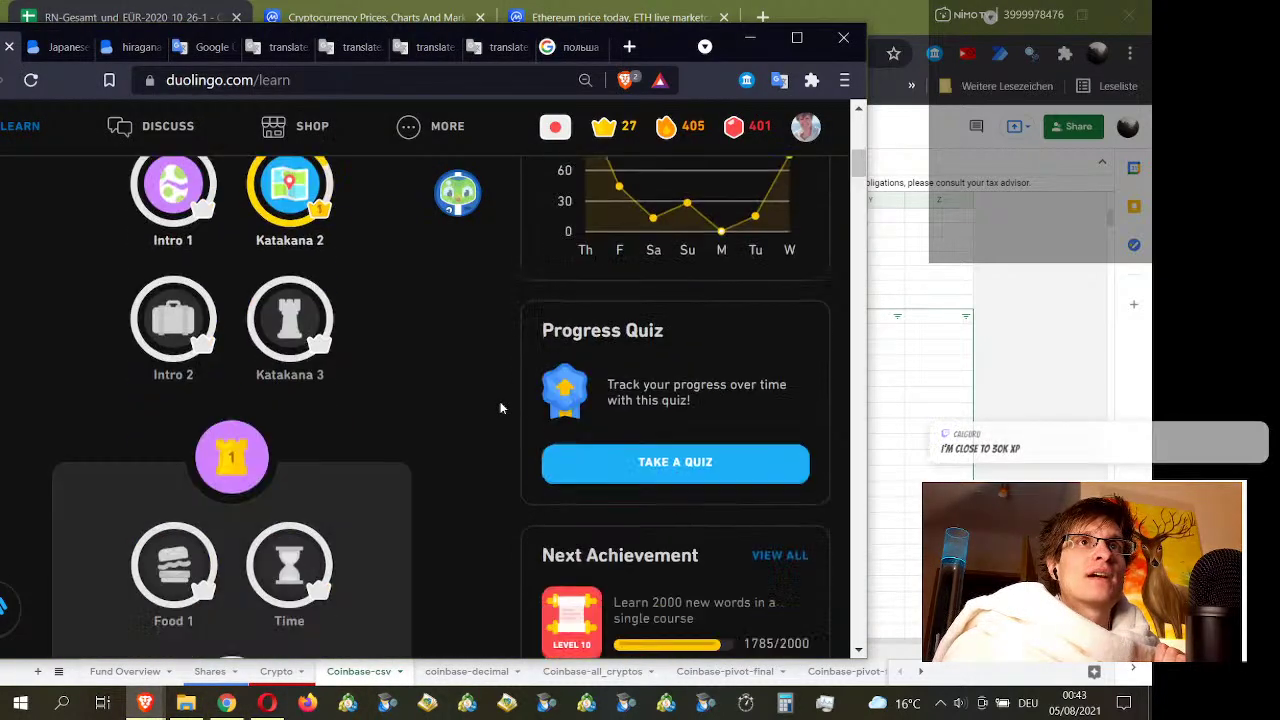
{"action": "scroll", "coordinate": [528, 423], "scroll_direction": "up", "scroll_amount": 5}
{"action": "scroll", "coordinate": [528, 423], "scroll_direction": "down", "scroll_amount": 4}
{"action": "scroll", "coordinate": [490, 436], "scroll_direction": "down", "scroll_amount": 2}
{"action": "scroll", "coordinate": [490, 436], "scroll_direction": "down", "scroll_amount": 10}
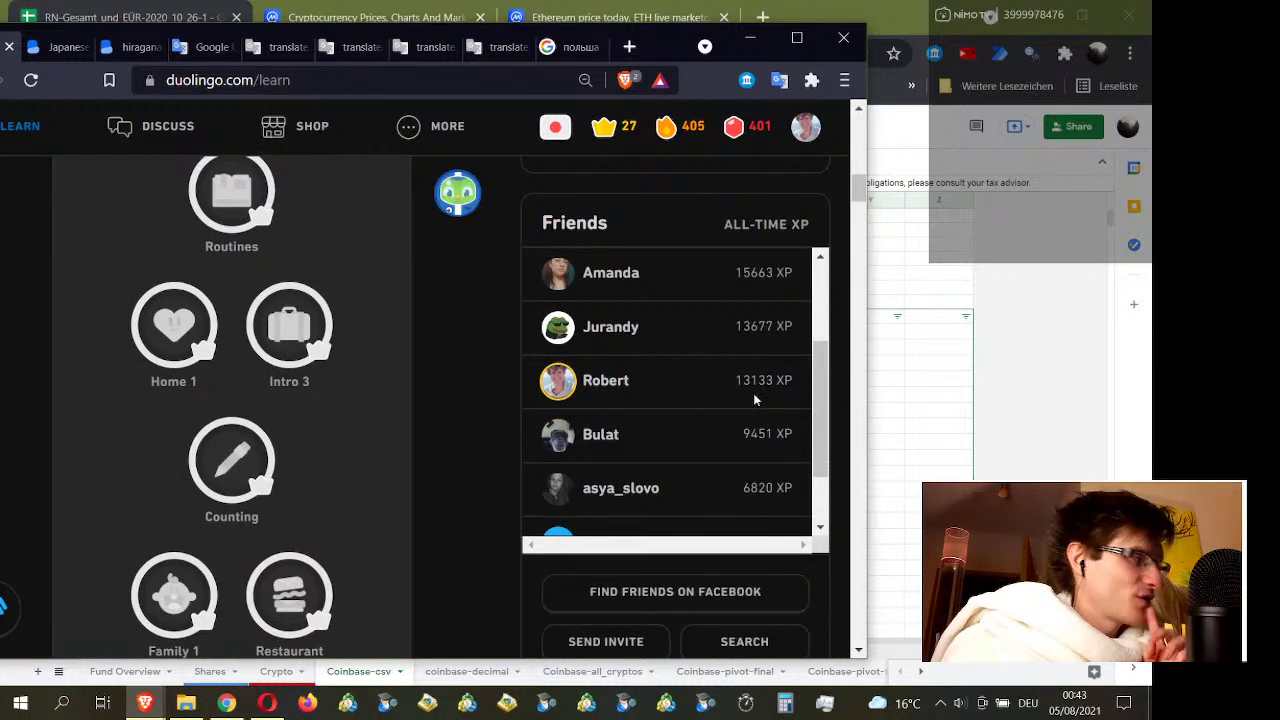
{"action": "scroll", "coordinate": [762, 398], "scroll_direction": "up", "scroll_amount": 3}
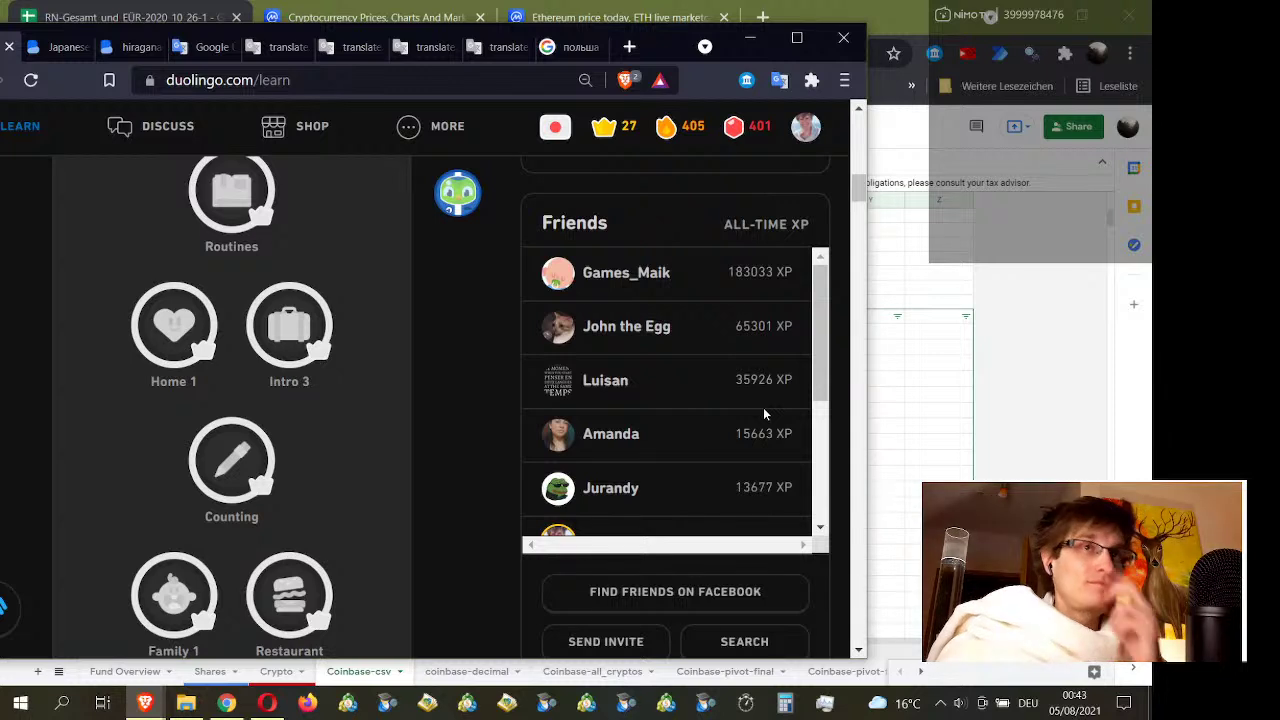
{"action": "scroll", "coordinate": [763, 412], "scroll_direction": "down", "scroll_amount": 2}
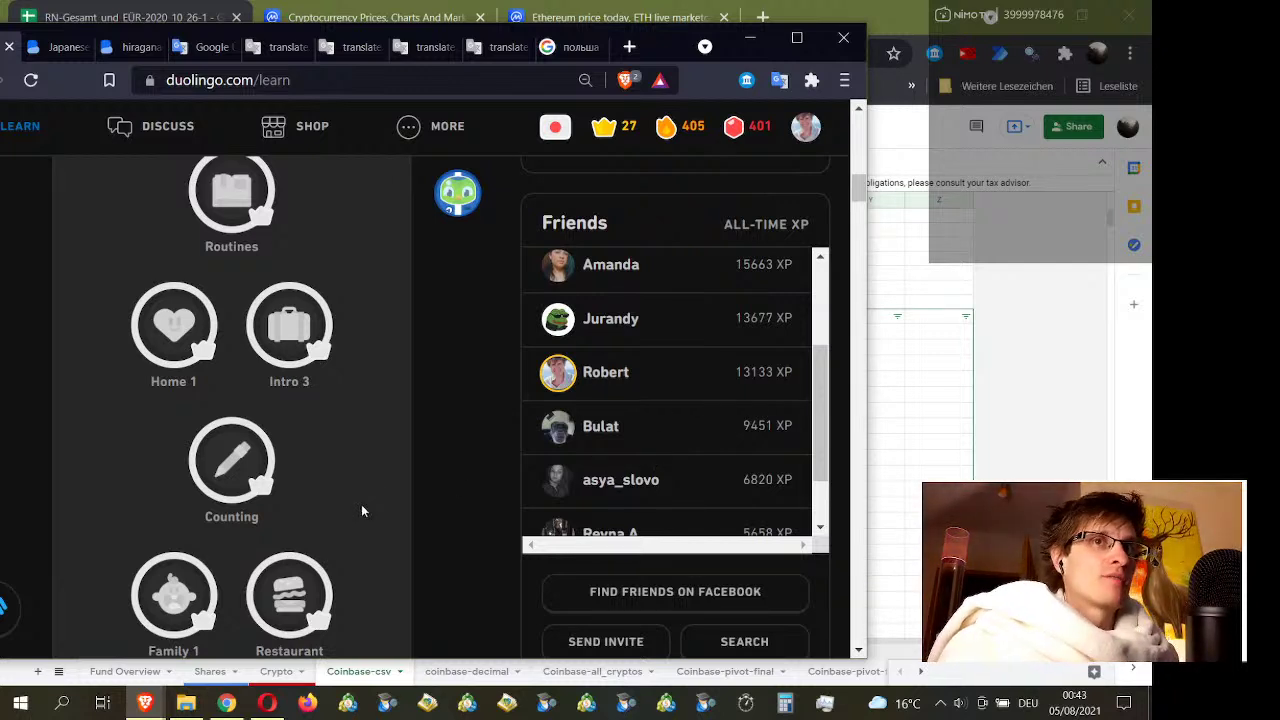
{"action": "scroll", "coordinate": [364, 511], "scroll_direction": "up", "scroll_amount": 2}
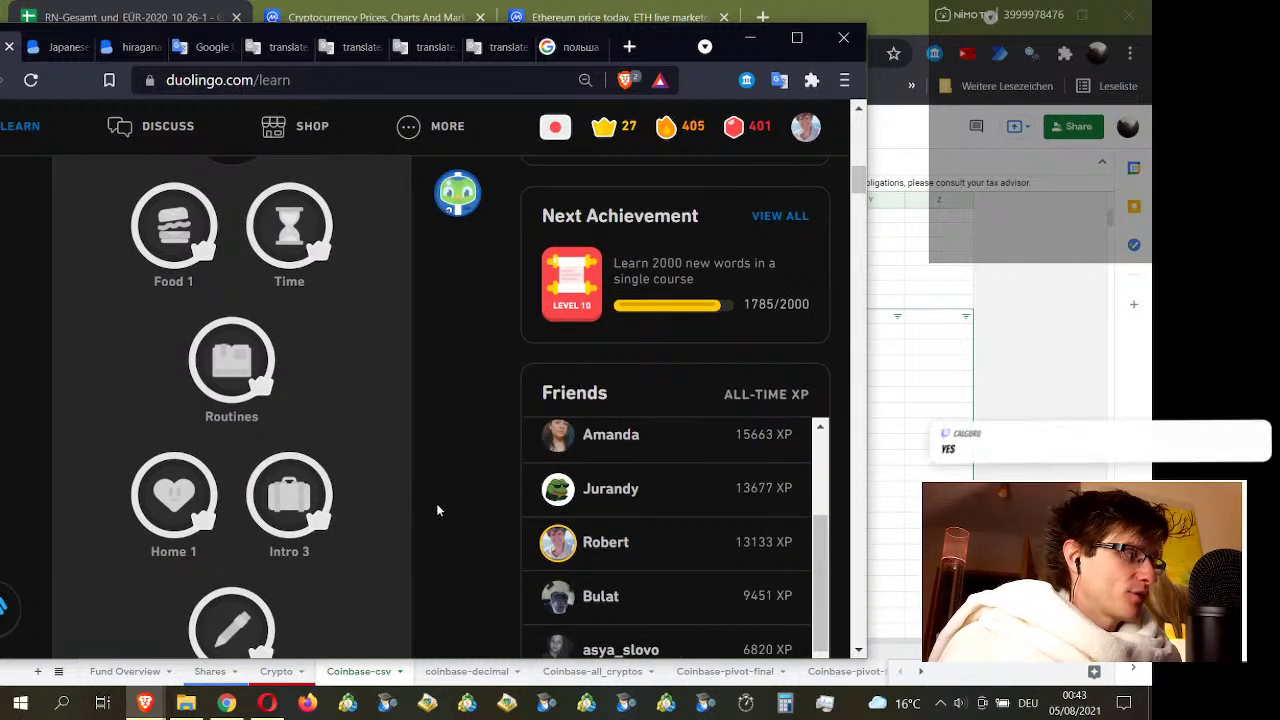
{"action": "scroll", "coordinate": [438, 497], "scroll_direction": "up", "scroll_amount": 4}
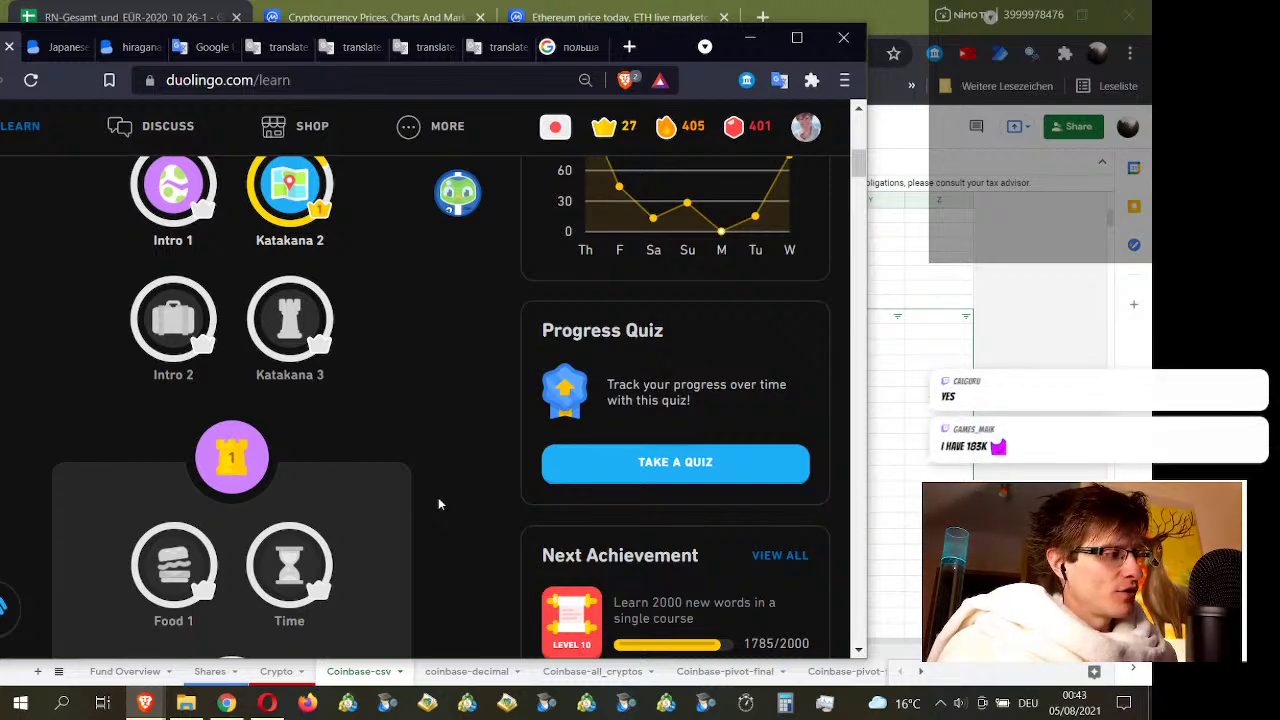
{"action": "scroll", "coordinate": [438, 497], "scroll_direction": "down", "scroll_amount": 5}
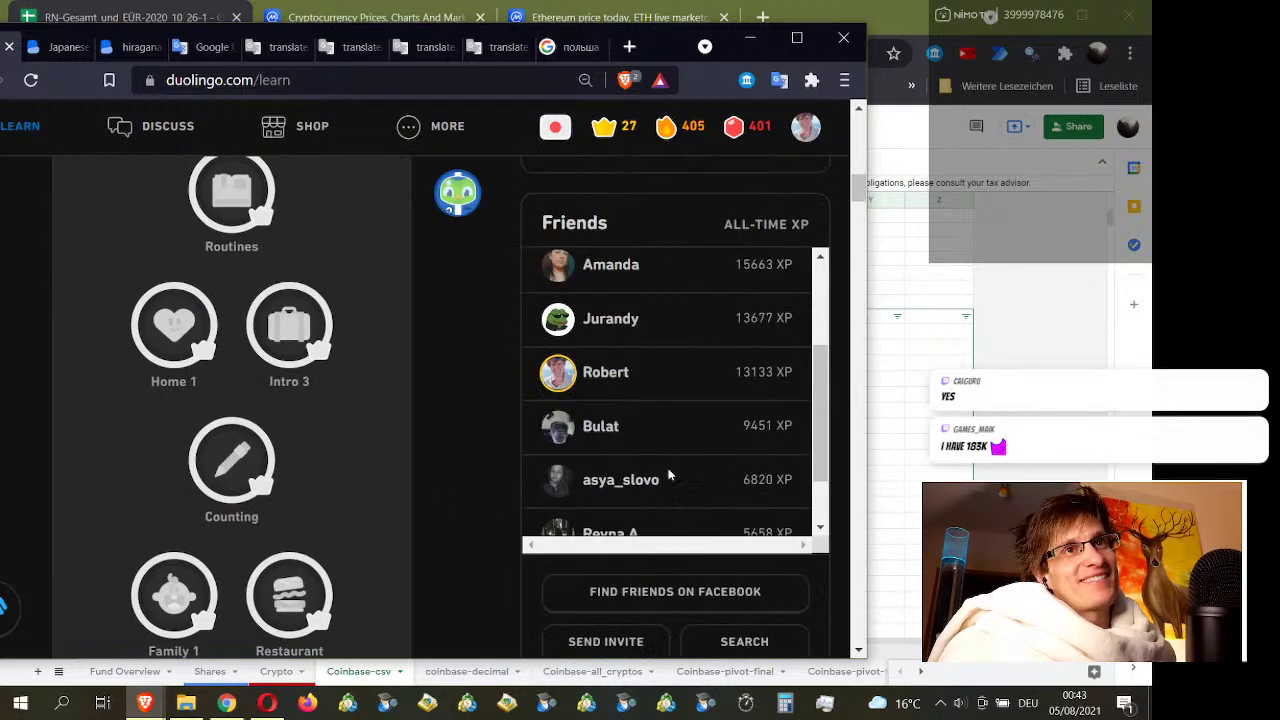
{"action": "scroll", "coordinate": [670, 469], "scroll_direction": "up", "scroll_amount": 2}
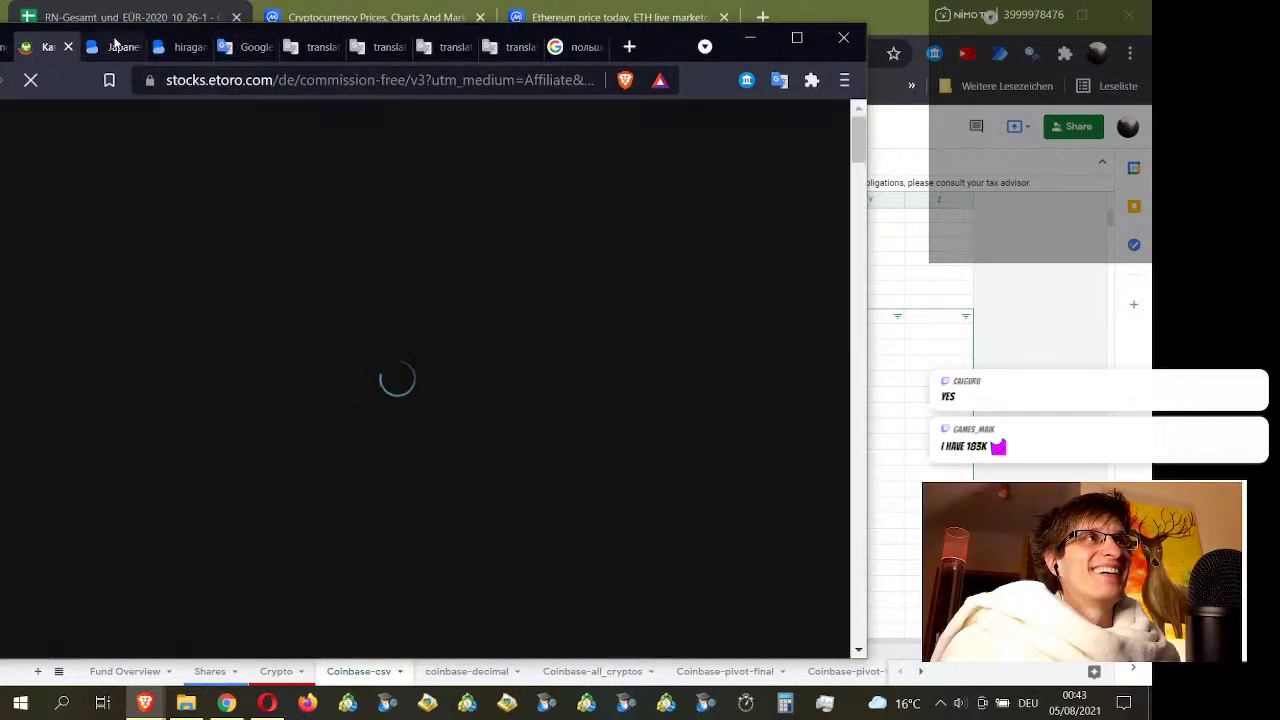
Step: Reposition the browser window holding the Duolingo tabs, return to the Duolingo tab and maximise the window
{"action": "left_click_drag", "start_coordinate": [115, 45], "coordinate": [299, 40]}
{"action": "left_click", "coordinate": [205, 58]}
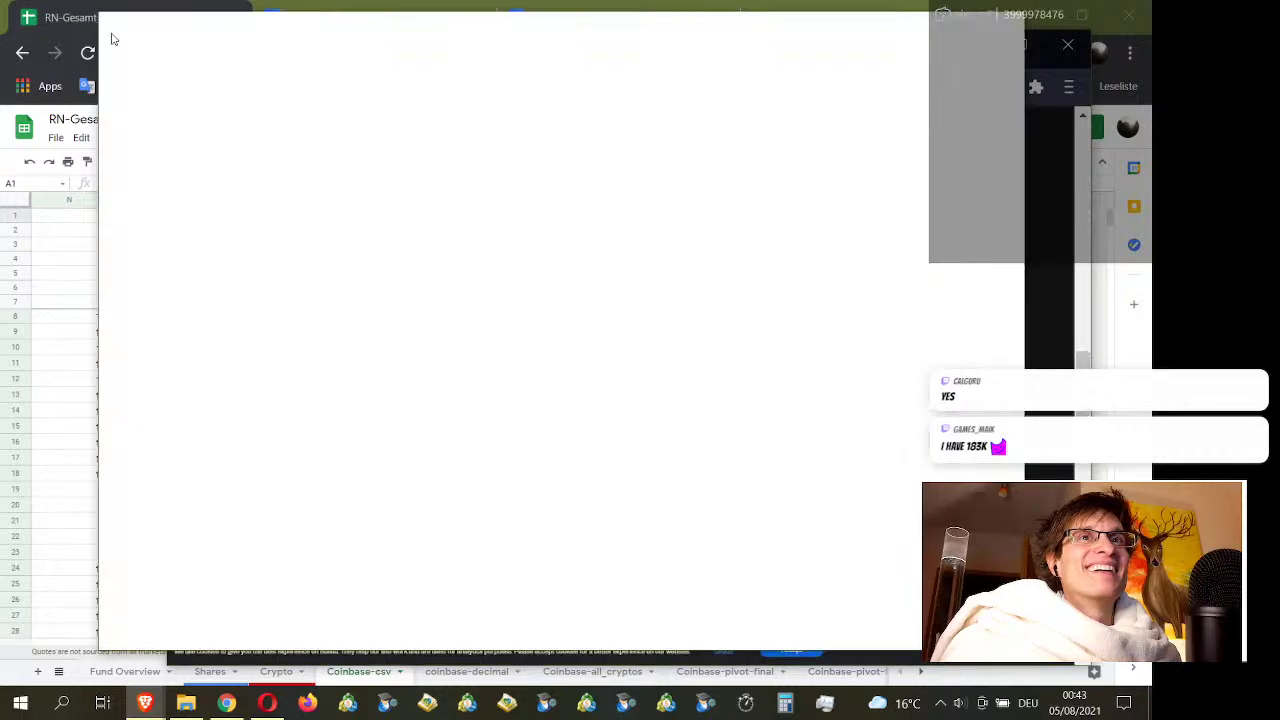
{"action": "left_click_drag", "start_coordinate": [151, 30], "coordinate": [299, 64]}
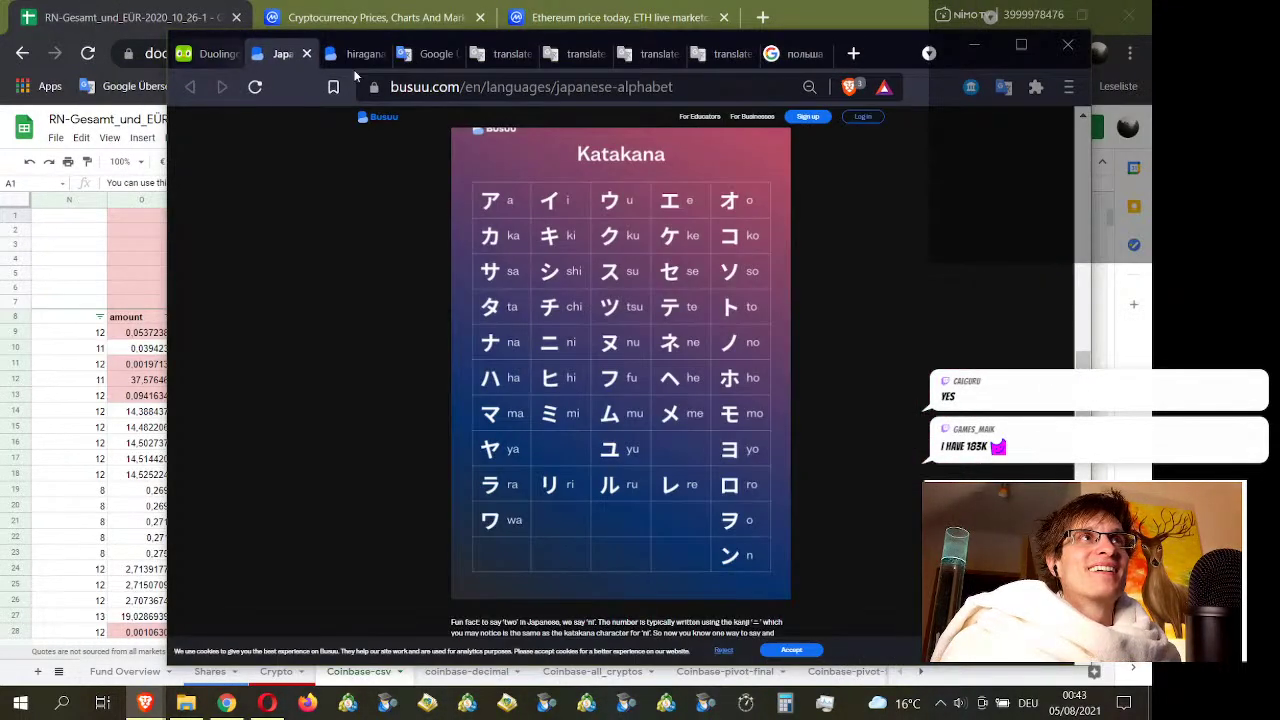
{"action": "left_click", "coordinate": [212, 54]}
{"action": "left_click_drag", "start_coordinate": [883, 54], "coordinate": [779, 67]}
{"action": "left_click", "coordinate": [912, 57]}
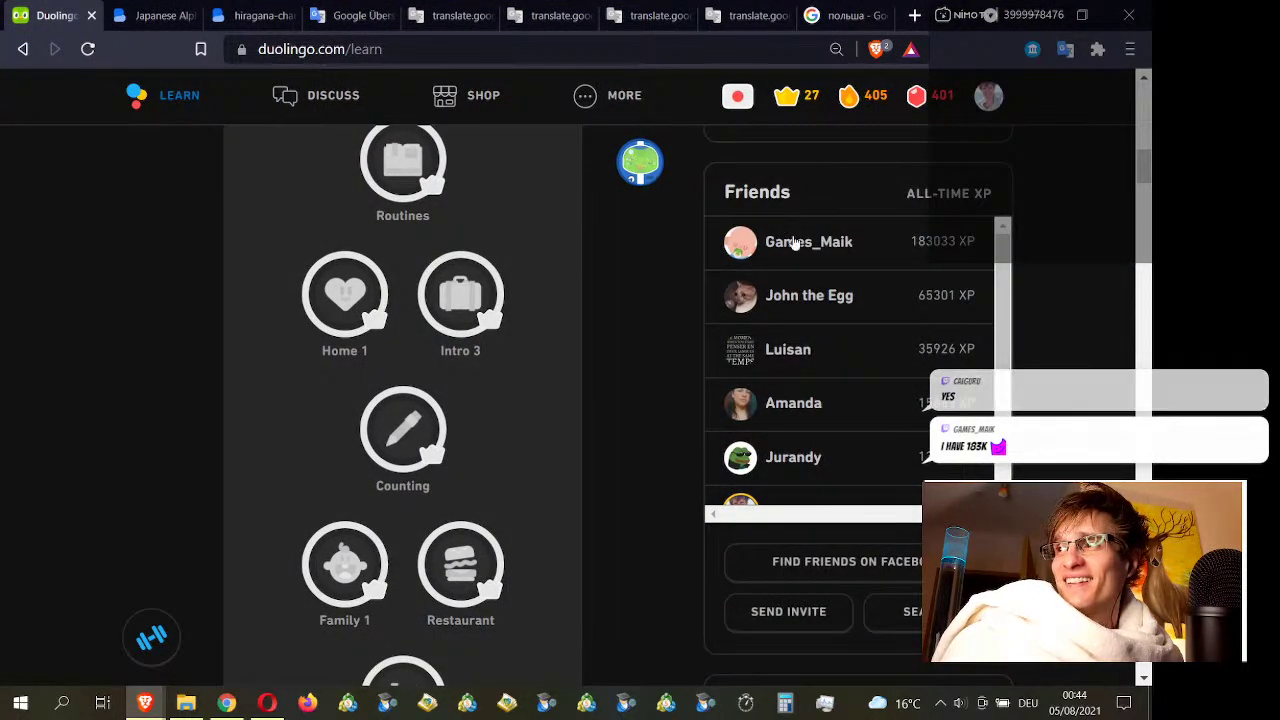
Step: Highlight the top-ranked friend's XP, open that friend's profile and examine the XP this week chart
{"action": "scroll", "coordinate": [812, 254], "scroll_direction": "up", "scroll_amount": 2}
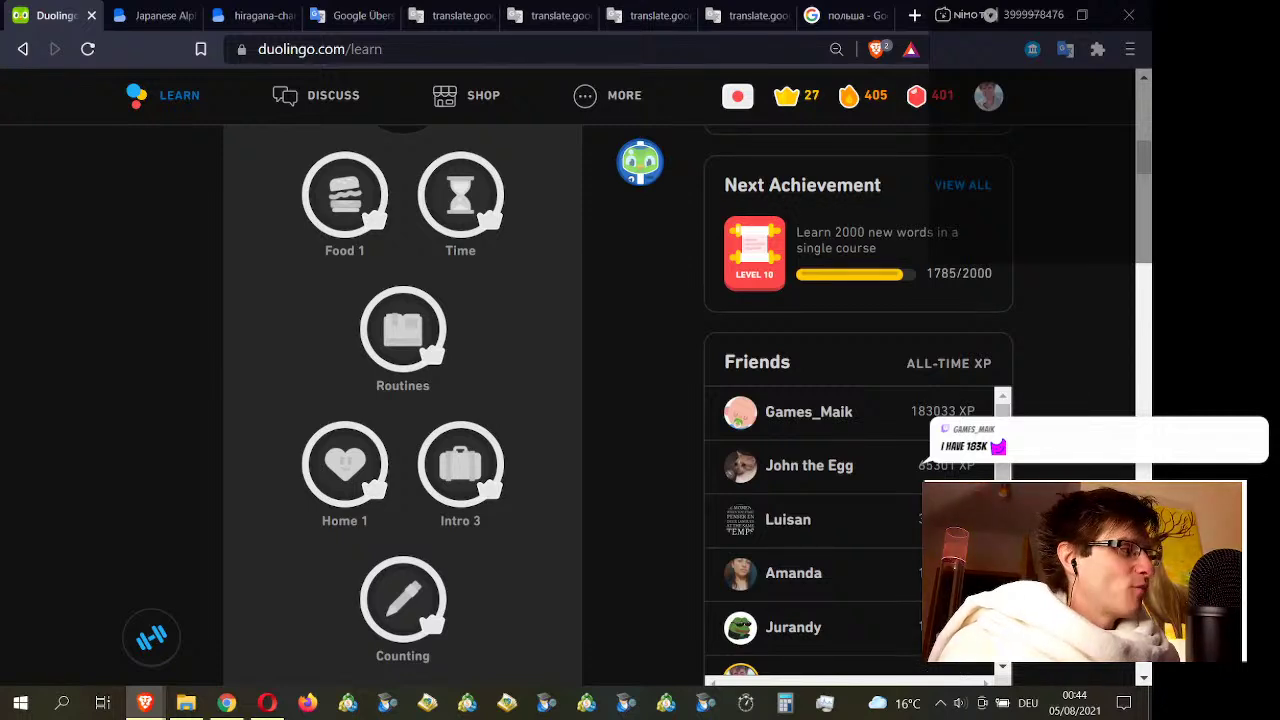
{"action": "double_click", "coordinate": [930, 411]}
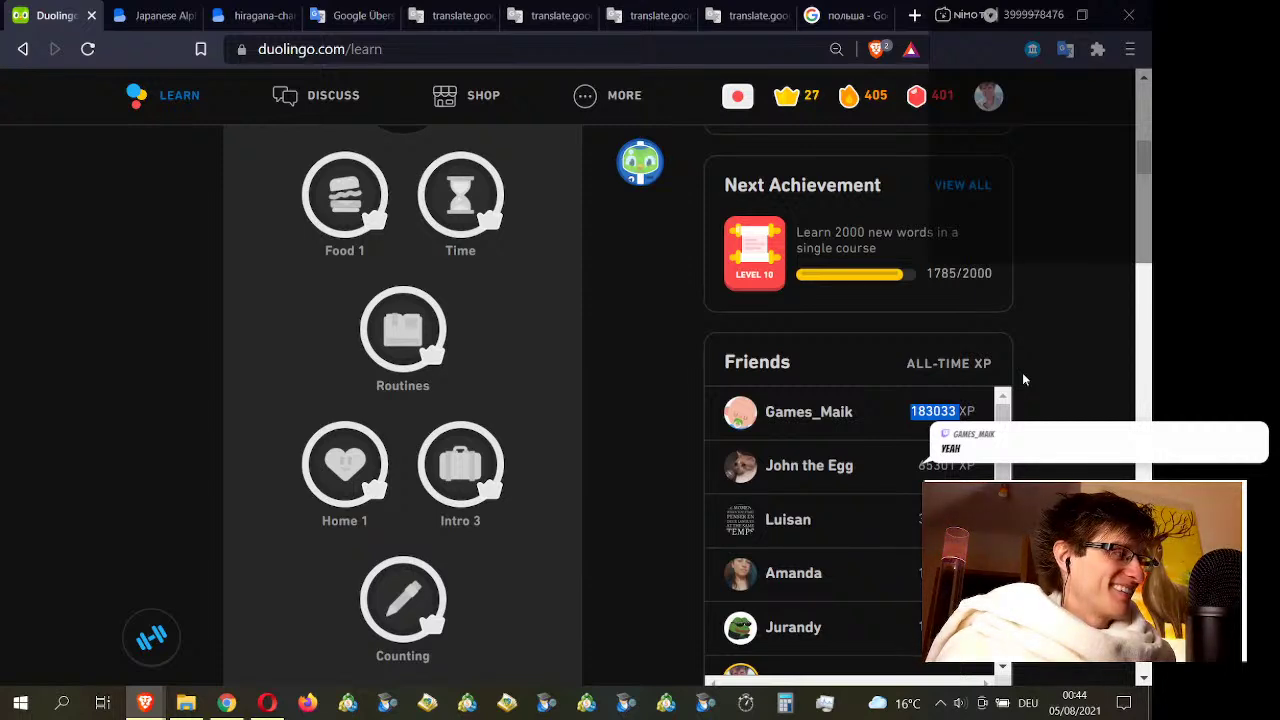
{"action": "left_click", "coordinate": [771, 418]}
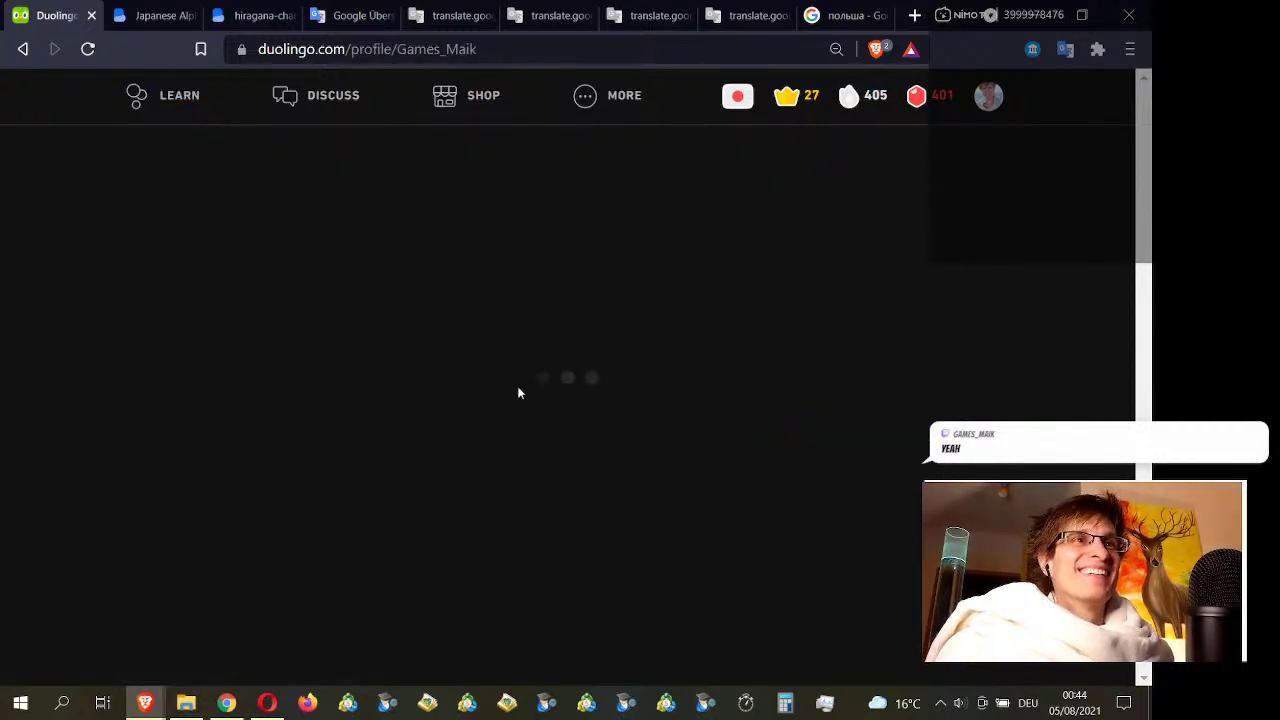
{"action": "scroll", "coordinate": [606, 300], "scroll_direction": "down", "scroll_amount": 5}
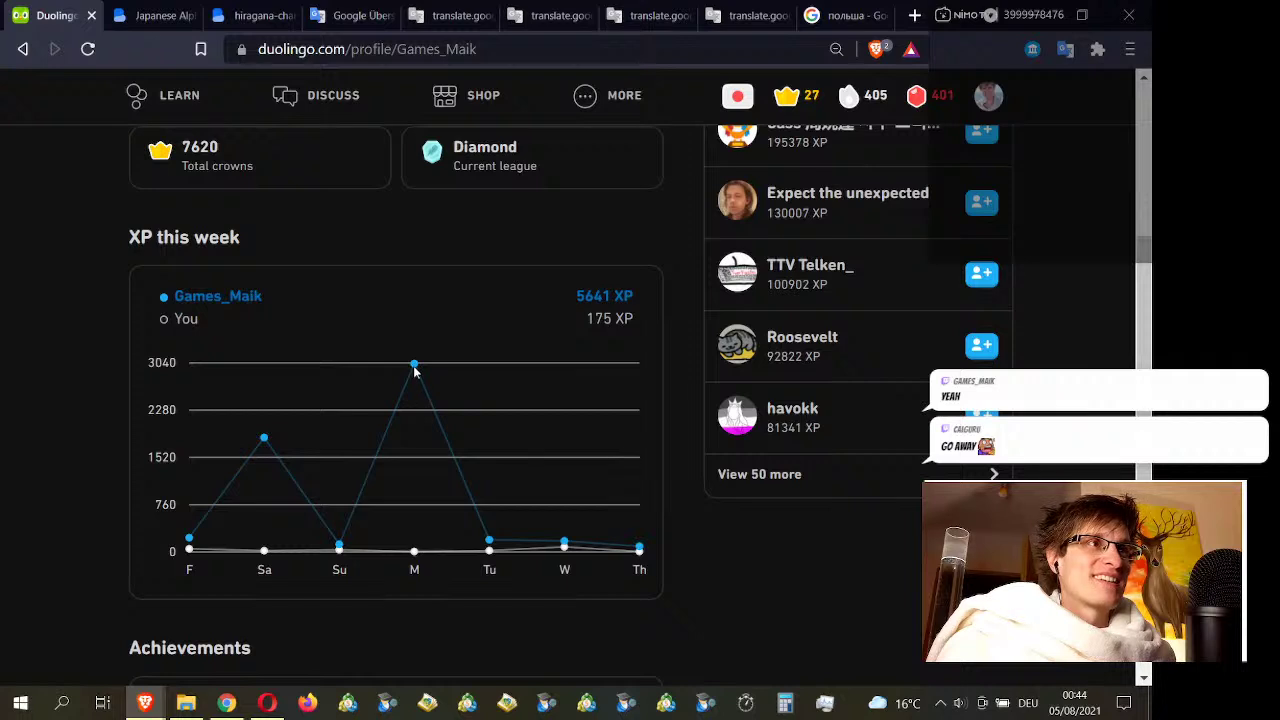
{"action": "mouse_move", "coordinate": [415, 370]}
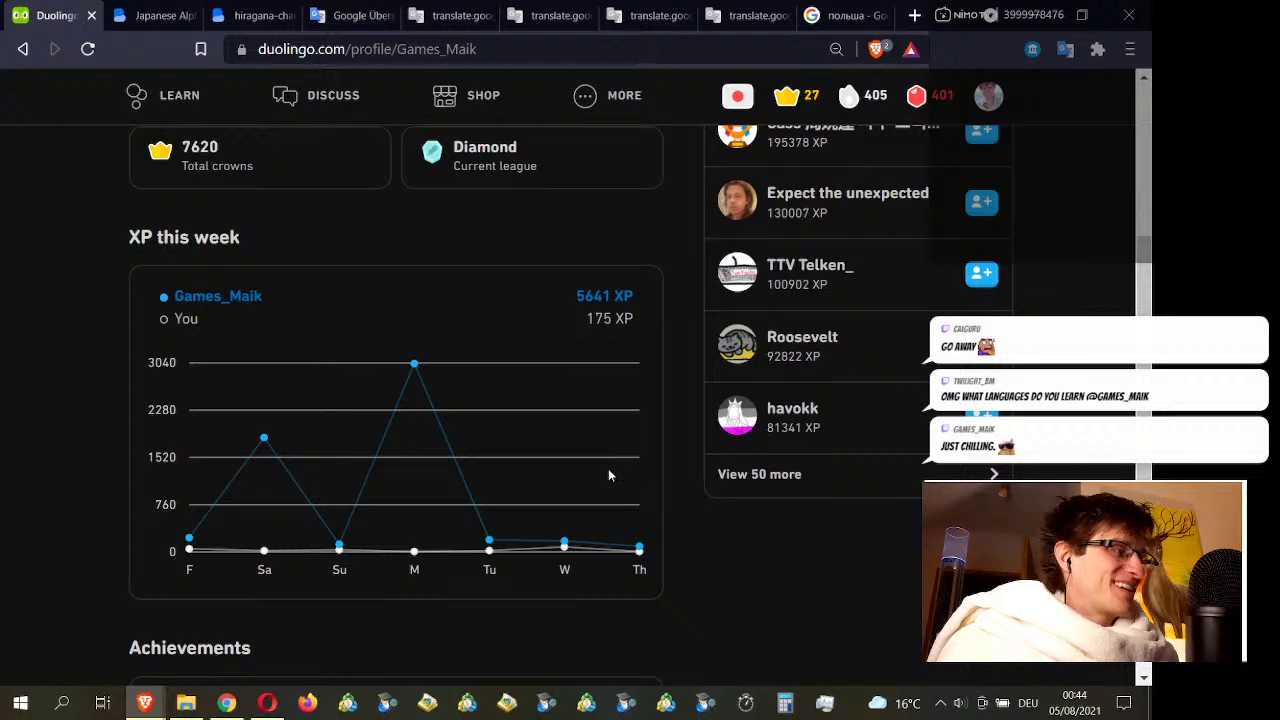
Step: Open the full list of languages on the friend's profile and look through the XP per course
{"action": "scroll", "coordinate": [587, 475], "scroll_direction": "up", "scroll_amount": 3}
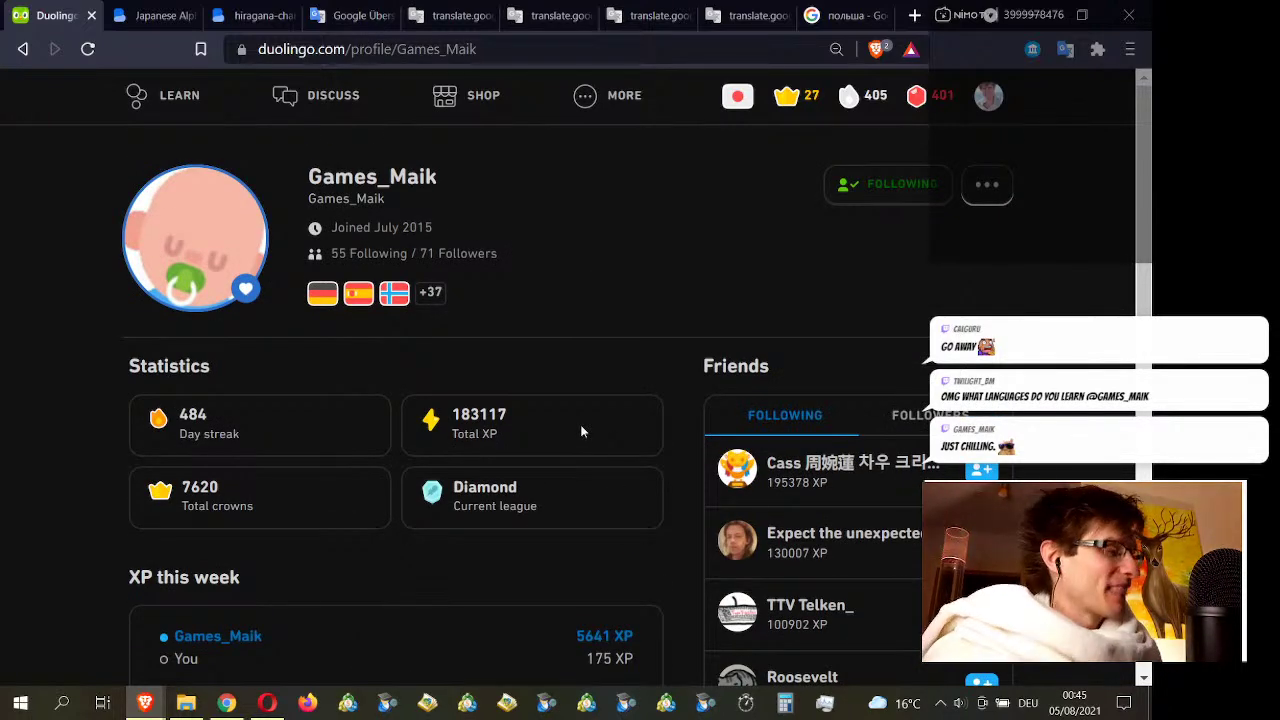
{"action": "left_click", "coordinate": [432, 298]}
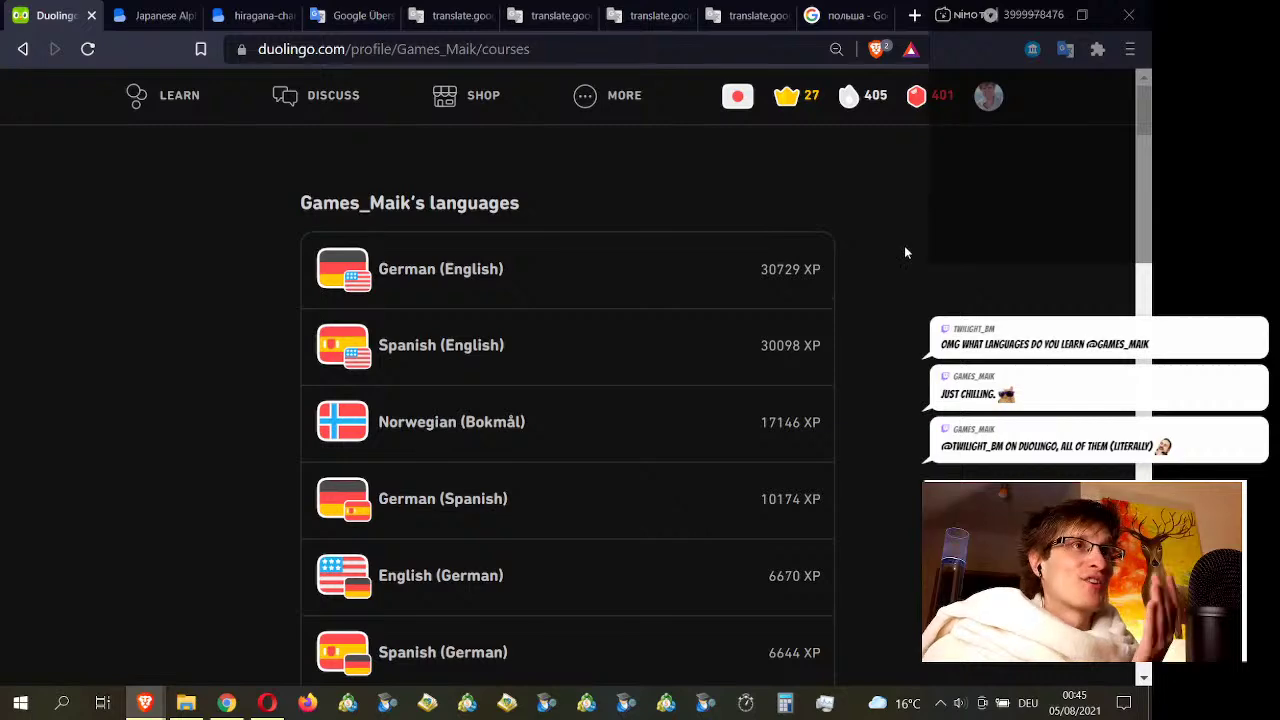
{"action": "scroll", "coordinate": [905, 250], "scroll_direction": "down", "scroll_amount": 2}
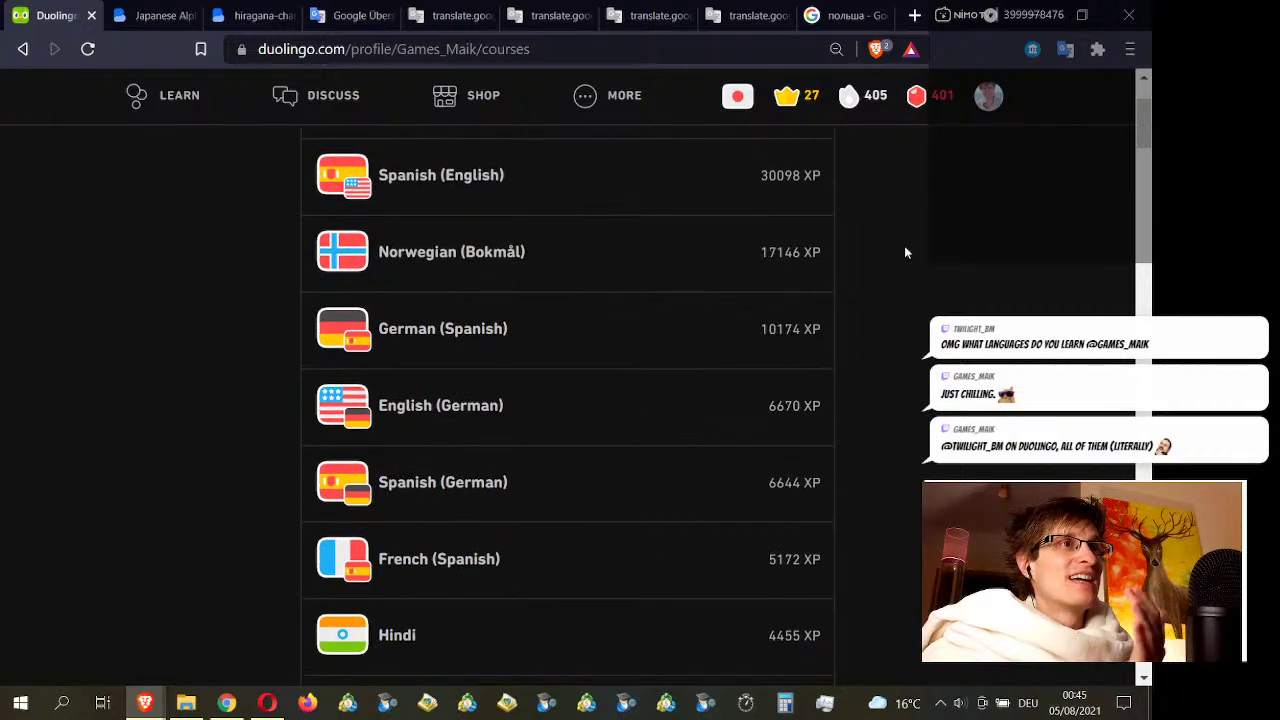
Step: Look through the XP per course in the top friend's list of languages
{"action": "scroll", "coordinate": [903, 250], "scroll_direction": "up", "scroll_amount": 2}
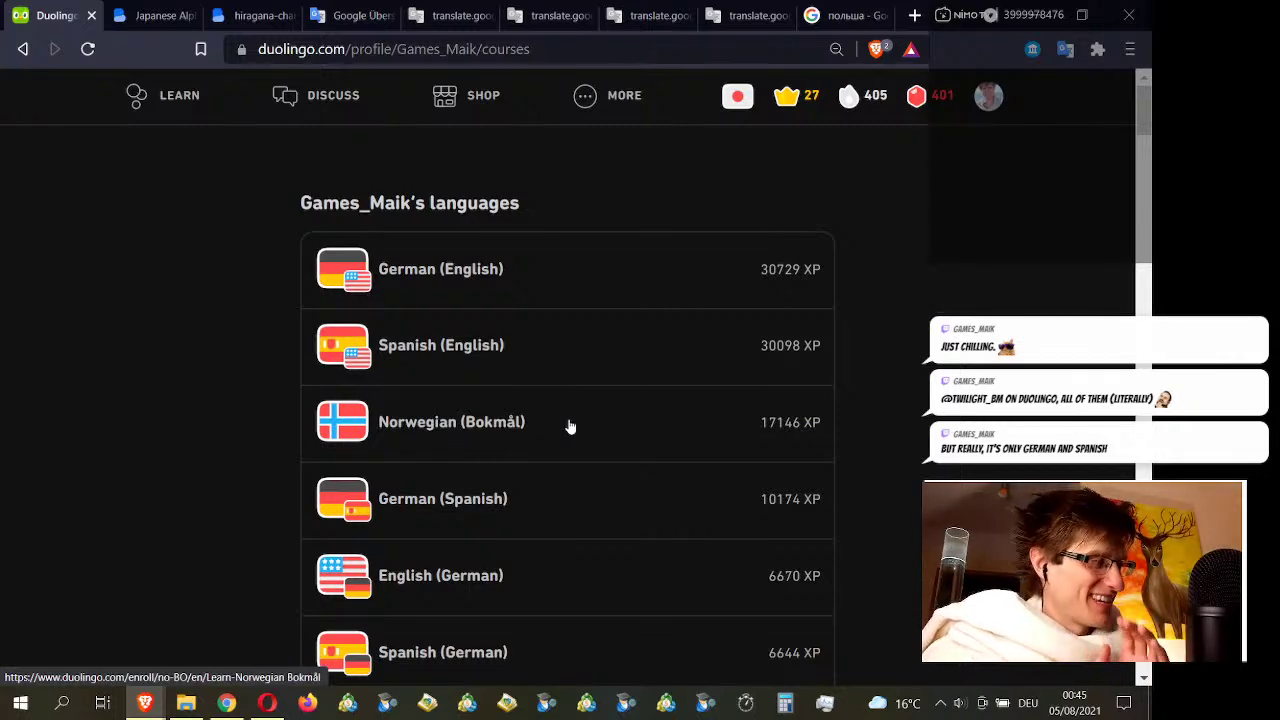
{"action": "scroll", "coordinate": [666, 419], "scroll_direction": "down", "scroll_amount": 4}
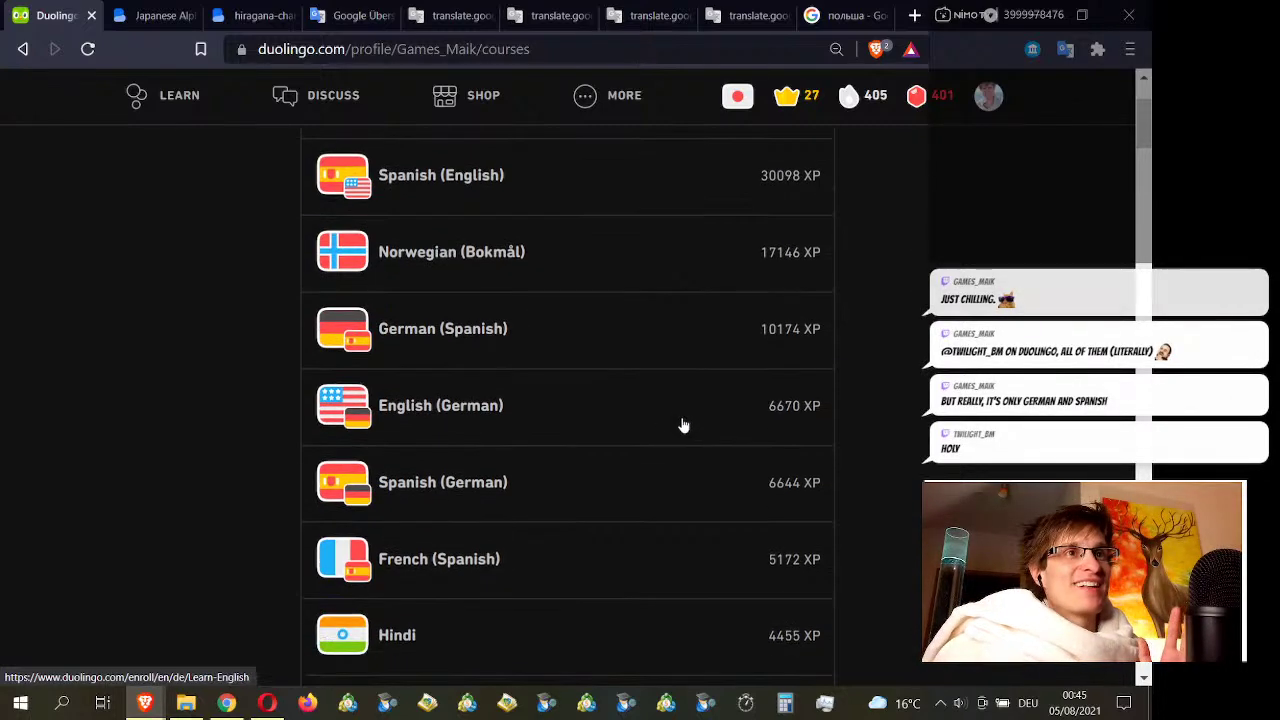
{"action": "scroll", "coordinate": [710, 397], "scroll_direction": "down", "scroll_amount": 2}
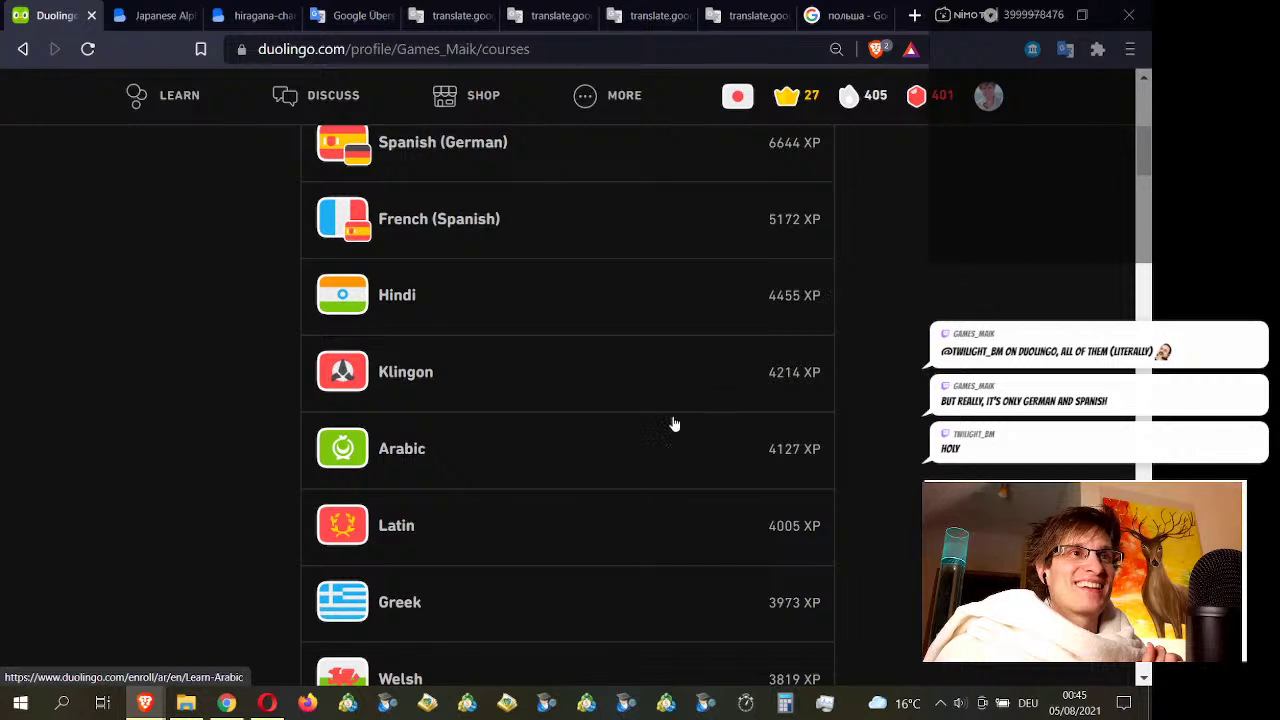
{"action": "scroll", "coordinate": [600, 512], "scroll_direction": "up", "scroll_amount": 2}
{"action": "scroll", "coordinate": [510, 455], "scroll_direction": "down", "scroll_amount": 2}
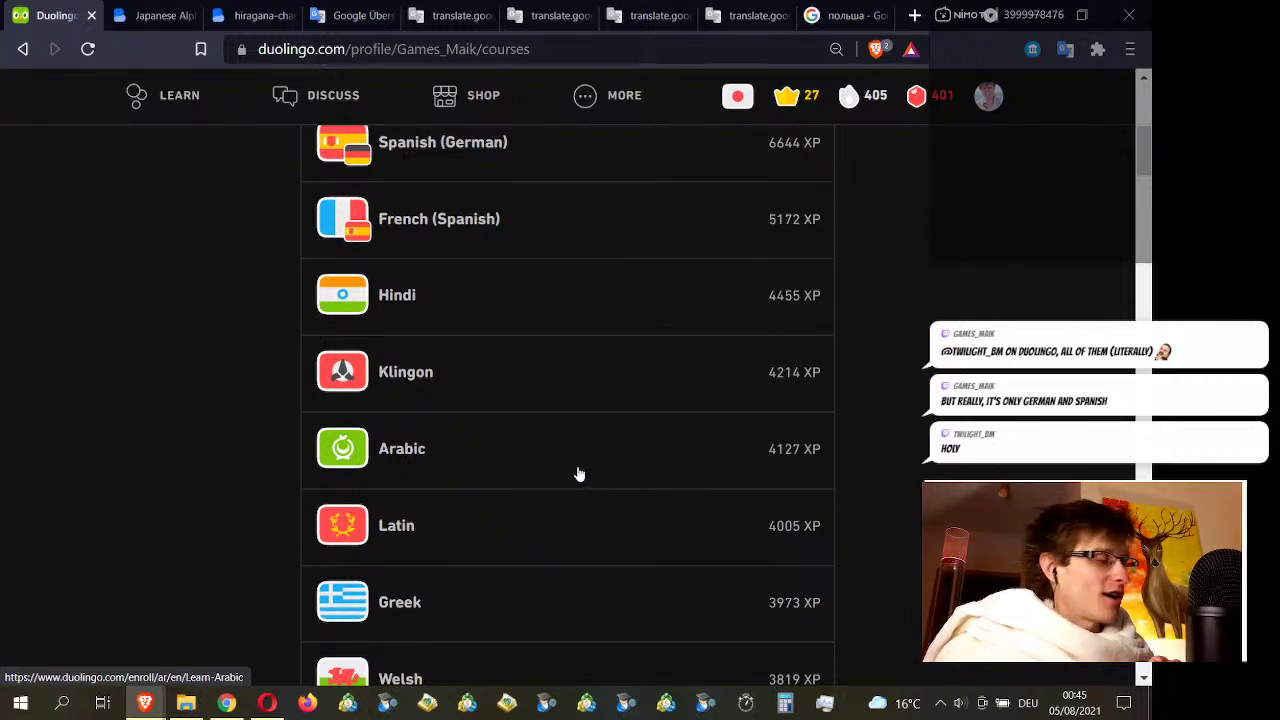
{"action": "scroll", "coordinate": [587, 464], "scroll_direction": "down", "scroll_amount": 3}
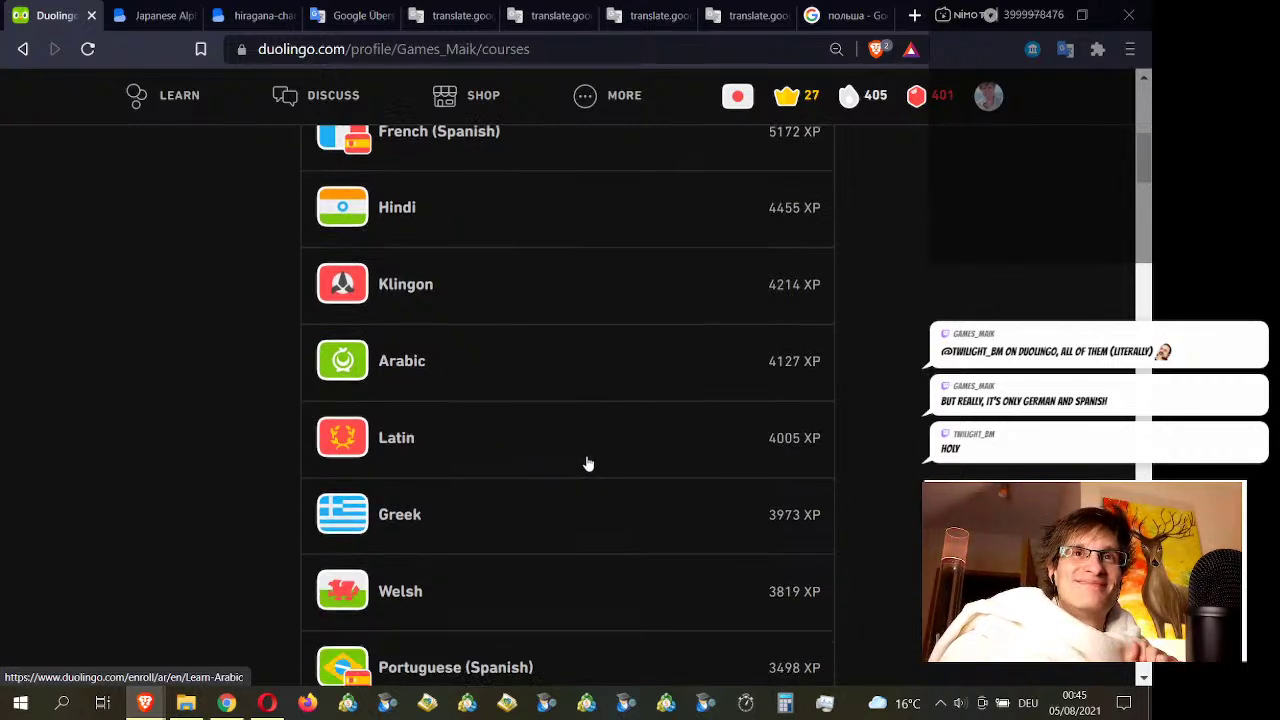
{"action": "scroll", "coordinate": [587, 458], "scroll_direction": "down", "scroll_amount": 2}
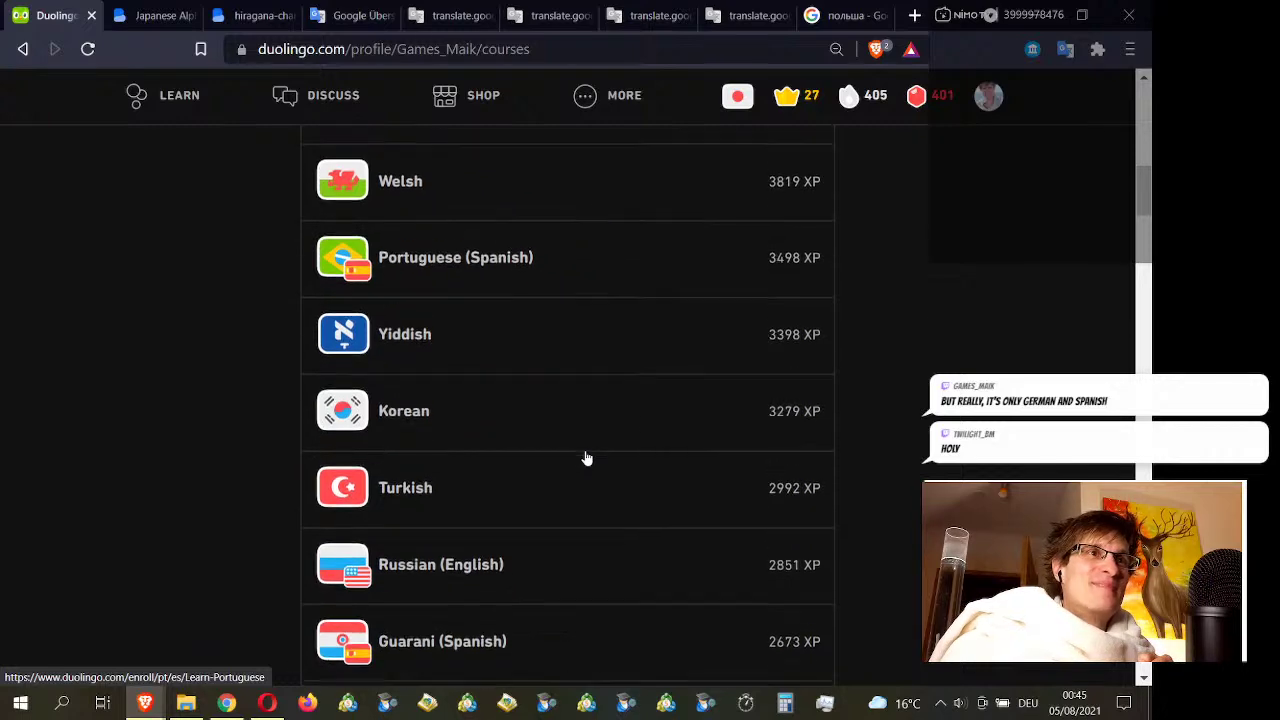
{"action": "scroll", "coordinate": [587, 458], "scroll_direction": "down", "scroll_amount": 2}
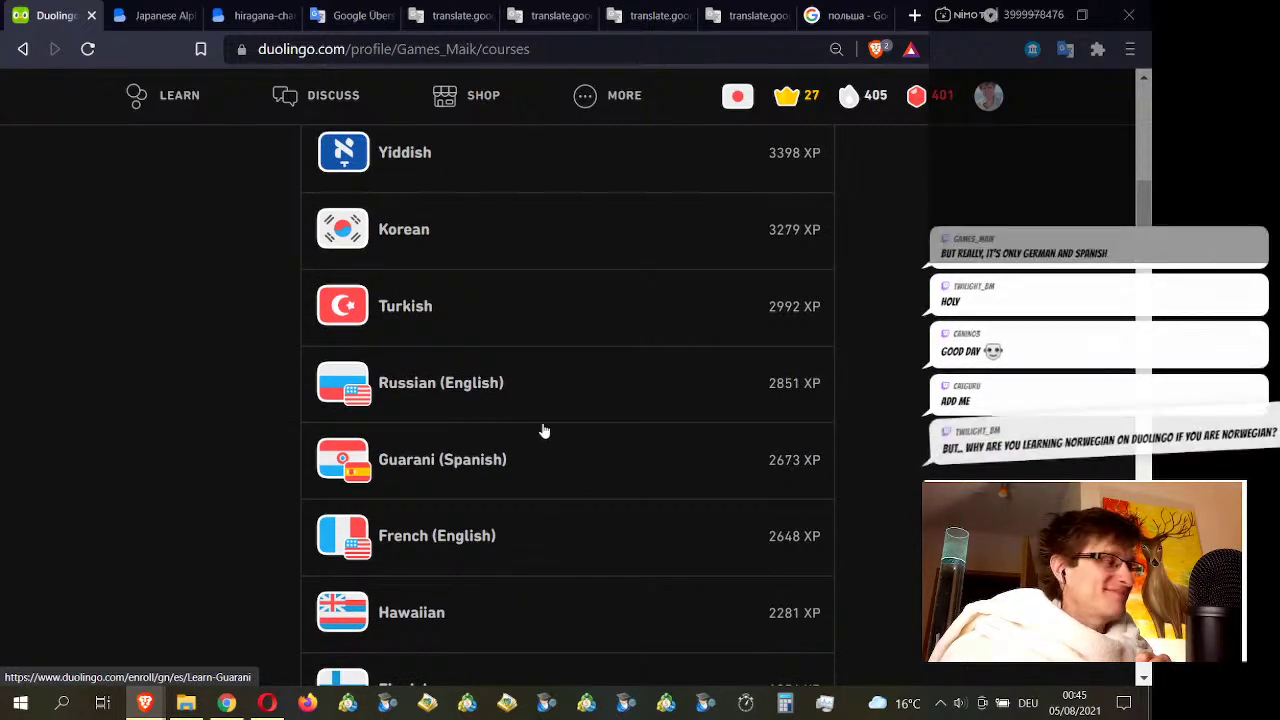
{"action": "scroll", "coordinate": [545, 430], "scroll_direction": "up", "scroll_amount": 12}
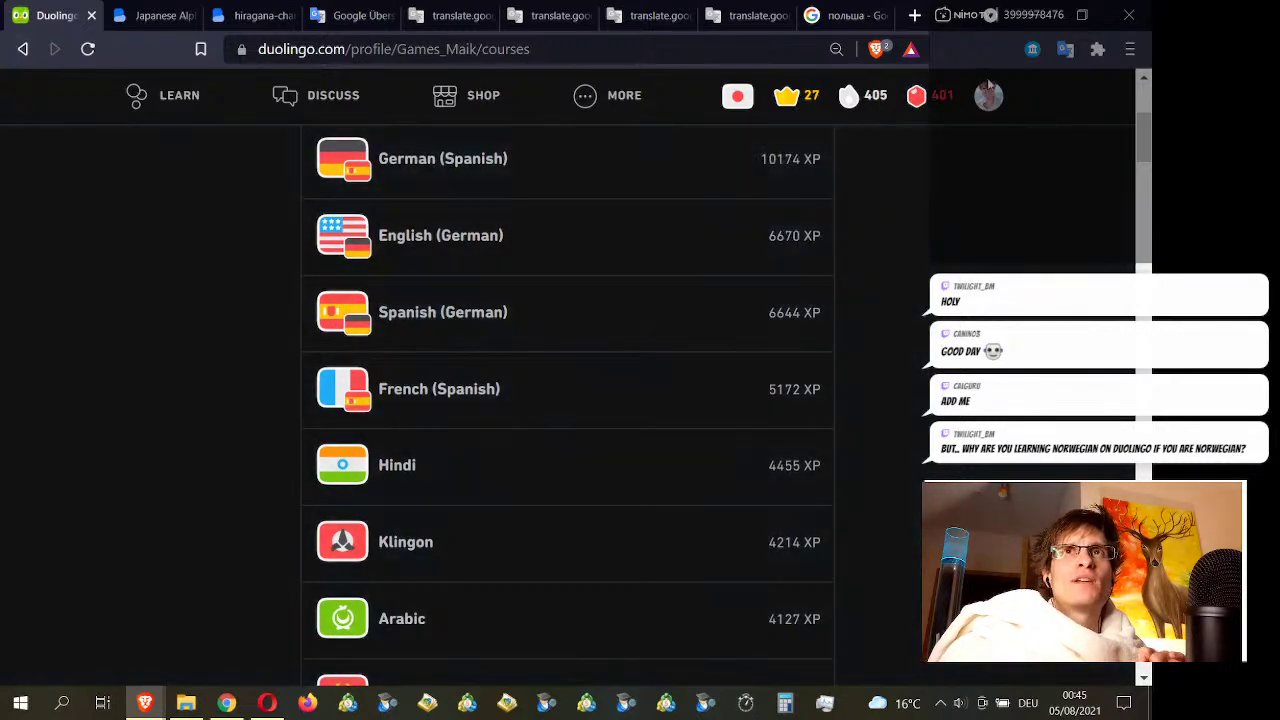
Step: Leave the friend's language list, open your own Duolingo profile and highlight its display name and username
{"action": "mouse_move", "coordinate": [985, 97]}
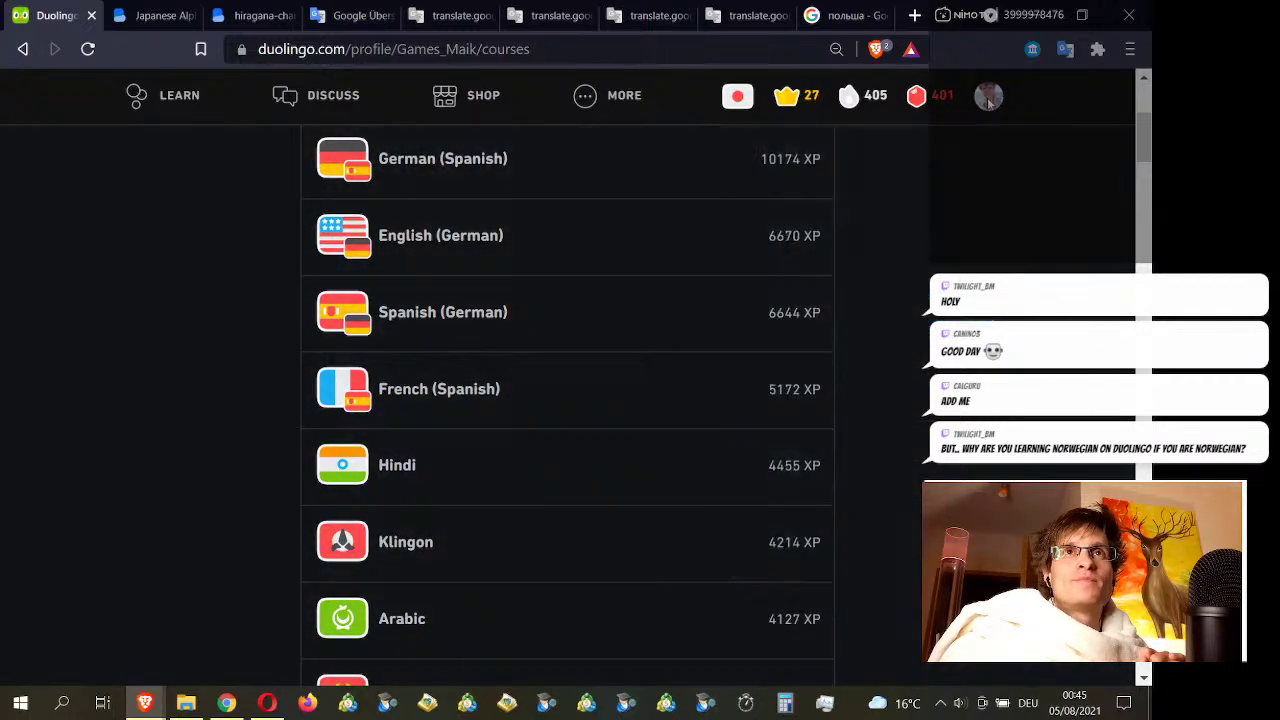
{"action": "scroll", "coordinate": [470, 200], "scroll_direction": "up", "scroll_amount": 3}
{"action": "left_click", "coordinate": [157, 107]}
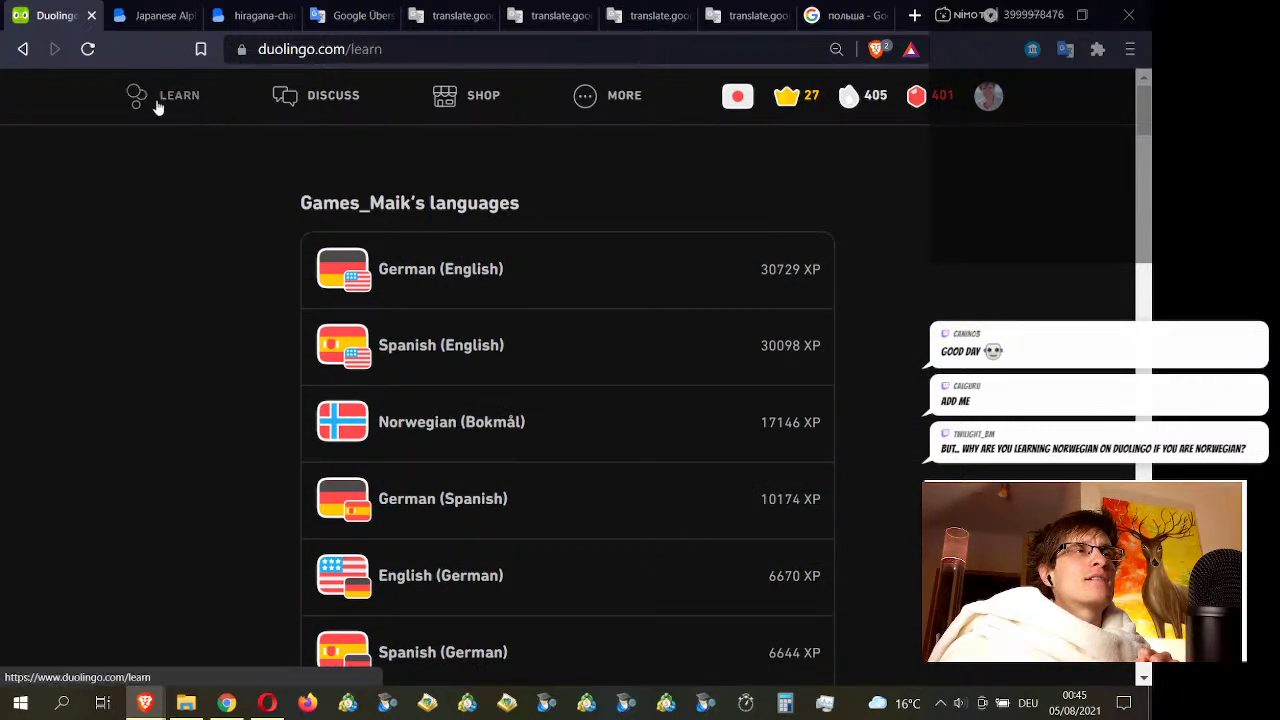
{"action": "mouse_move", "coordinate": [988, 97]}
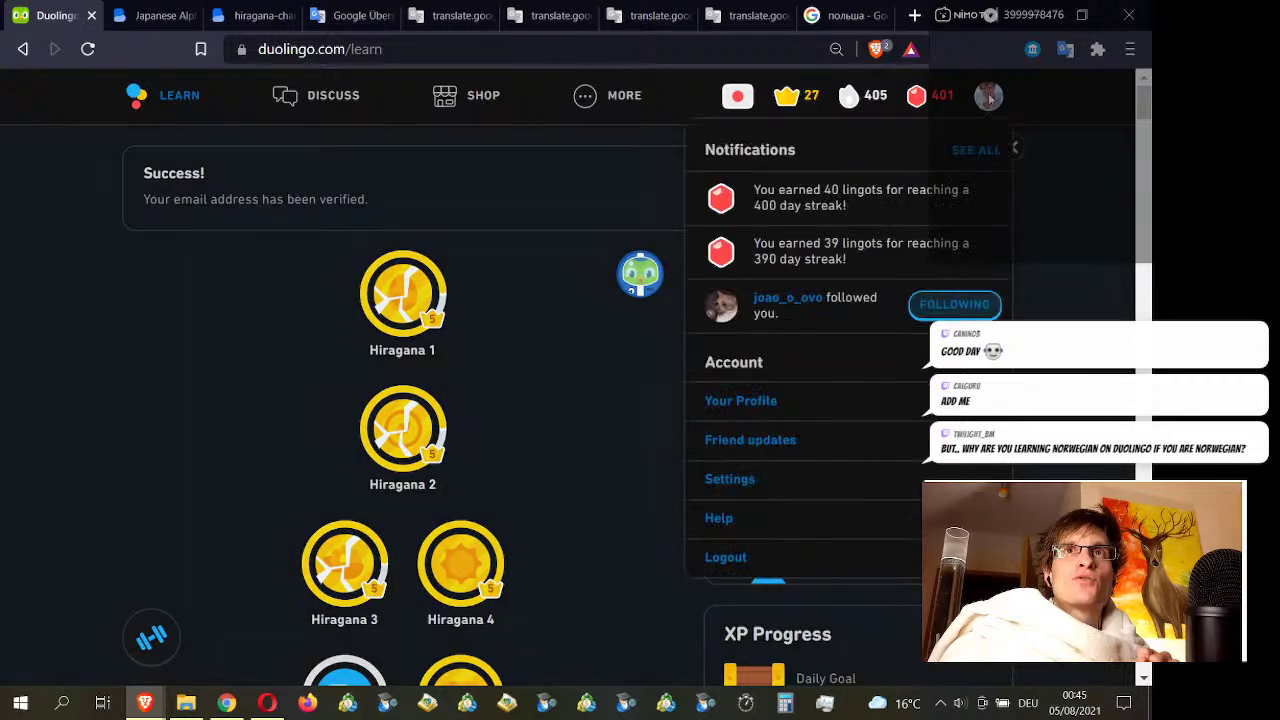
{"action": "left_click", "coordinate": [750, 405]}
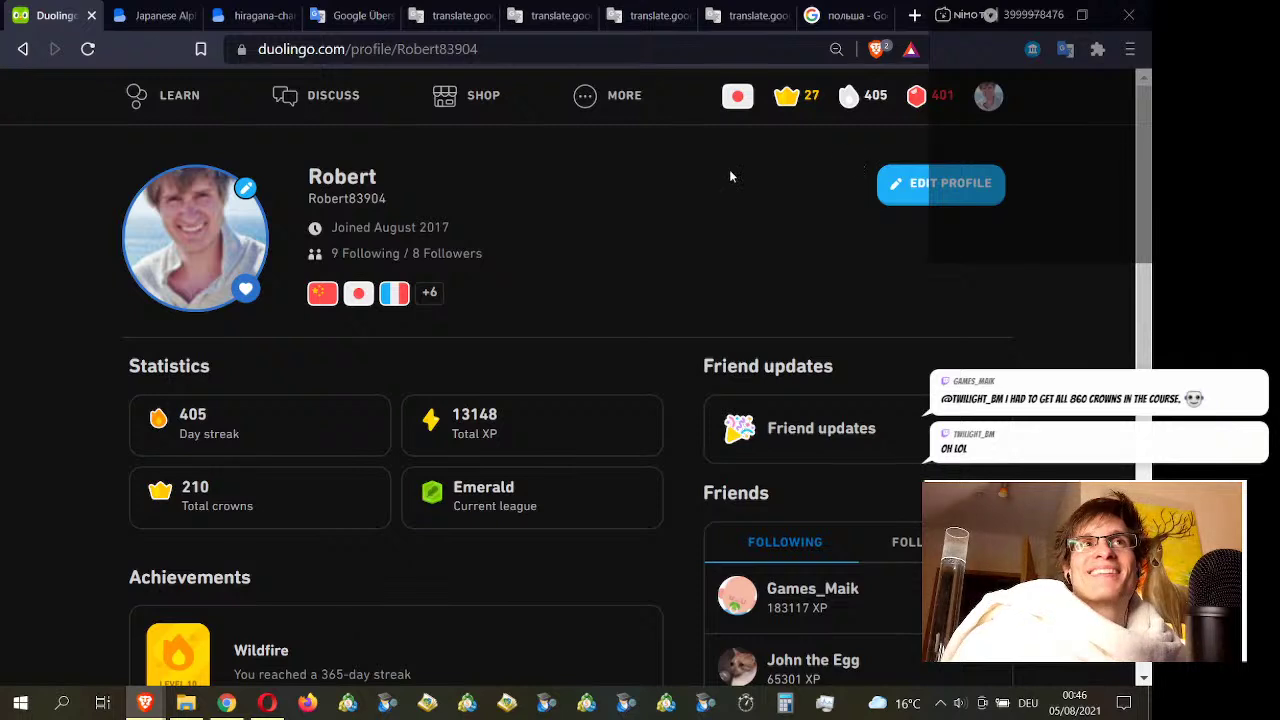
{"action": "left_click_drag", "start_coordinate": [400, 200], "coordinate": [302, 172]}
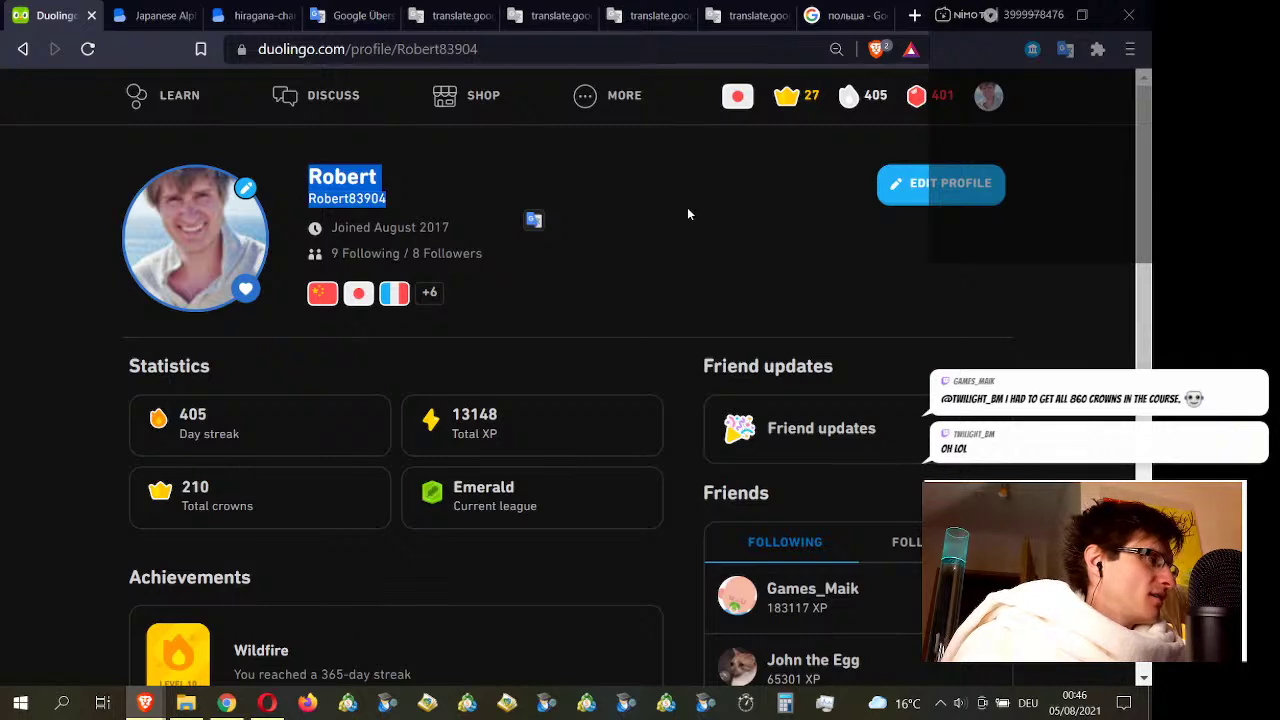
Step: Look through your own profile's statistics, achievements, followed friends and options for finding friends
{"action": "scroll", "coordinate": [879, 375], "scroll_direction": "down", "scroll_amount": 3}
{"action": "scroll", "coordinate": [879, 375], "scroll_direction": "up", "scroll_amount": 3}
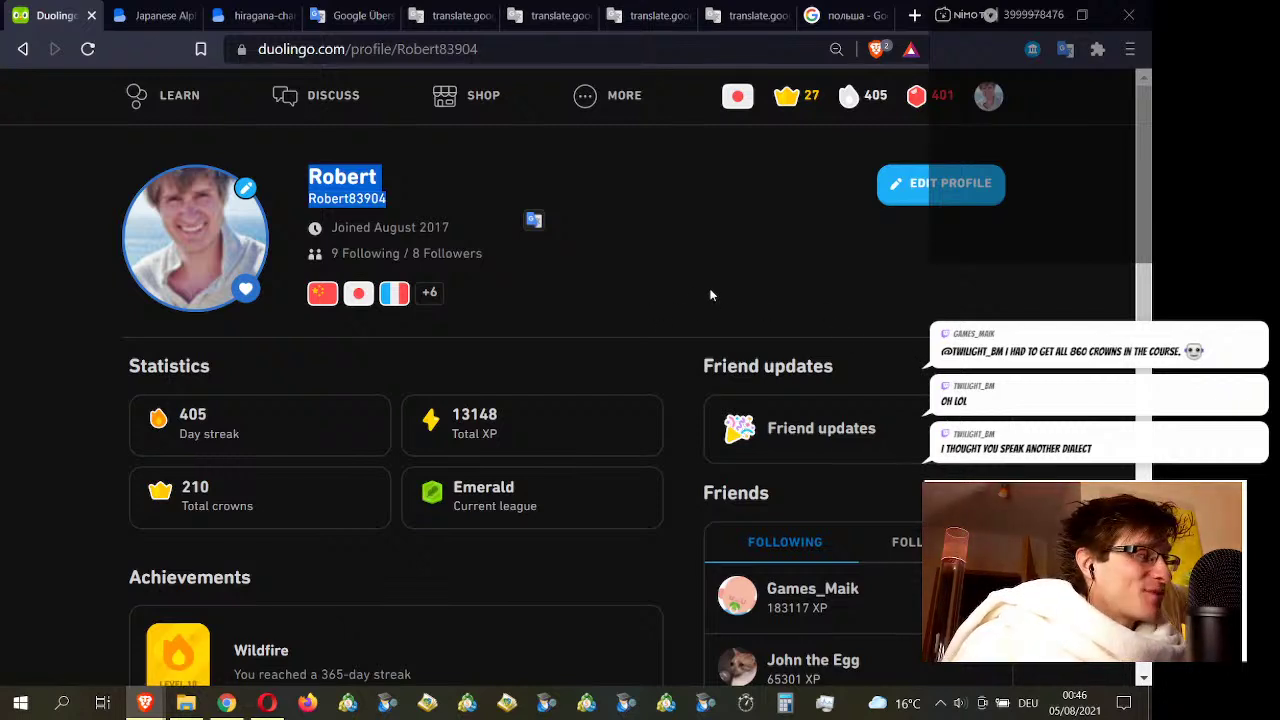
{"action": "scroll", "coordinate": [757, 312], "scroll_direction": "down", "scroll_amount": 3}
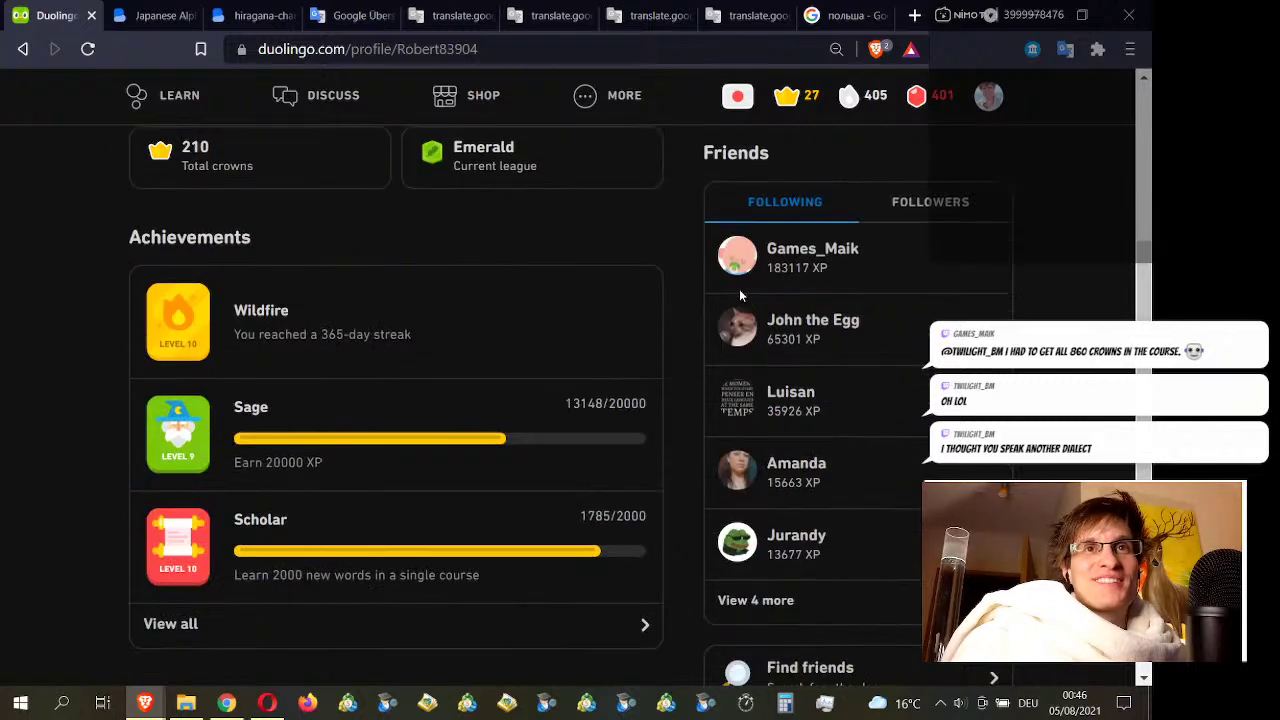
{"action": "scroll", "coordinate": [673, 333], "scroll_direction": "down", "scroll_amount": 2}
{"action": "scroll", "coordinate": [673, 333], "scroll_direction": "down", "scroll_amount": 2}
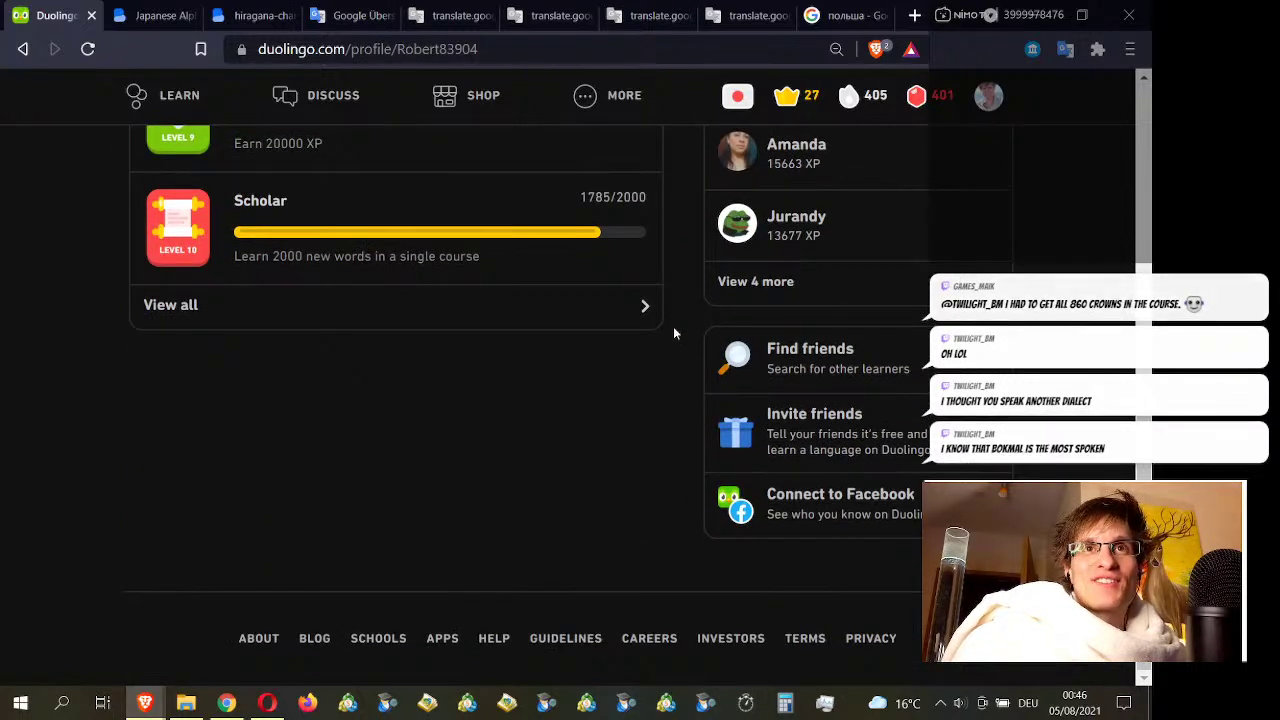
{"action": "scroll", "coordinate": [673, 333], "scroll_direction": "up", "scroll_amount": 2}
{"action": "scroll", "coordinate": [673, 333], "scroll_direction": "down", "scroll_amount": 2}
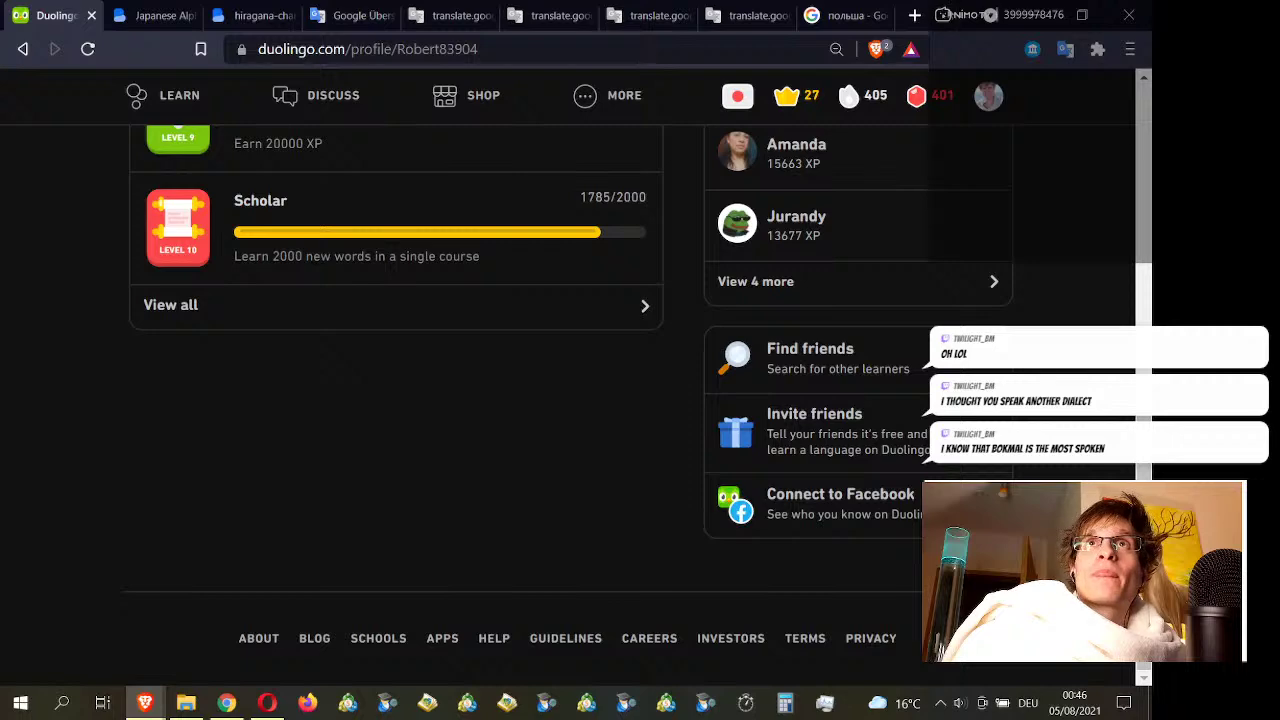
Step: Switch between the spreadsheet and Duolingo windows, and open the followed user's profile from the friend search results
{"action": "key", "text": "ctrl+super+Left"}
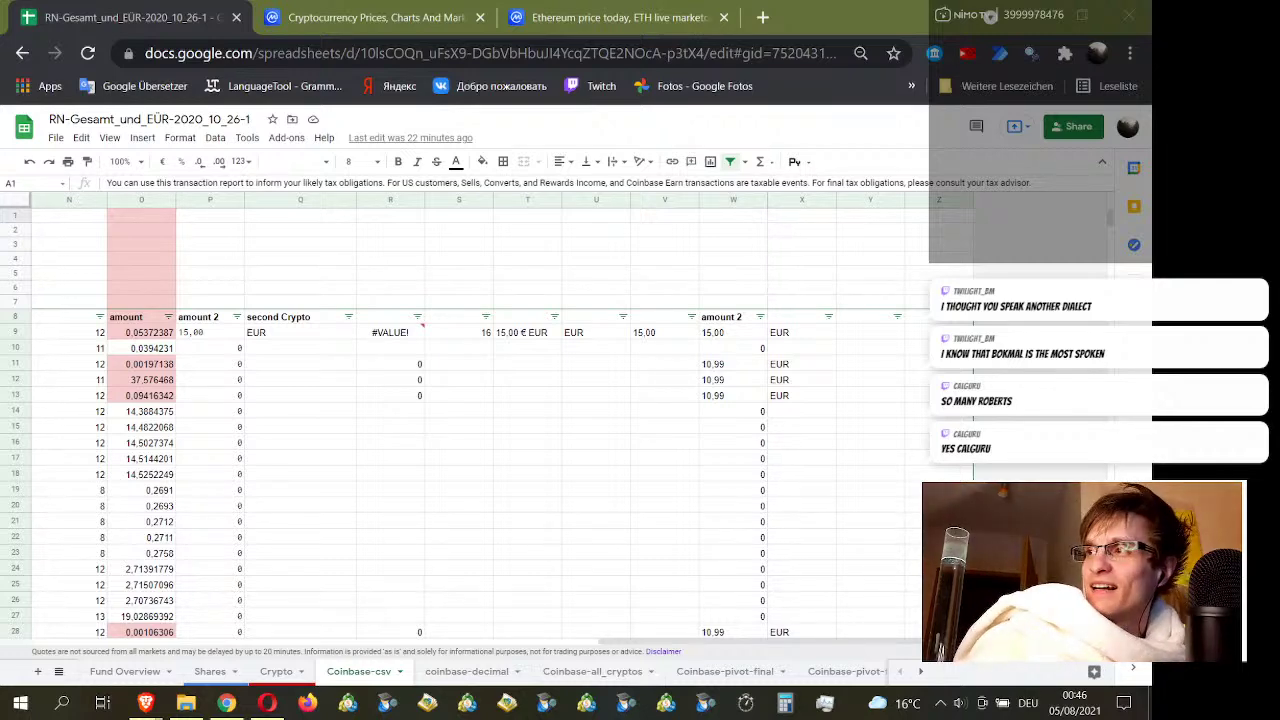
{"action": "key", "text": "alt+Tab"}
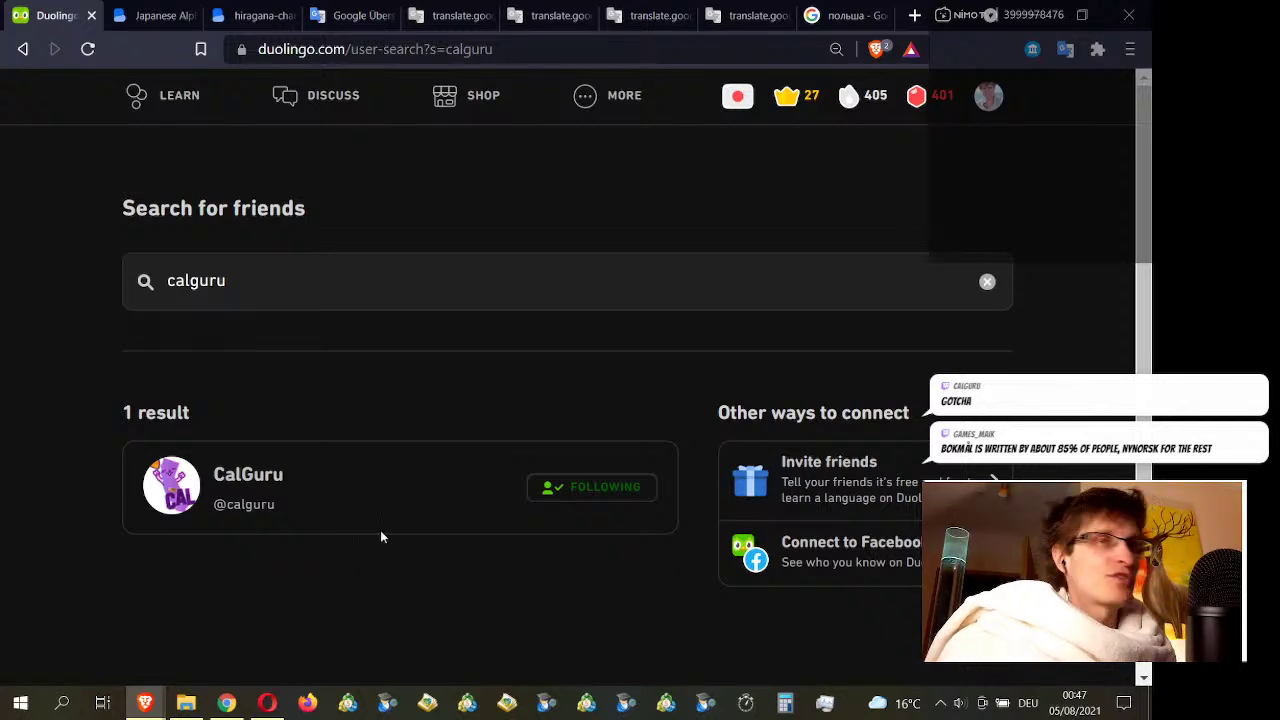
{"action": "left_click", "coordinate": [386, 458]}
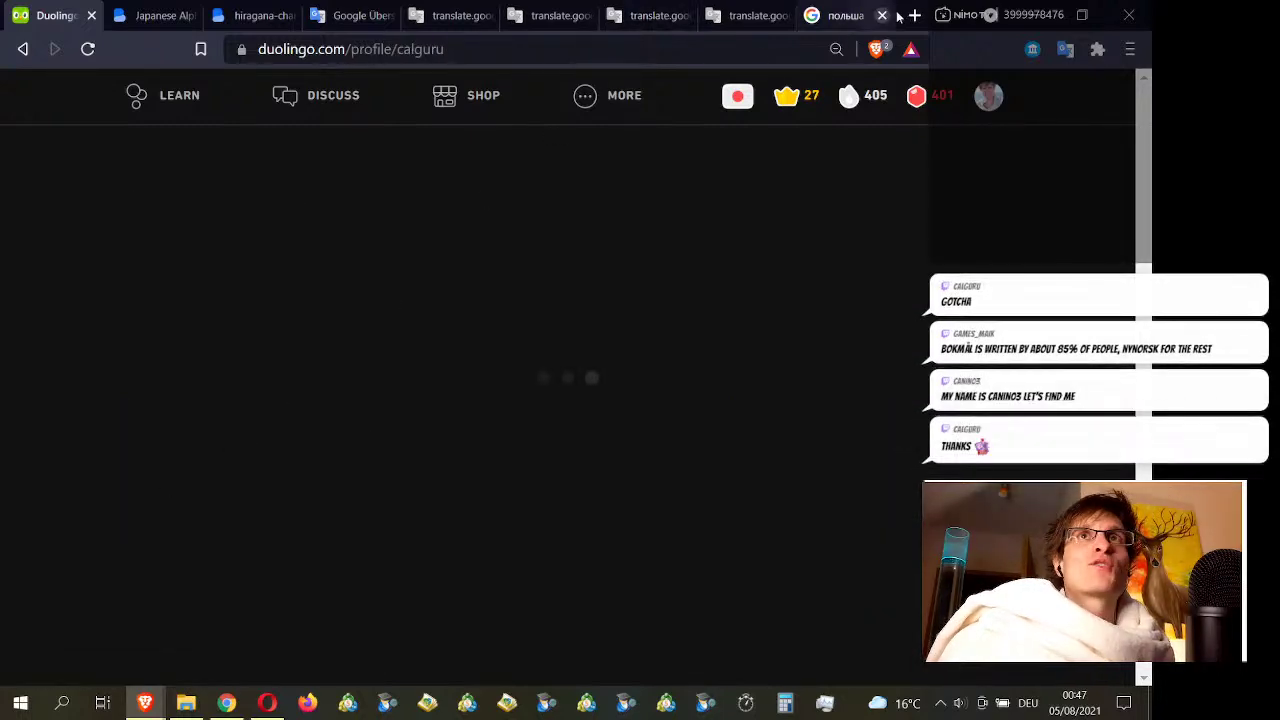
{"action": "left_click", "coordinate": [1035, 15]}
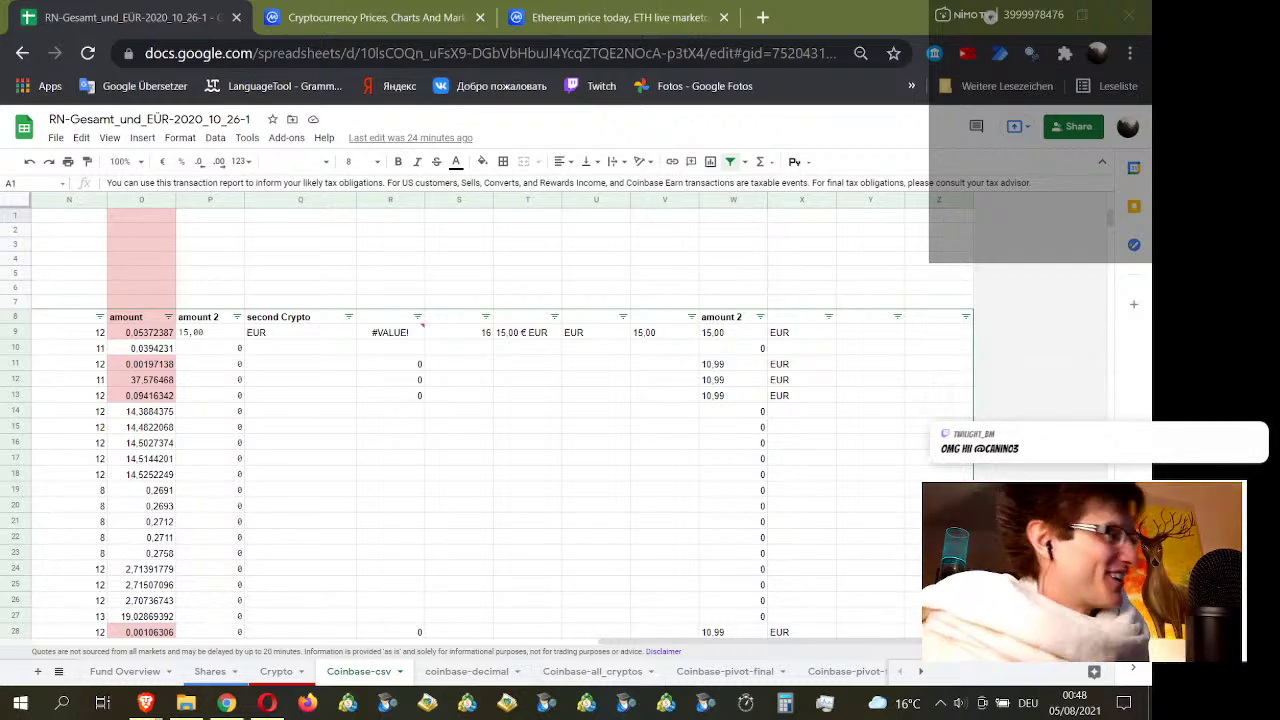
{"action": "left_click_drag", "start_coordinate": [1279, 115], "coordinate": [797, 1]}
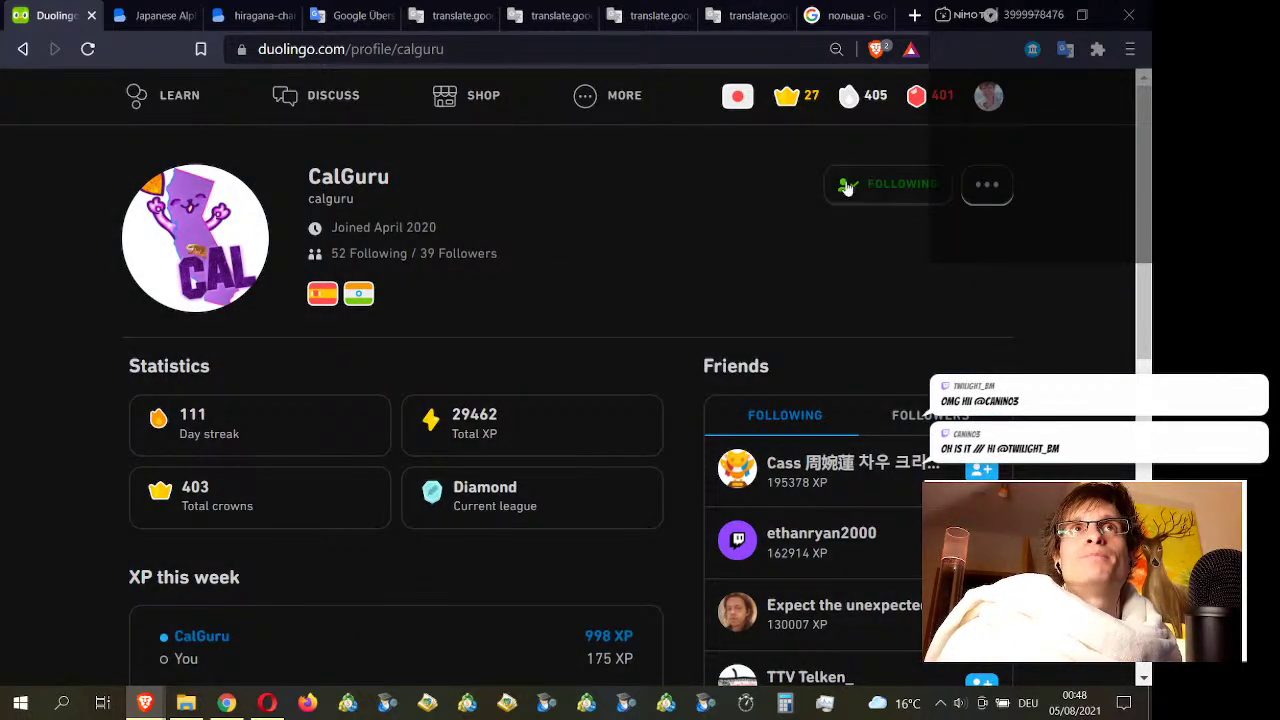
Step: Look through the followed user's statistics, XP this week chart and achievements, and open their list of languages
{"action": "mouse_move", "coordinate": [979, 196]}
{"action": "scroll", "coordinate": [842, 213], "scroll_direction": "down", "scroll_amount": 6}
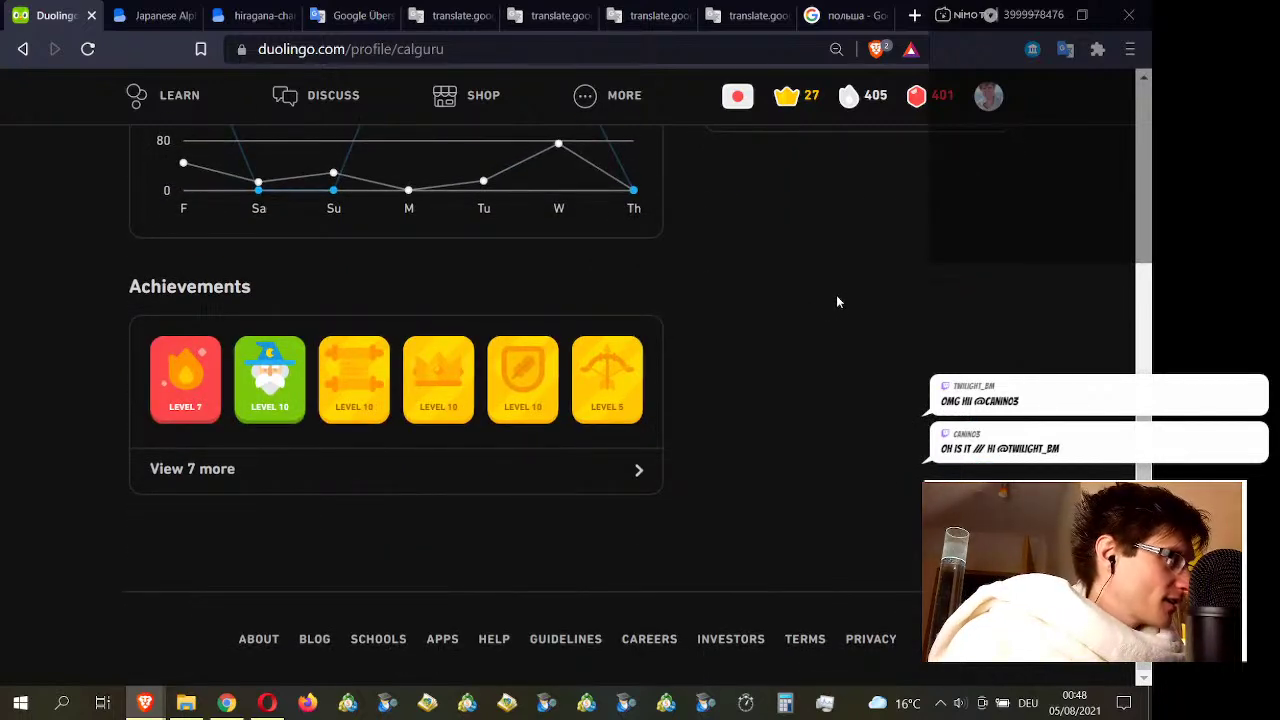
{"action": "scroll", "coordinate": [849, 366], "scroll_direction": "up", "scroll_amount": 4}
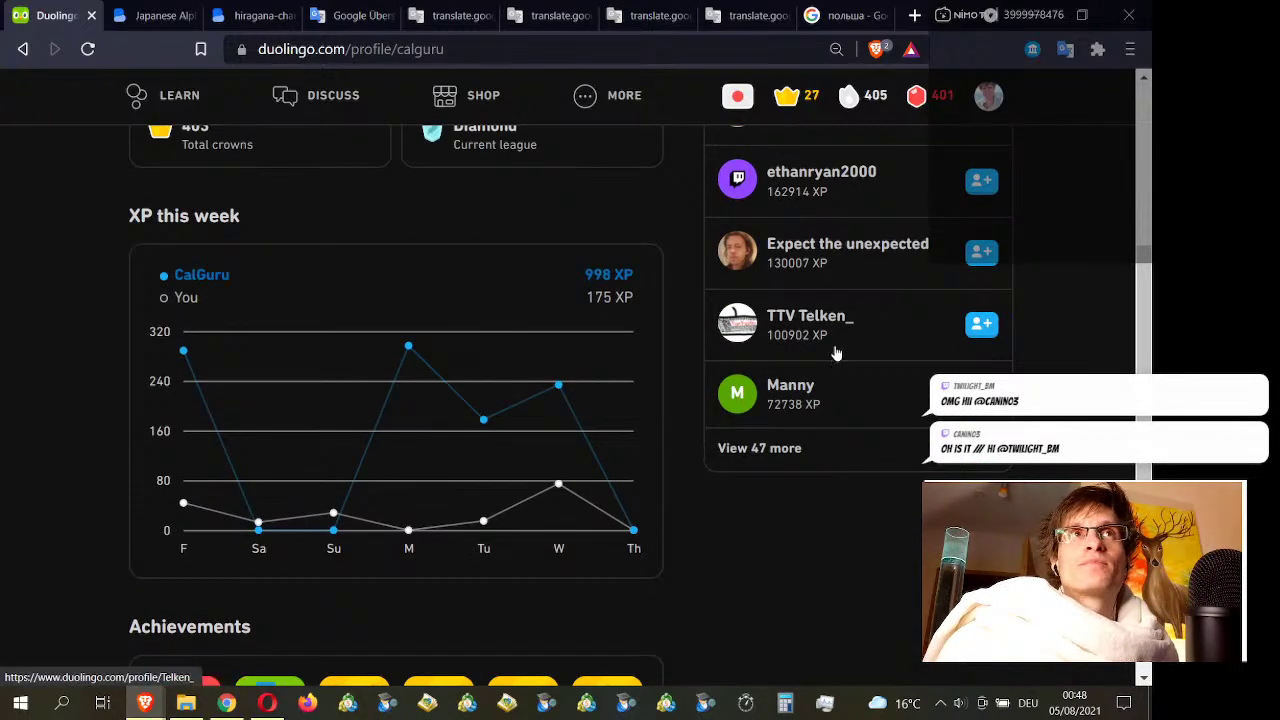
{"action": "scroll", "coordinate": [836, 353], "scroll_direction": "up", "scroll_amount": 4}
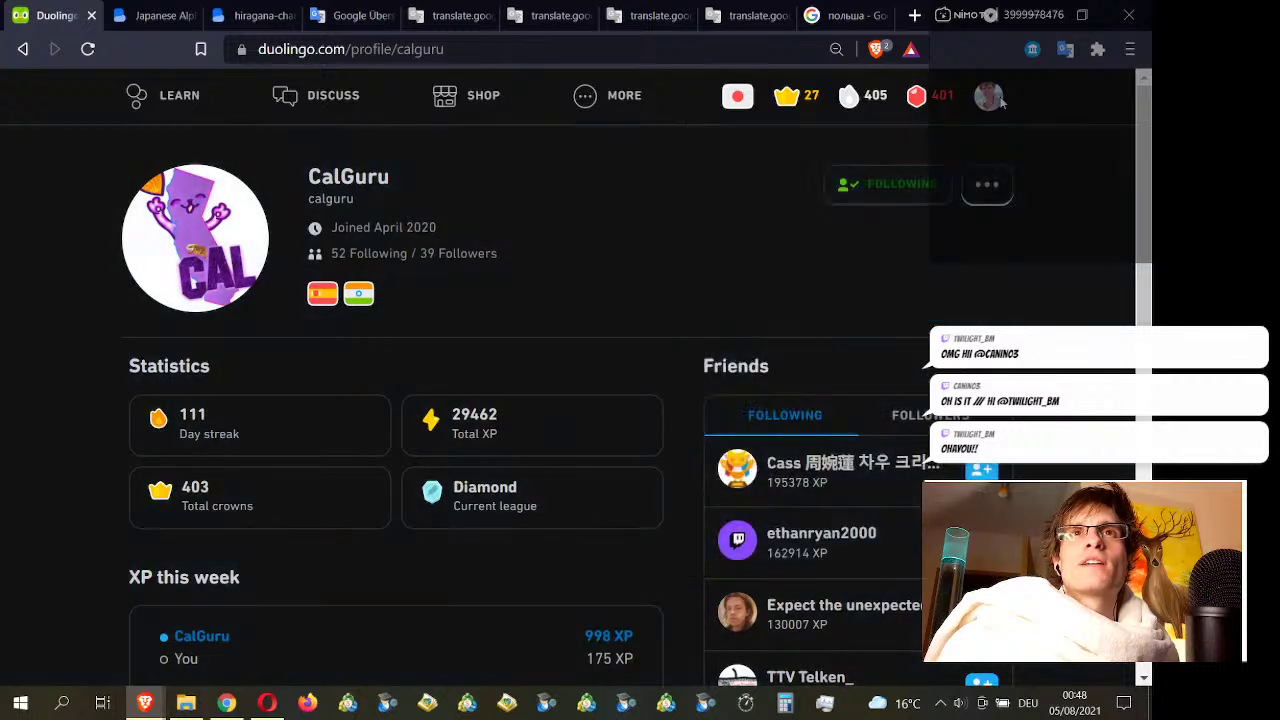
{"action": "left_click", "coordinate": [325, 295]}
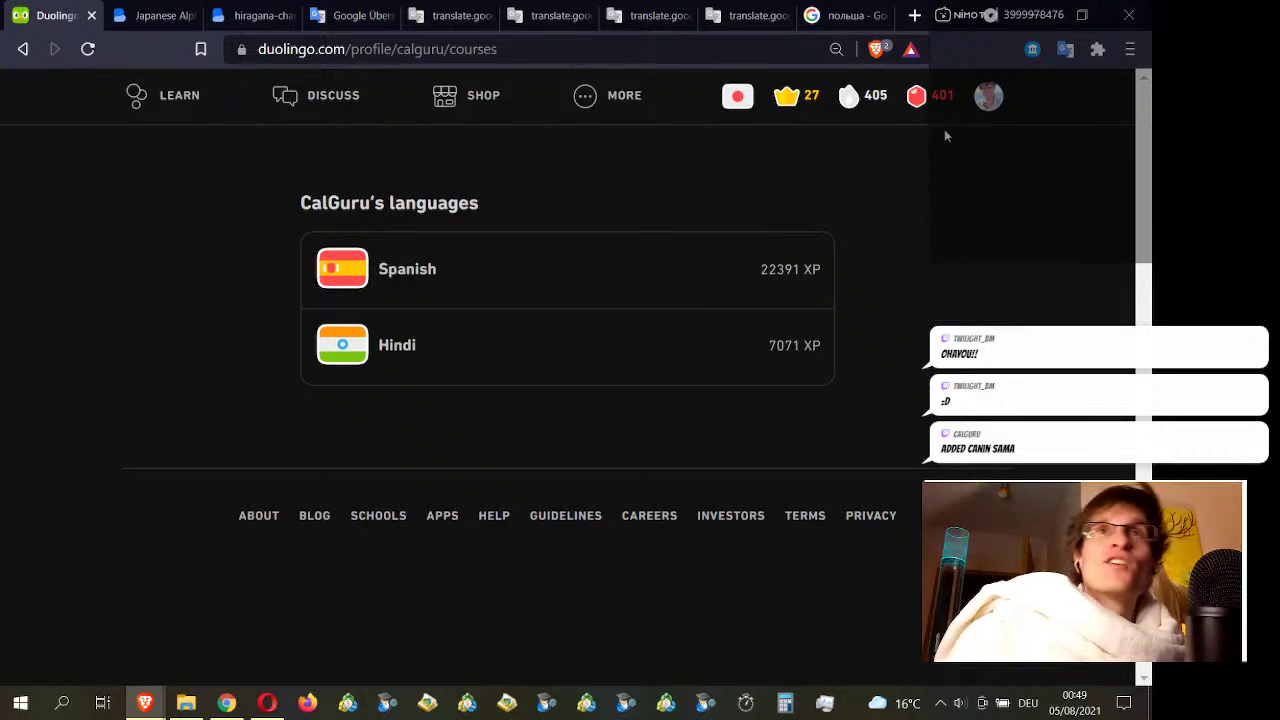
Step: Return to your own Duolingo profile and review the updated list of followed friends
{"action": "mouse_move", "coordinate": [988, 96]}
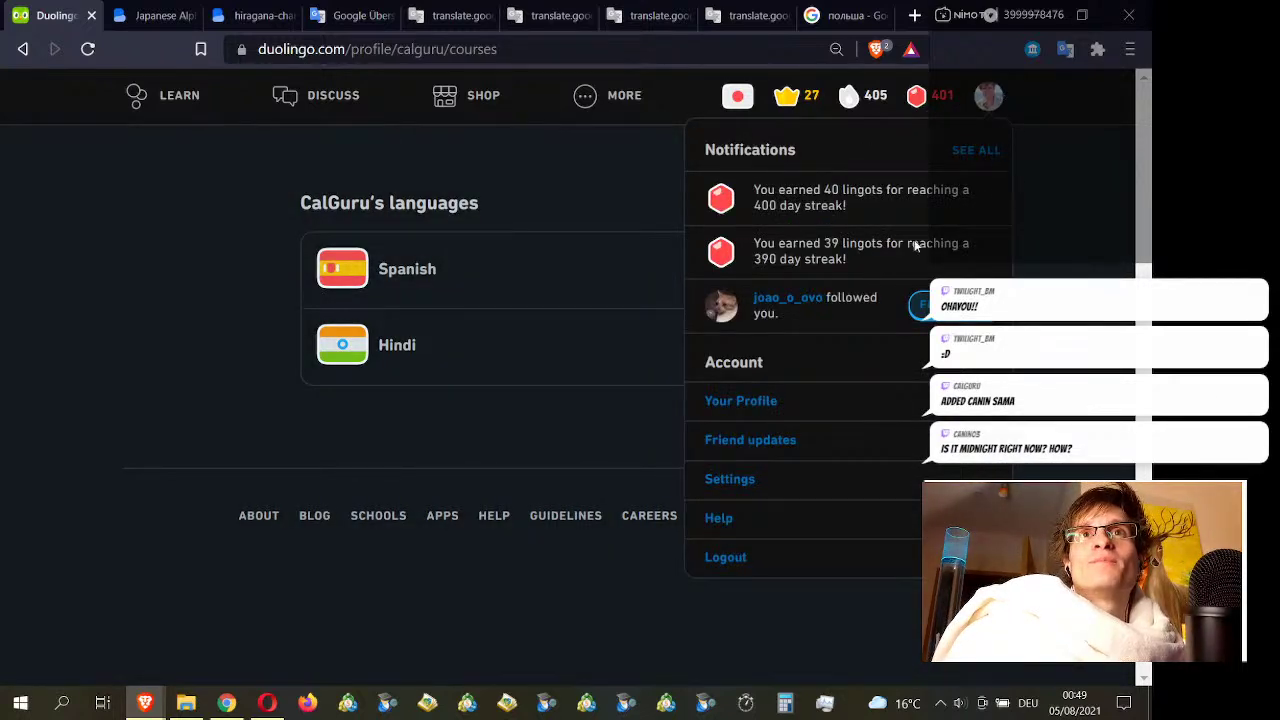
{"action": "left_click", "coordinate": [752, 400]}
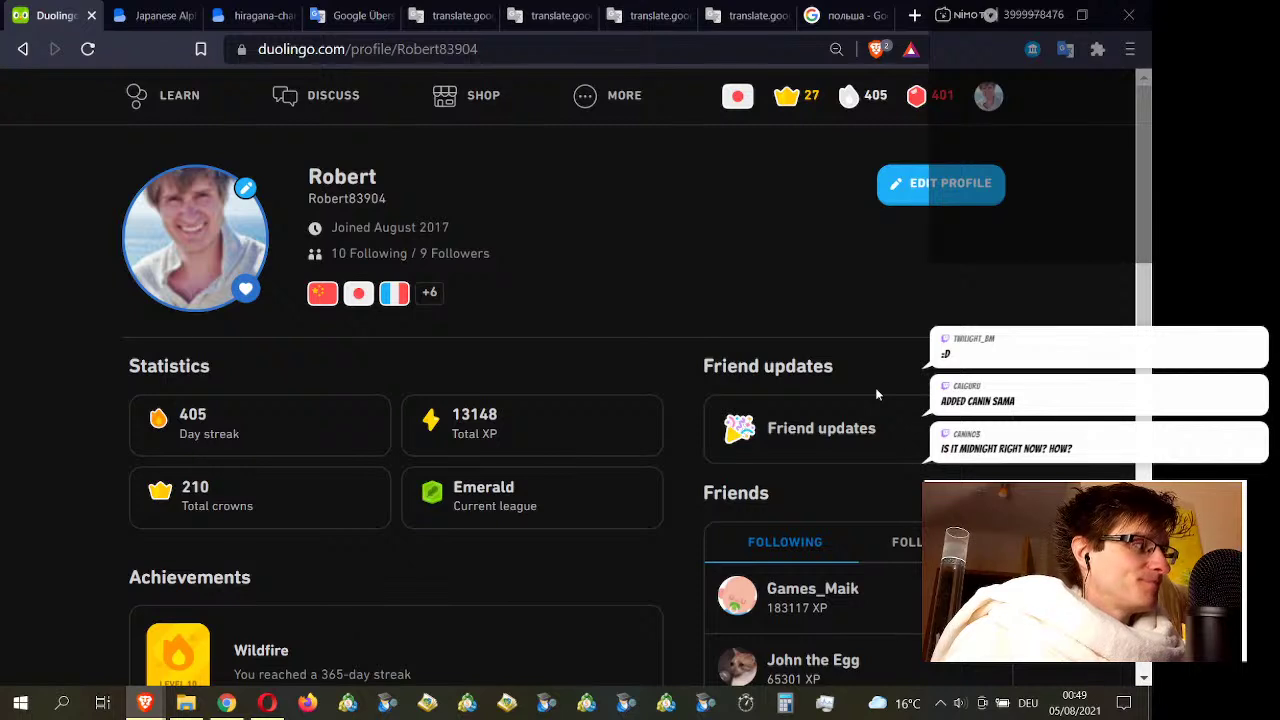
{"action": "mouse_move", "coordinate": [1075, 705]}
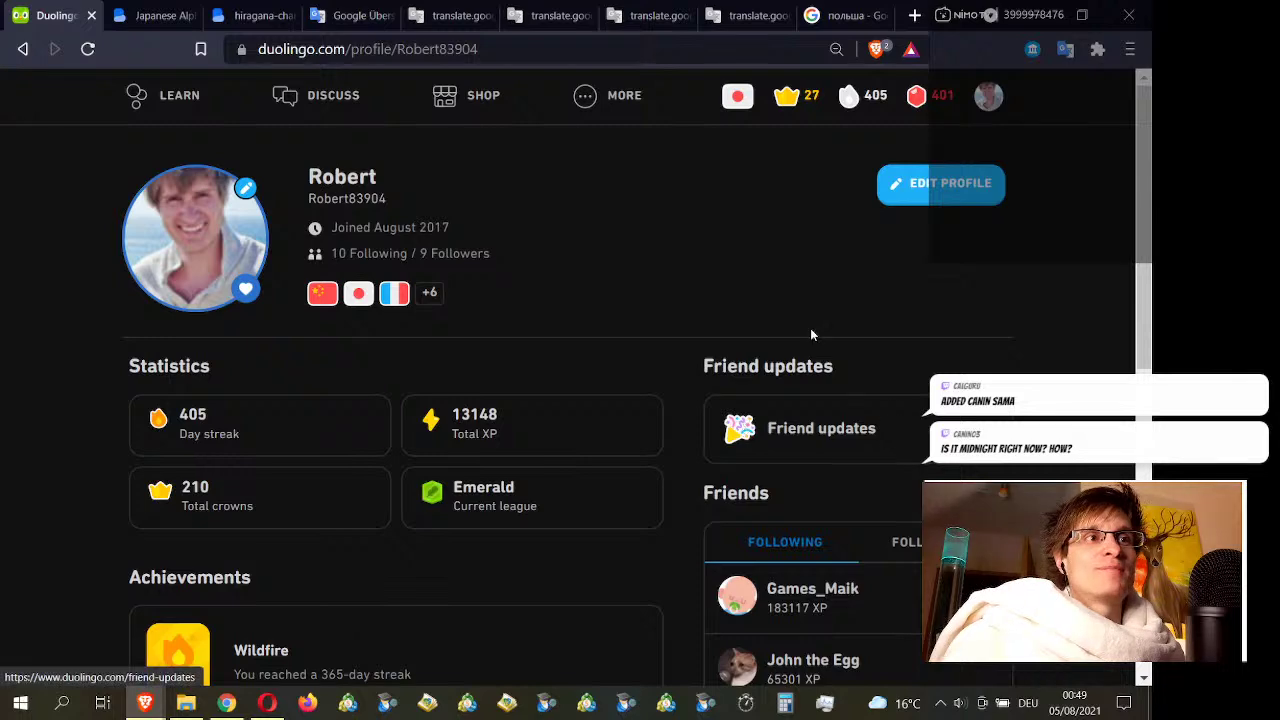
{"action": "scroll", "coordinate": [700, 276], "scroll_direction": "down", "scroll_amount": 2}
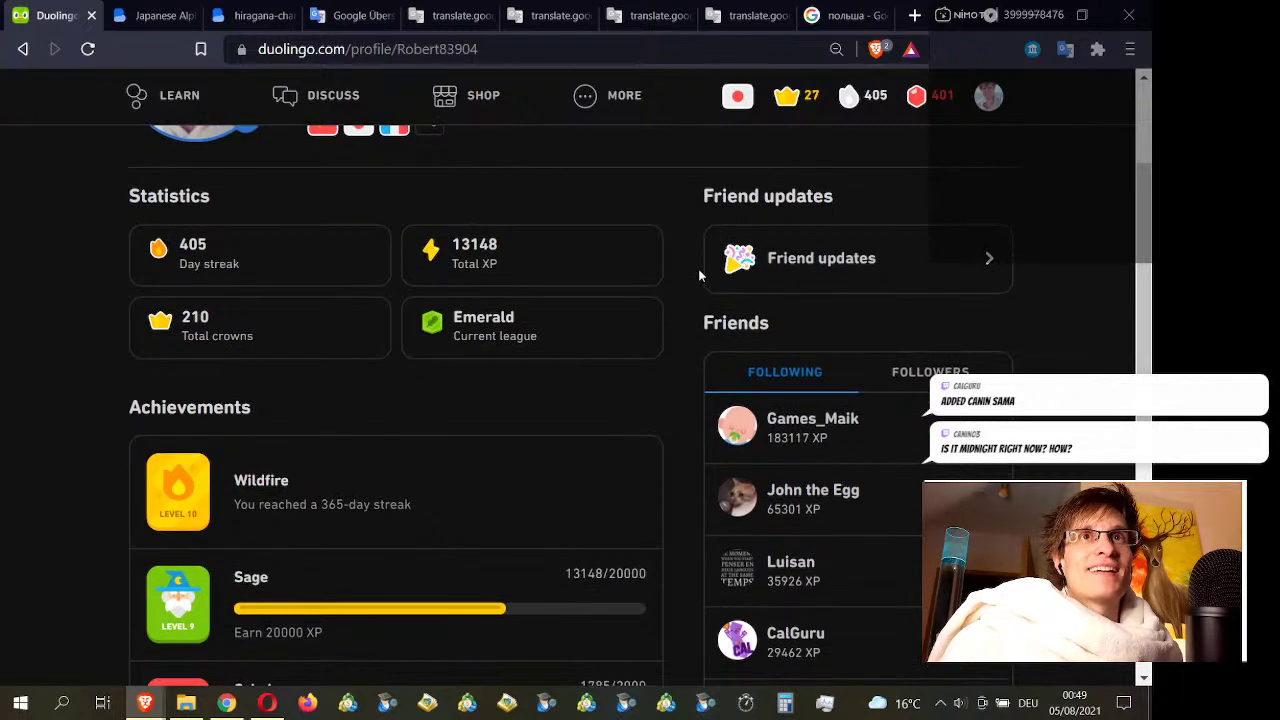
{"action": "scroll", "coordinate": [893, 371], "scroll_direction": "up", "scroll_amount": 2}
{"action": "scroll", "coordinate": [893, 371], "scroll_direction": "down", "scroll_amount": 6}
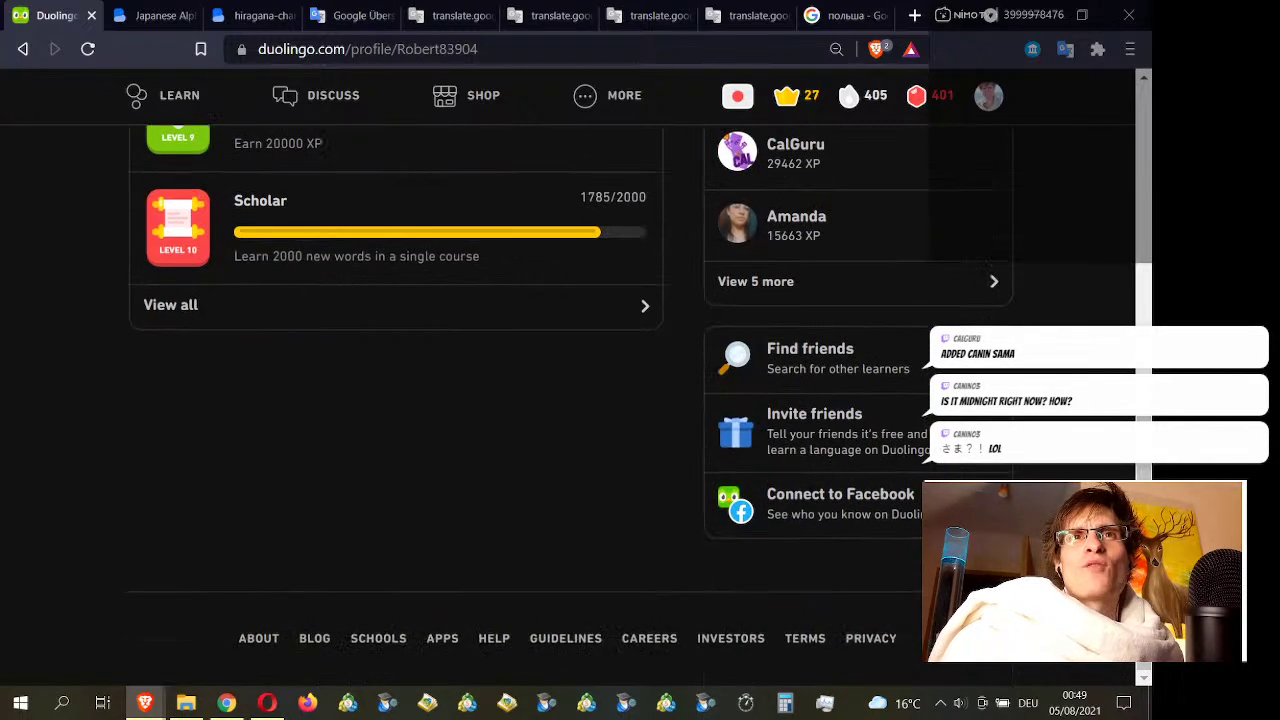
Step: Open the friend finder and search for the username the chat viewer gave
{"action": "left_click", "coordinate": [893, 371]}
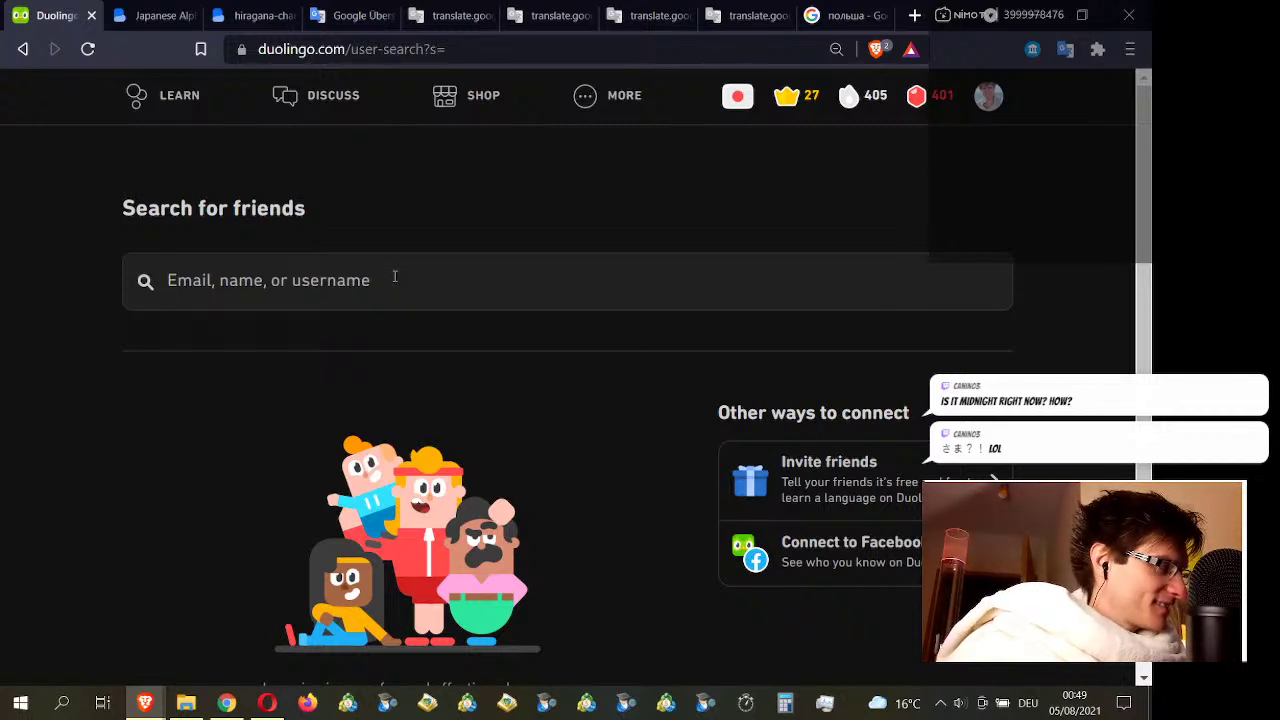
{"action": "type", "text": "canin"}
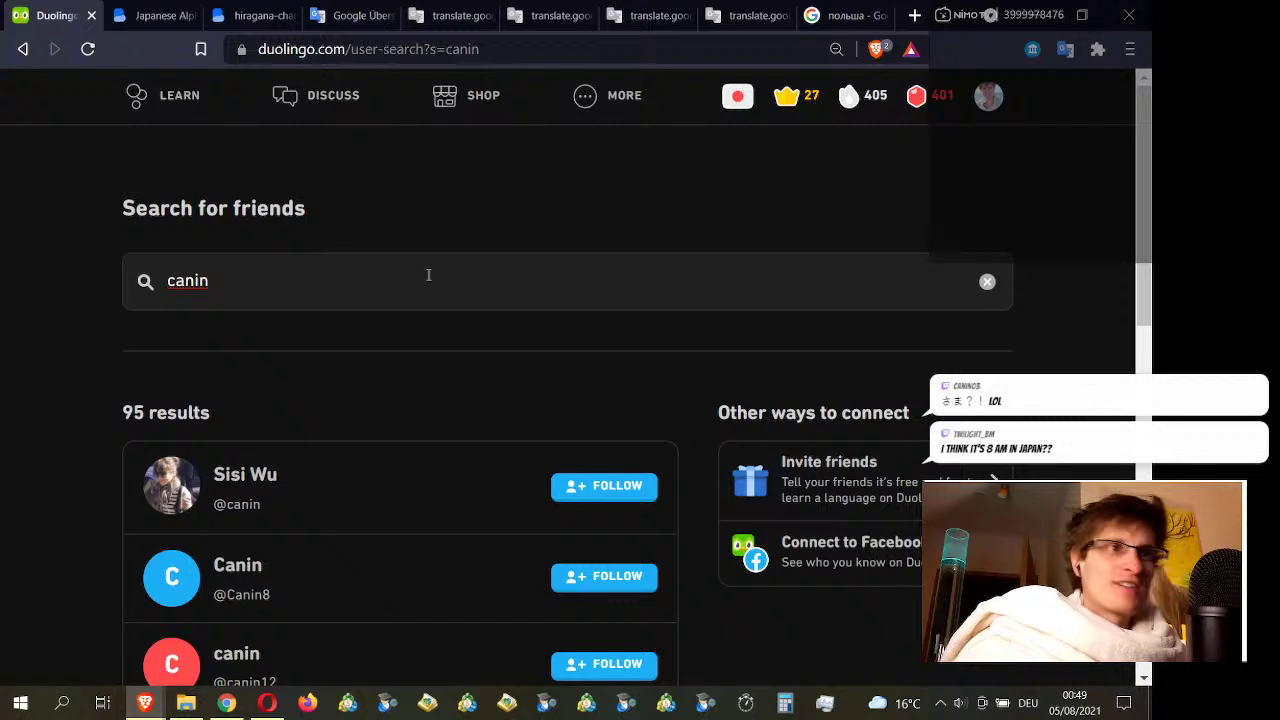
{"action": "type", "text": "03"}
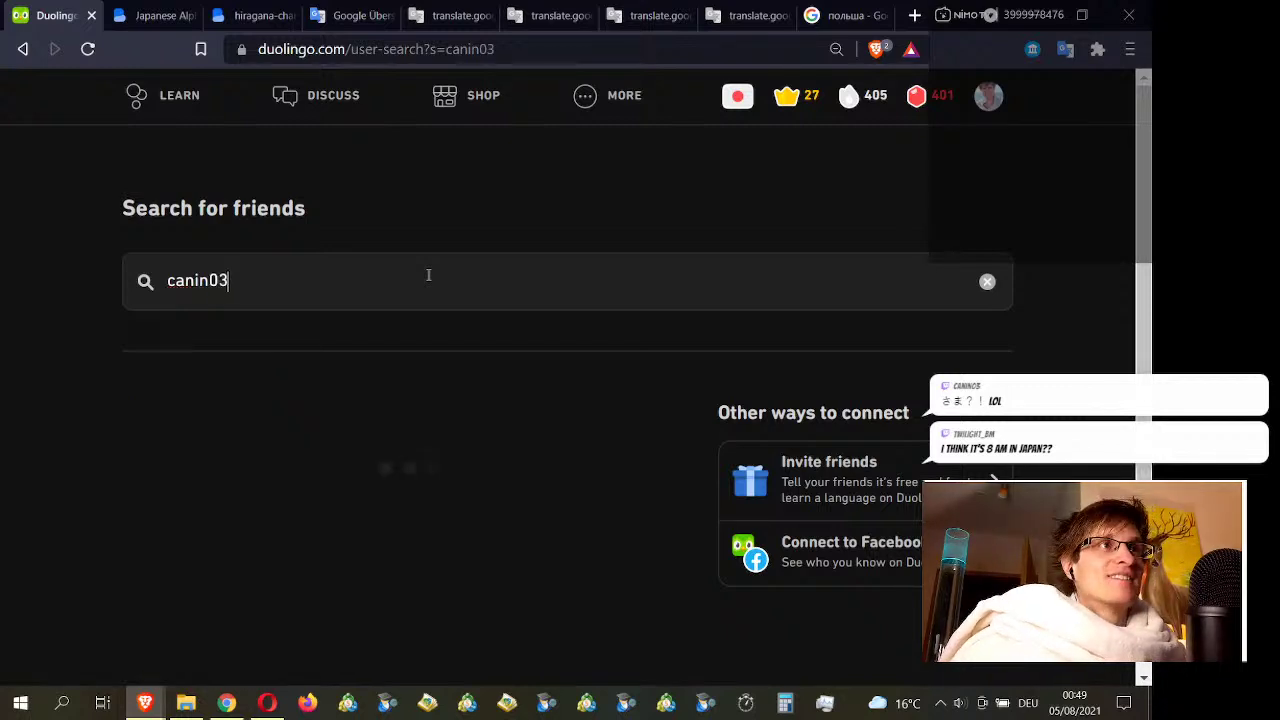